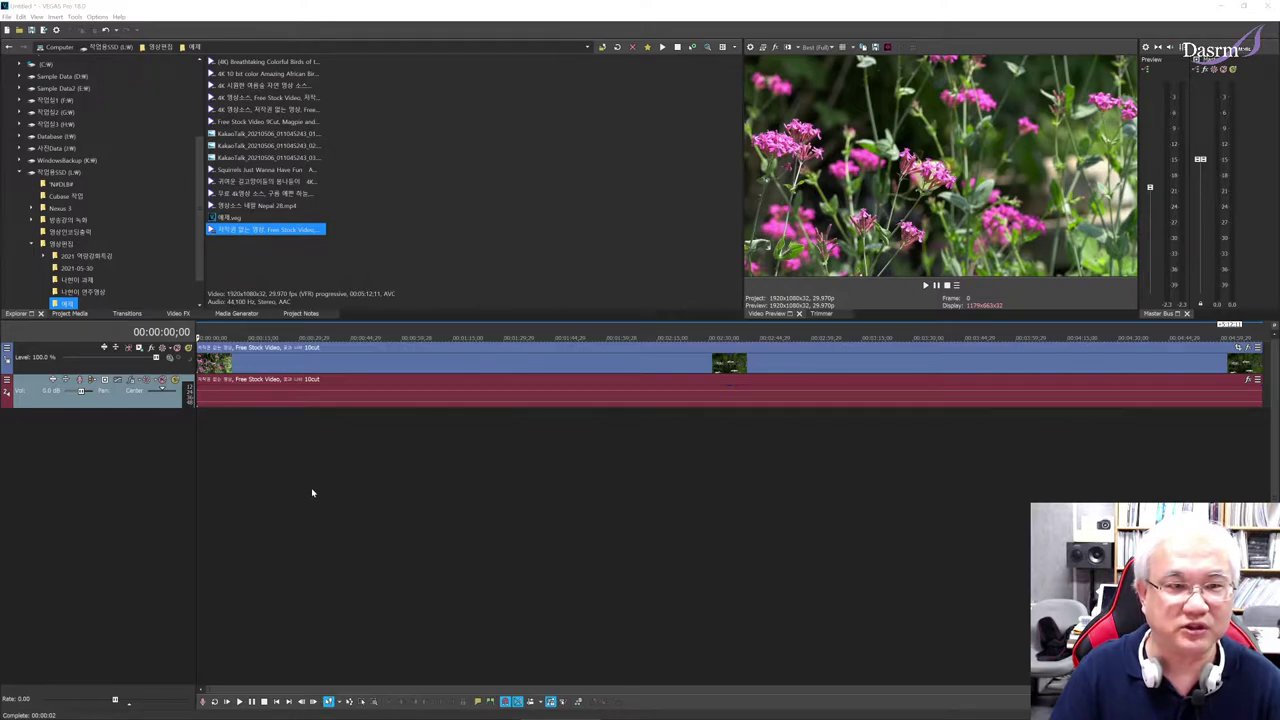
Step: Preview the opening seconds of the flower clip on the timeline
{"action": "left_click", "coordinate": [227, 442]}
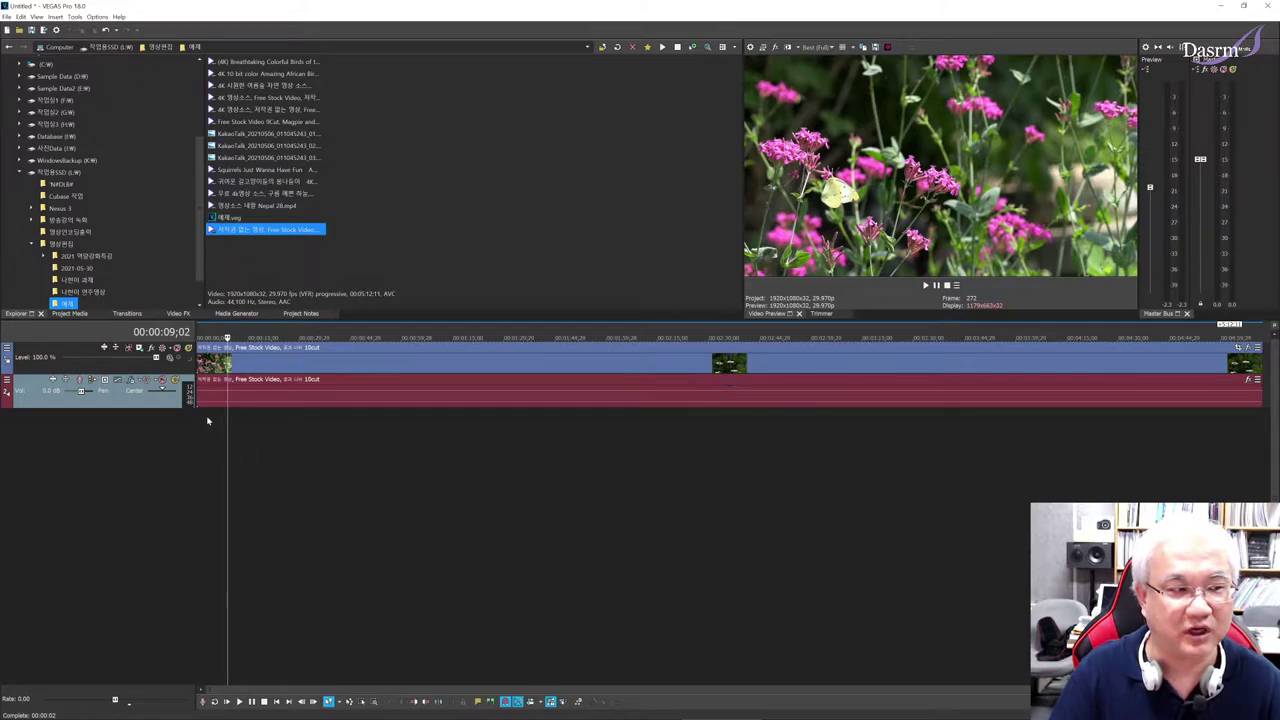
{"action": "key", "text": "Home"}
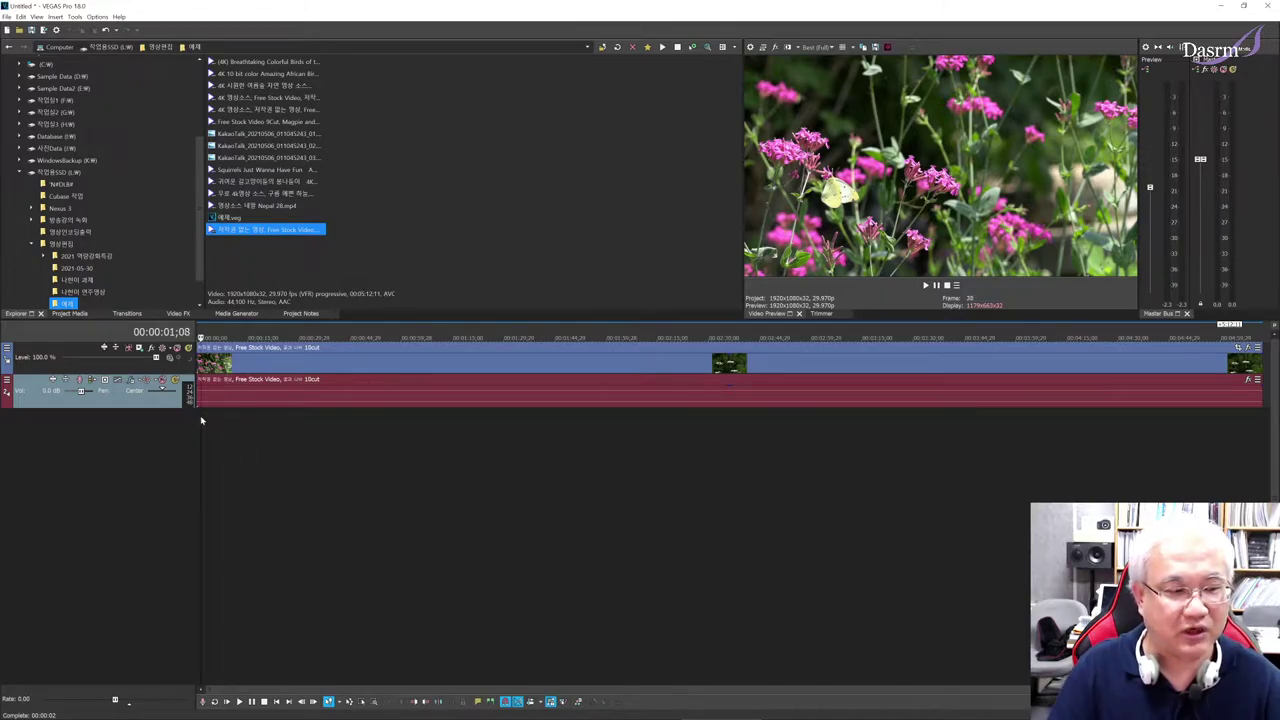
{"action": "left_click_drag", "start_coordinate": [198, 418], "coordinate": [216, 418]}
{"action": "key", "text": "space"}
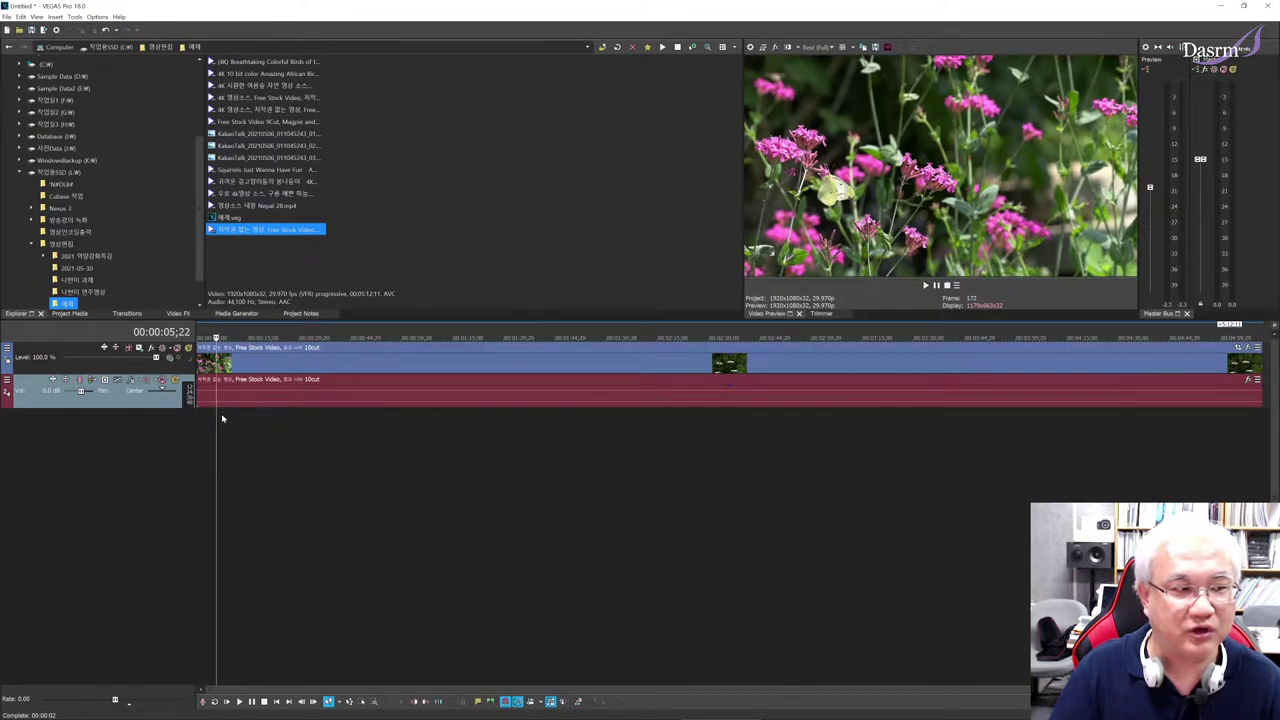
{"action": "left_click", "coordinate": [200, 419]}
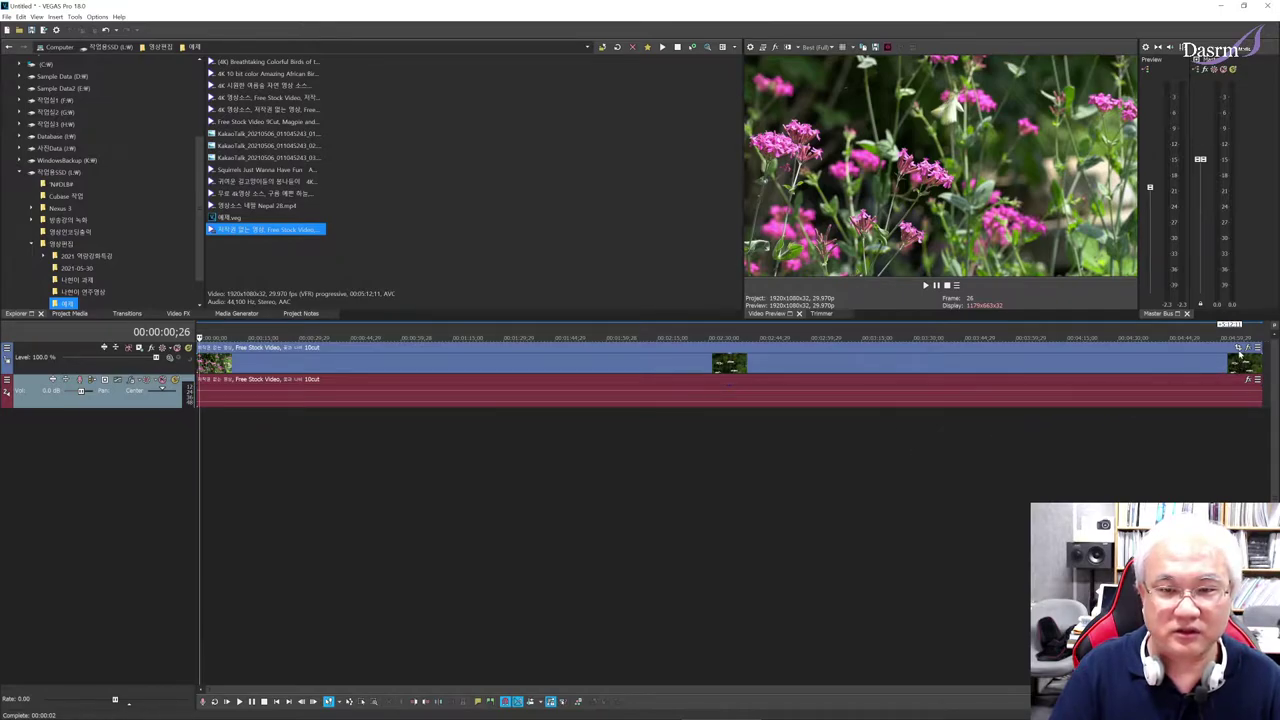
Step: Split the flower clip at 00:00:28;20 and shift its second part forward, opening a gap of about 51 seconds
{"action": "left_click", "coordinate": [296, 368]}
{"action": "key", "text": "s"}
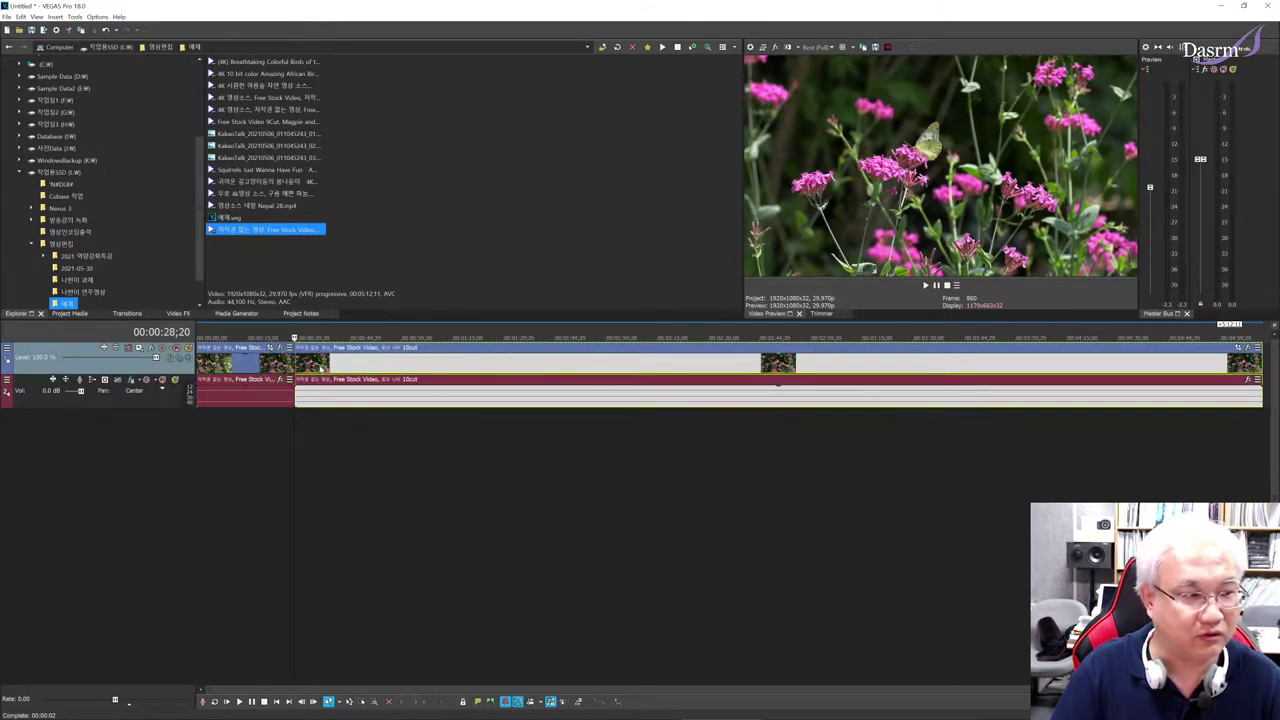
{"action": "left_click", "coordinate": [319, 367]}
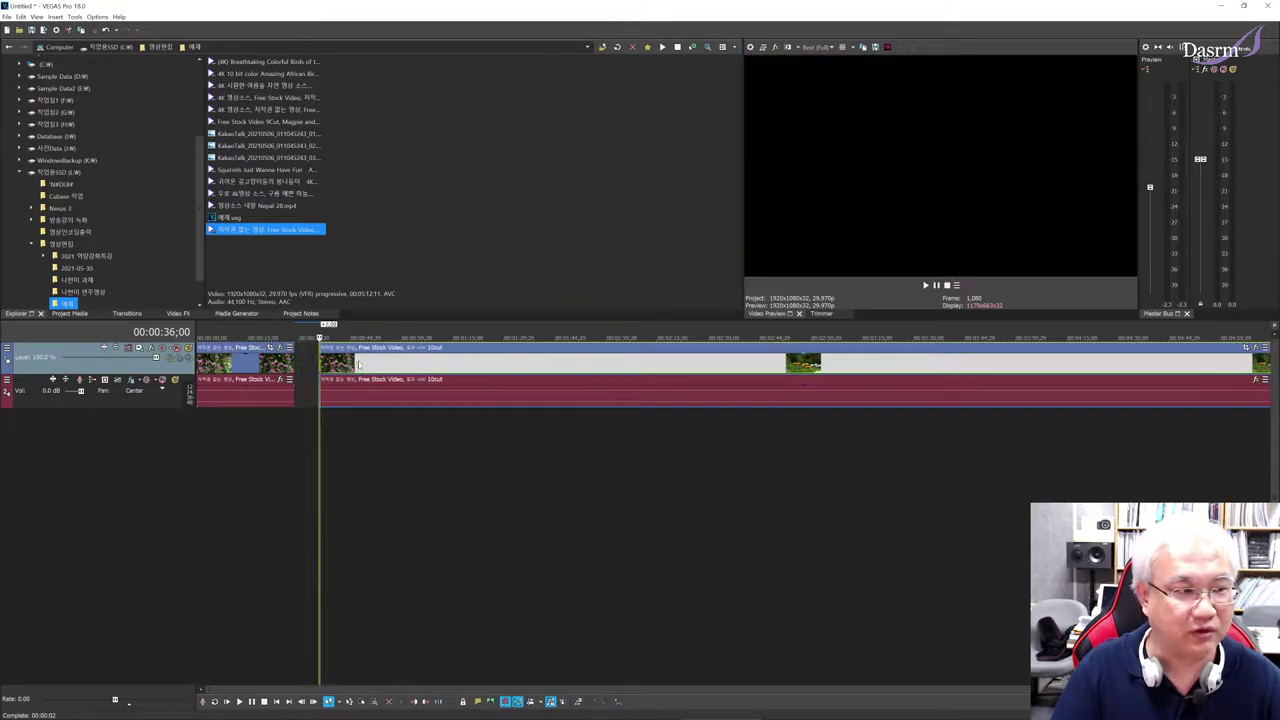
{"action": "left_click_drag", "start_coordinate": [310, 367], "coordinate": [484, 367]}
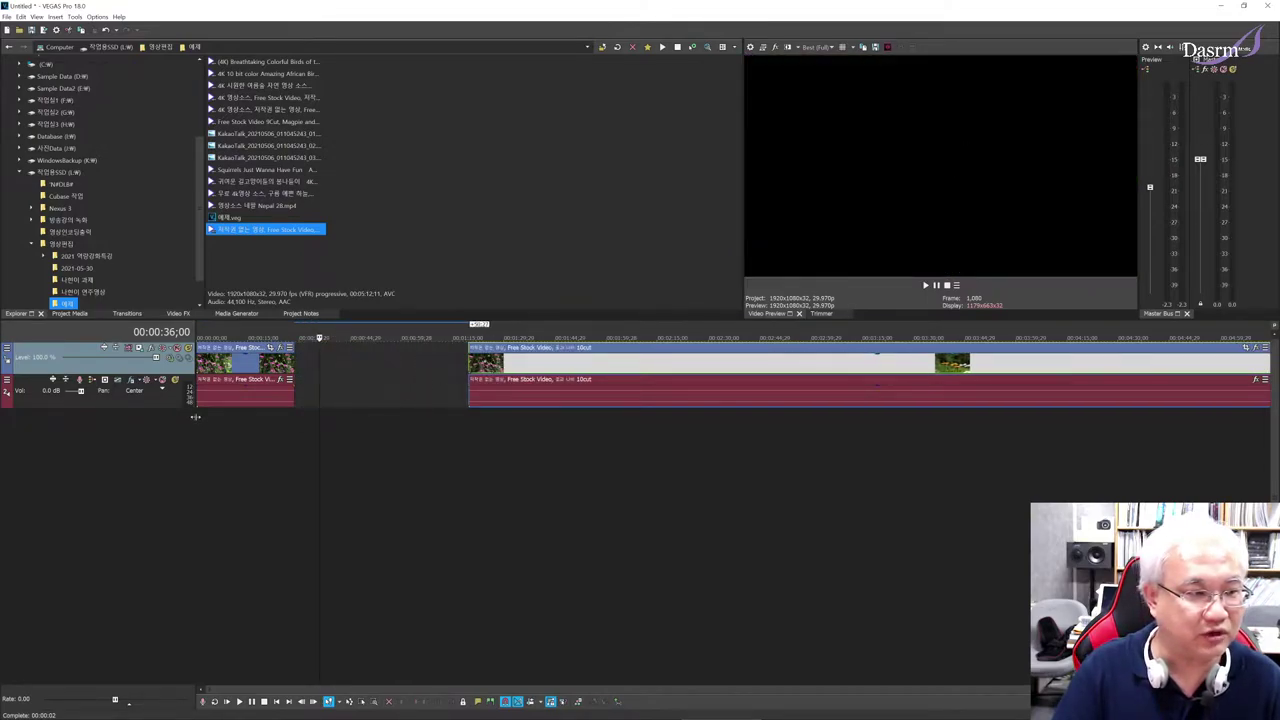
Step: Open Event Pan/Crop for the first clip segment and reposition its window so the video preview is uncovered
{"action": "left_click", "coordinate": [200, 421]}
{"action": "scroll", "coordinate": [235, 414], "scroll_direction": "up", "scroll_amount": 5}
{"action": "scroll", "coordinate": [262, 410], "scroll_direction": "up", "scroll_amount": 1}
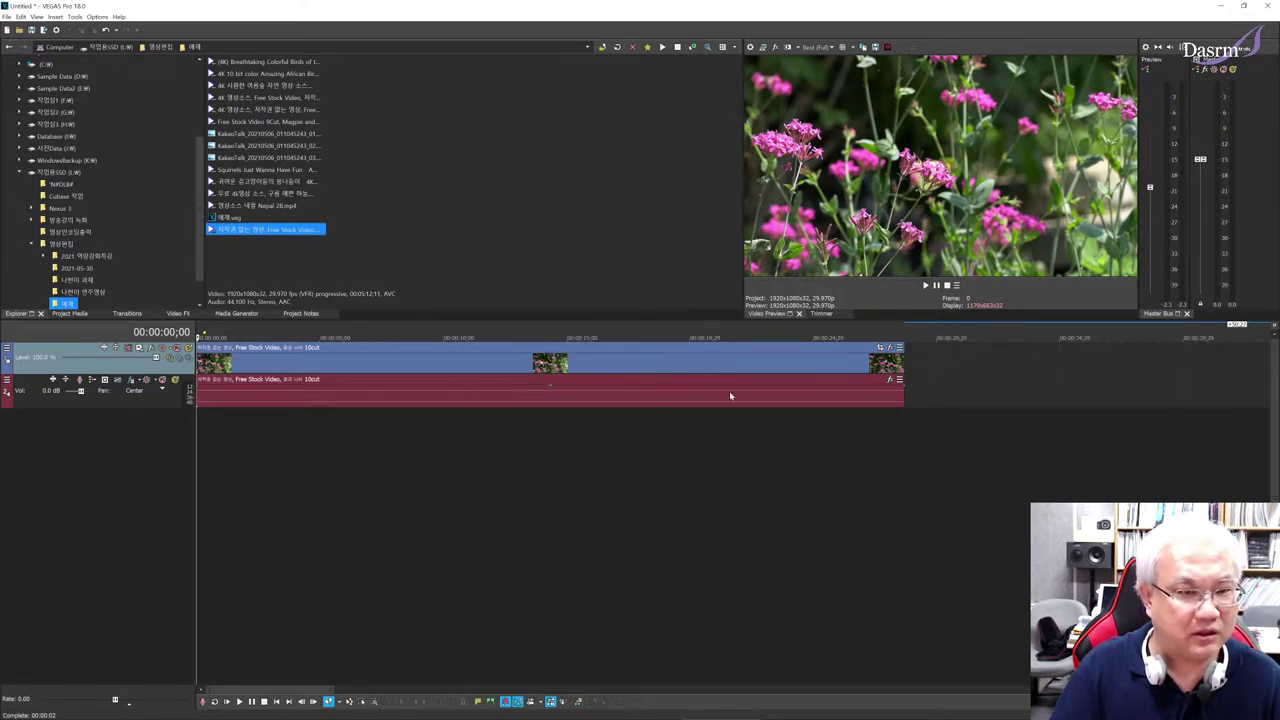
{"action": "left_click", "coordinate": [762, 365]}
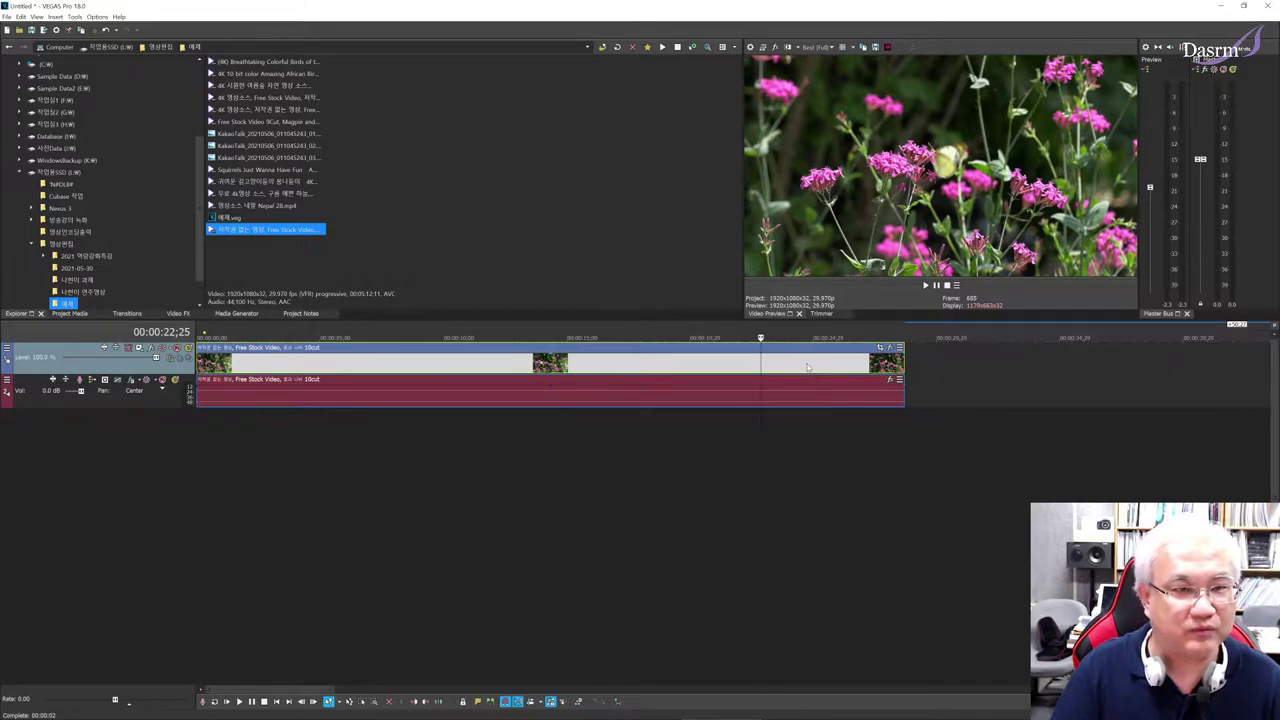
{"action": "left_click", "coordinate": [879, 350]}
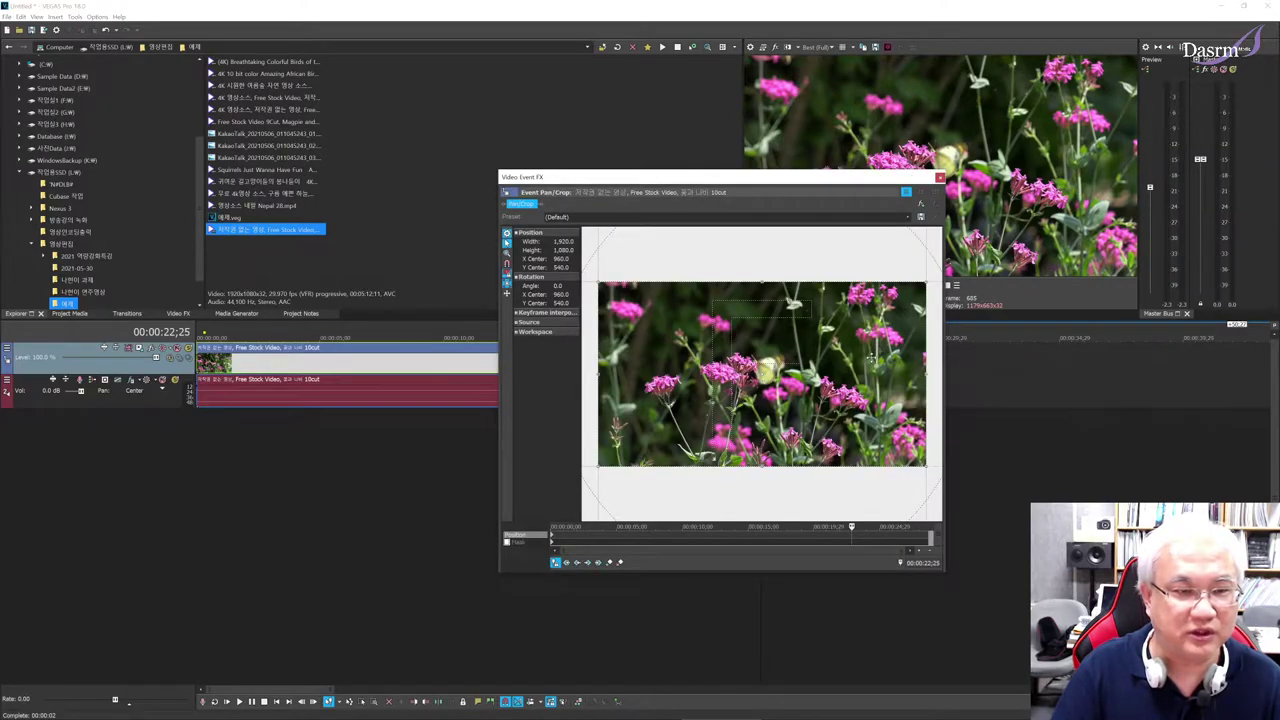
{"action": "left_click_drag", "start_coordinate": [775, 181], "coordinate": [523, 174]}
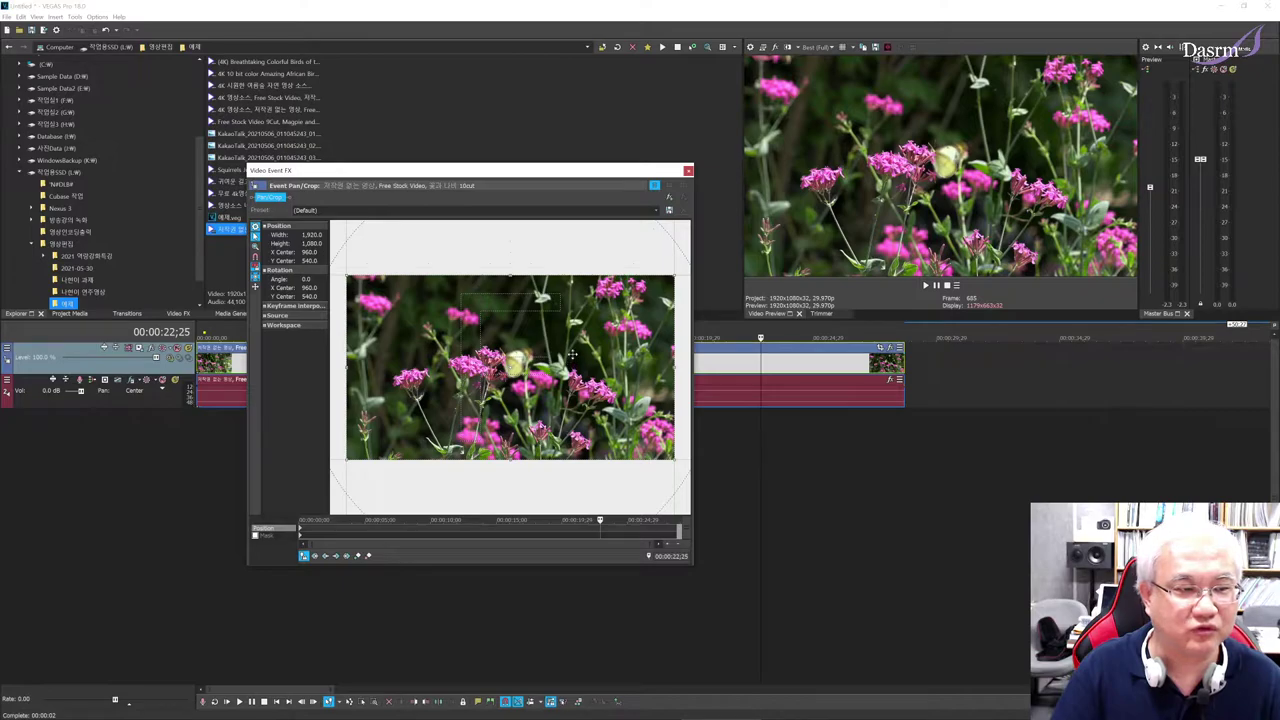
Step: Try enlarging the crop frame to about 2,144 × 1,206, and shrink it back to 1,920 × 1,080
{"action": "scroll", "coordinate": [570, 350], "scroll_direction": "down", "scroll_amount": 4}
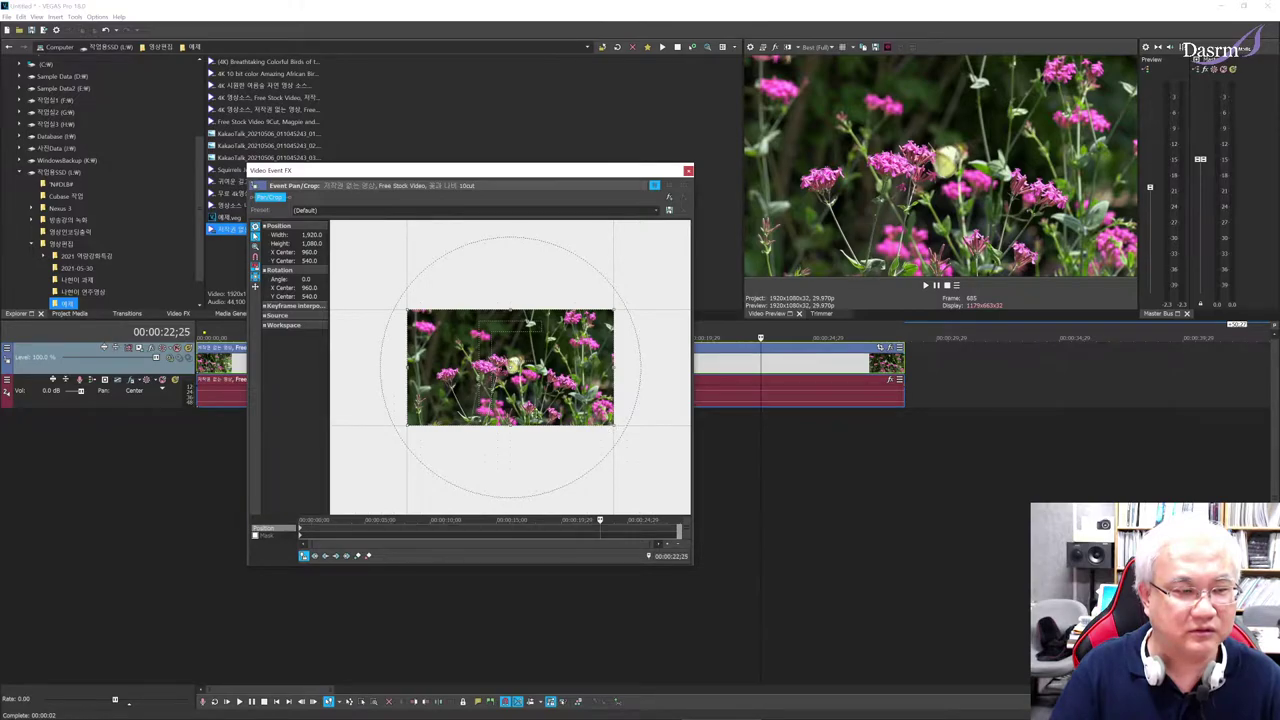
{"action": "scroll", "coordinate": [530, 380], "scroll_direction": "up", "scroll_amount": 2}
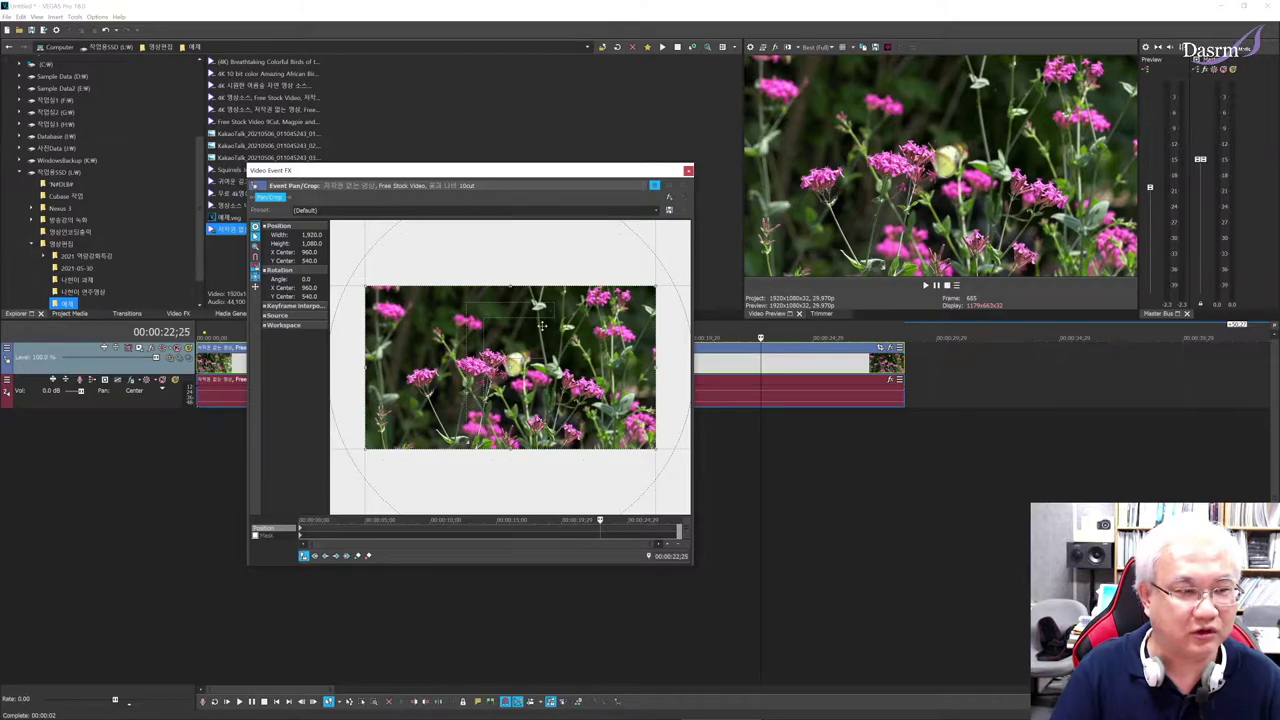
{"action": "scroll", "coordinate": [540, 328], "scroll_direction": "down", "scroll_amount": 1}
{"action": "scroll", "coordinate": [536, 340], "scroll_direction": "down", "scroll_amount": 1}
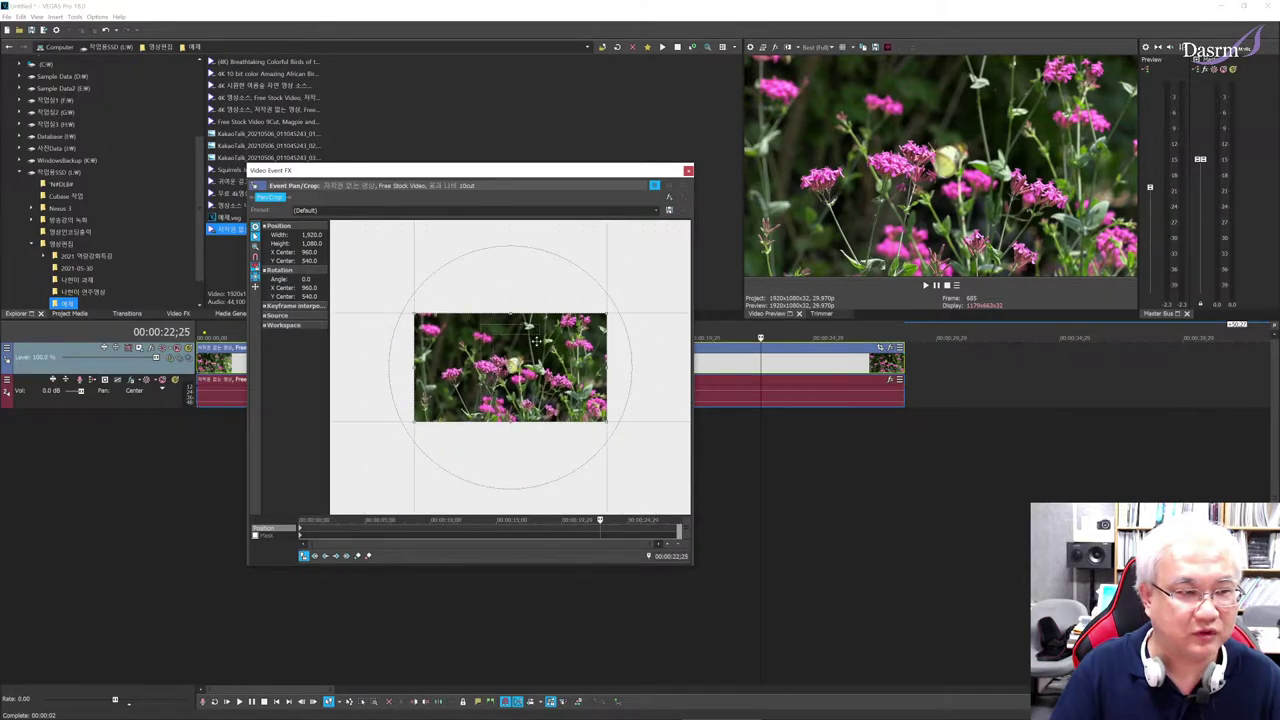
{"action": "scroll", "coordinate": [536, 341], "scroll_direction": "up", "scroll_amount": 1}
{"action": "scroll", "coordinate": [536, 341], "scroll_direction": "up", "scroll_amount": 1}
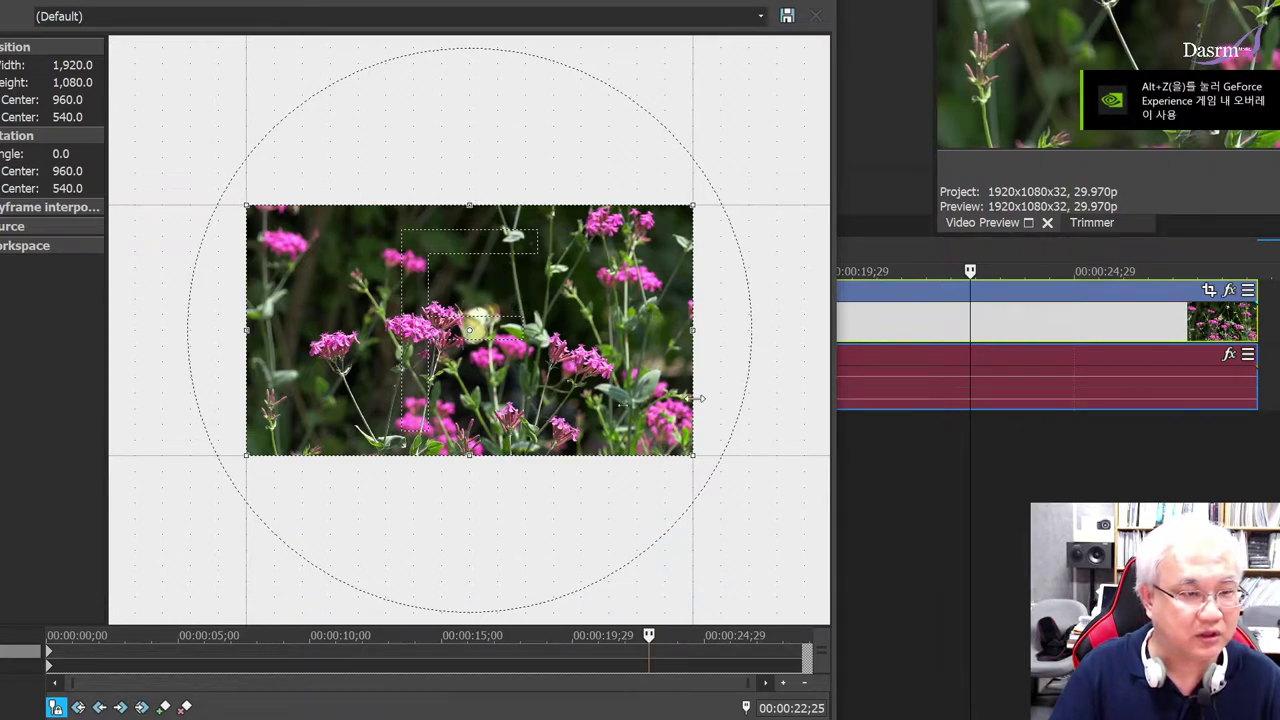
{"action": "left_click_drag", "start_coordinate": [692, 454], "coordinate": [717, 471]}
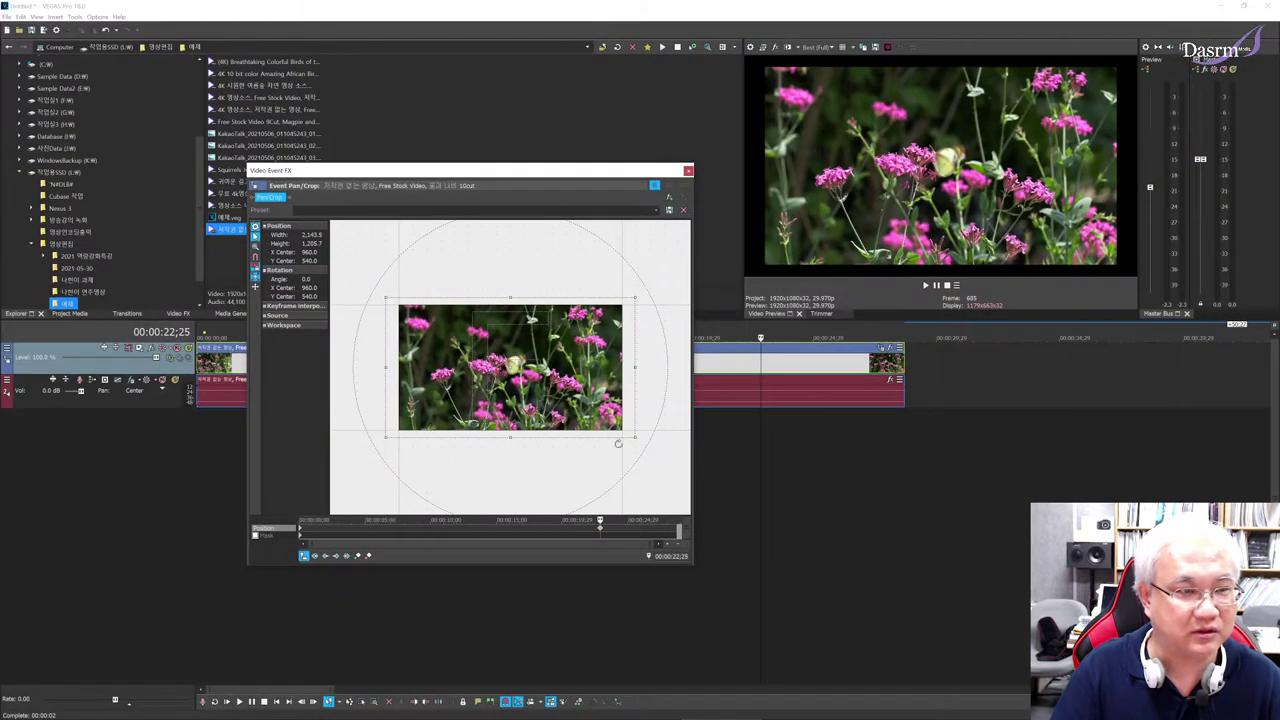
{"action": "mouse_move", "coordinate": [632, 437]}
{"action": "left_mouse_down"}
{"action": "mouse_move", "coordinate": [617, 323]}
{"action": "mouse_move", "coordinate": [545, 345]}
{"action": "mouse_move", "coordinate": [655, 438]}
{"action": "mouse_move", "coordinate": [643, 452]}
{"action": "mouse_move", "coordinate": [606, 418]}
{"action": "mouse_move", "coordinate": [651, 449]}
{"action": "mouse_move", "coordinate": [609, 420]}
{"action": "mouse_move", "coordinate": [621, 433]}
{"action": "left_mouse_up"}
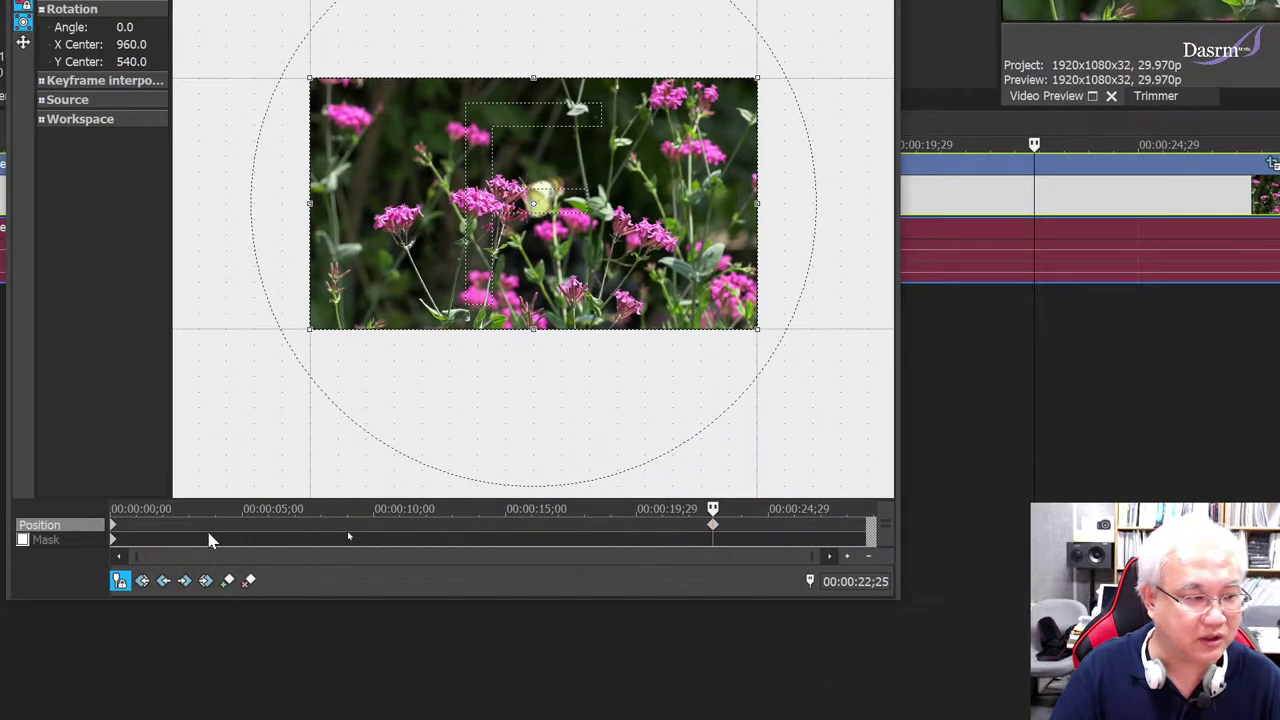
Step: Turn off Sync Cursor and delete the Position keyframe at 00:00:22;25
{"action": "left_click", "coordinate": [8, 580]}
{"action": "right_click", "coordinate": [752, 525]}
{"action": "left_click", "coordinate": [775, 603]}
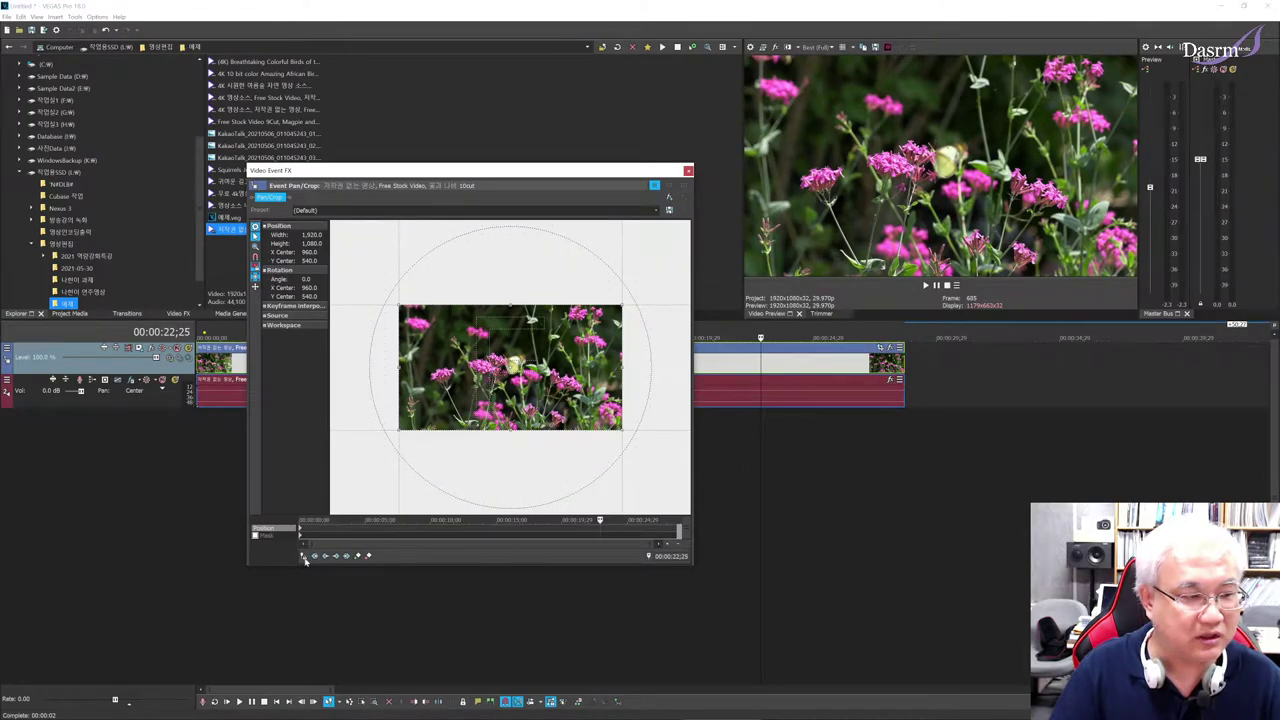
Step: Add a Position keyframe at about 00:00:04;24 with the crop frame enlarged to about 2,665 × 1,499
{"action": "left_click_drag", "start_coordinate": [404, 175], "coordinate": [456, 183]}
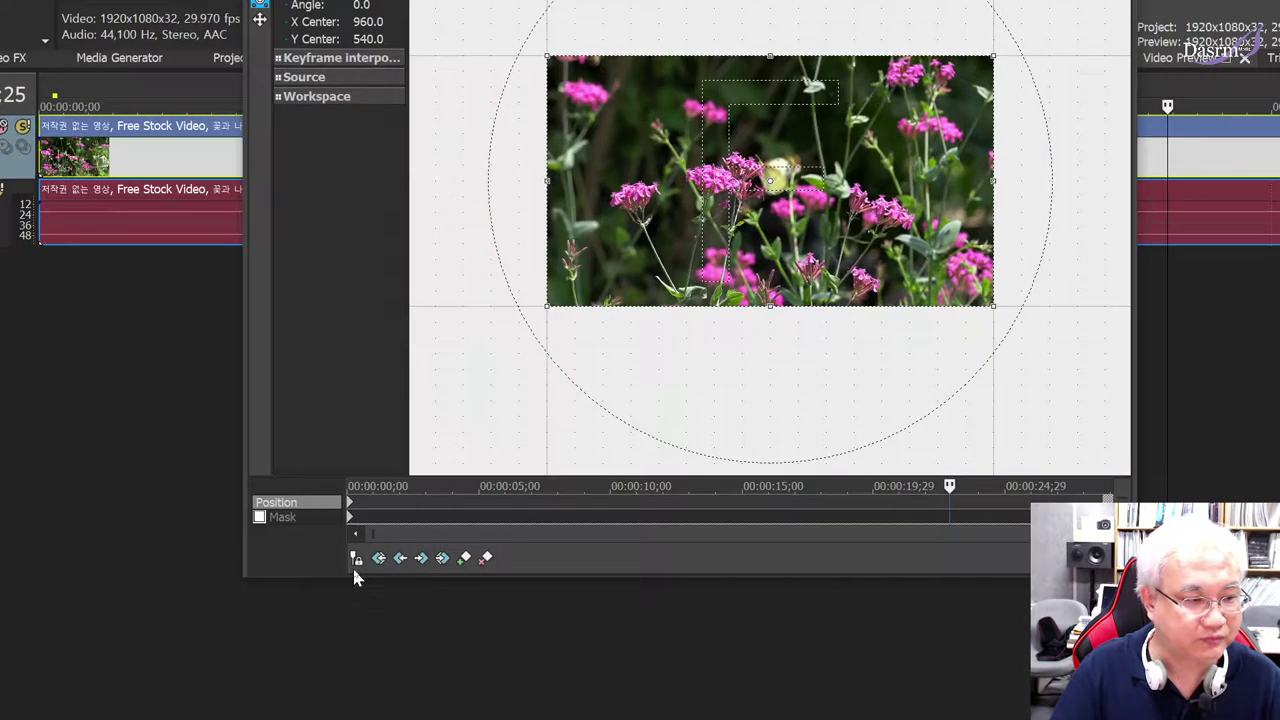
{"action": "left_click", "coordinate": [396, 495]}
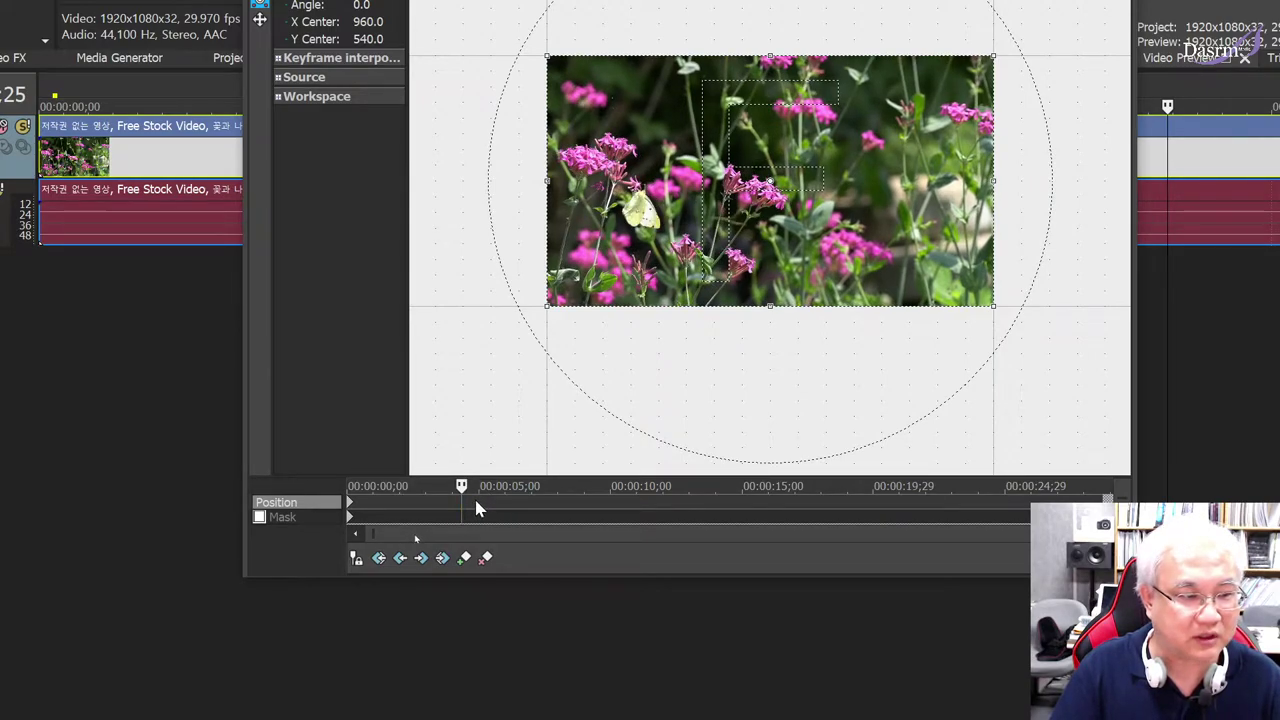
{"action": "left_click", "coordinate": [476, 510]}
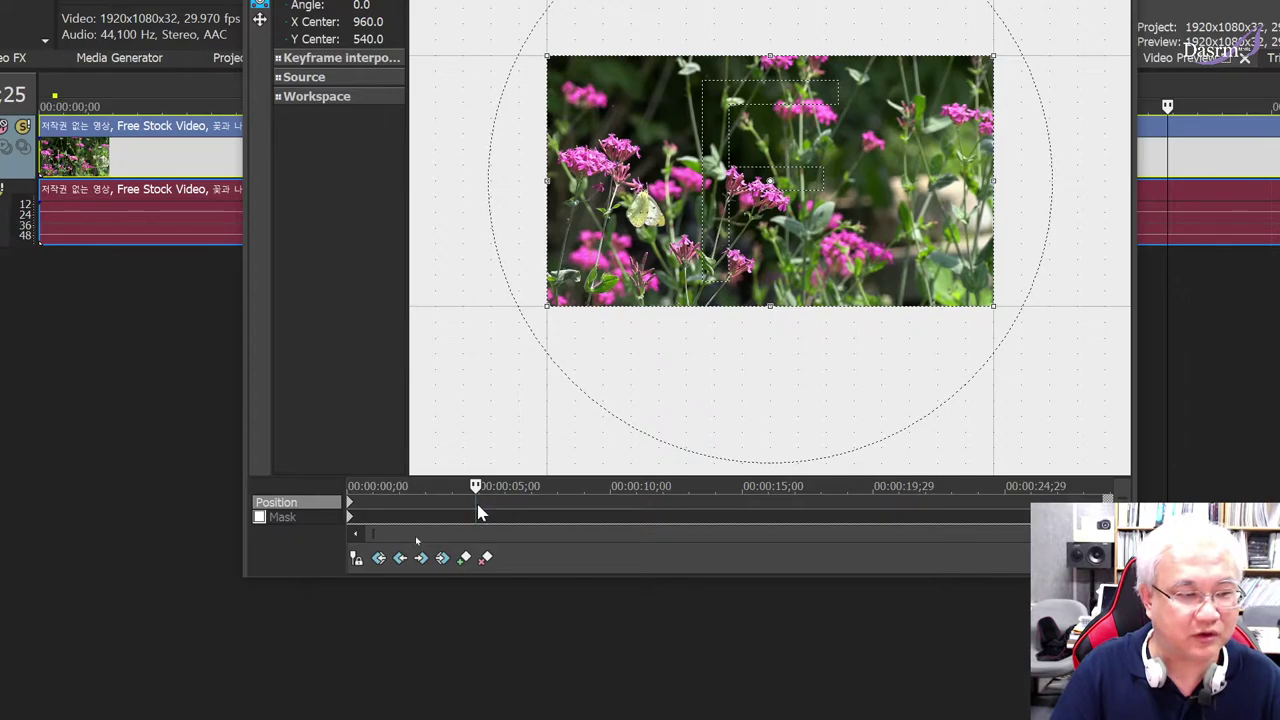
{"action": "left_click_drag", "start_coordinate": [479, 507], "coordinate": [475, 507]}
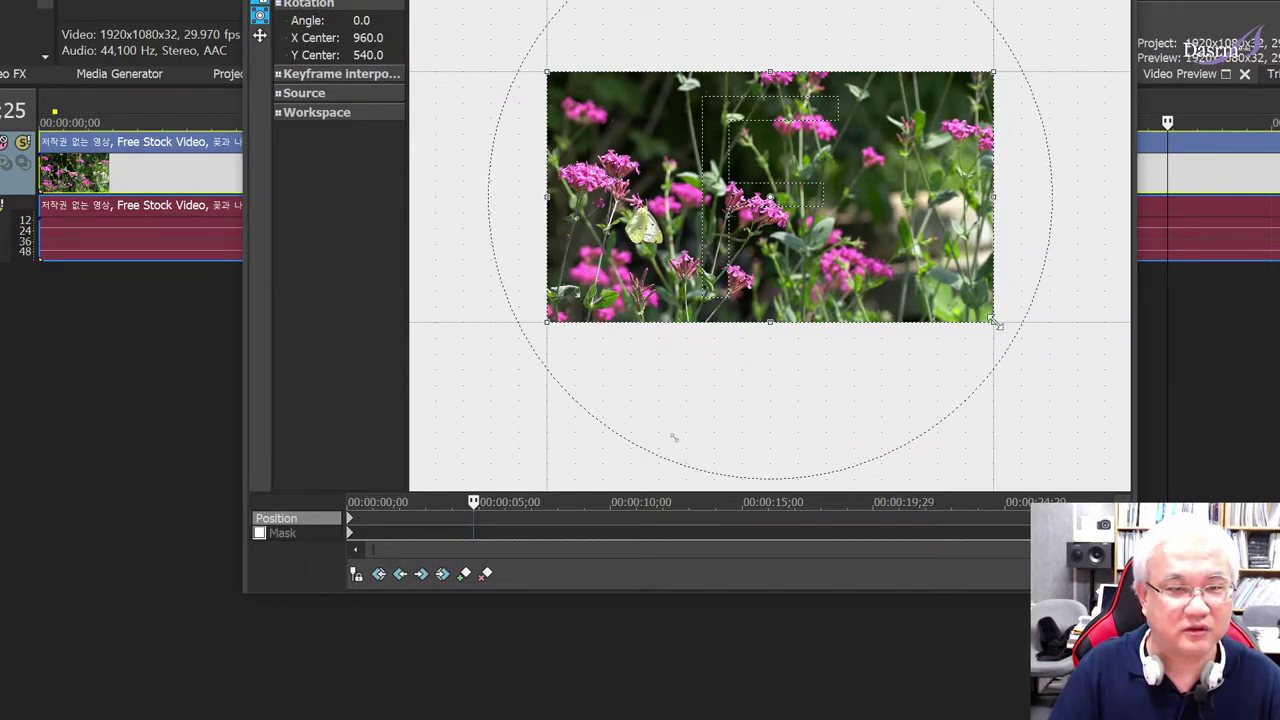
{"action": "left_click_drag", "start_coordinate": [995, 322], "coordinate": [1081, 388]}
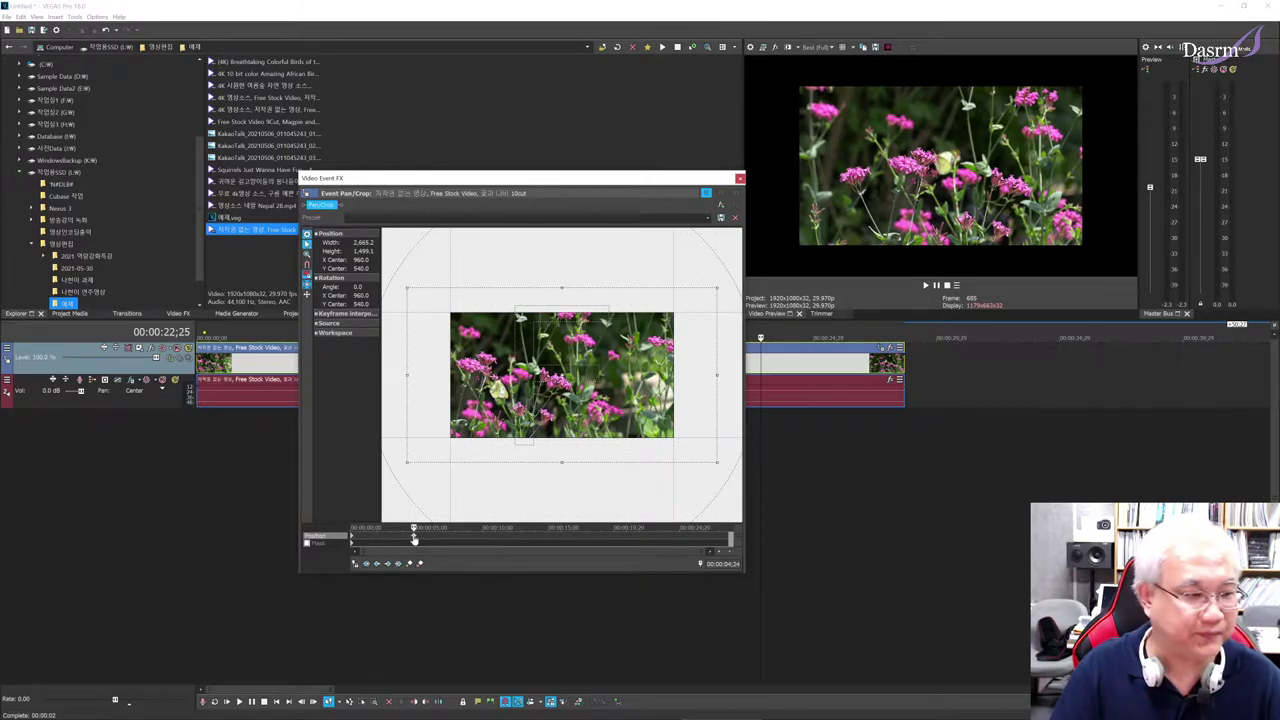
Step: Return the pan/crop cursor to the first Position keyframe at 00:00:00;00 and turn Sync Cursor back on
{"action": "left_click", "coordinate": [352, 537]}
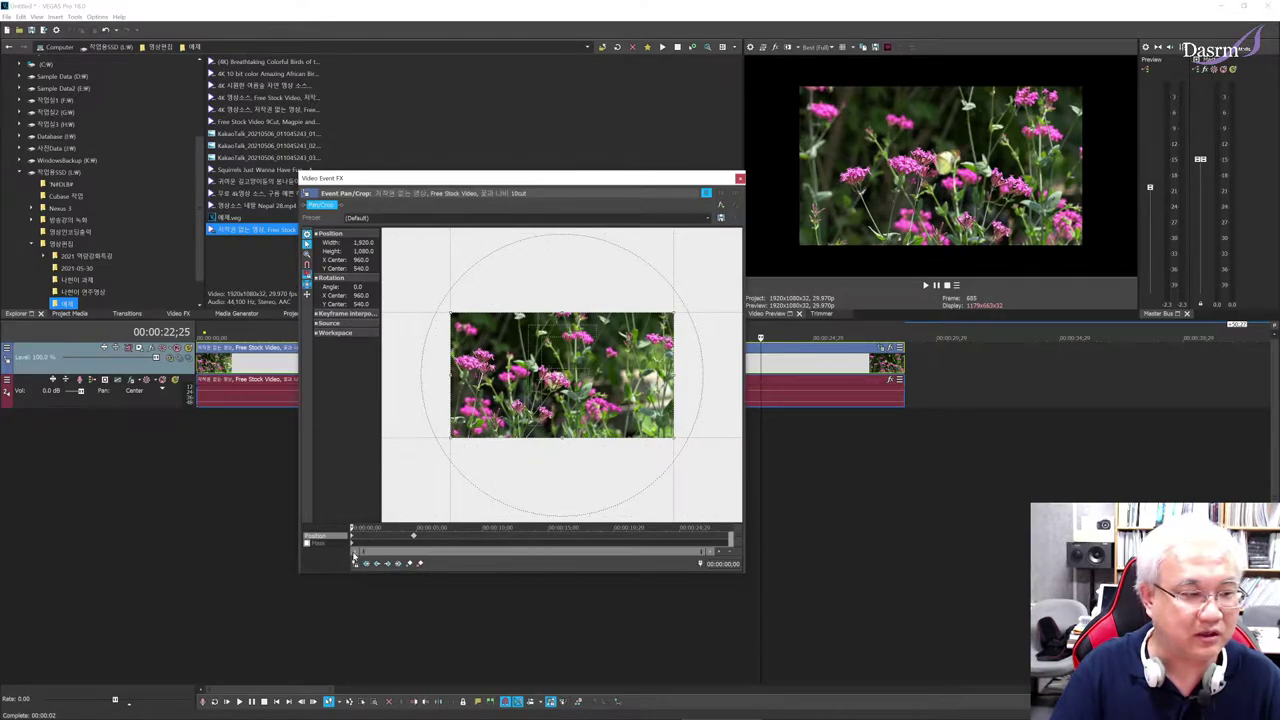
{"action": "mouse_move", "coordinate": [352, 527]}
{"action": "left_mouse_down"}
{"action": "mouse_move", "coordinate": [430, 527]}
{"action": "mouse_move", "coordinate": [351, 527]}
{"action": "left_mouse_up"}
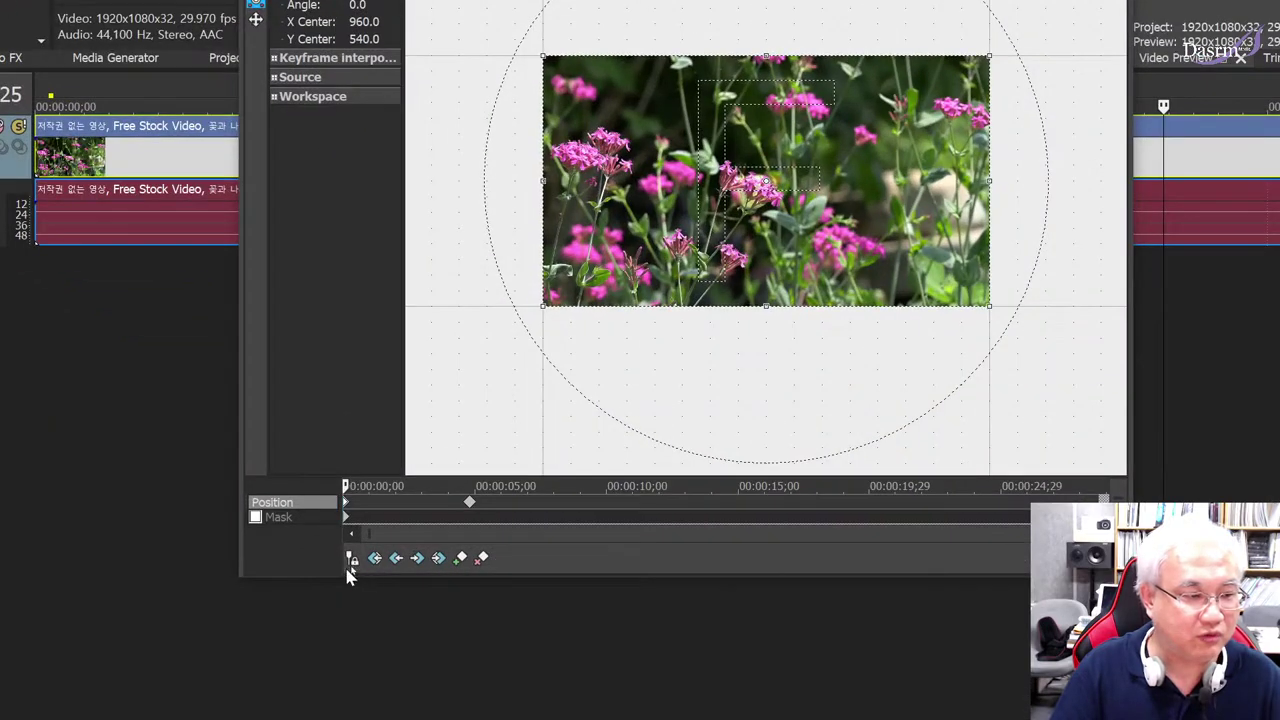
{"action": "left_click", "coordinate": [355, 562]}
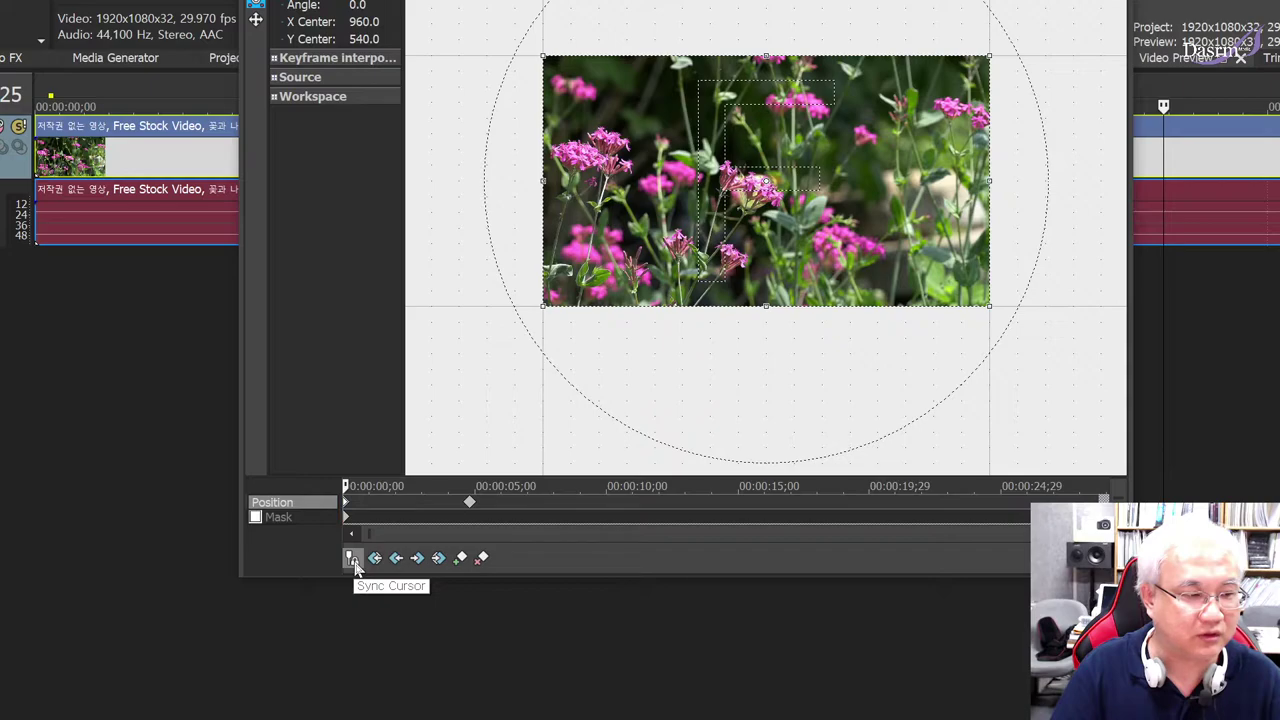
{"action": "left_click", "coordinate": [354, 560]}
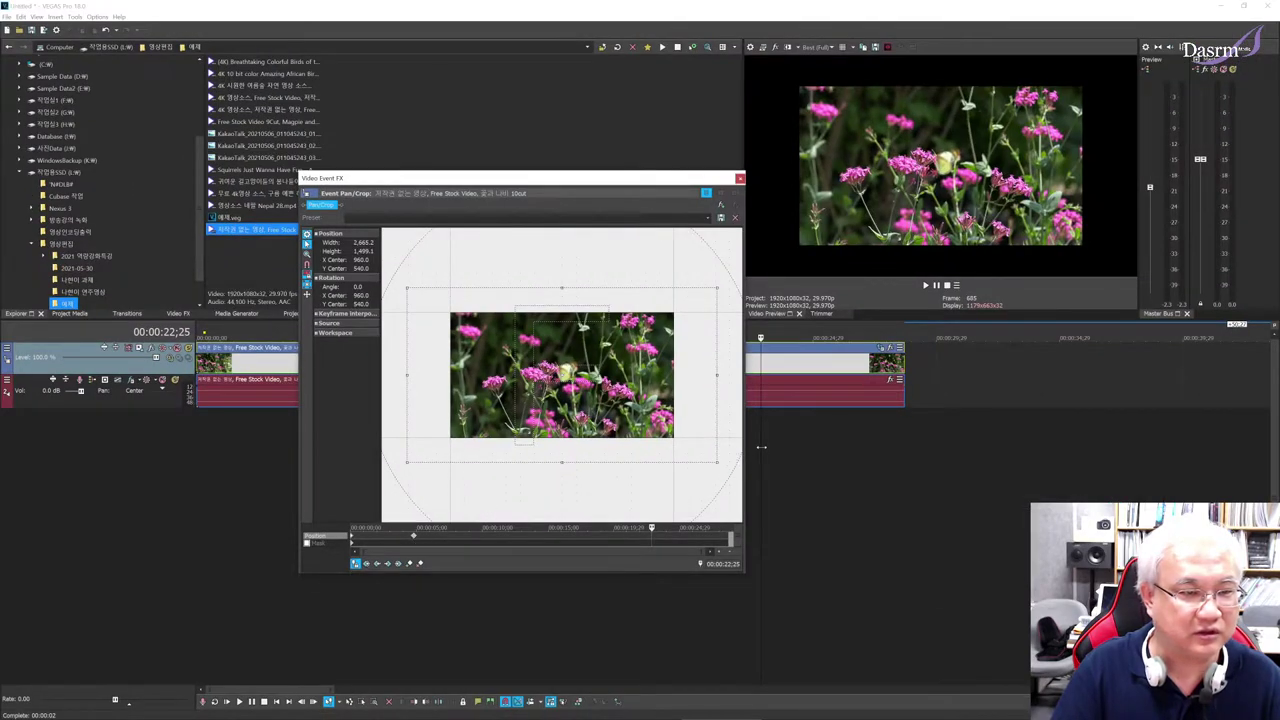
Step: Scrub the synced timeline and pan/crop cursors between the two Position keyframes, ending at the start of the clip
{"action": "left_click", "coordinate": [267, 440]}
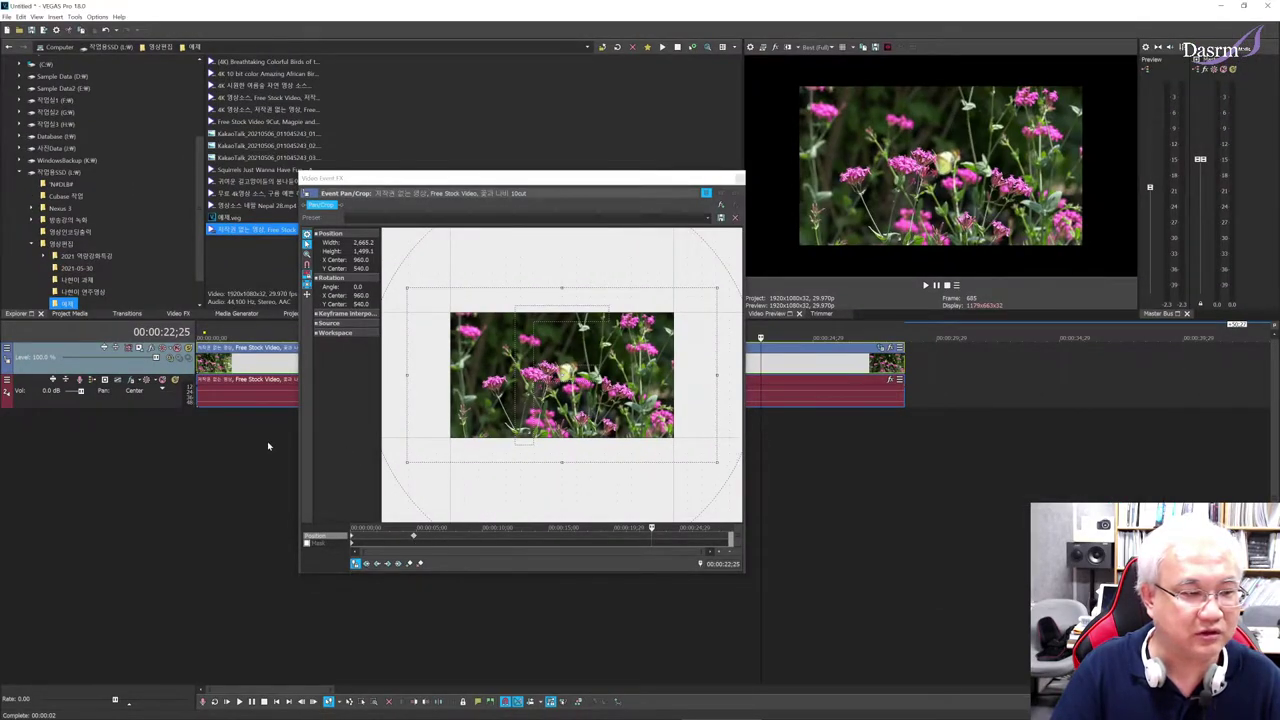
{"action": "left_click", "coordinate": [382, 535]}
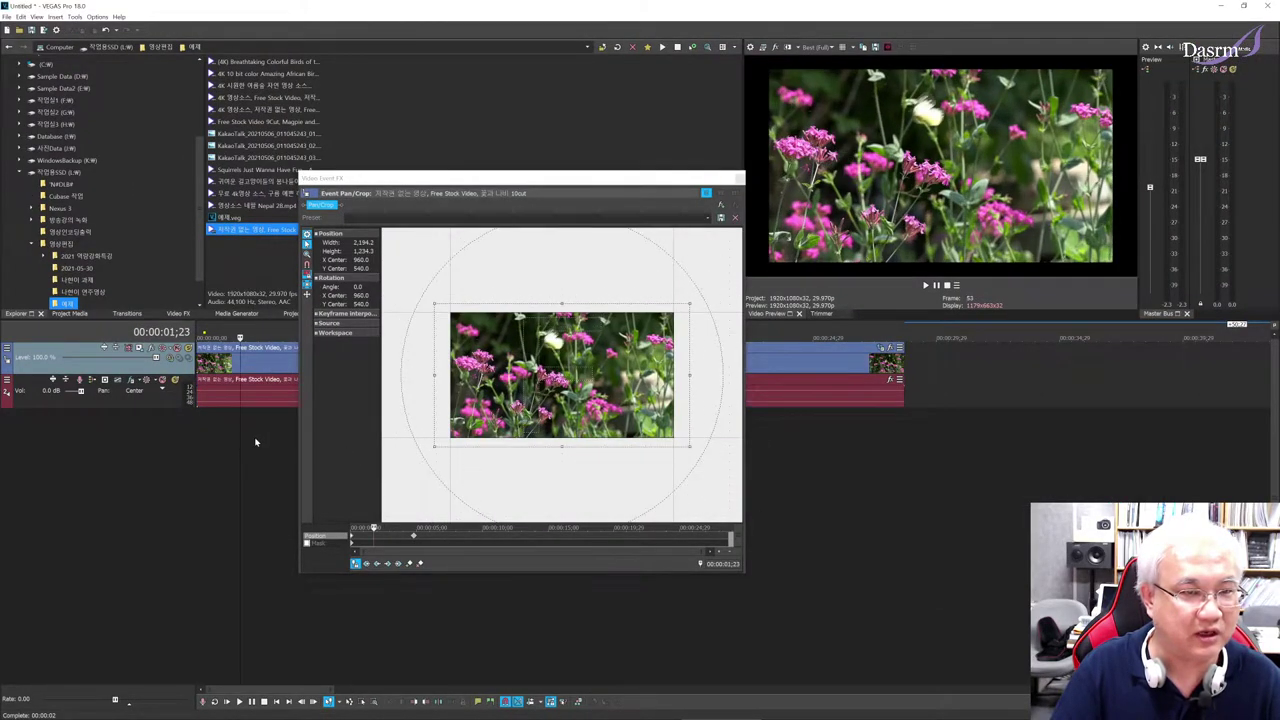
{"action": "left_click", "coordinate": [389, 537]}
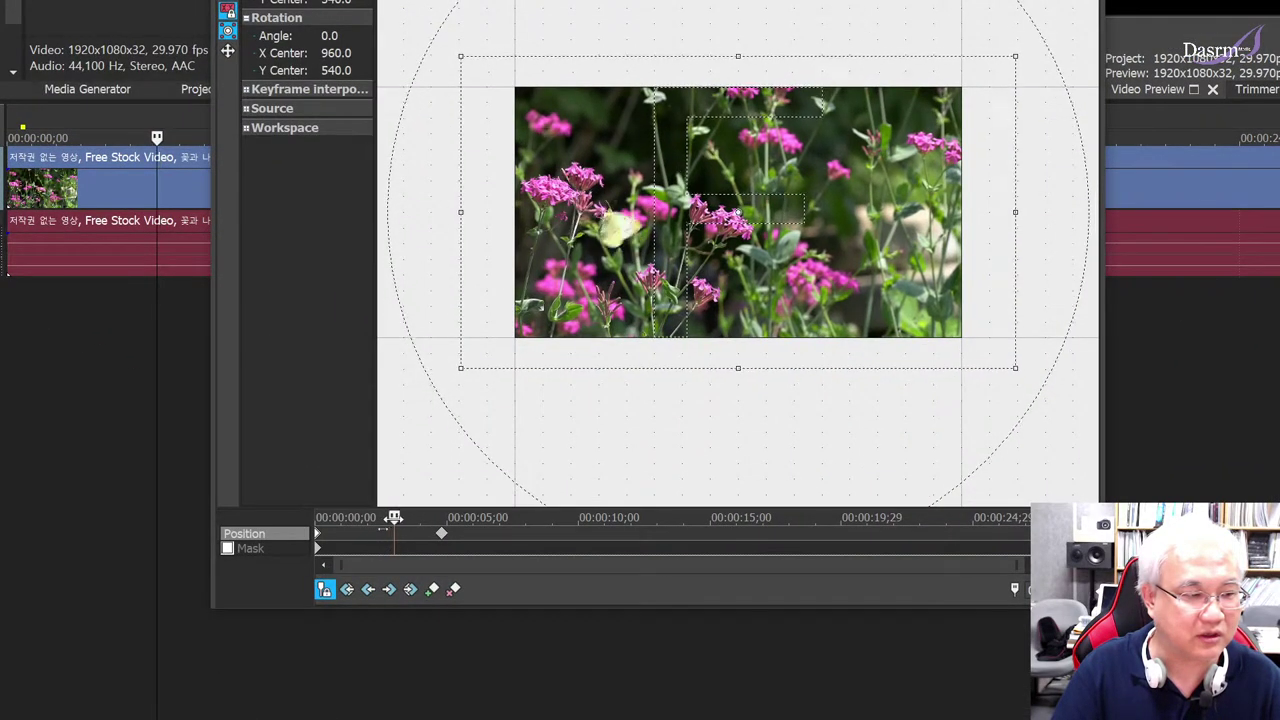
{"action": "left_click_drag", "start_coordinate": [390, 537], "coordinate": [333, 528]}
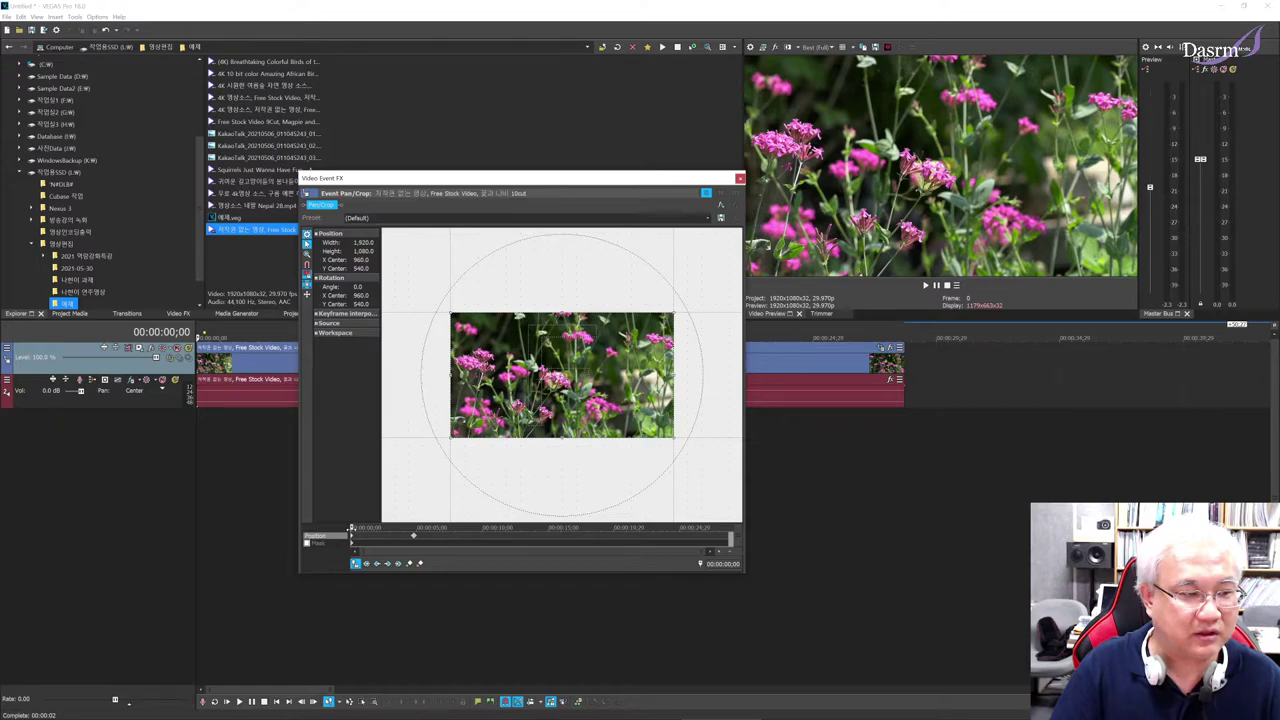
Step: Play the keyframed zoom-out from the clip's start through the second keyframe, and close the pan/crop window
{"action": "left_click", "coordinate": [412, 538]}
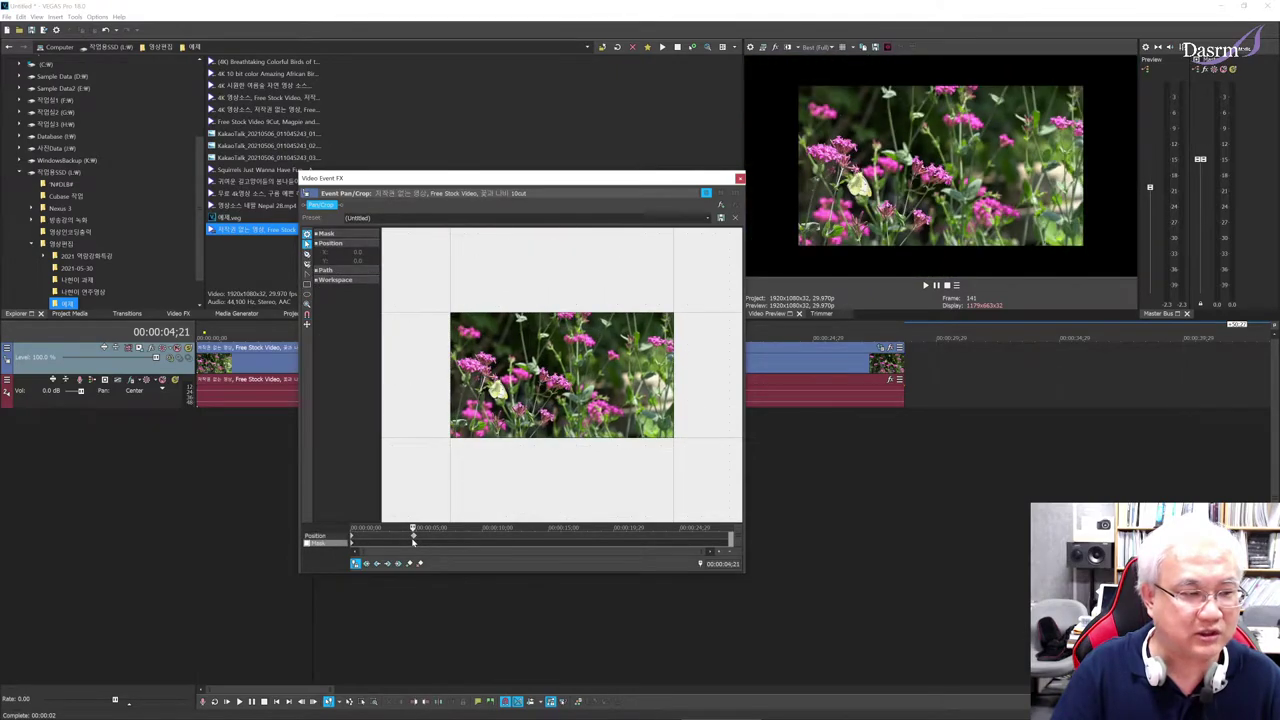
{"action": "left_click", "coordinate": [352, 538]}
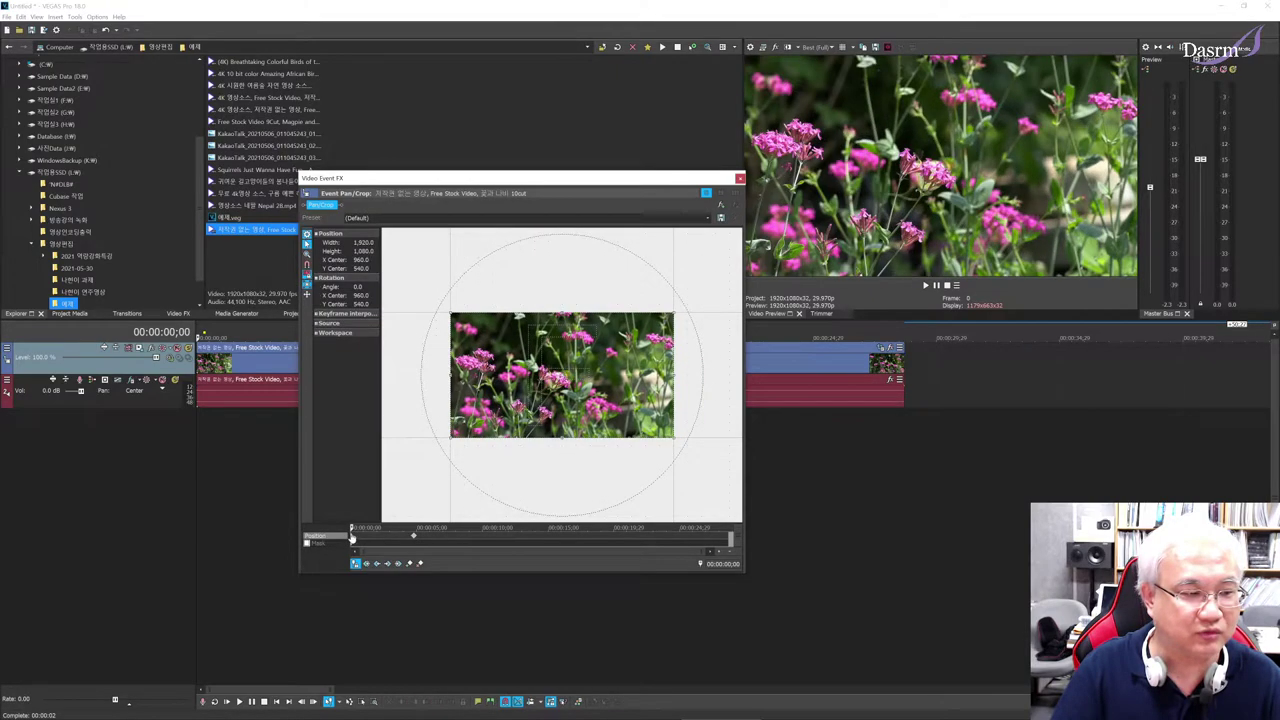
{"action": "key", "text": "space"}
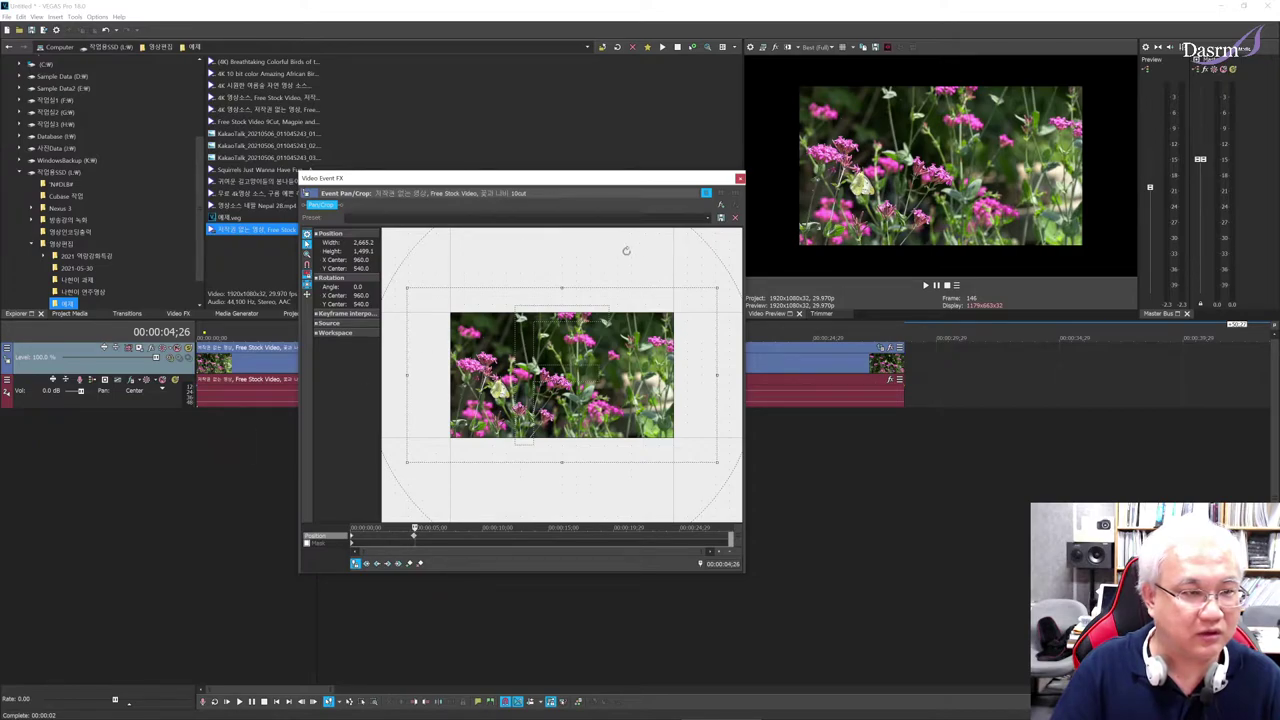
{"action": "left_click", "coordinate": [739, 178]}
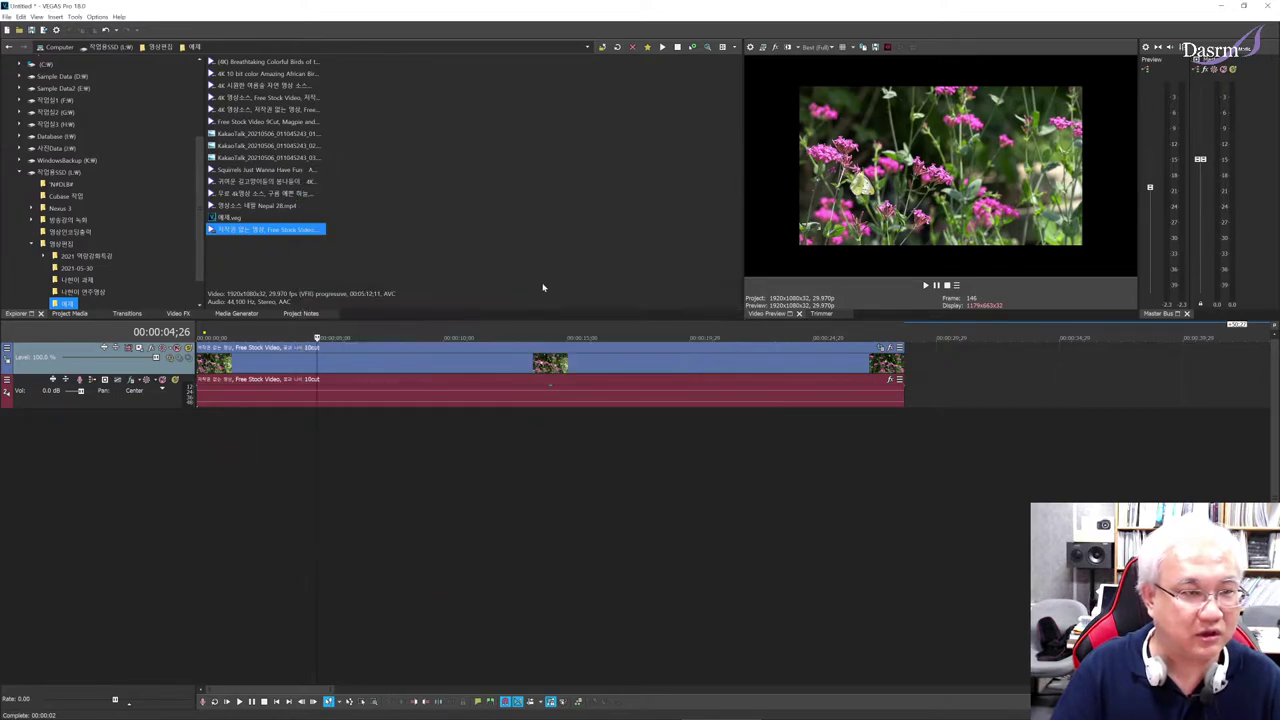
Step: Play the keyframed zoom-out from the start of the clip twice, each time through about the first four seconds
{"action": "left_click", "coordinate": [197, 418]}
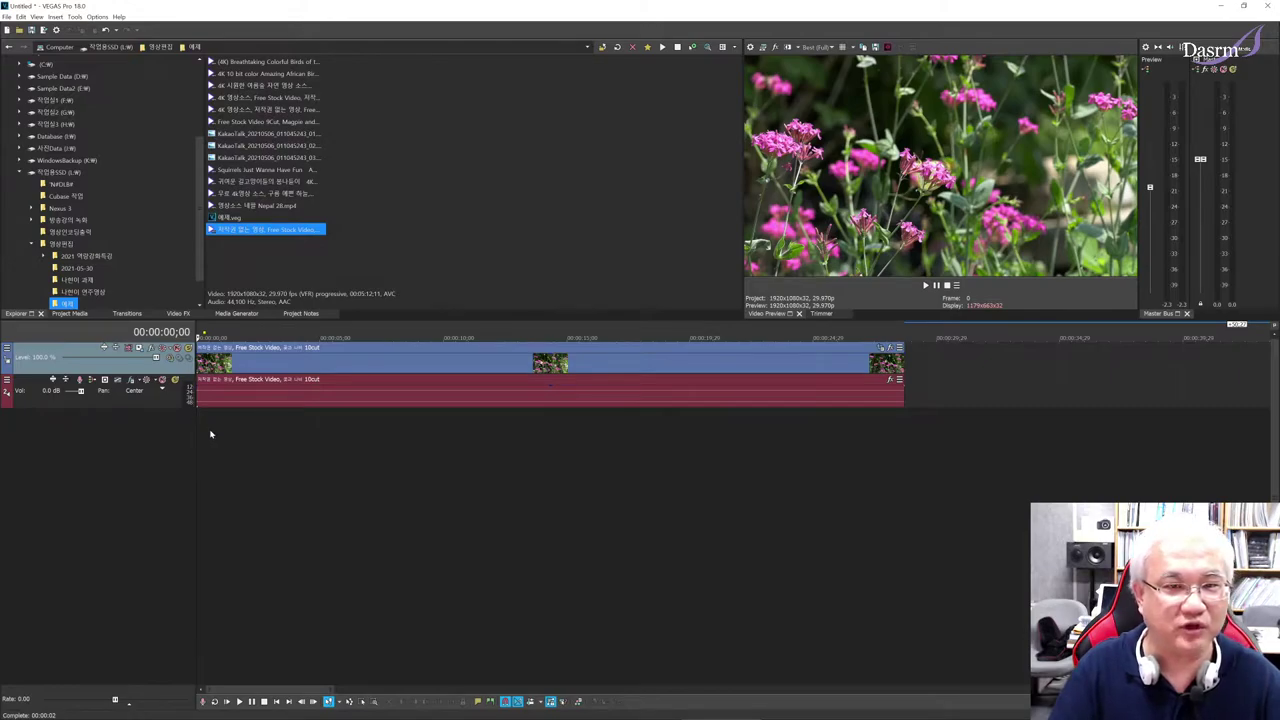
{"action": "key", "text": "space"}
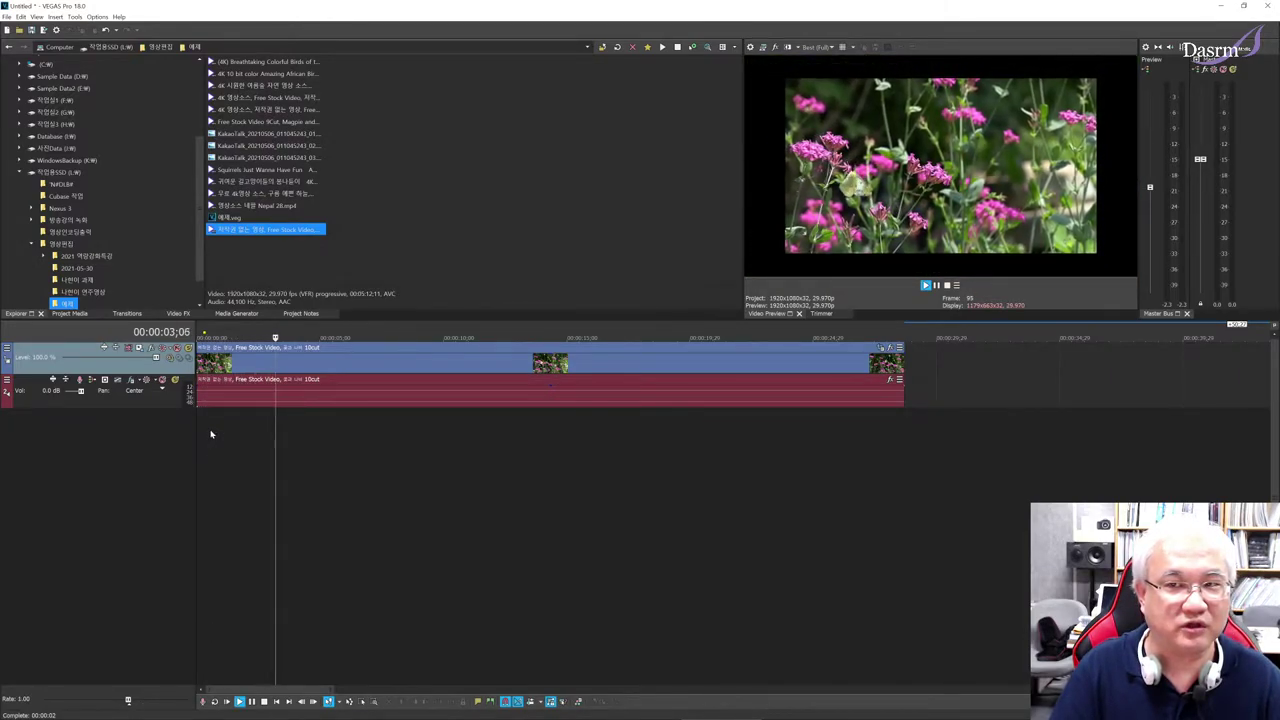
{"action": "key", "text": "space"}
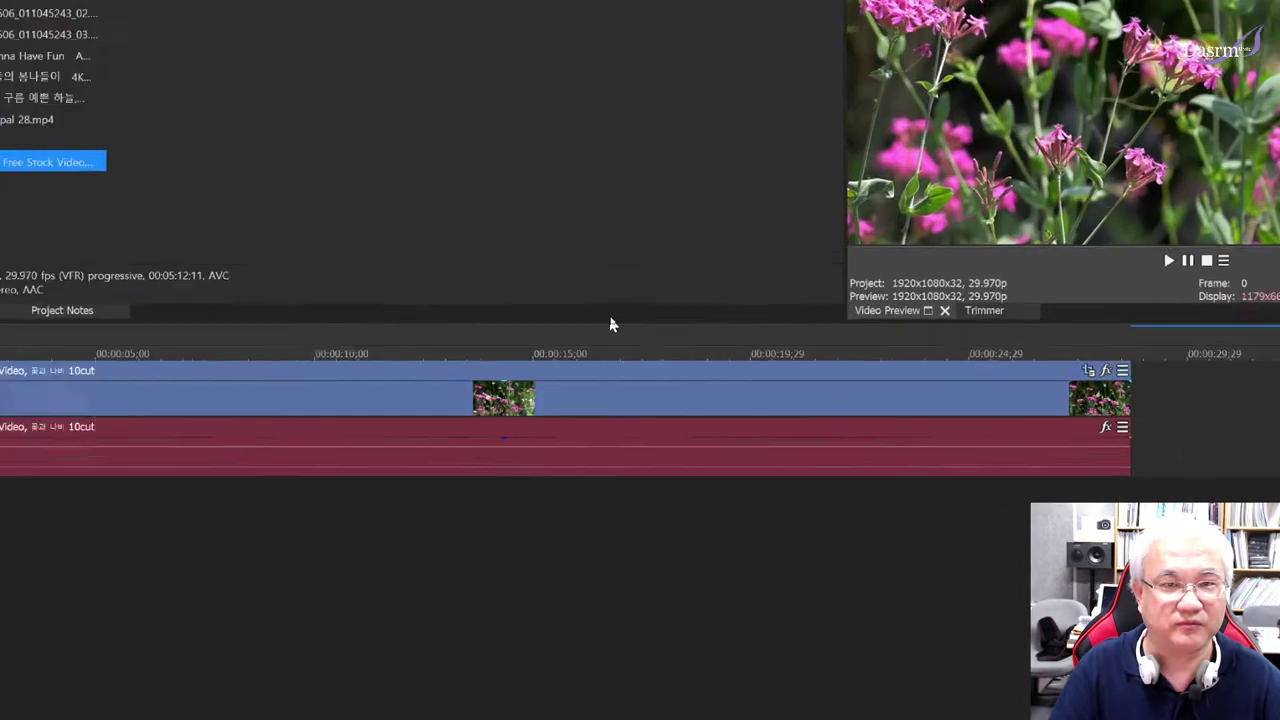
{"action": "key", "text": "space"}
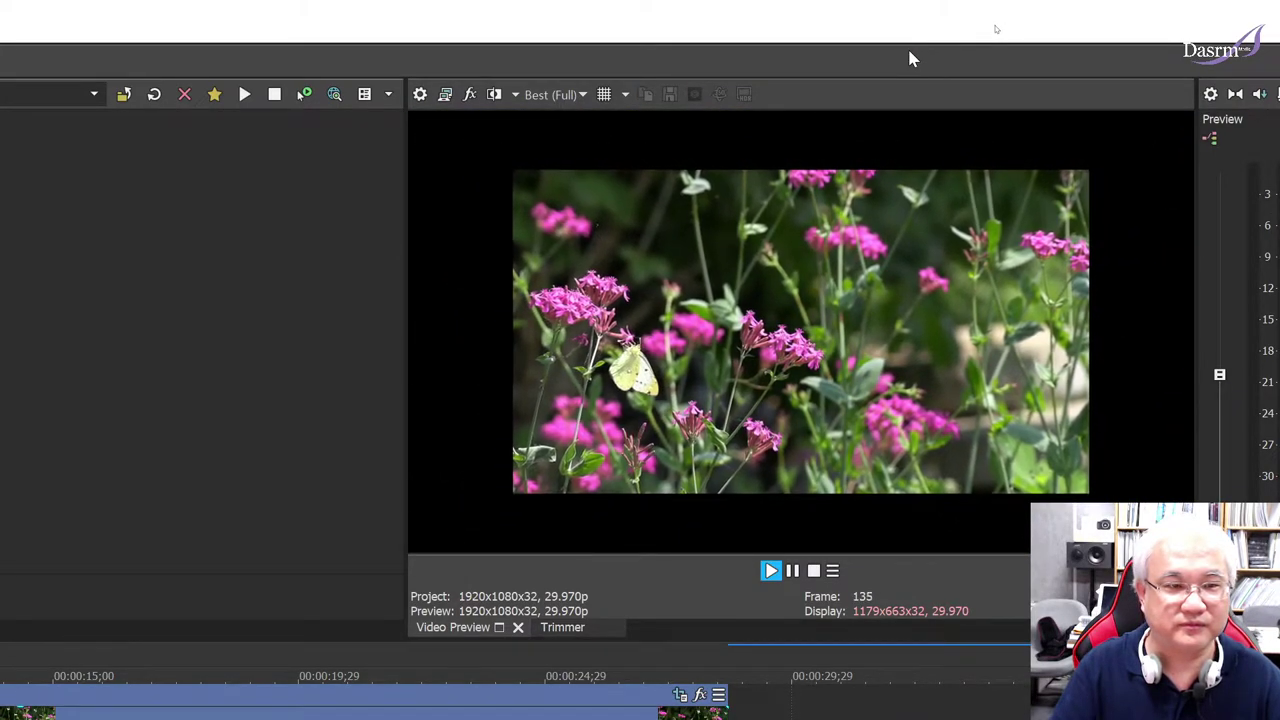
{"action": "key", "text": "space"}
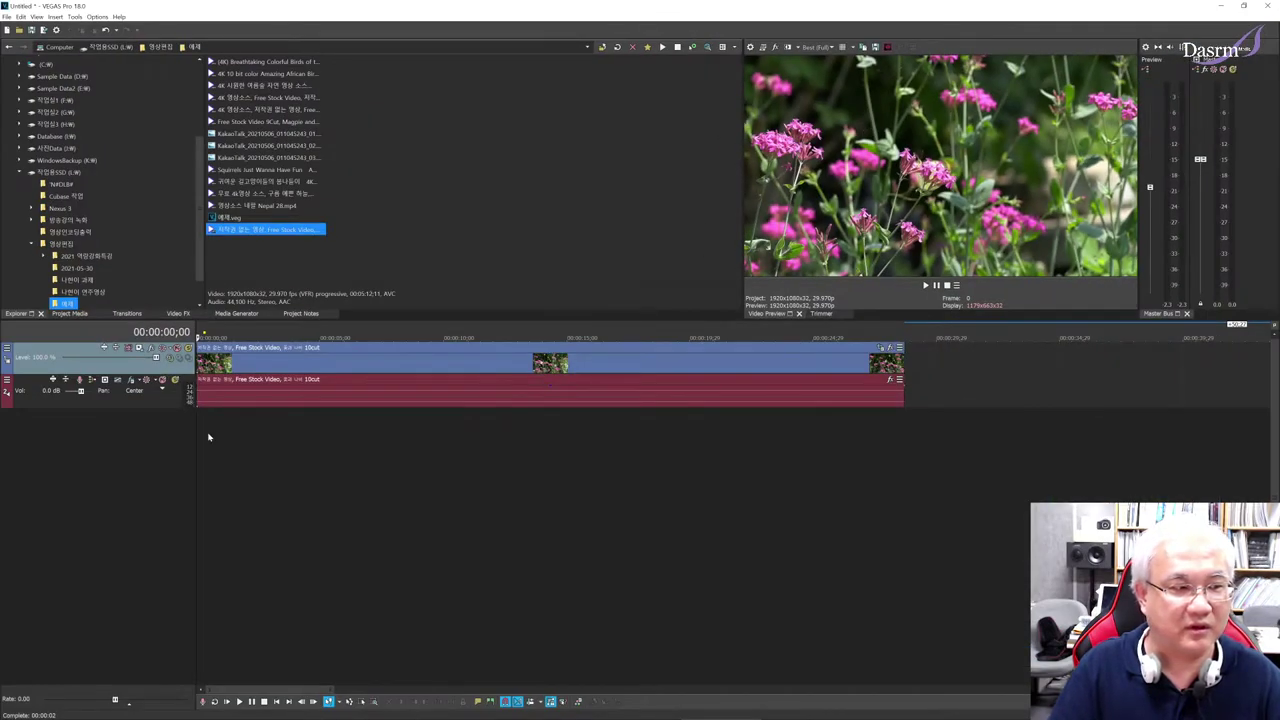
Step: Add a Position keyframe at 00:00:09;27 in the clip's pan/crop settings with the frame rotated to about -89.6°, and close the window
{"action": "left_click", "coordinate": [207, 432]}
{"action": "left_click", "coordinate": [880, 348]}
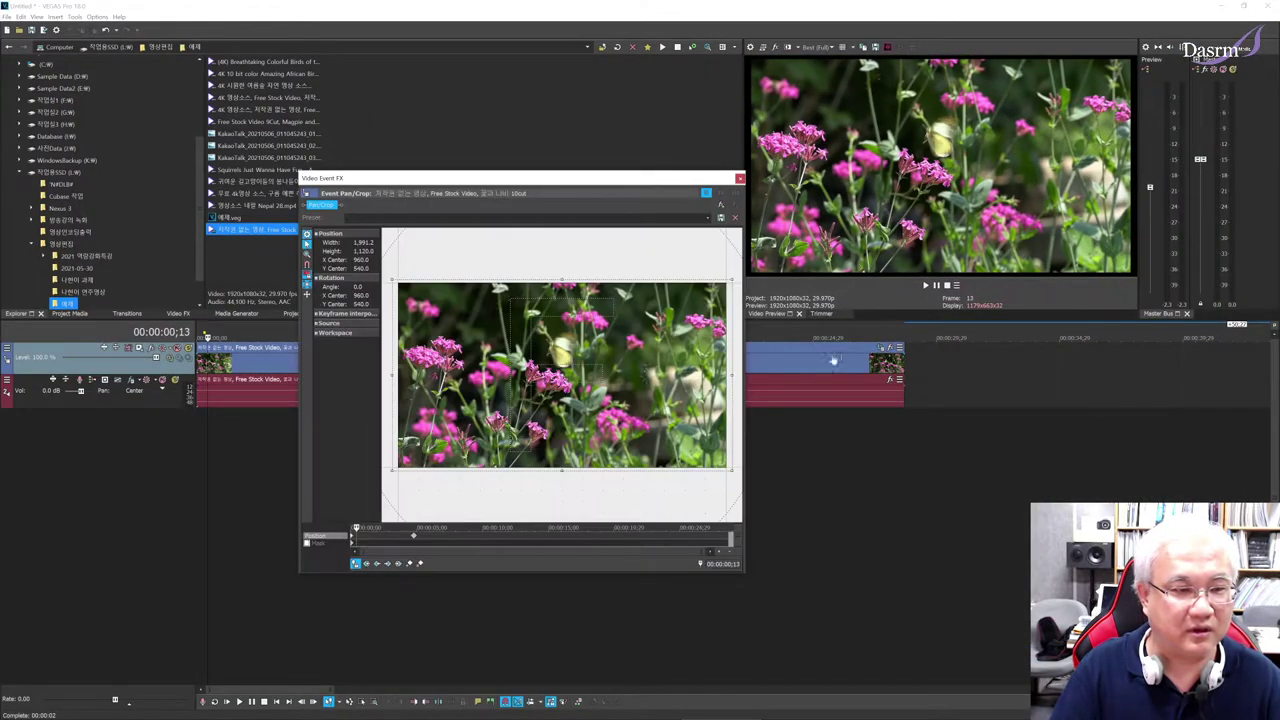
{"action": "left_click", "coordinate": [413, 538]}
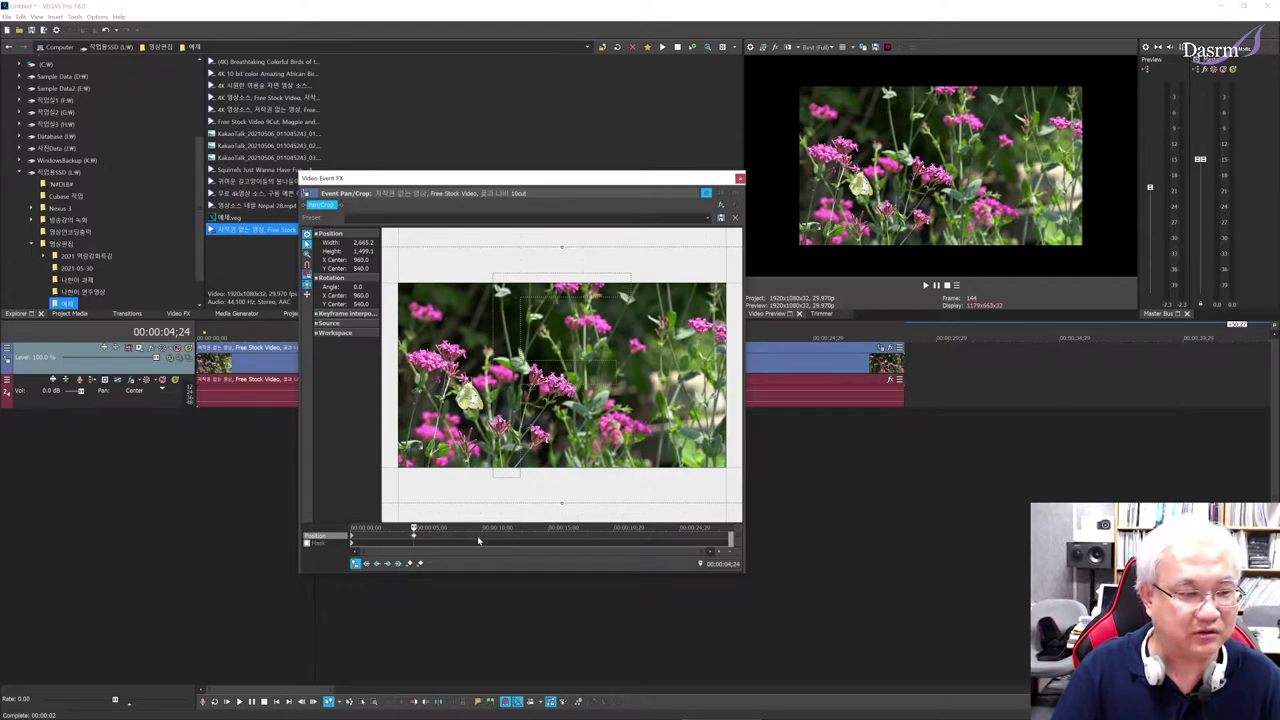
{"action": "left_click", "coordinate": [481, 540]}
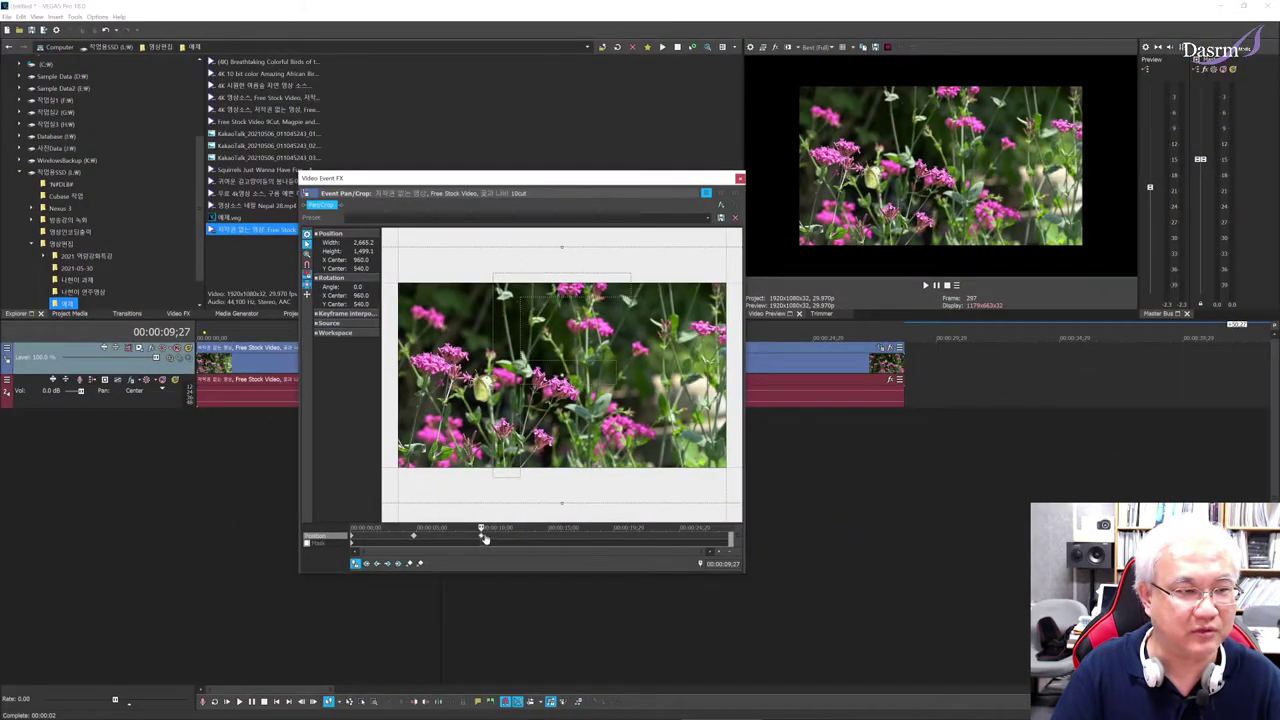
{"action": "scroll", "coordinate": [892, 402], "scroll_direction": "down", "scroll_amount": 3}
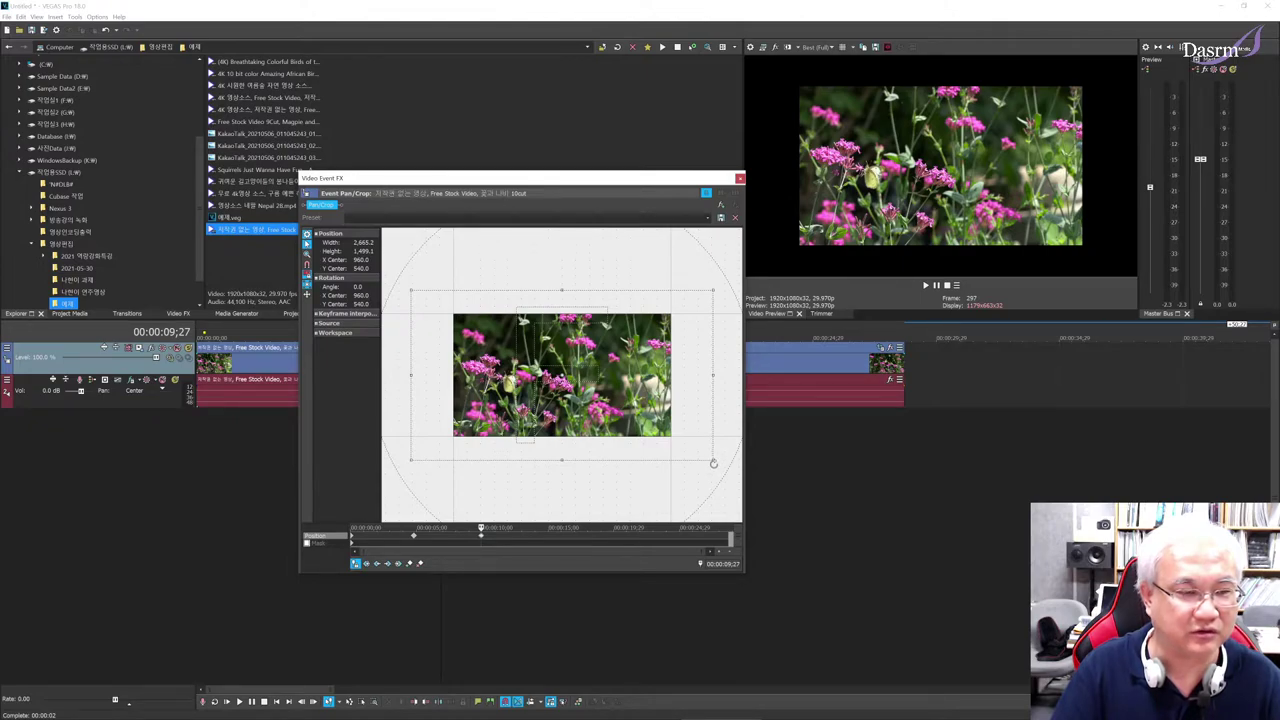
{"action": "left_click_drag", "start_coordinate": [713, 463], "coordinate": [655, 228]}
{"action": "left_click_drag", "start_coordinate": [590, 323], "coordinate": [592, 323]}
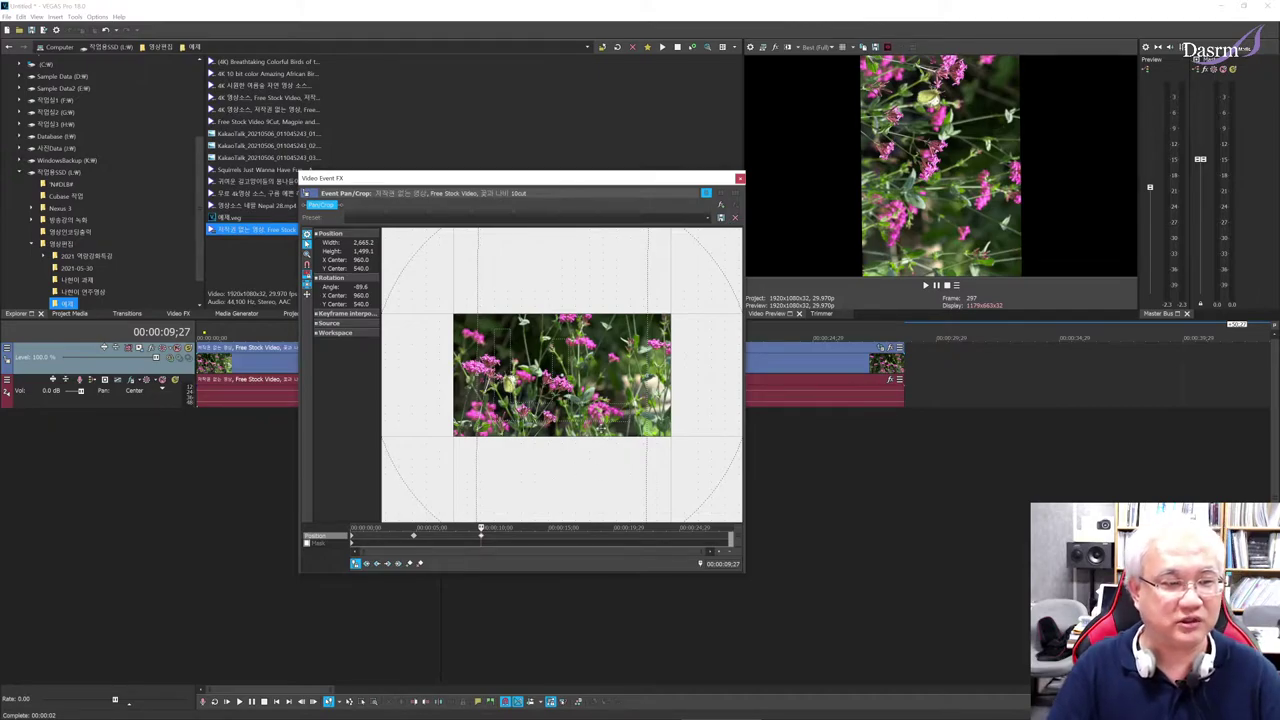
{"action": "mouse_move", "coordinate": [481, 529]}
{"action": "left_mouse_down"}
{"action": "mouse_move", "coordinate": [413, 530]}
{"action": "mouse_move", "coordinate": [481, 529]}
{"action": "left_mouse_up"}
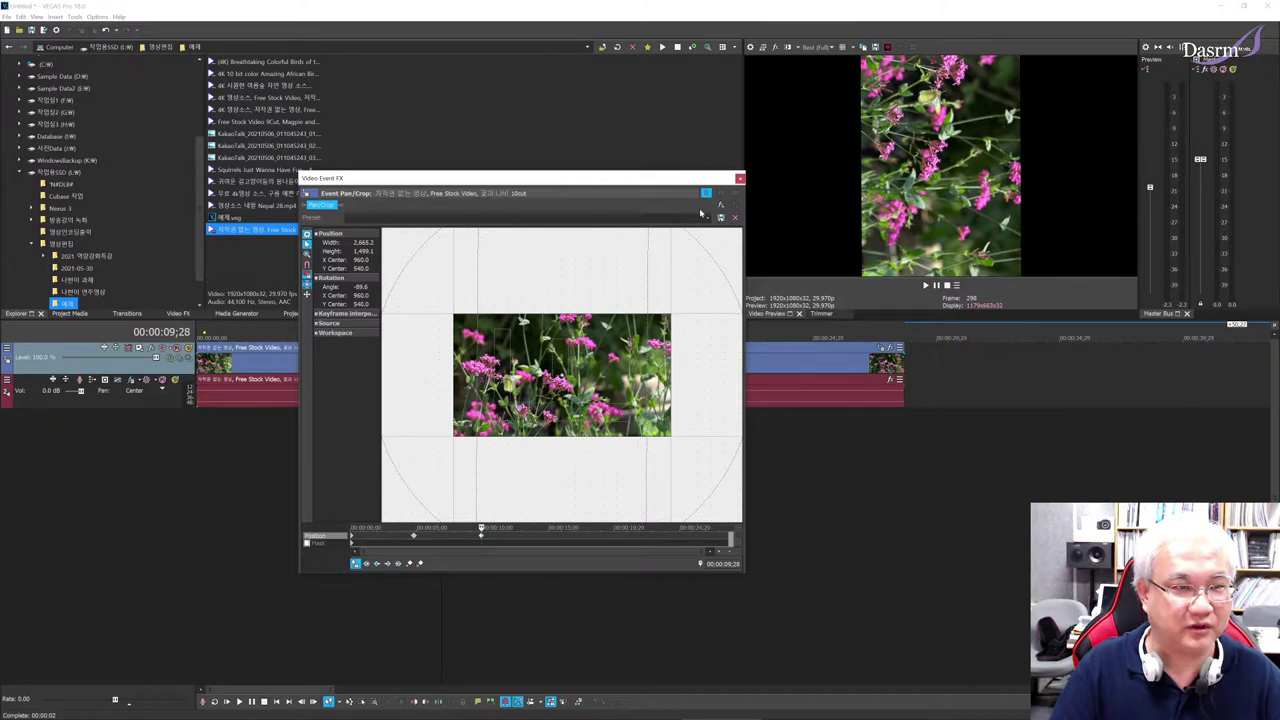
{"action": "left_click", "coordinate": [740, 180]}
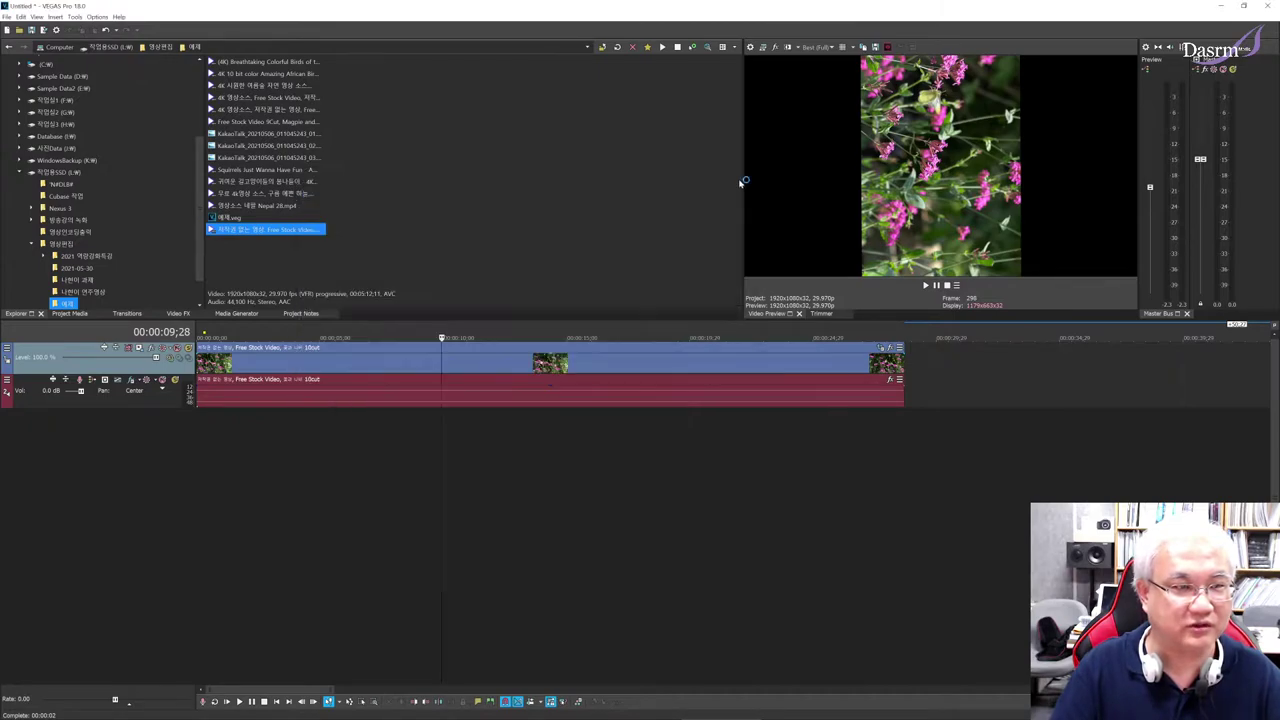
Step: Play the clip from the start through the zoom-out and rotation, stopping just past the third keyframe
{"action": "left_click", "coordinate": [197, 420]}
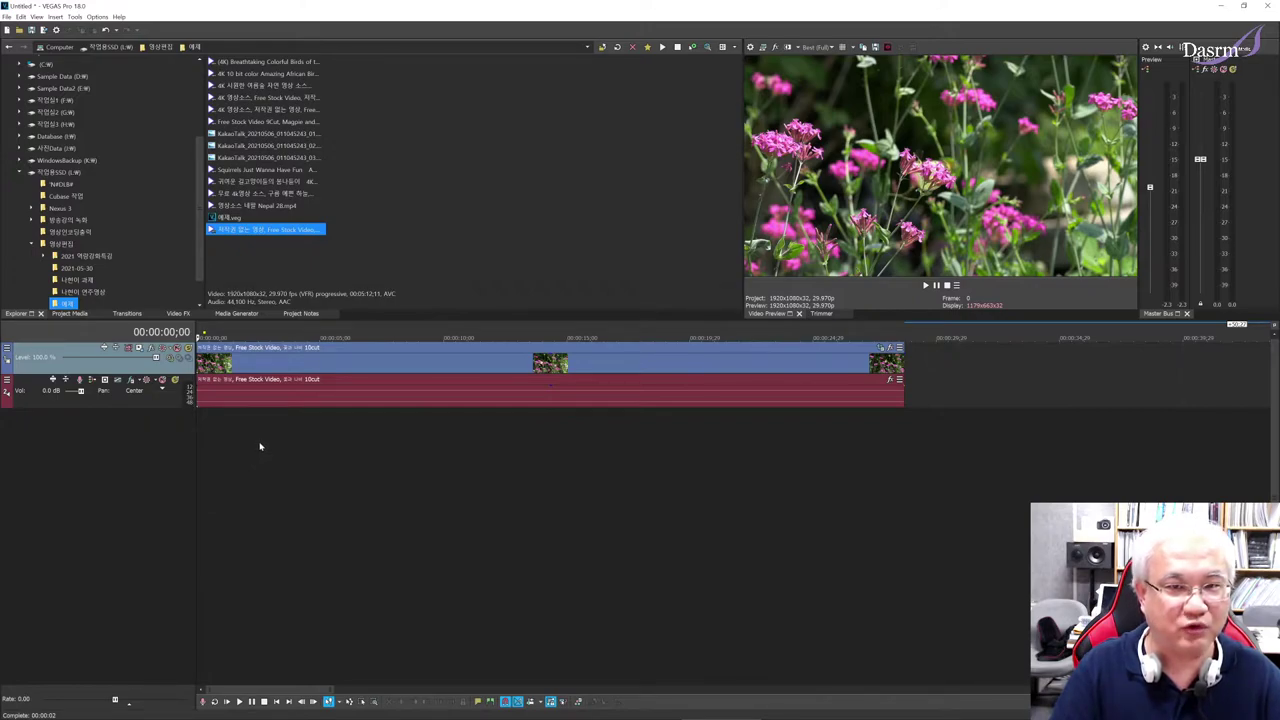
{"action": "key", "text": "space"}
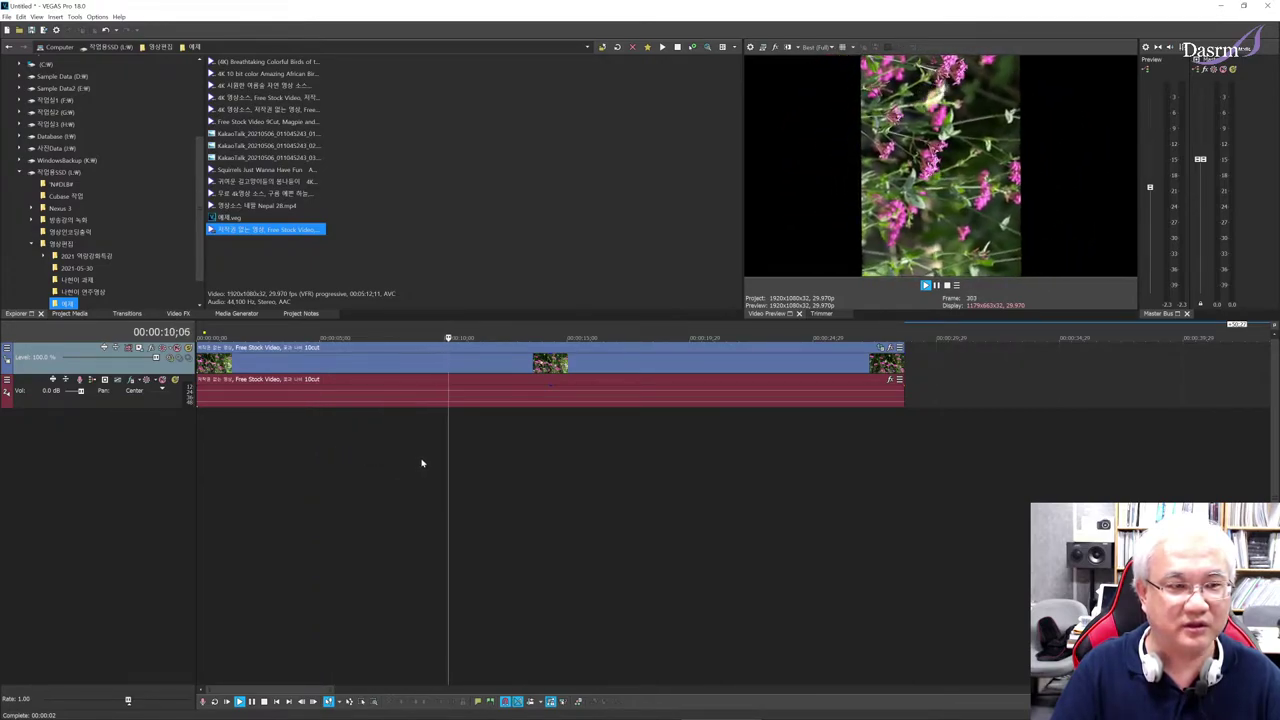
{"action": "key", "text": "space"}
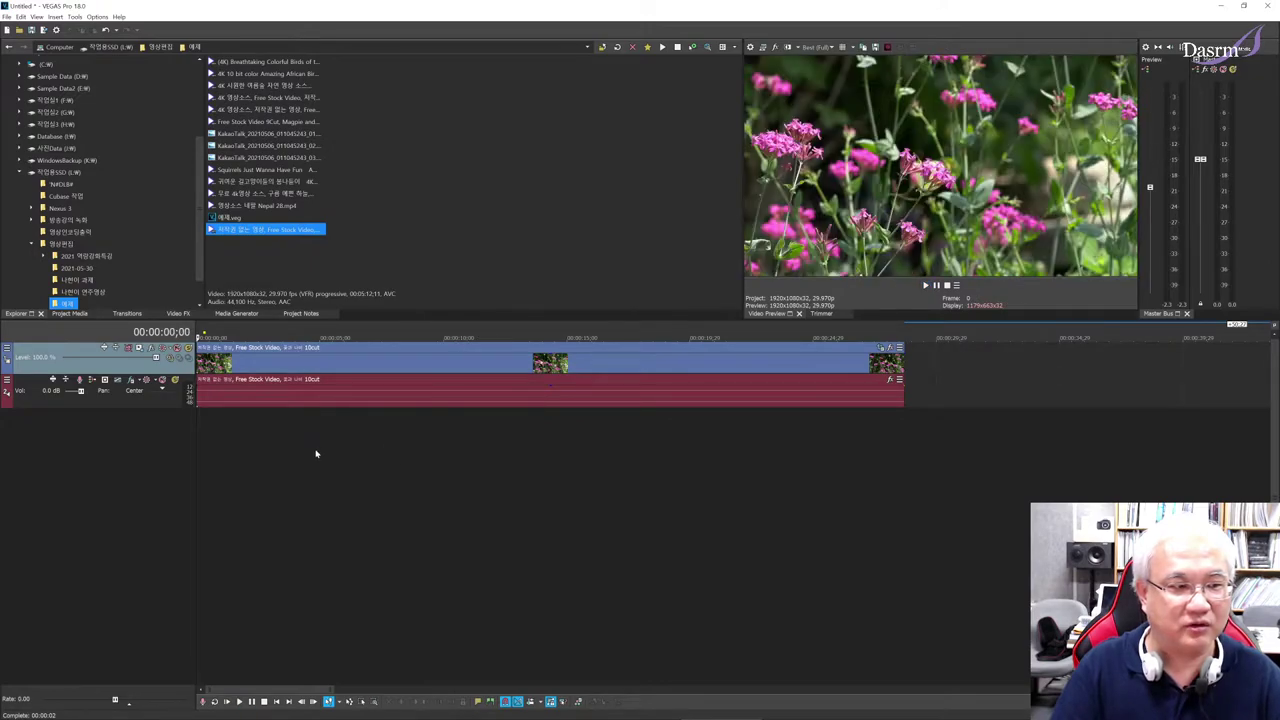
Step: Preview individual frames of the zoom-out and the beginning of the rotation, ending at 00:00:05;07
{"action": "left_click", "coordinate": [308, 446]}
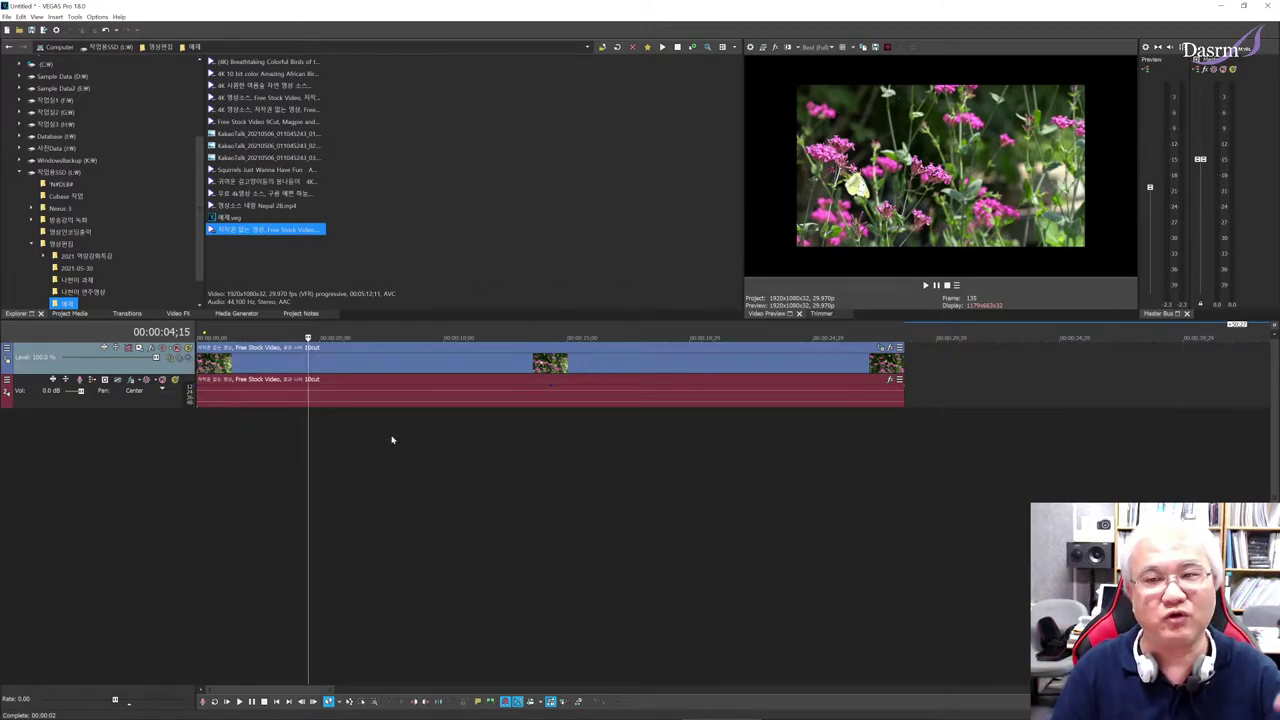
{"action": "left_click", "coordinate": [259, 428]}
{"action": "left_click", "coordinate": [237, 427]}
{"action": "left_click", "coordinate": [327, 430]}
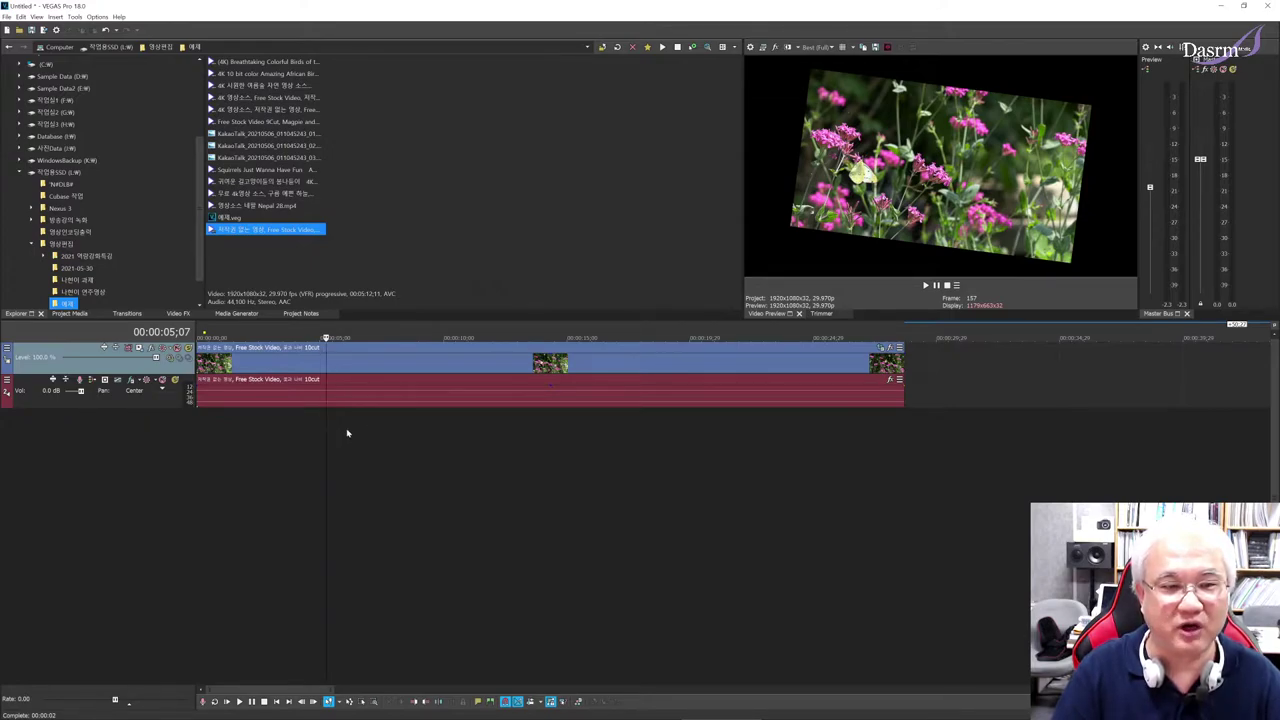
Step: Reopen the clip's pan/crop settings and briefly play the timeline from 00:00:01;25
{"action": "left_click", "coordinate": [881, 351]}
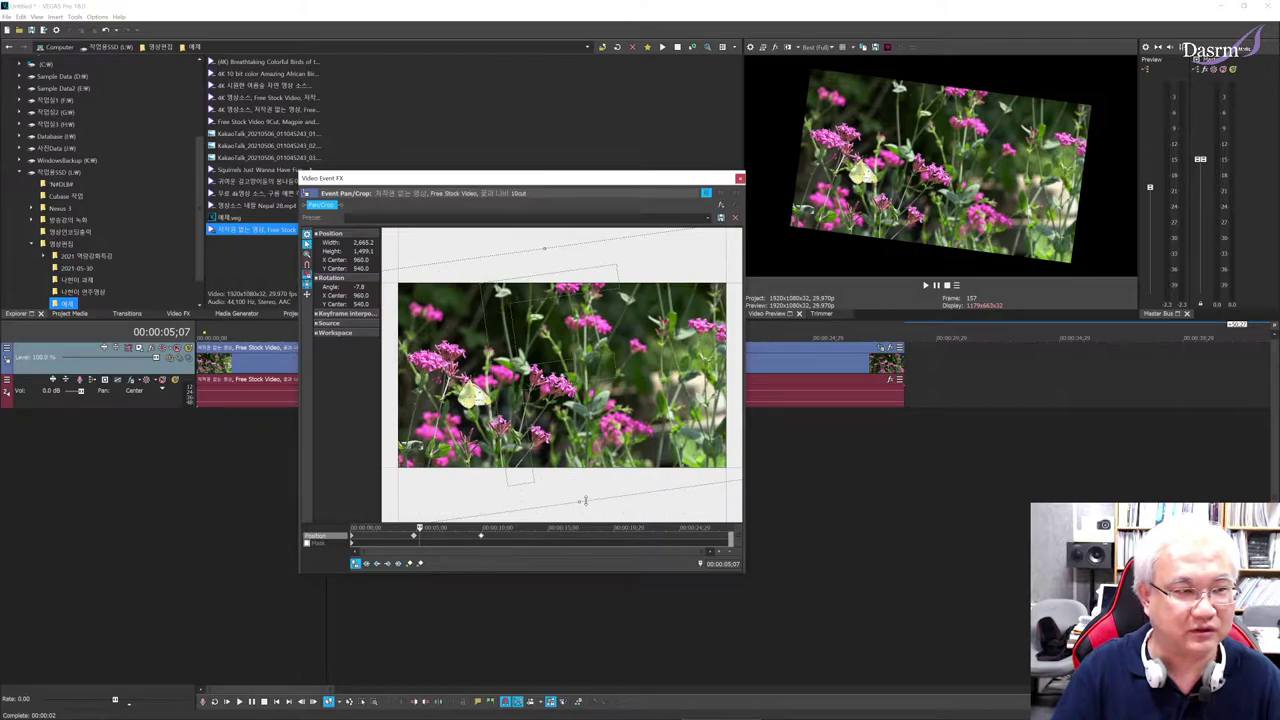
{"action": "left_click", "coordinate": [249, 435]}
{"action": "key", "text": "space"}
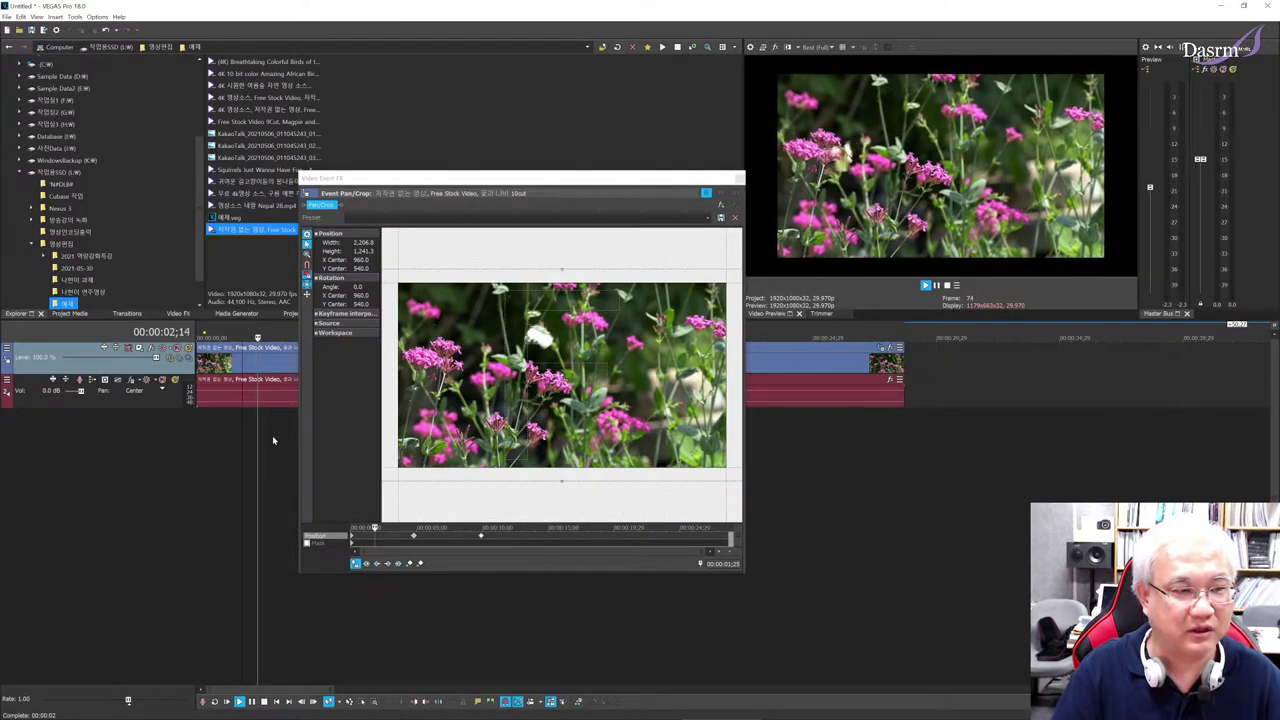
{"action": "key", "text": "space"}
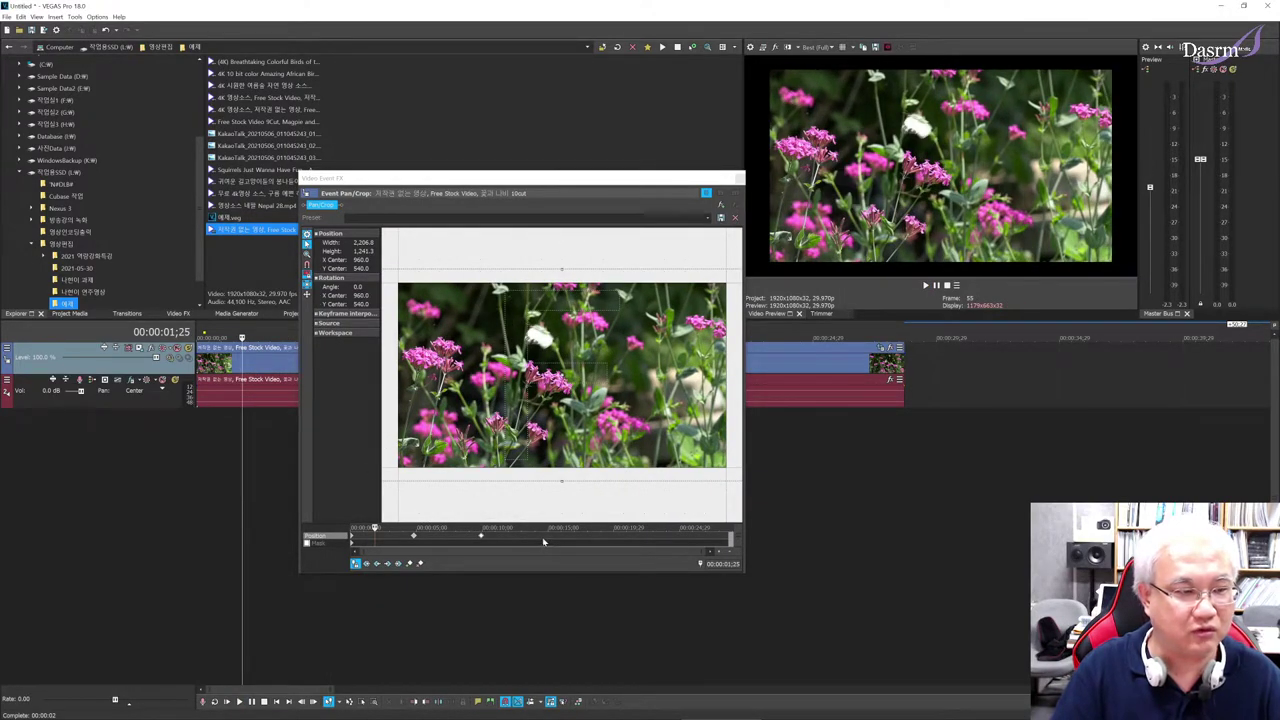
Step: Add a Position keyframe at 00:00:14;27 with the rotation back at 0° and the crop frame shrunk to about 1,920 × 1,080
{"action": "left_click", "coordinate": [548, 539]}
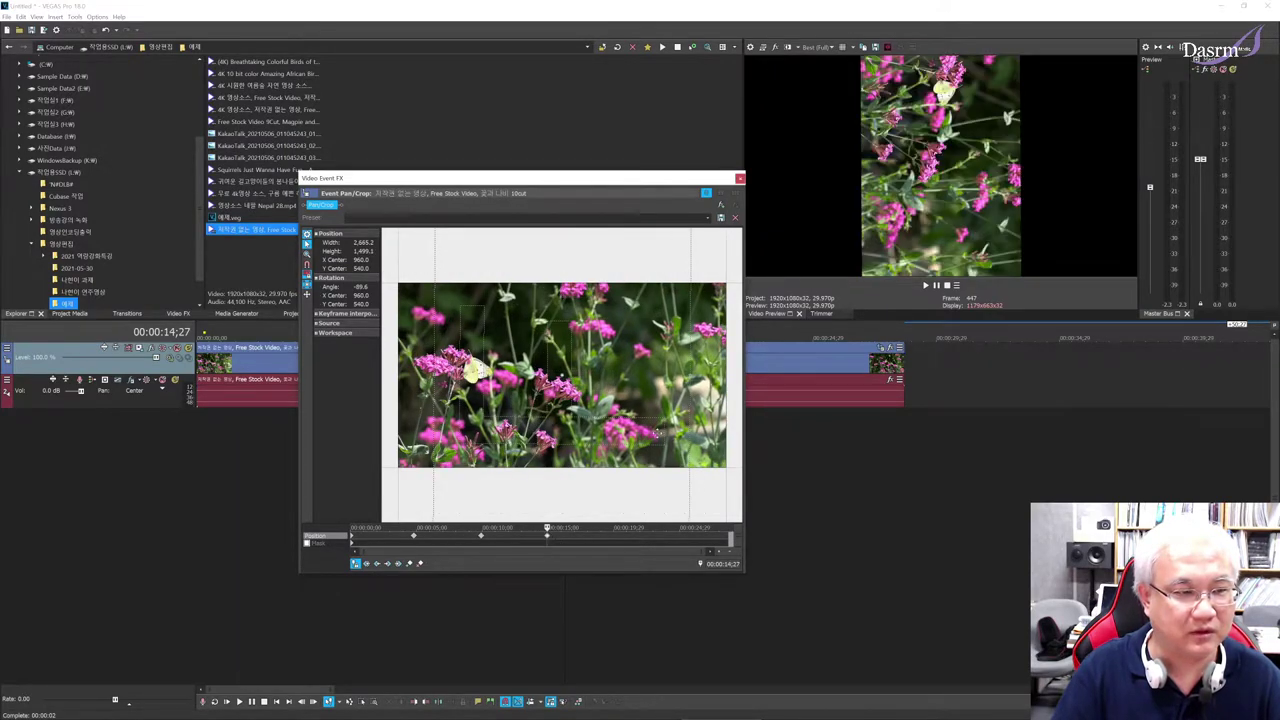
{"action": "scroll", "coordinate": [657, 433], "scroll_direction": "down", "scroll_amount": 4}
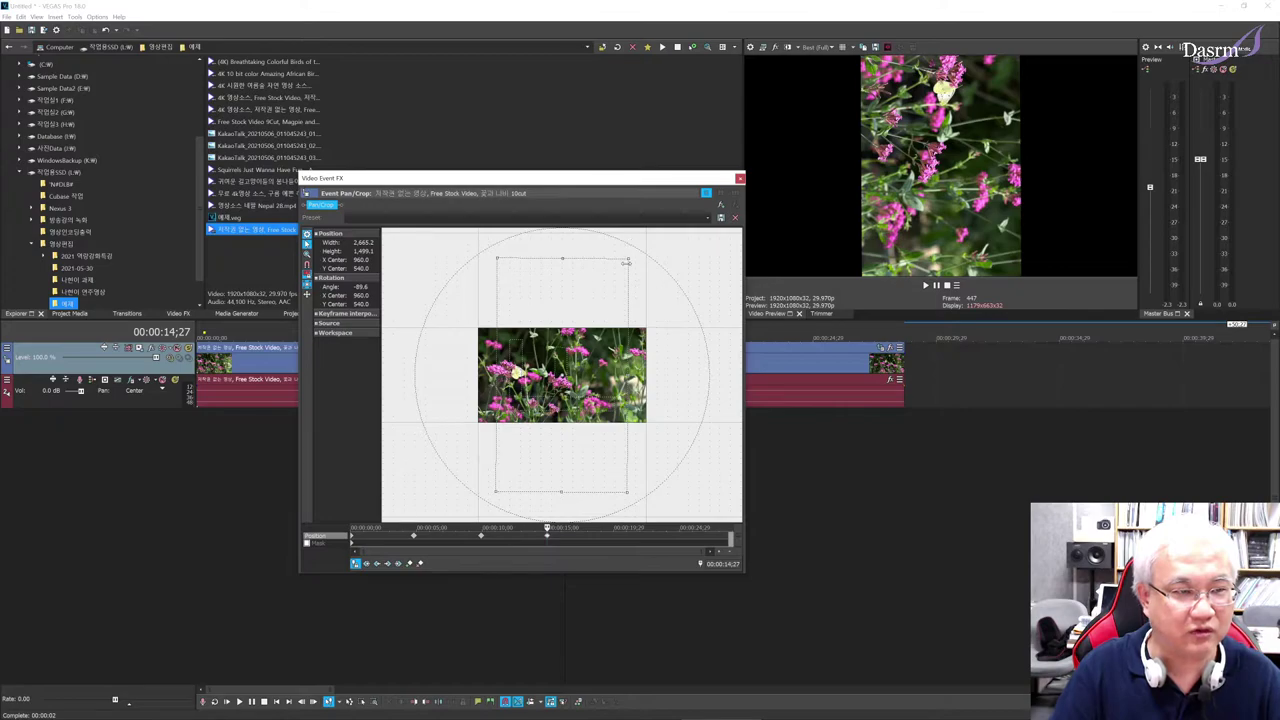
{"action": "left_click_drag", "start_coordinate": [626, 256], "coordinate": [674, 436]}
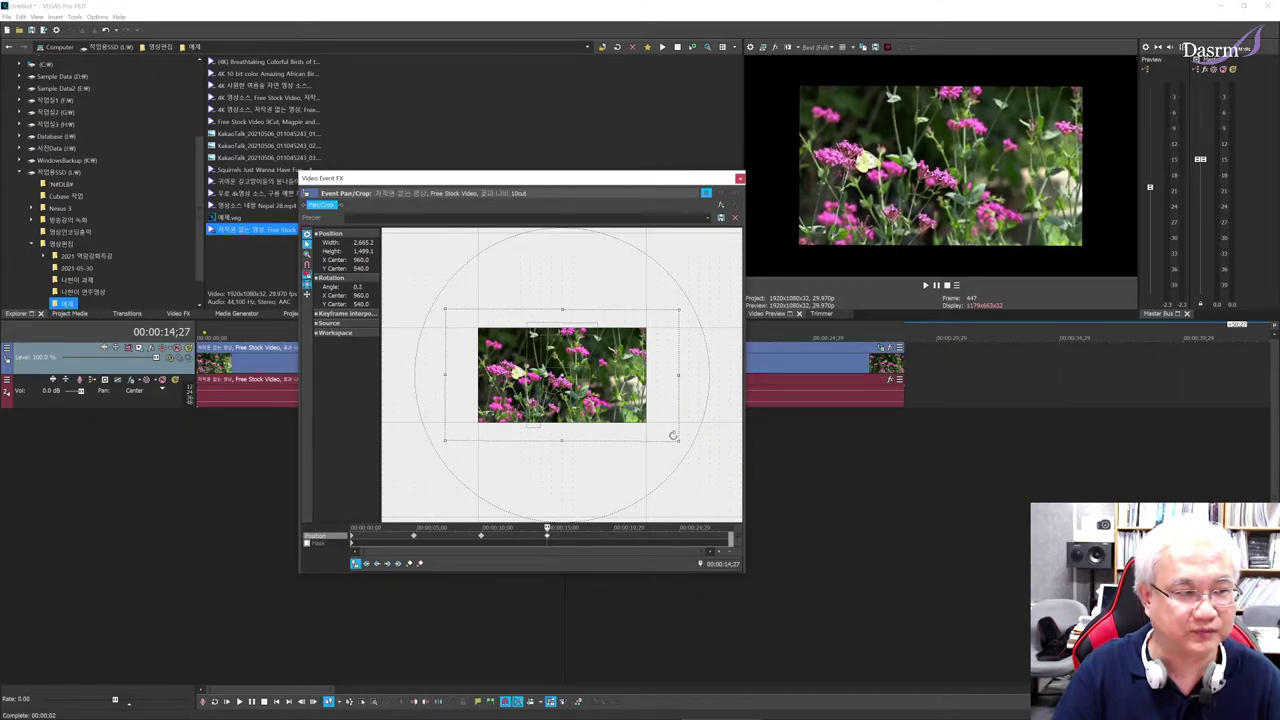
{"action": "left_click_drag", "start_coordinate": [673, 434], "coordinate": [649, 427]}
{"action": "right_click", "coordinate": [649, 427]}
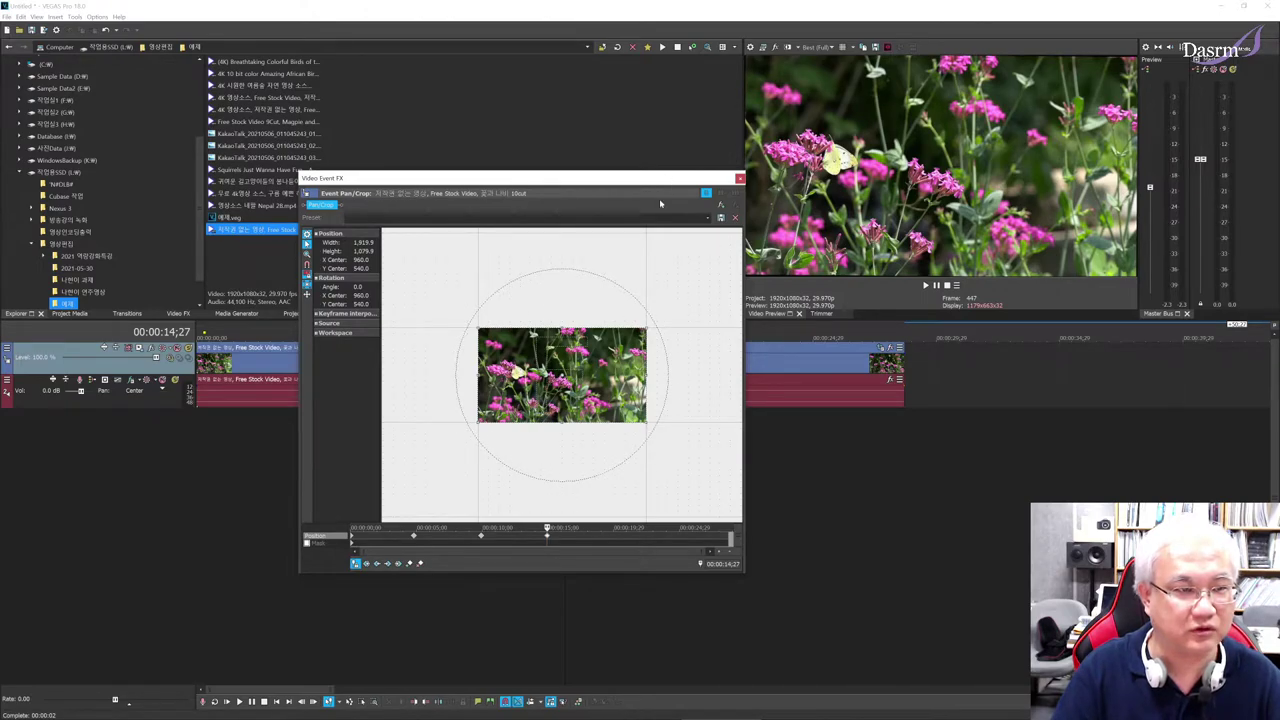
Step: Resize the crop frame at the 00:00:14;27 keyframe to about 1,928 × 1,084 and close the pan/crop window
{"action": "left_click", "coordinate": [480, 537]}
{"action": "mouse_move", "coordinate": [547, 528]}
{"action": "left_mouse_down"}
{"action": "mouse_move", "coordinate": [480, 528]}
{"action": "mouse_move", "coordinate": [547, 528]}
{"action": "mouse_move", "coordinate": [548, 540]}
{"action": "left_mouse_up"}
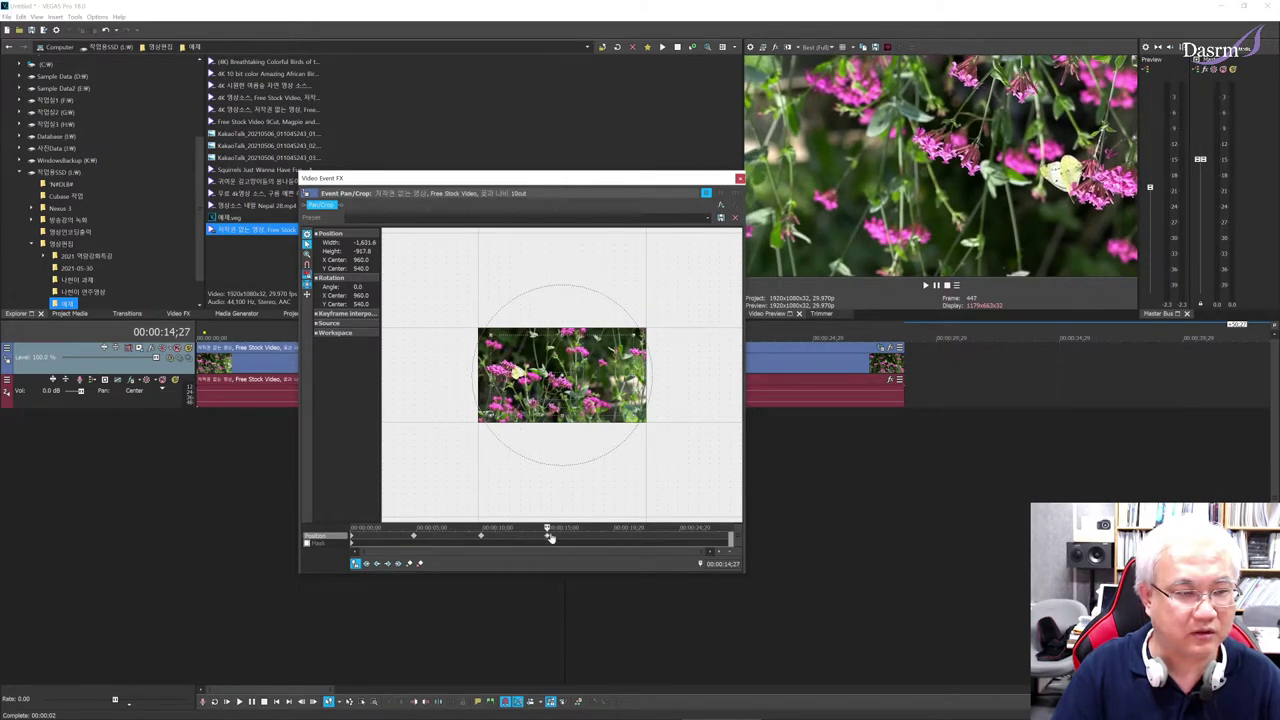
{"action": "left_click_drag", "start_coordinate": [647, 430], "coordinate": [649, 428]}
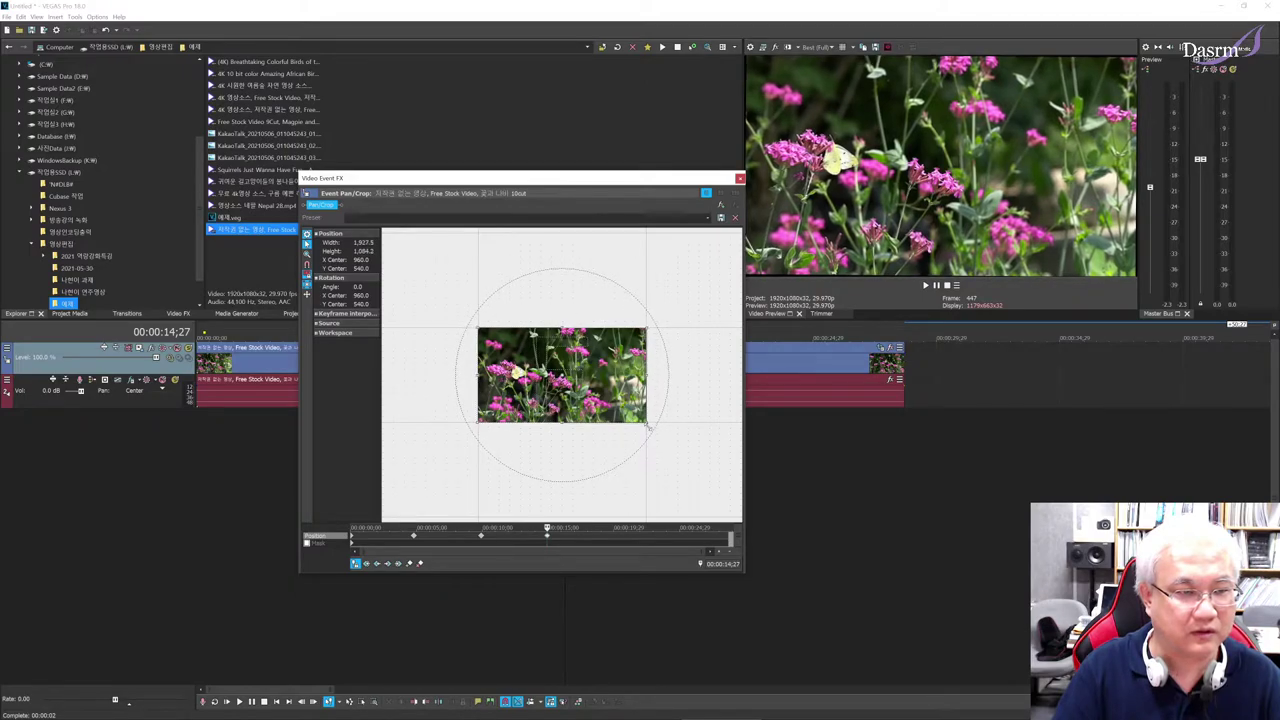
{"action": "left_click", "coordinate": [739, 178]}
Step: Play the clip from about 00:00:05 through the rotation and back to upright near the last keyframe
{"action": "left_click", "coordinate": [321, 430]}
{"action": "key", "text": "space"}
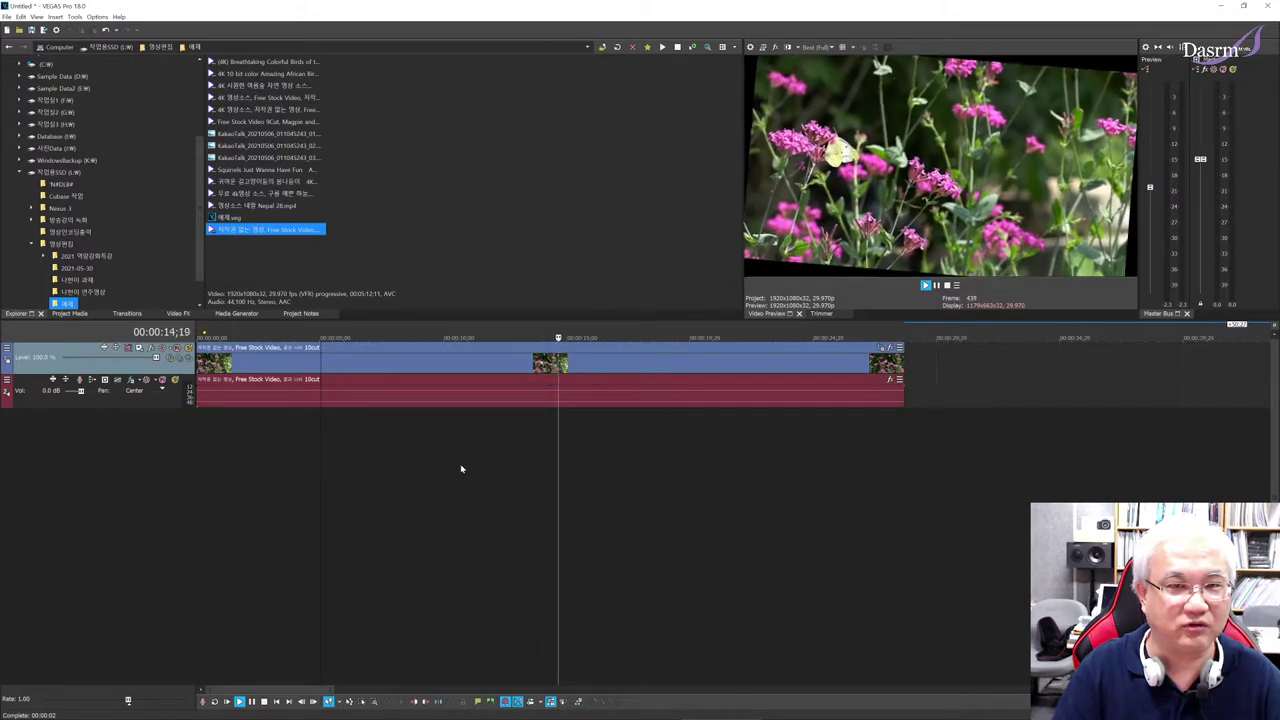
{"action": "key", "text": "space"}
Step: Examine the rotated image at 00:00:12;12 in the pan/crop window and at several other timeline points, ending at 00:00:14;04
{"action": "left_click", "coordinate": [503, 452]}
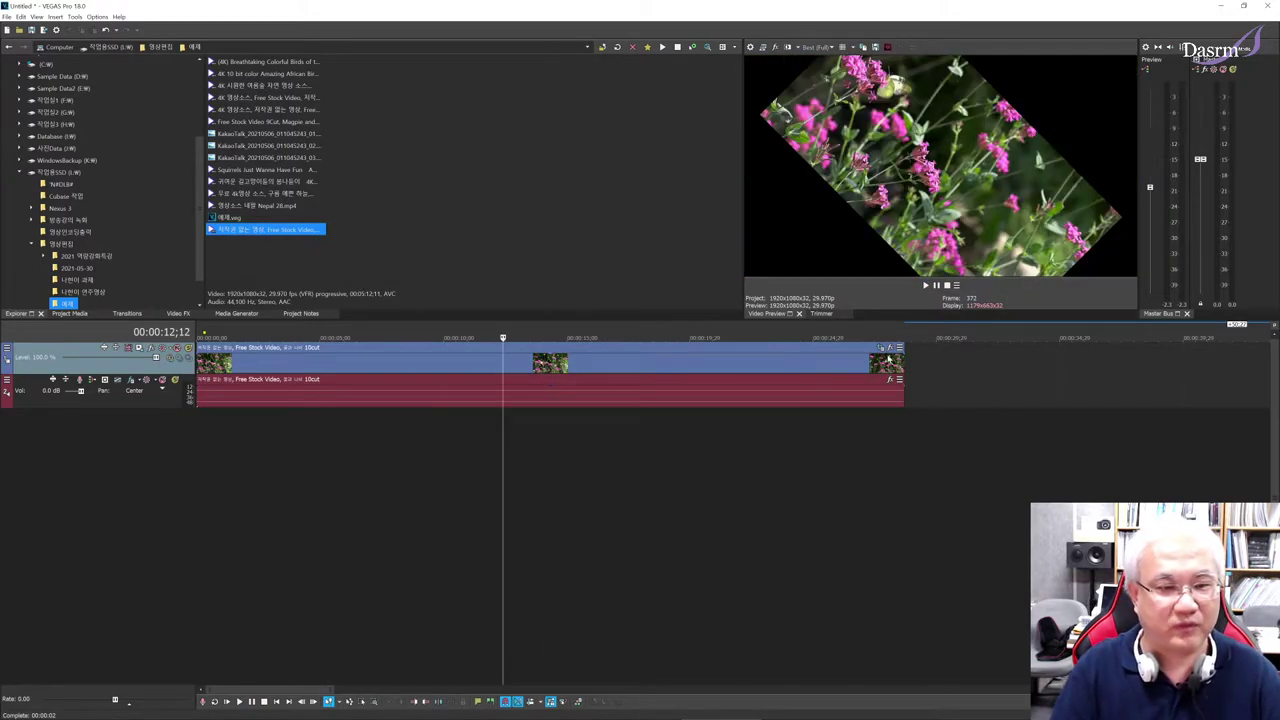
{"action": "left_click", "coordinate": [882, 351]}
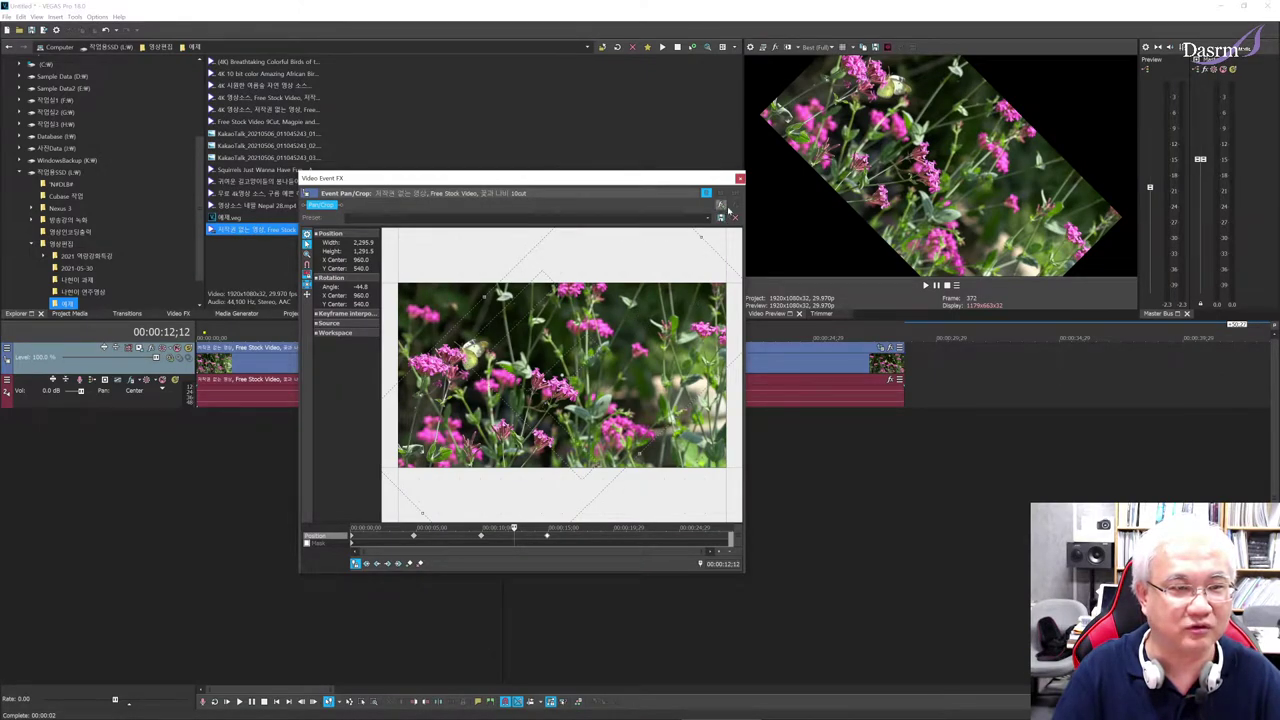
{"action": "left_click", "coordinate": [740, 179]}
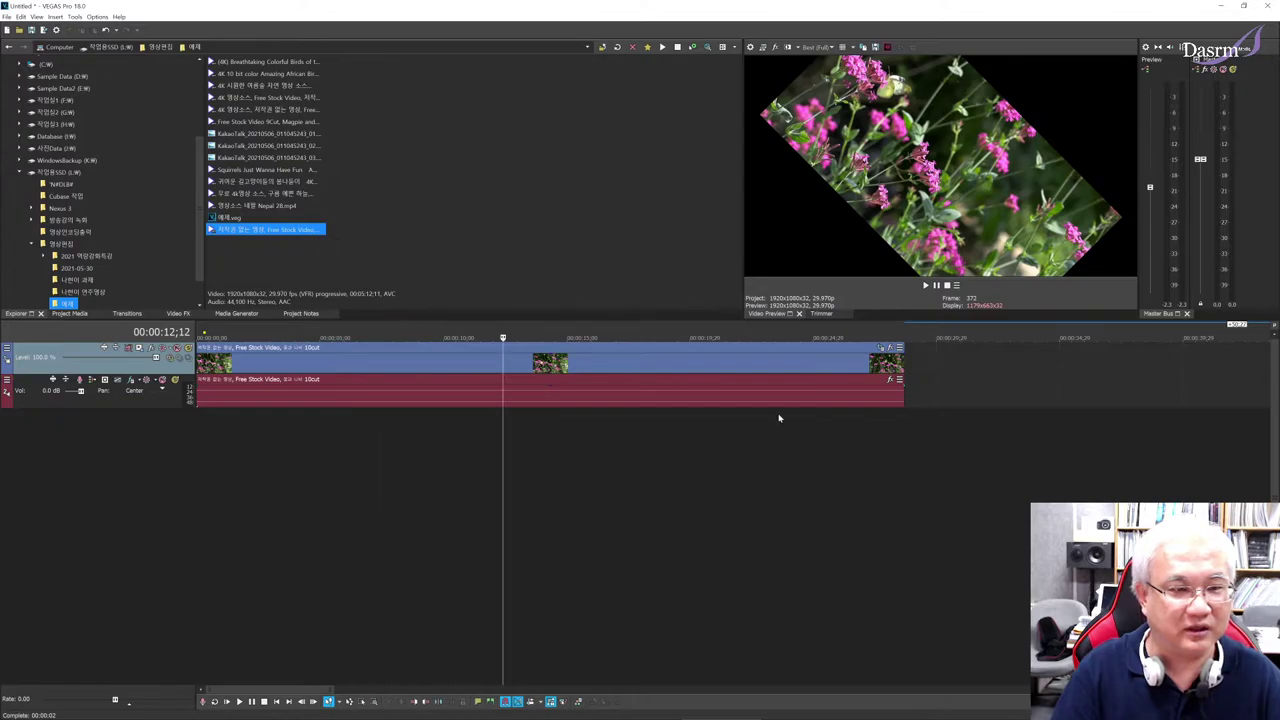
{"action": "left_click", "coordinate": [539, 430]}
{"action": "left_click", "coordinate": [472, 434]}
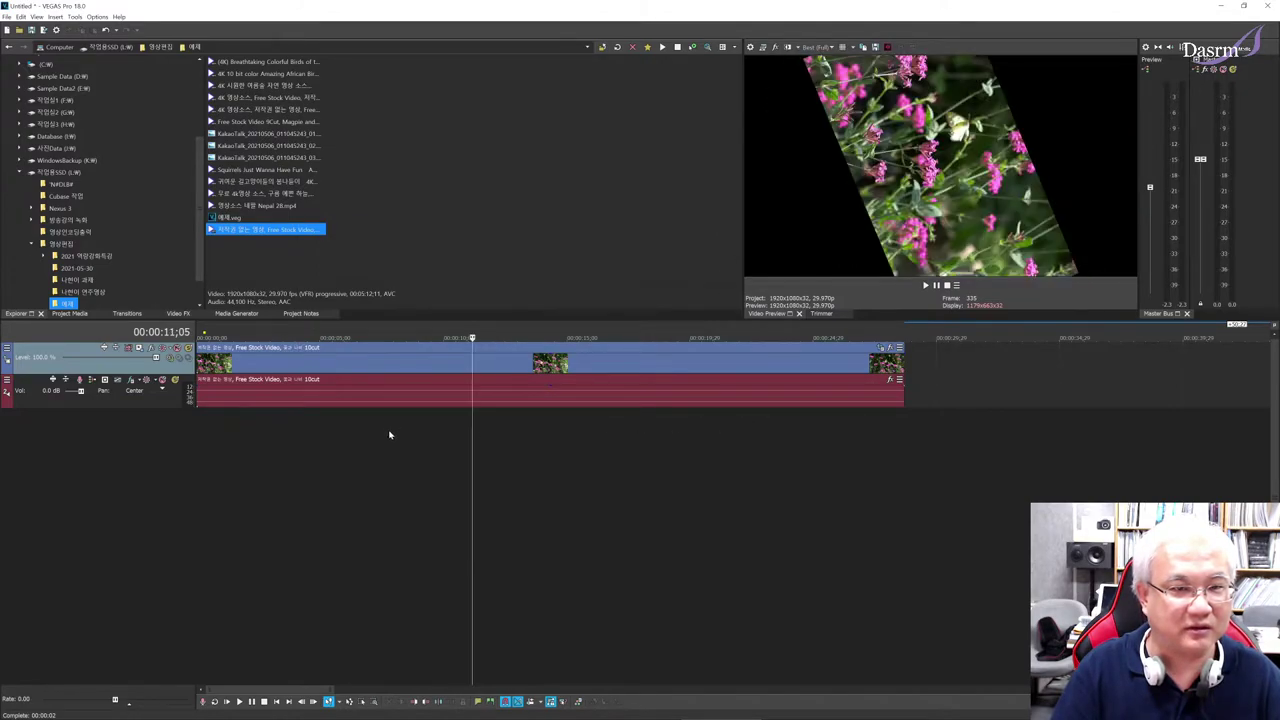
{"action": "left_click", "coordinate": [388, 434]}
{"action": "left_click", "coordinate": [546, 434]}
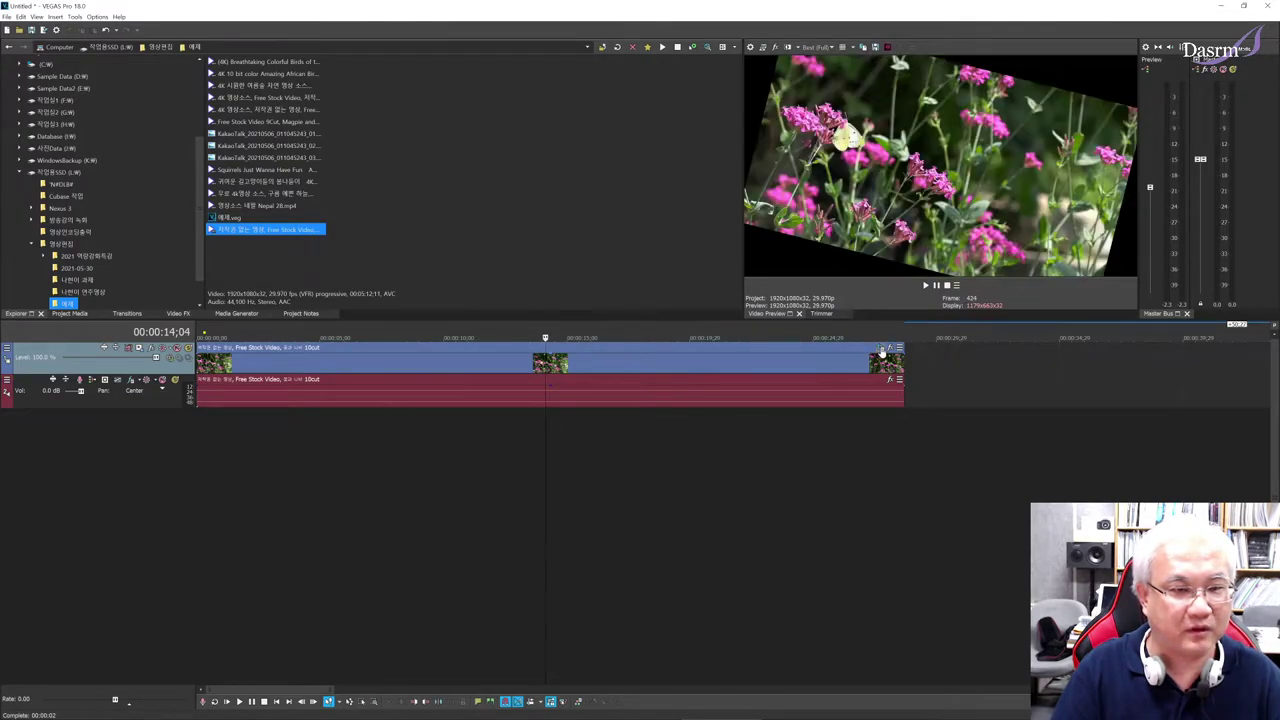
Step: Delete the rotated Position keyframe at 00:00:09;27 in the clip's pan/crop settings
{"action": "left_click", "coordinate": [880, 348]}
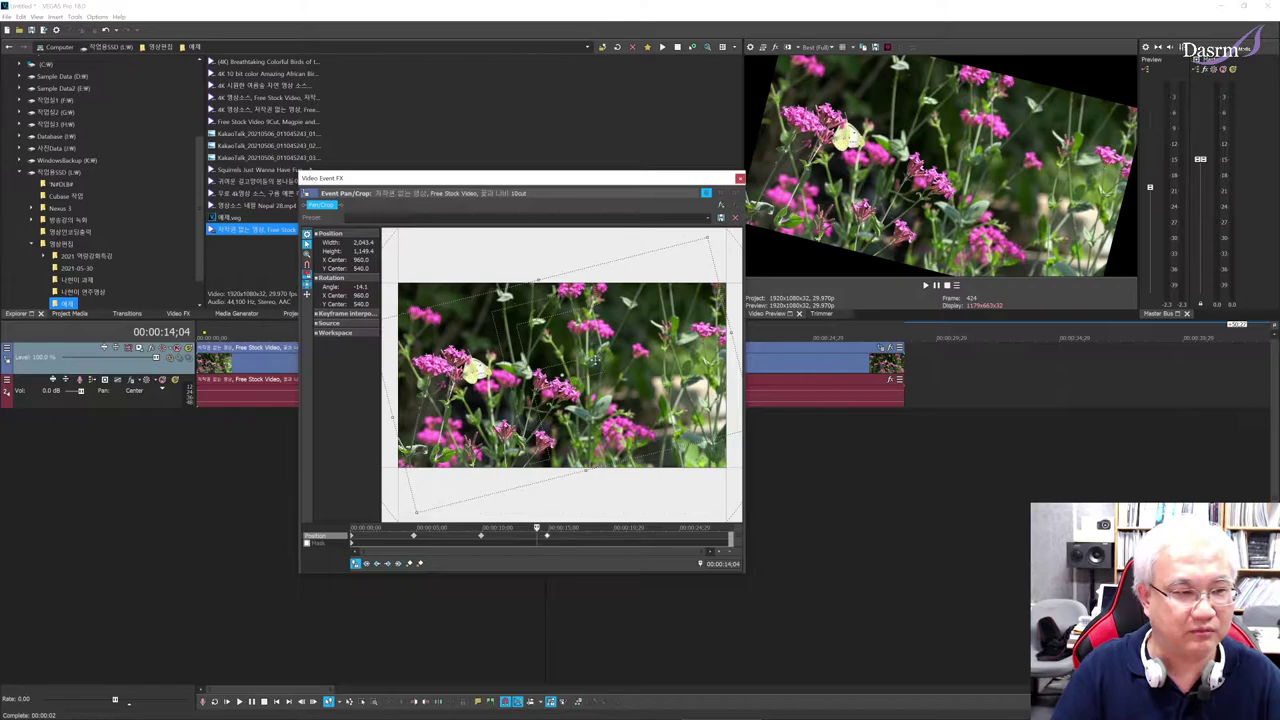
{"action": "right_click", "coordinate": [481, 538]}
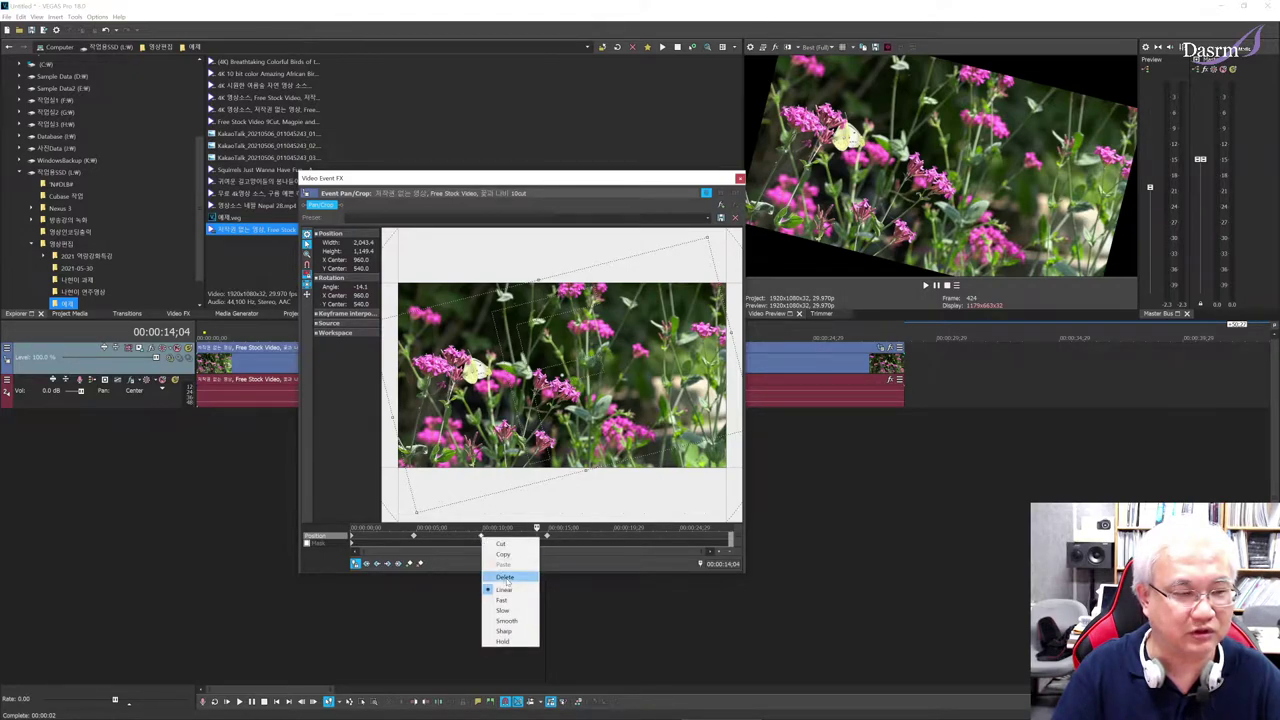
{"action": "left_click", "coordinate": [505, 578]}
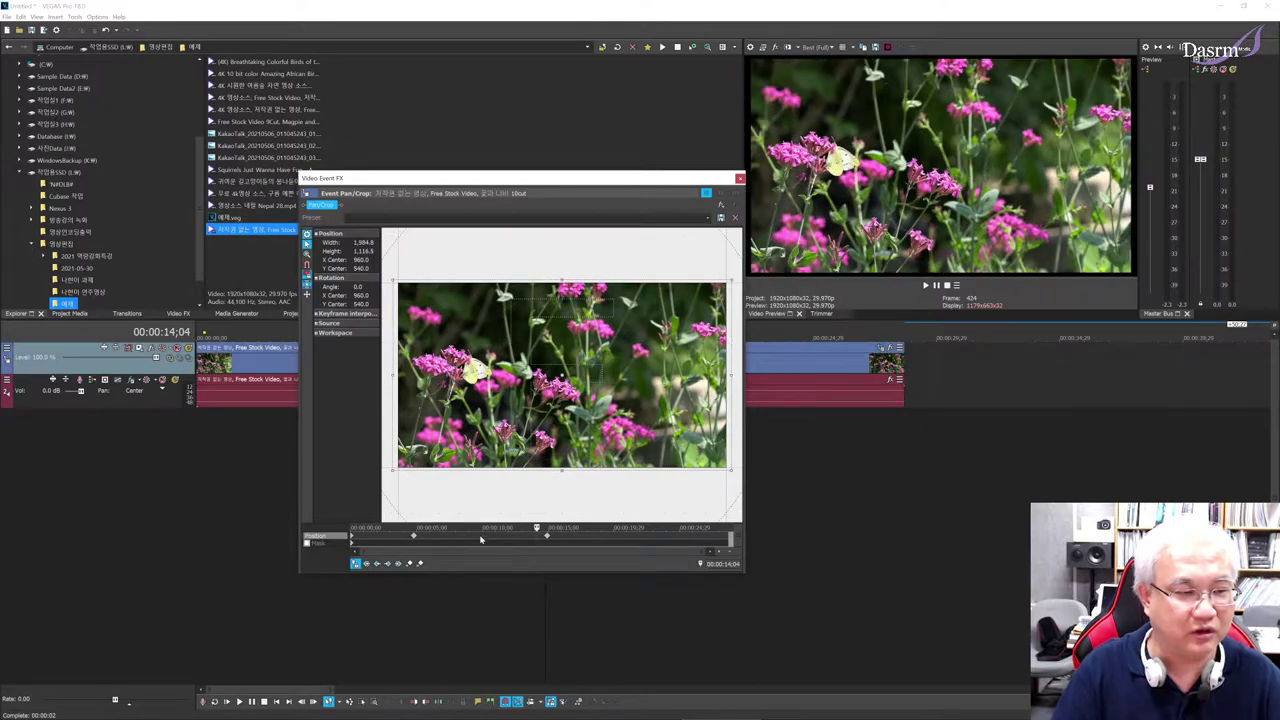
Step: Check the crop frame at the Position keyframe near 00:00:04;23 and close the pan/crop window
{"action": "left_click", "coordinate": [418, 538]}
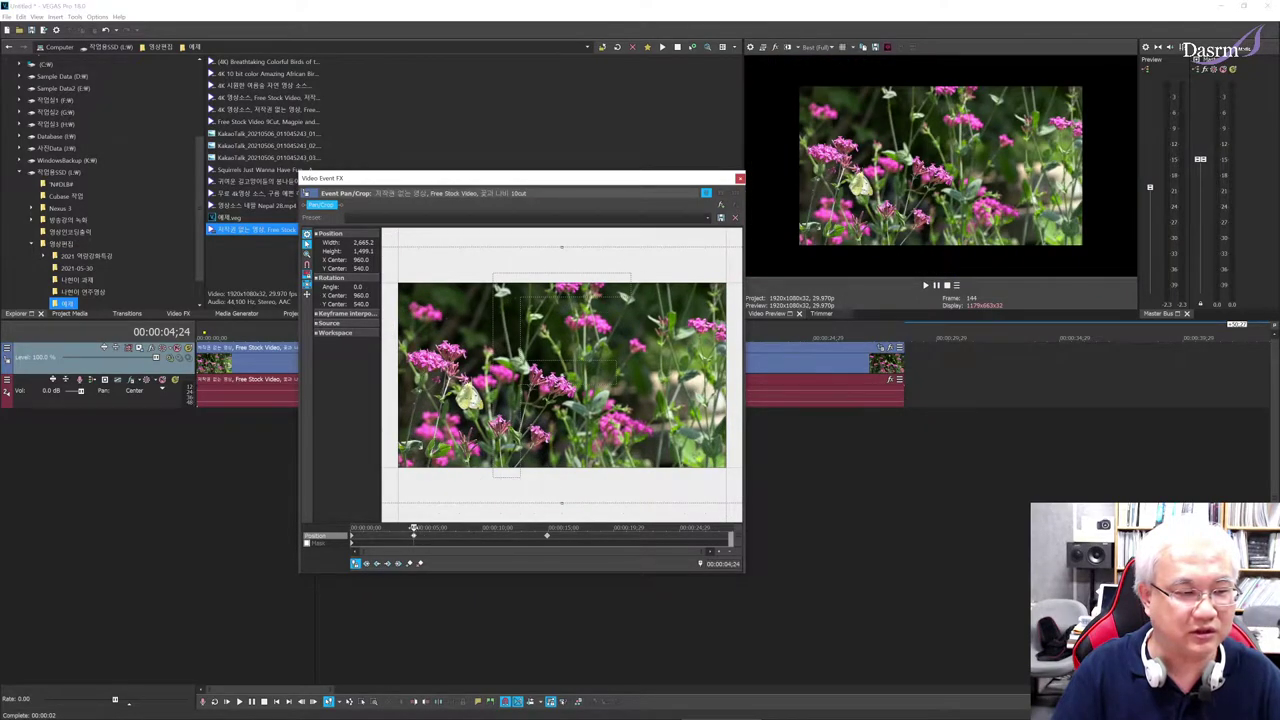
{"action": "left_click", "coordinate": [440, 527]}
{"action": "left_click_drag", "start_coordinate": [441, 527], "coordinate": [413, 527]}
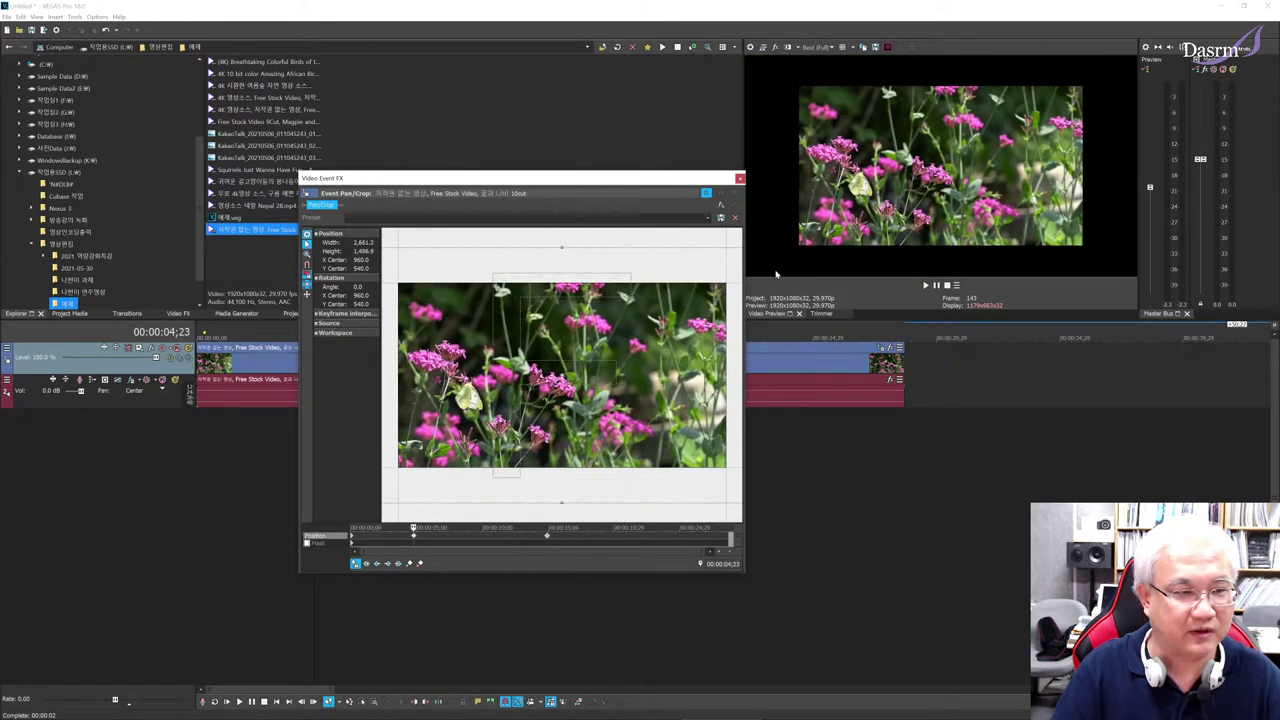
{"action": "left_click", "coordinate": [739, 178]}
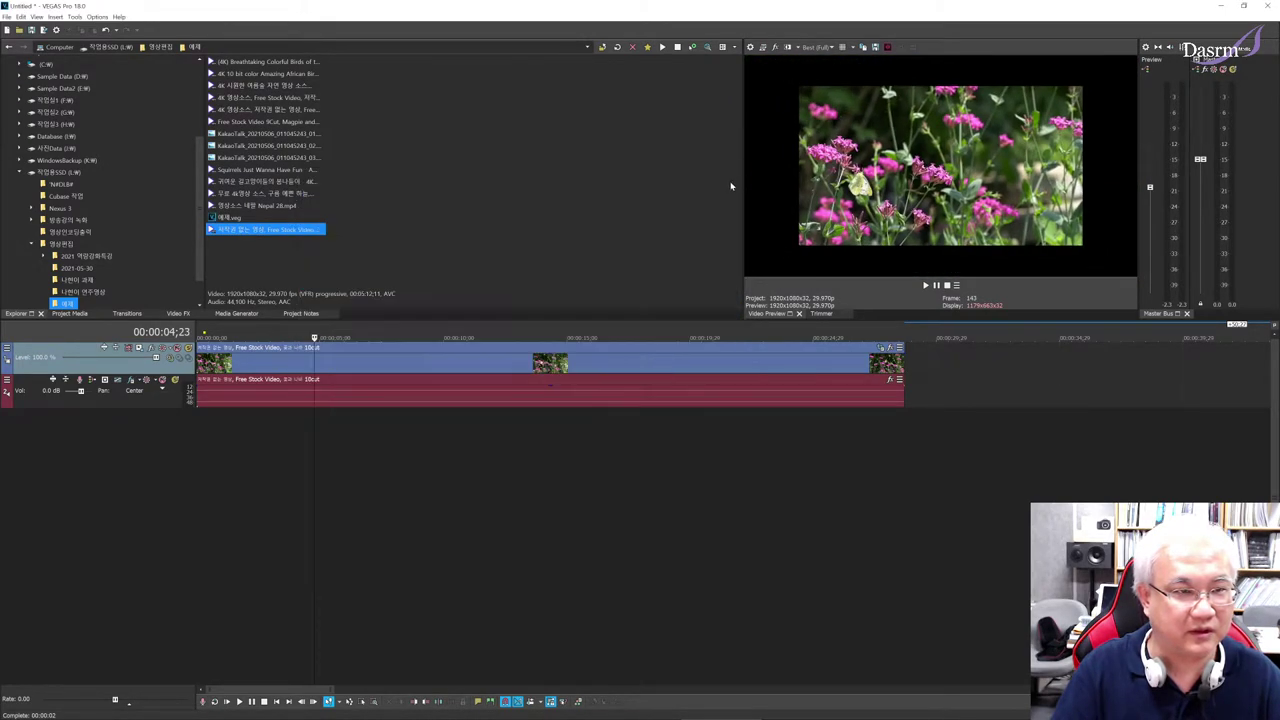
Step: Review the keyframed stretch of the clip up to 00:00:15;00 on the timeline and return to 00:00:02;02
{"action": "left_click", "coordinate": [332, 445]}
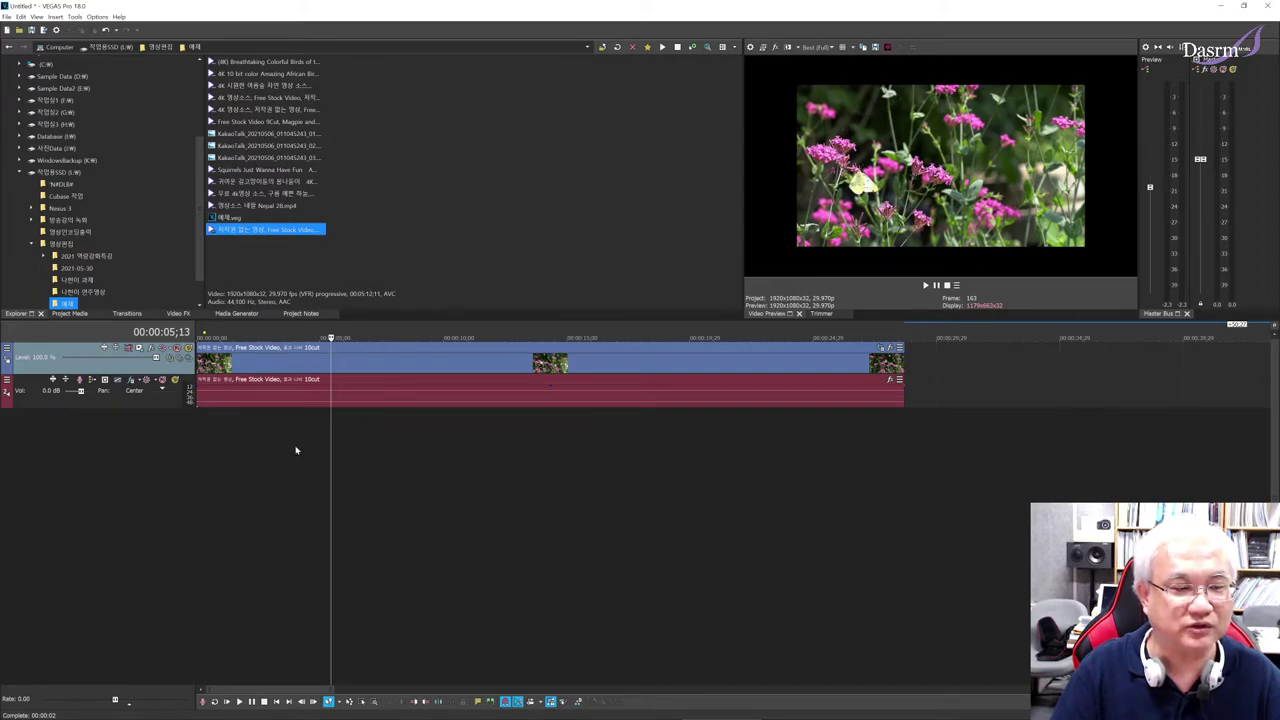
{"action": "left_click_drag", "start_coordinate": [218, 443], "coordinate": [567, 430]}
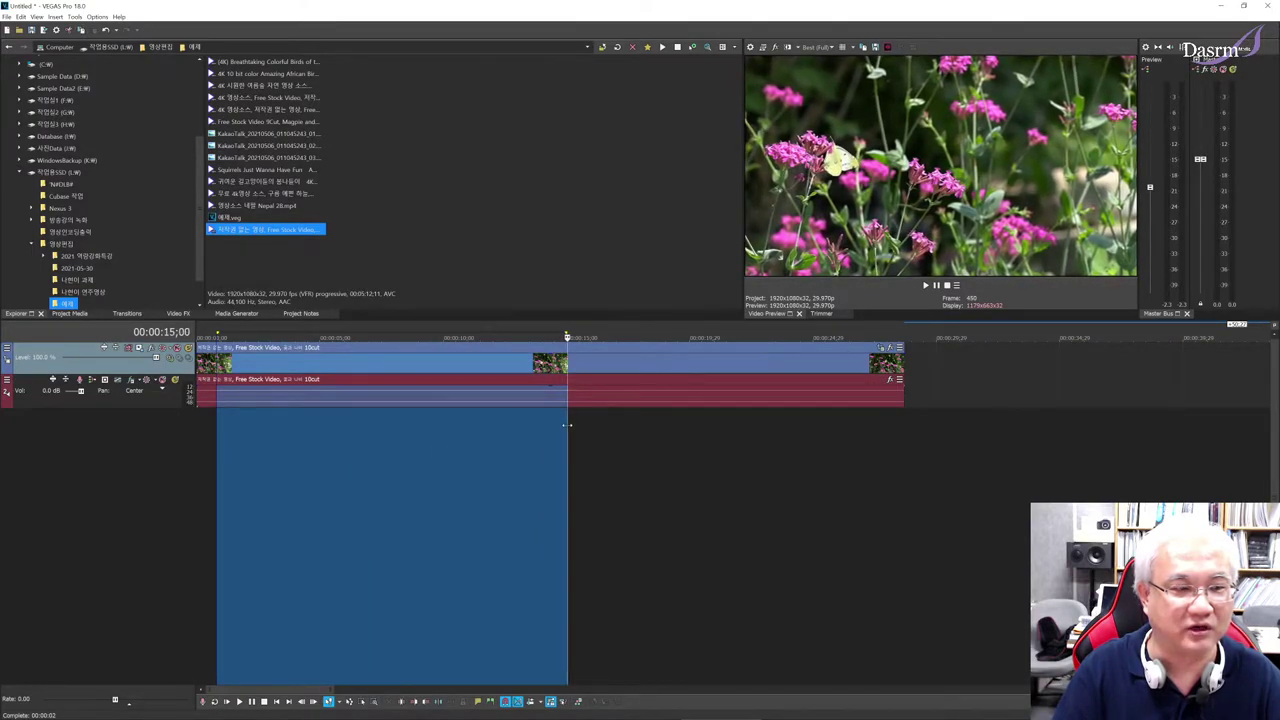
{"action": "left_click", "coordinate": [248, 429]}
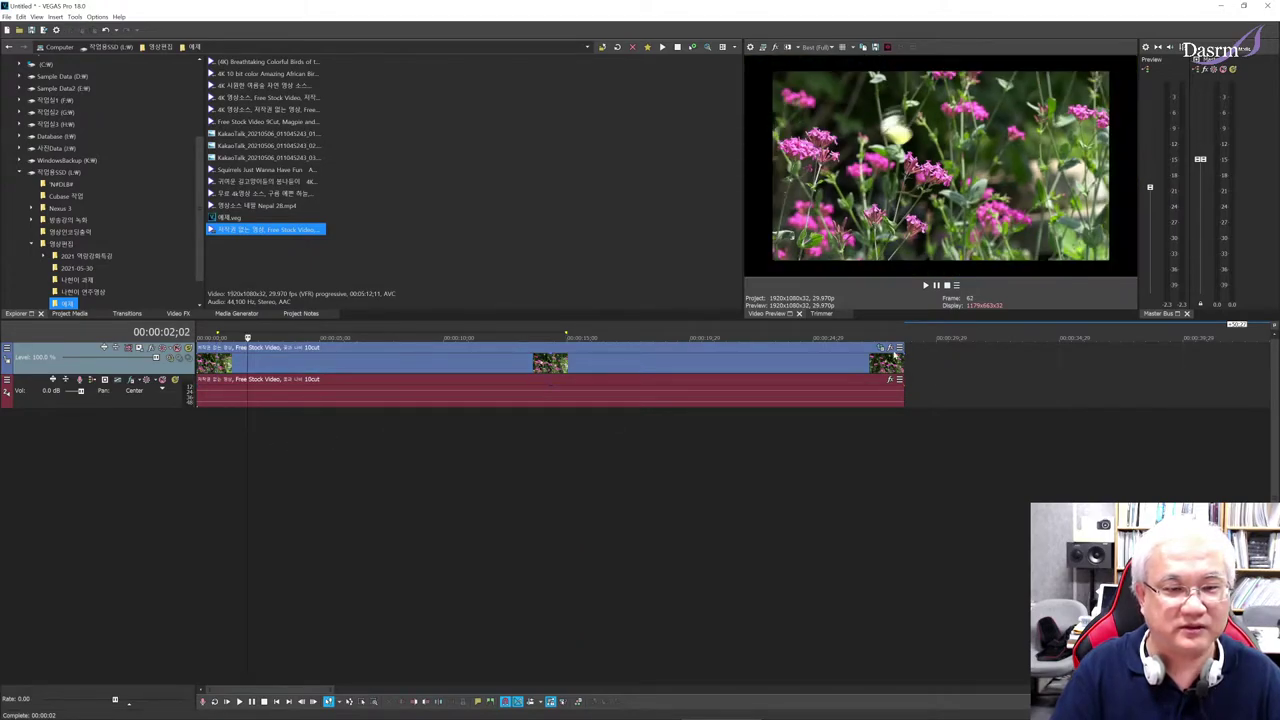
Step: Add the VEGAS Black and White effect to the flower clip and close the Video Event FX window
{"action": "left_click", "coordinate": [892, 350]}
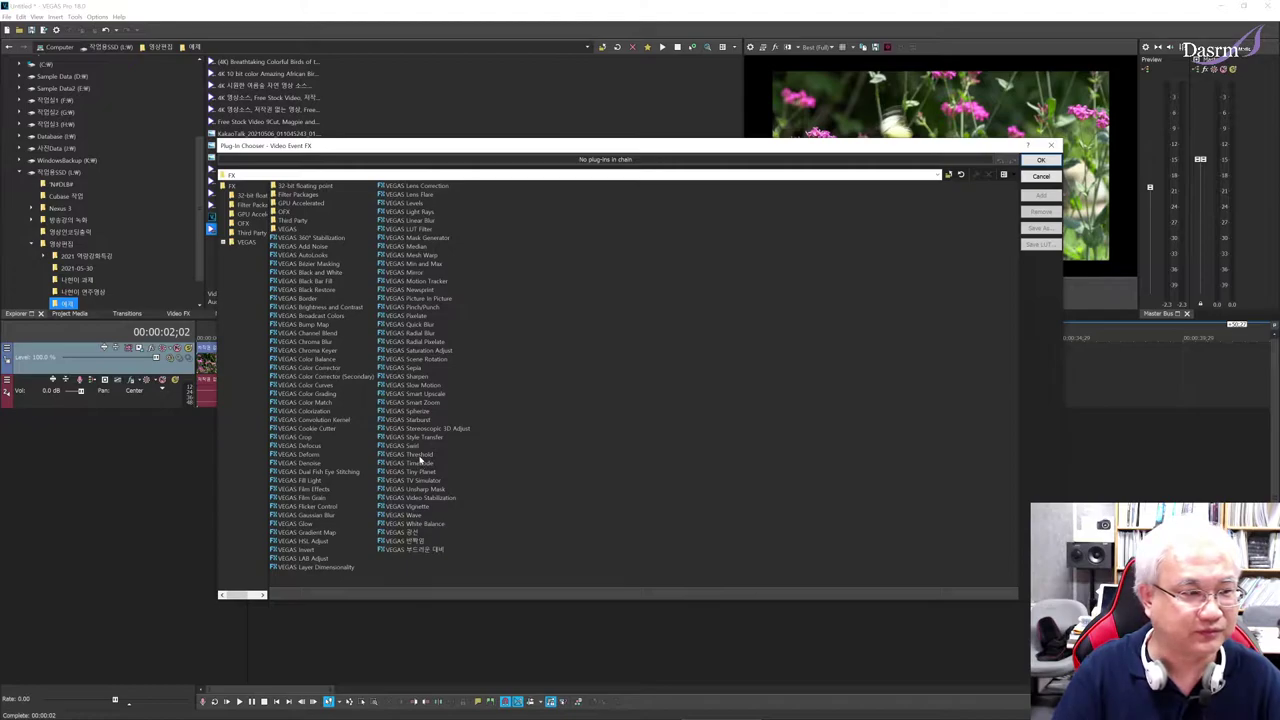
{"action": "left_click", "coordinate": [332, 273]}
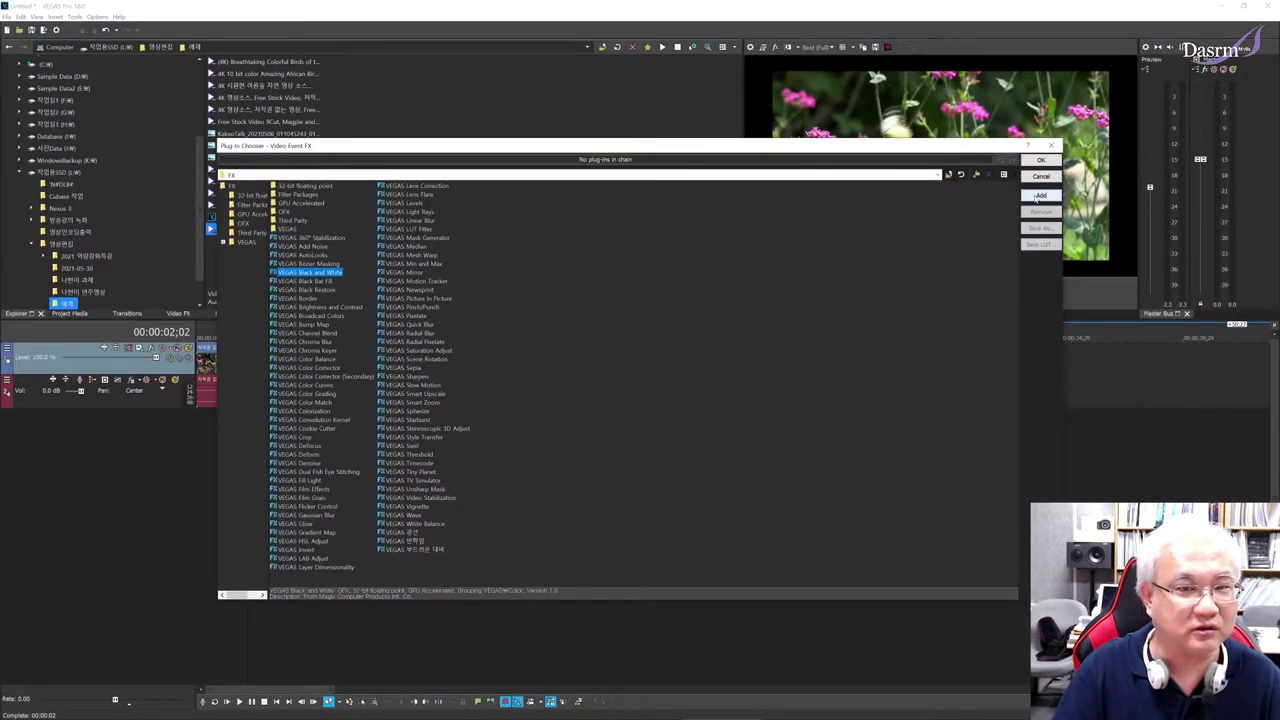
{"action": "left_click", "coordinate": [1040, 195]}
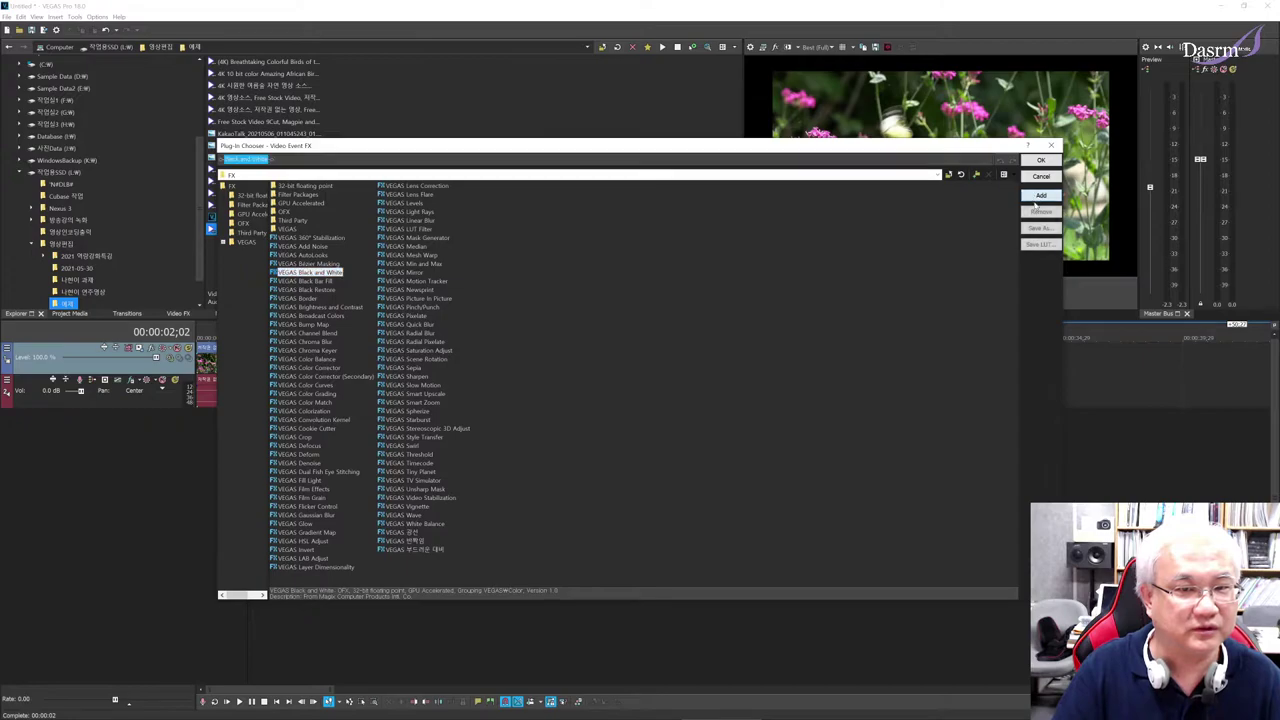
{"action": "left_click", "coordinate": [1041, 161]}
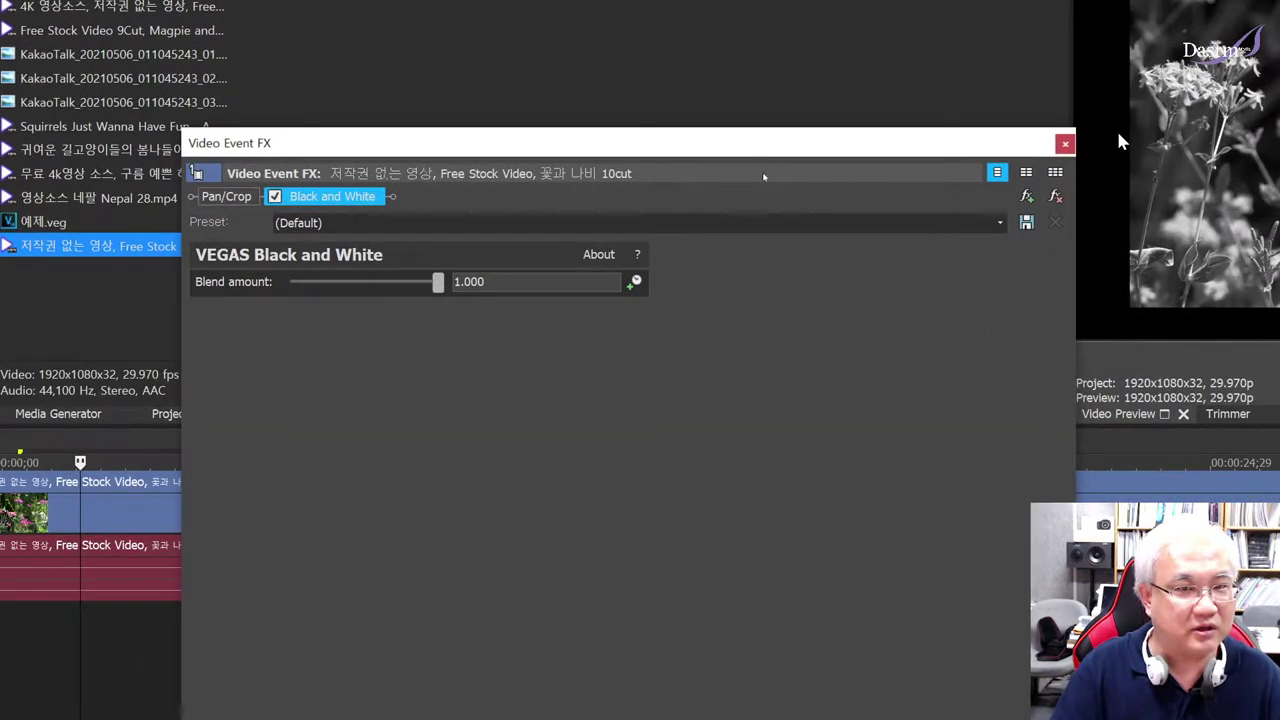
{"action": "left_click", "coordinate": [1065, 143]}
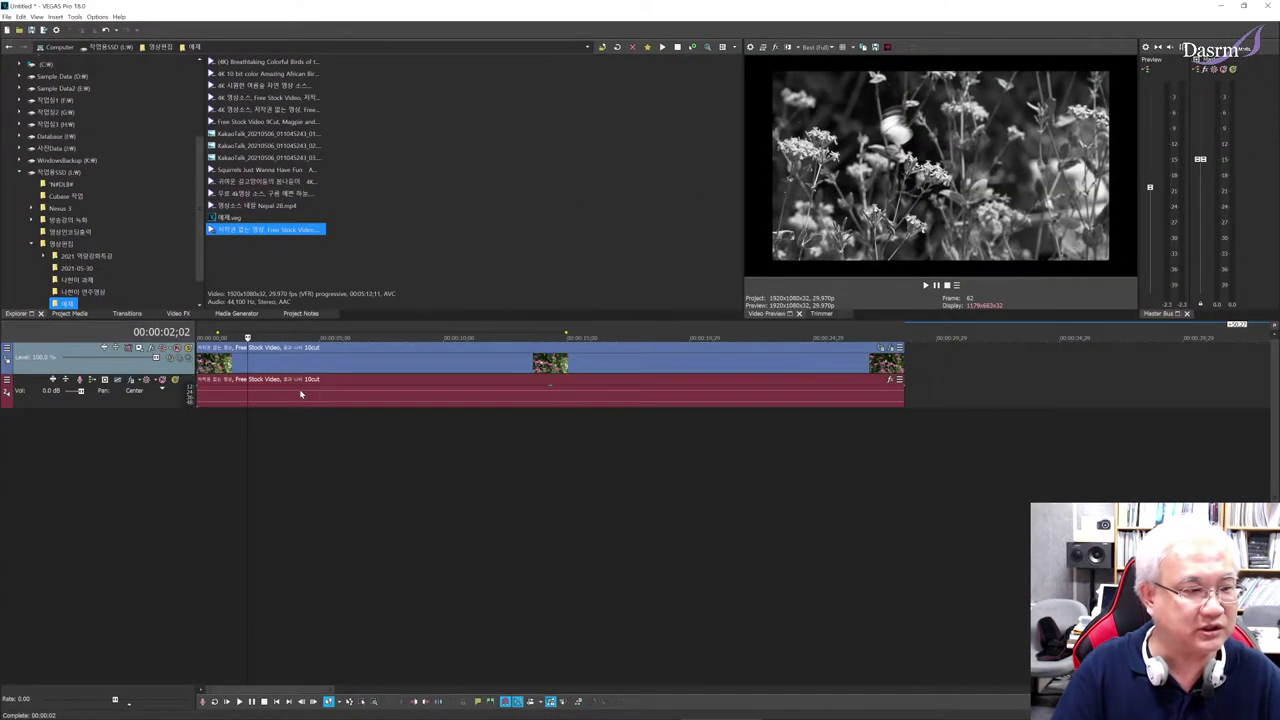
Step: Play the black-and-white clip from near its start to about 00:00:06;23 and go back to 00:00:01;24
{"action": "left_click", "coordinate": [205, 424]}
{"action": "key", "text": "space"}
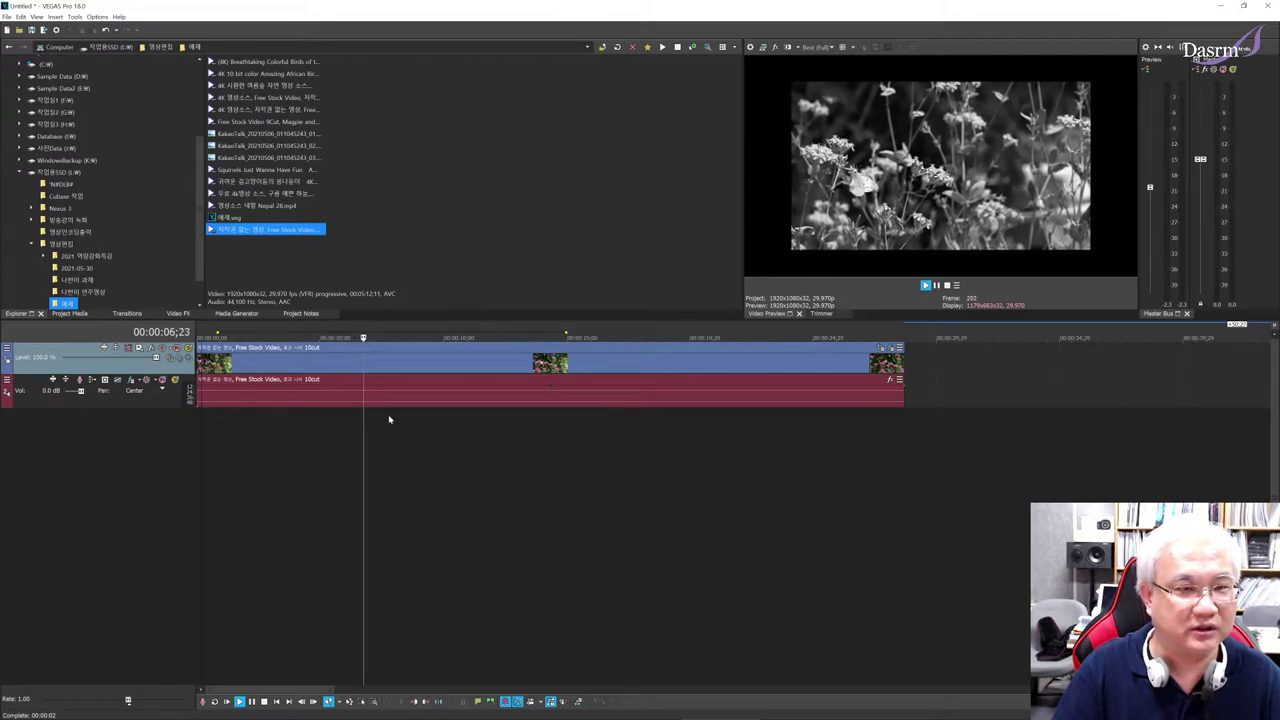
{"action": "key", "text": "space"}
{"action": "left_click", "coordinate": [241, 435]}
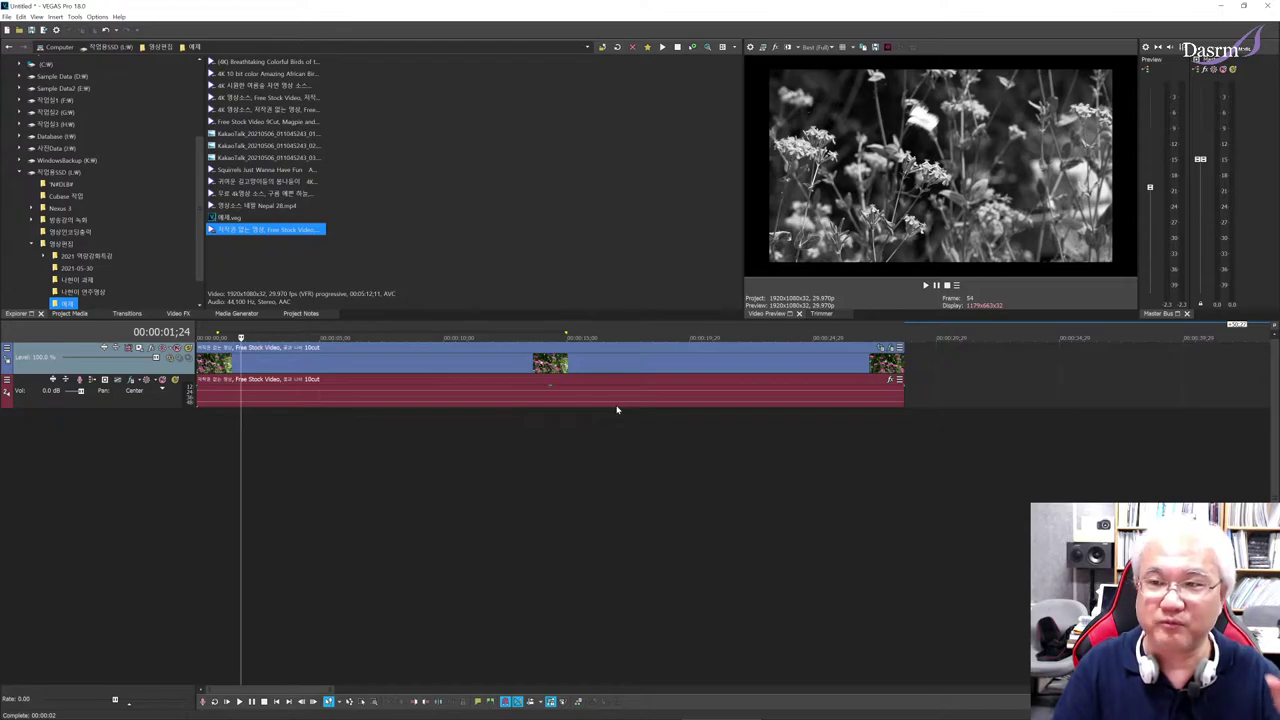
Step: Enable animation of the Black and White blend amount at the clip's start and sync the effect cursor to the media timeline
{"action": "left_click", "coordinate": [200, 420]}
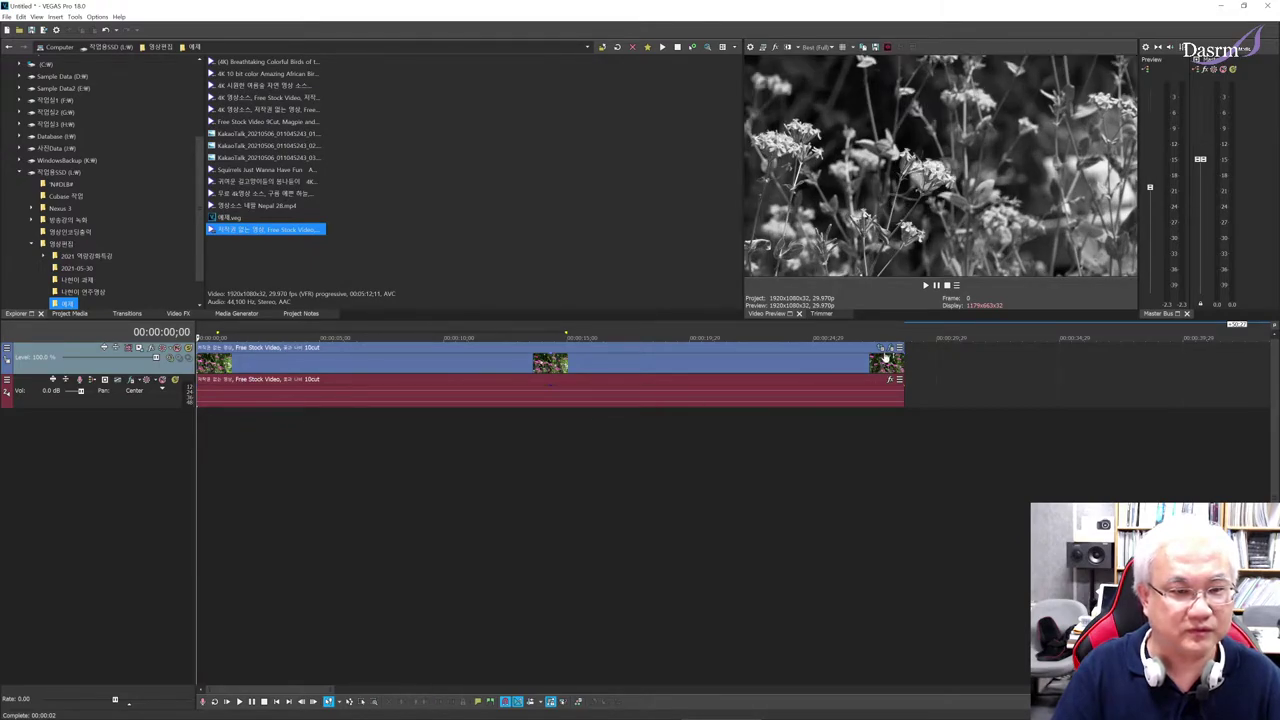
{"action": "left_click", "coordinate": [889, 348]}
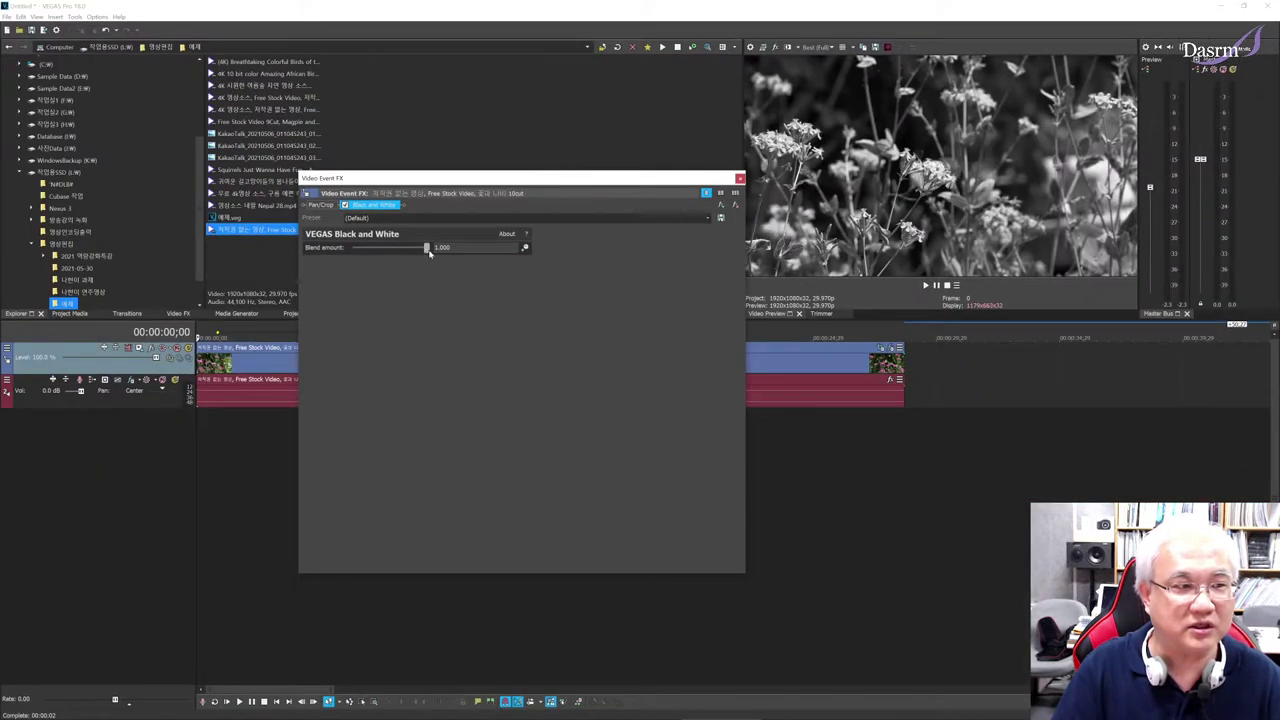
{"action": "mouse_move", "coordinate": [424, 230]}
{"action": "left_mouse_down"}
{"action": "mouse_move", "coordinate": [270, 229]}
{"action": "mouse_move", "coordinate": [442, 235]}
{"action": "mouse_move", "coordinate": [358, 250]}
{"action": "mouse_move", "coordinate": [432, 252]}
{"action": "mouse_move", "coordinate": [355, 250]}
{"action": "mouse_move", "coordinate": [425, 249]}
{"action": "left_mouse_up"}
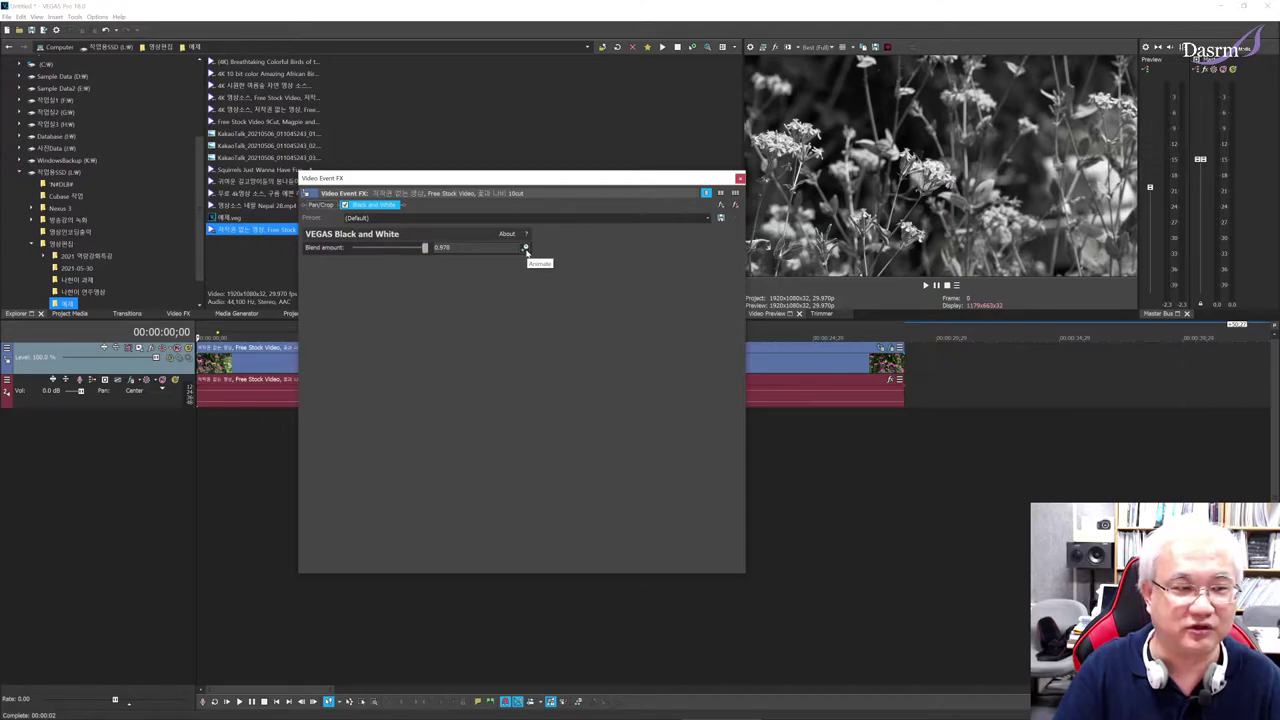
{"action": "left_click", "coordinate": [525, 248]}
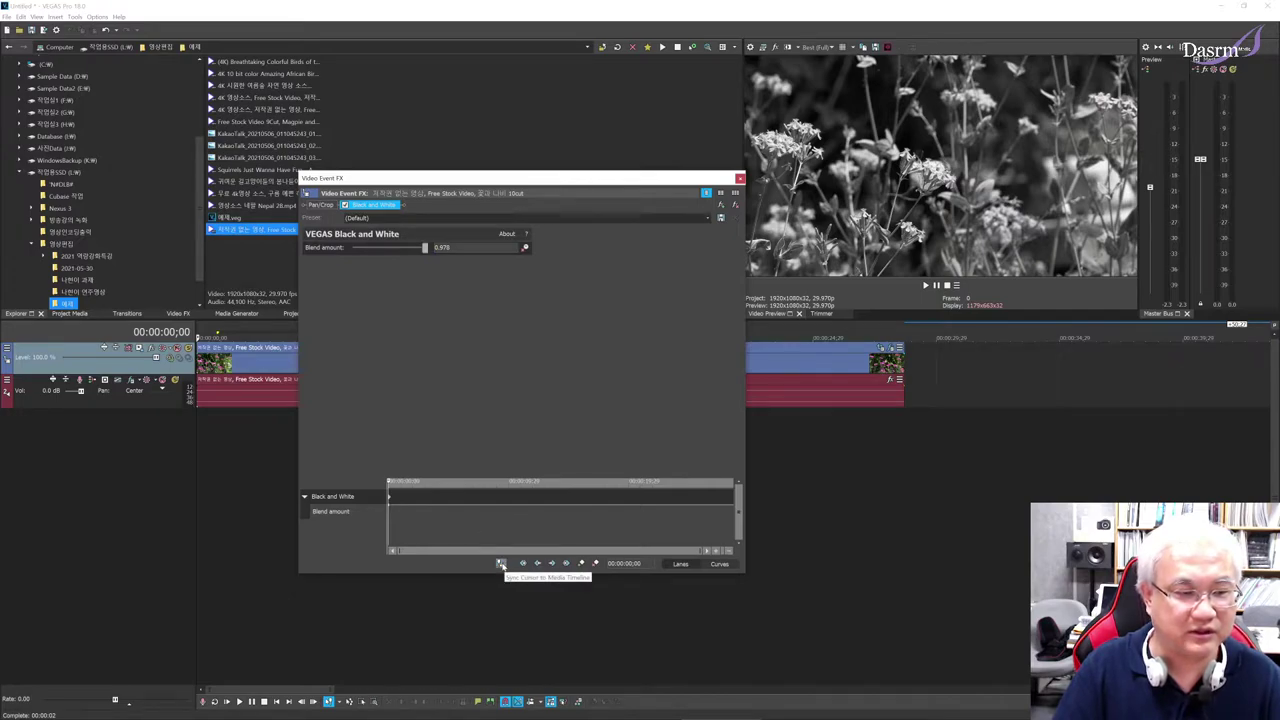
{"action": "left_click", "coordinate": [501, 563]}
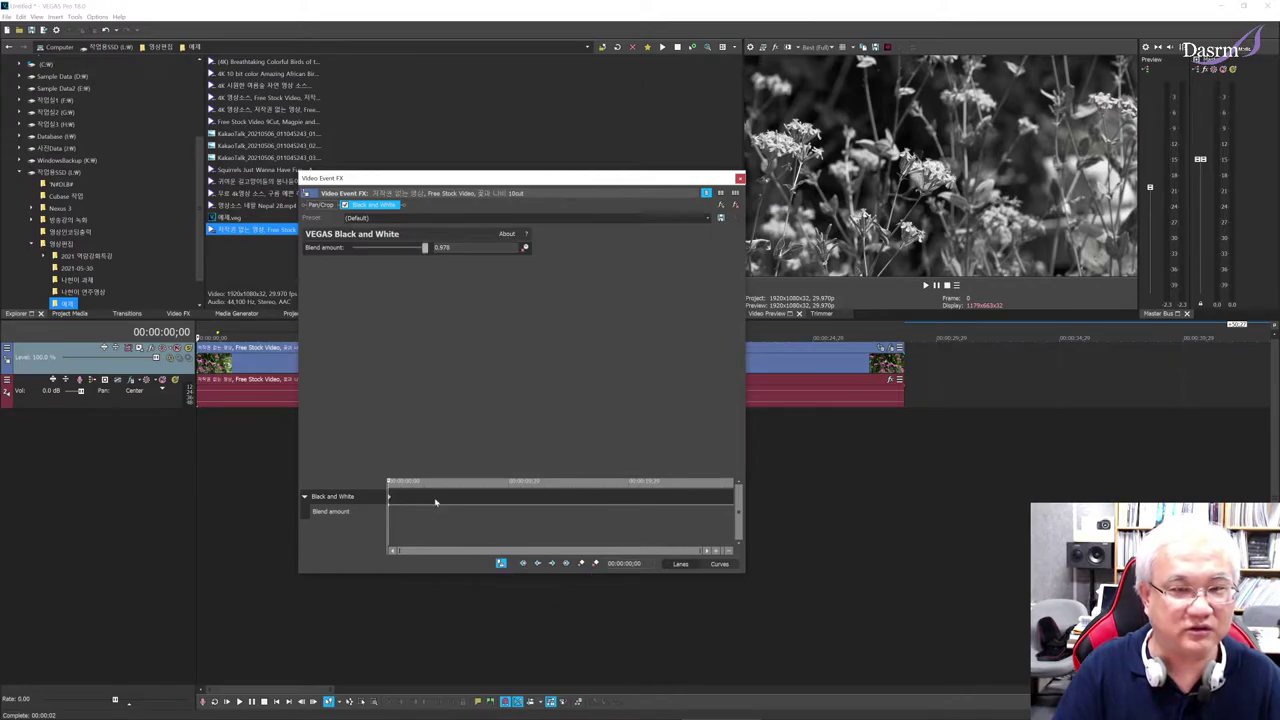
Step: Keyframe the Black and White blend amount at 0.000 at the clip's start and 1.000 at 00:00:05;02
{"action": "left_click", "coordinate": [391, 501]}
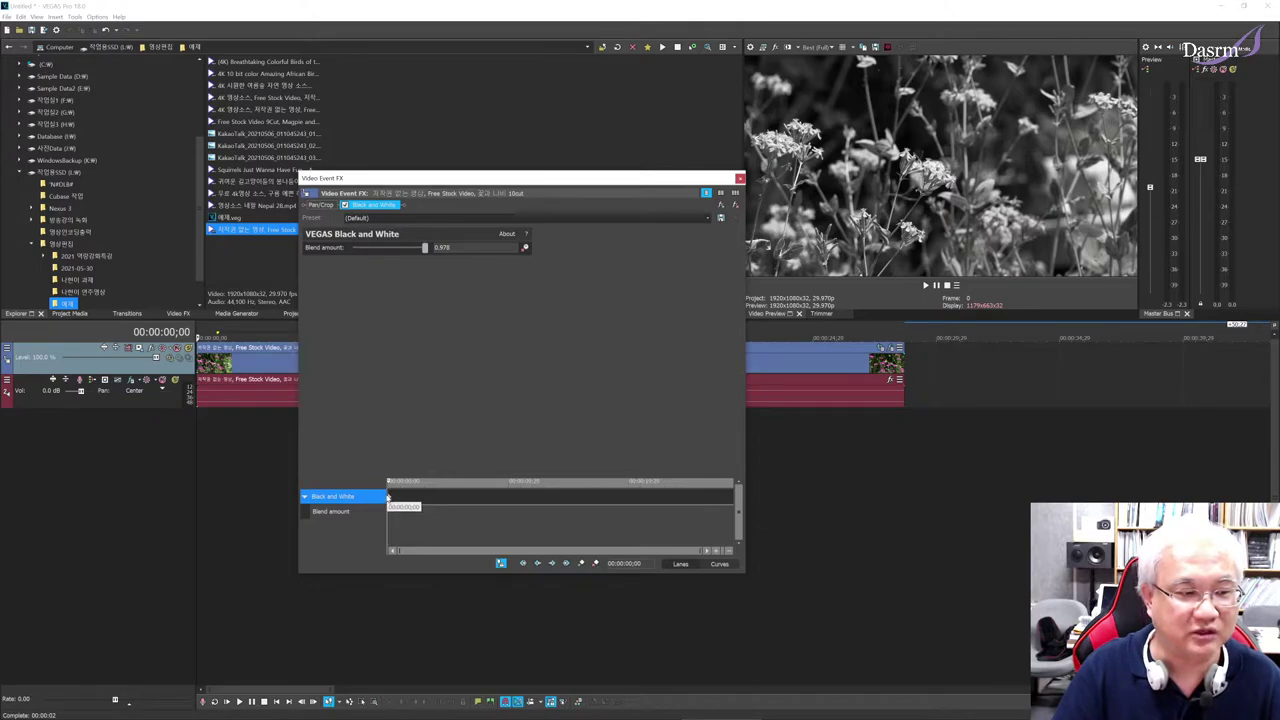
{"action": "left_click_drag", "start_coordinate": [425, 250], "coordinate": [348, 250]}
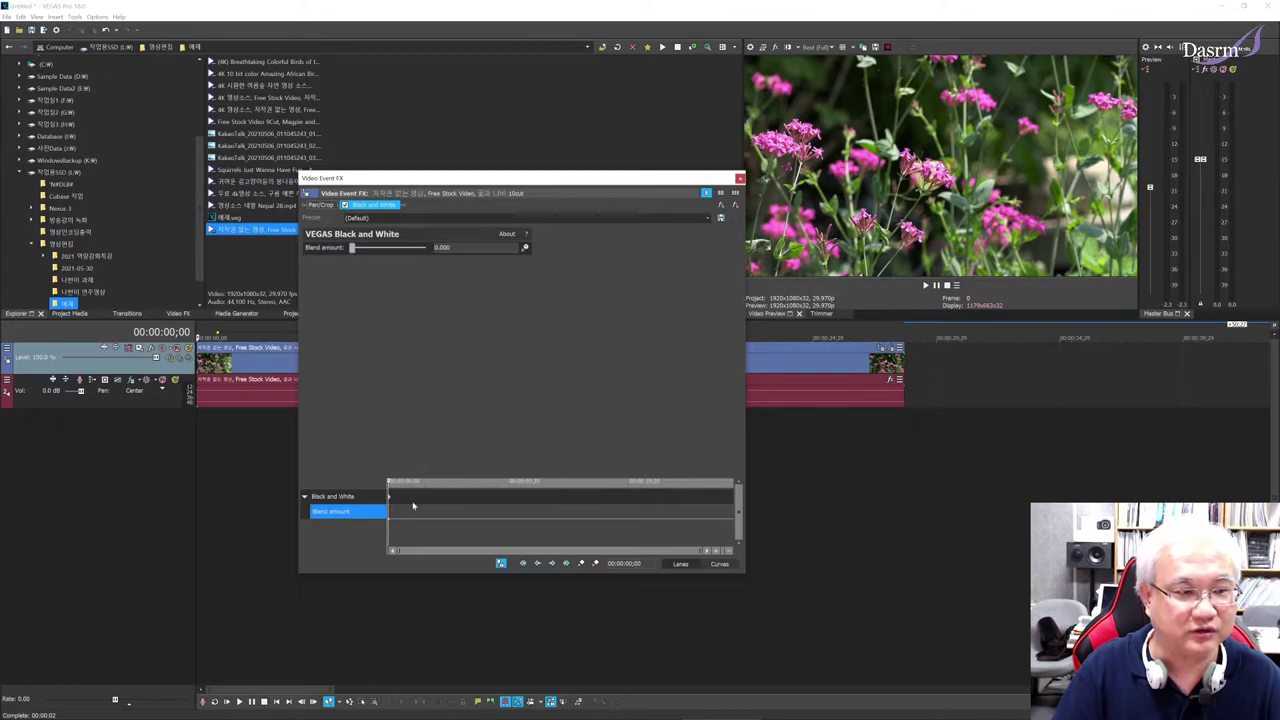
{"action": "scroll", "coordinate": [390, 488], "scroll_direction": "down", "scroll_amount": 3}
{"action": "left_click_drag", "start_coordinate": [390, 484], "coordinate": [448, 486]}
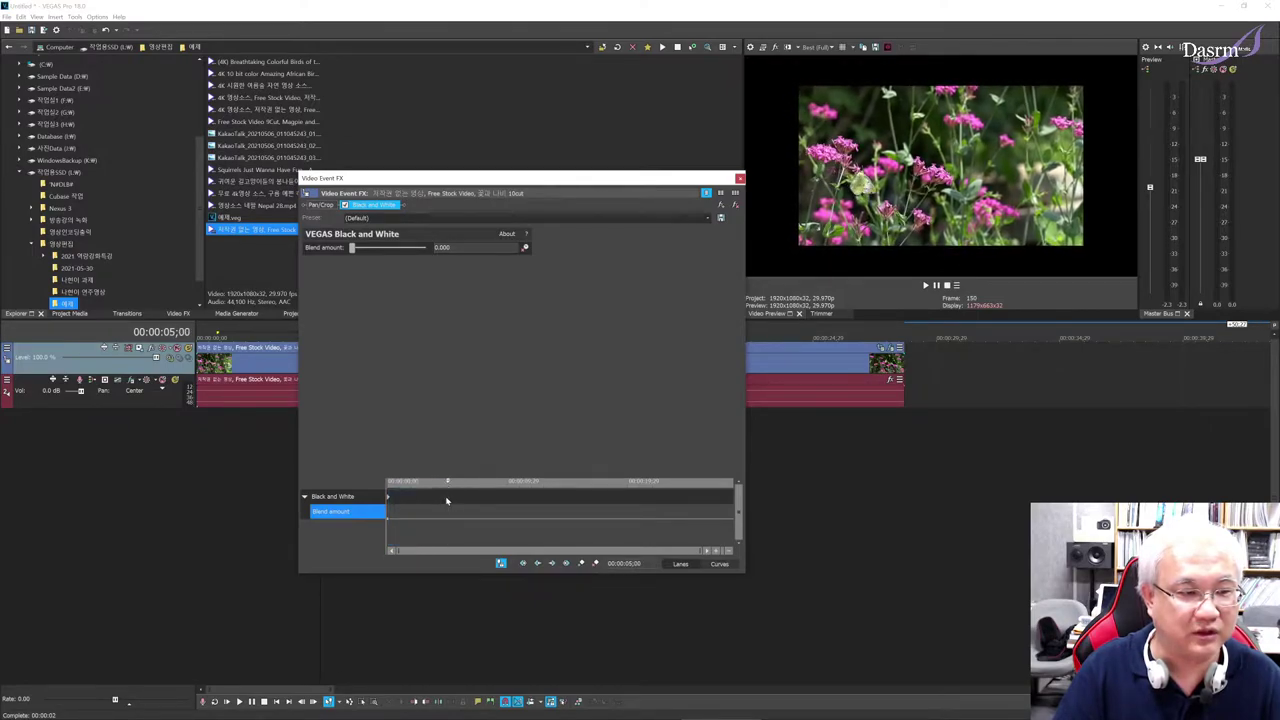
{"action": "left_click", "coordinate": [447, 500]}
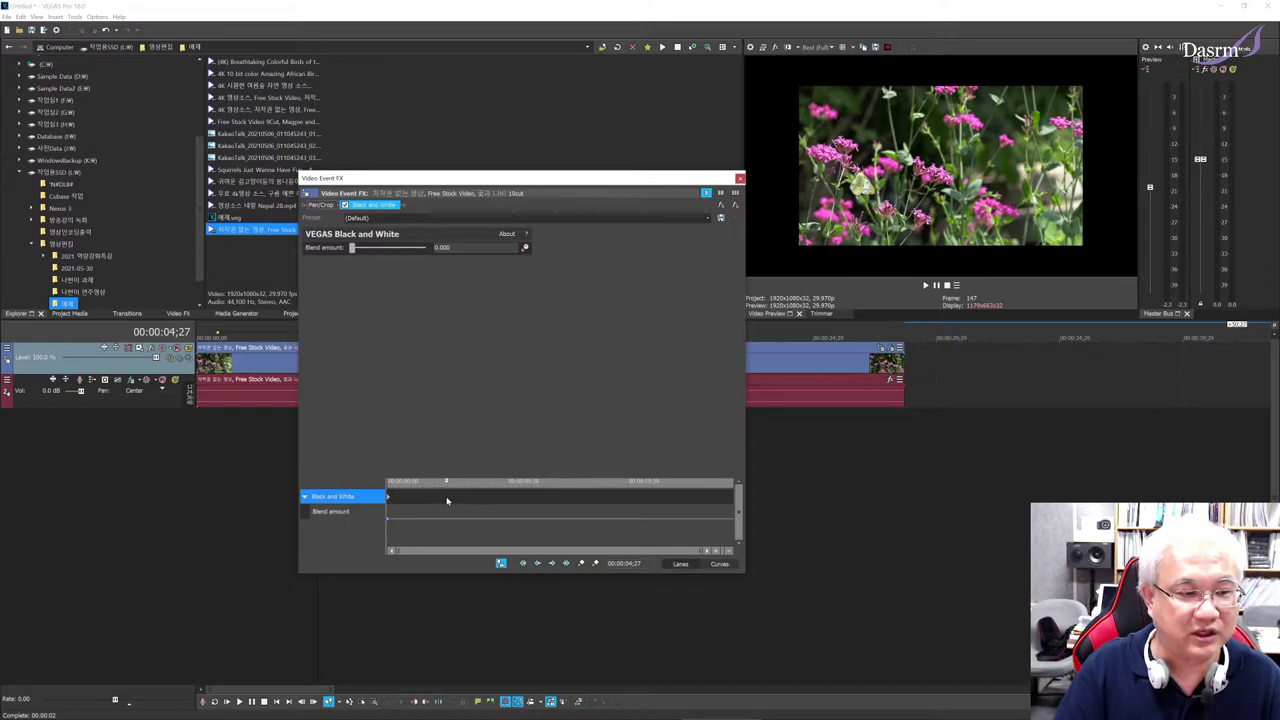
{"action": "left_click", "coordinate": [449, 500]}
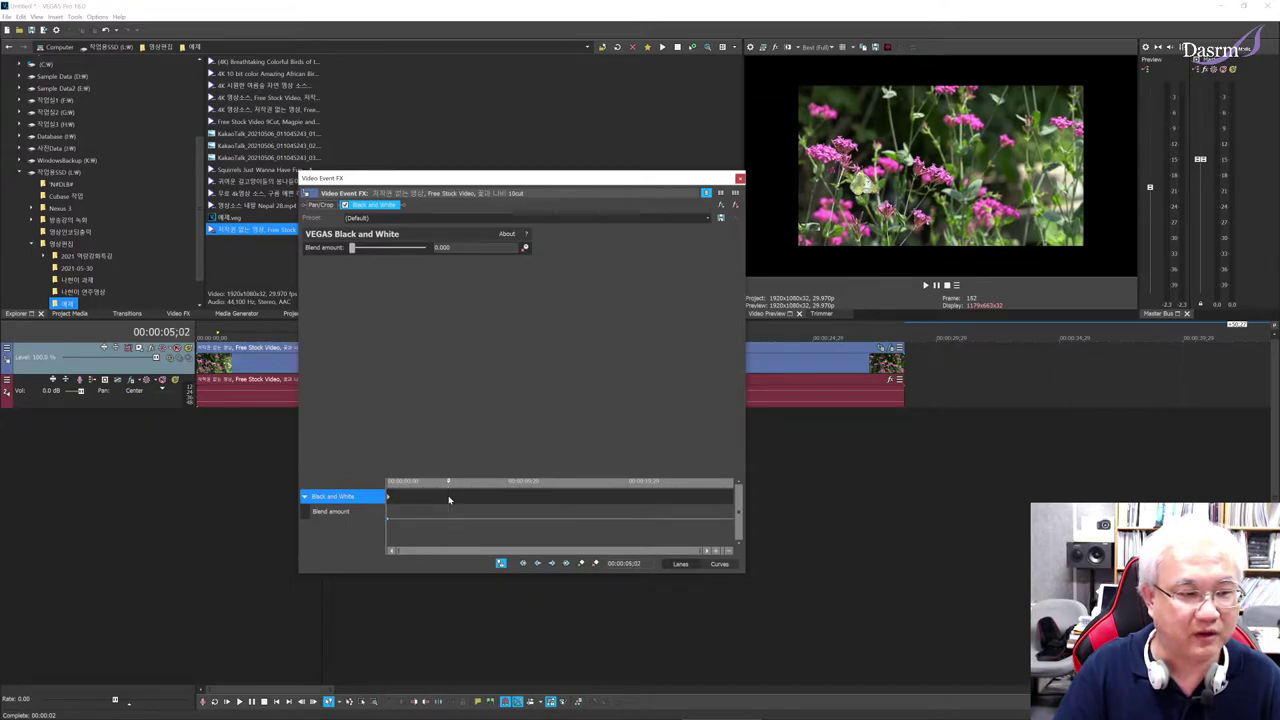
{"action": "left_click_drag", "start_coordinate": [353, 248], "coordinate": [431, 281]}
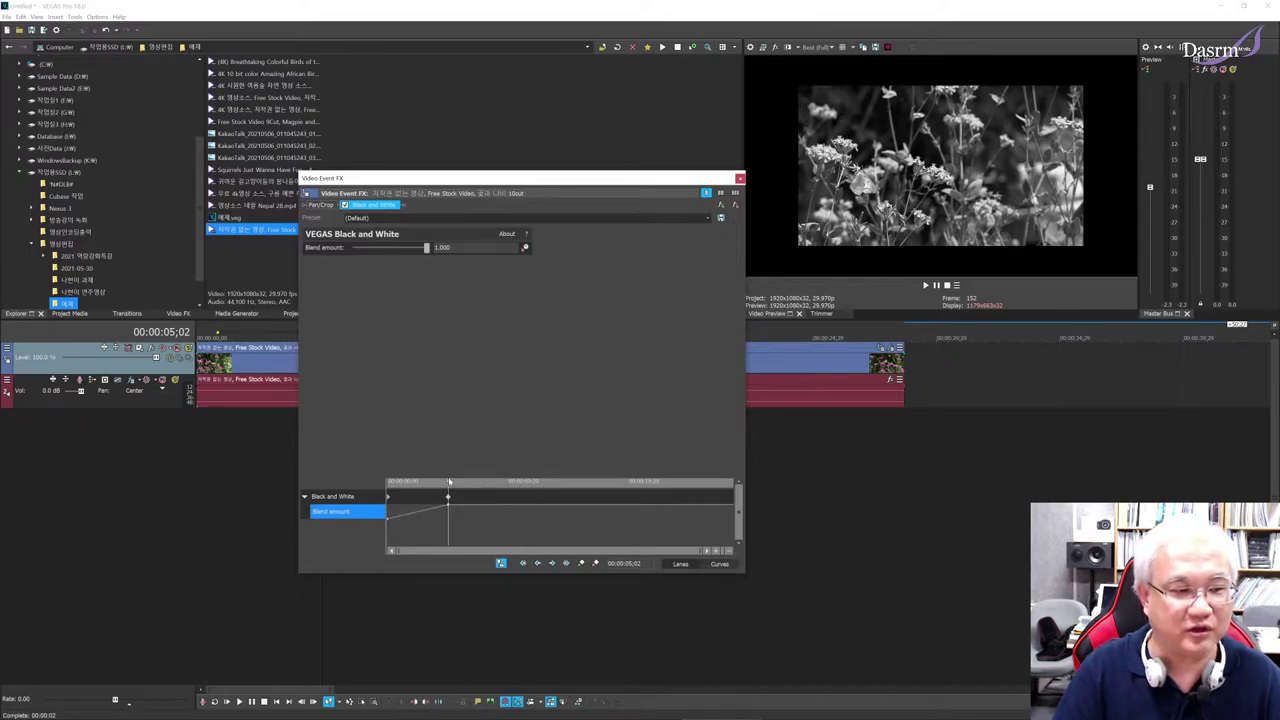
Step: Add an intermediate blend amount keyframe at 00:00:02;15 and set it to 0.576
{"action": "mouse_move", "coordinate": [448, 483]}
{"action": "left_mouse_down"}
{"action": "mouse_move", "coordinate": [386, 485]}
{"action": "mouse_move", "coordinate": [449, 490]}
{"action": "left_mouse_up"}
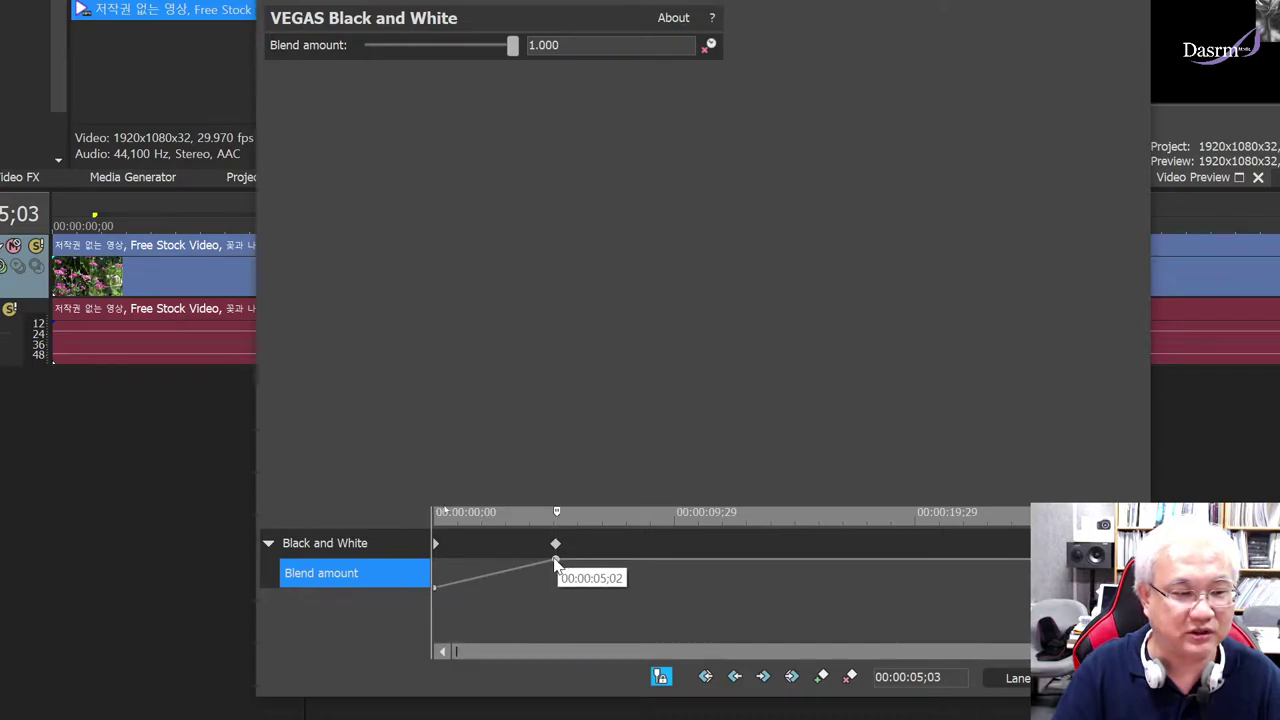
{"action": "left_click", "coordinate": [495, 582]}
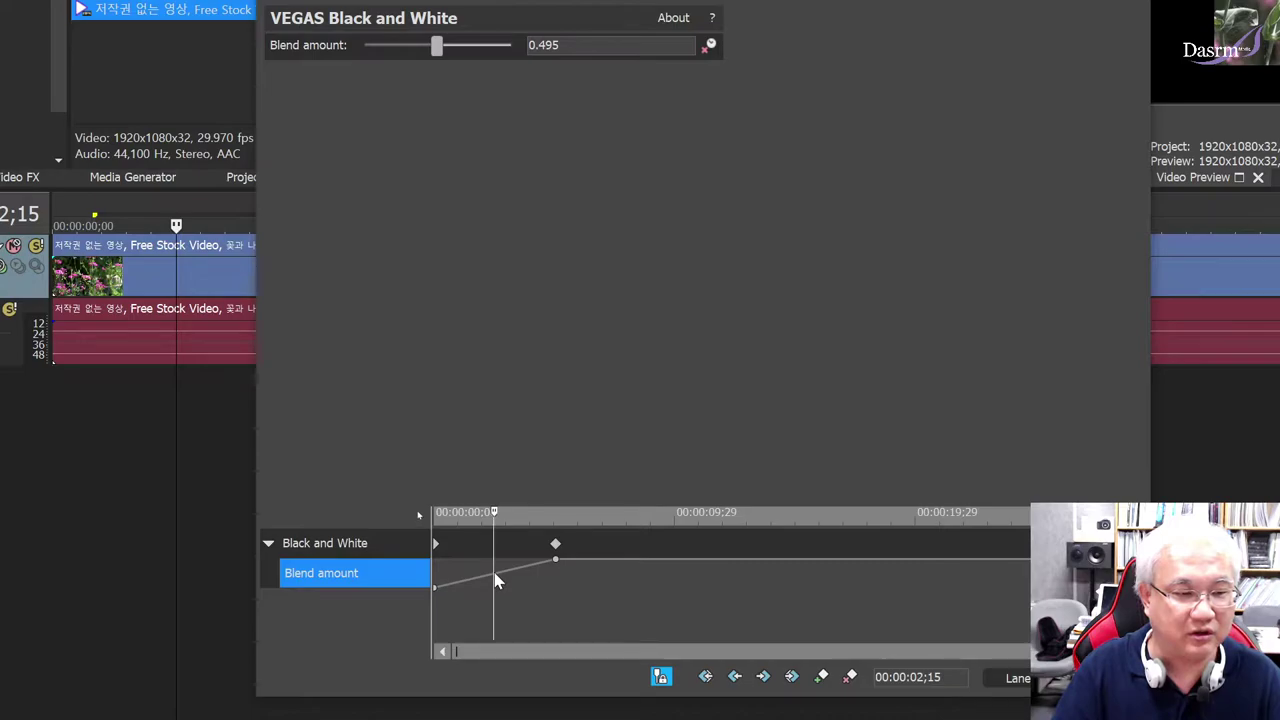
{"action": "double_click", "coordinate": [493, 575]}
{"action": "mouse_move", "coordinate": [494, 577]}
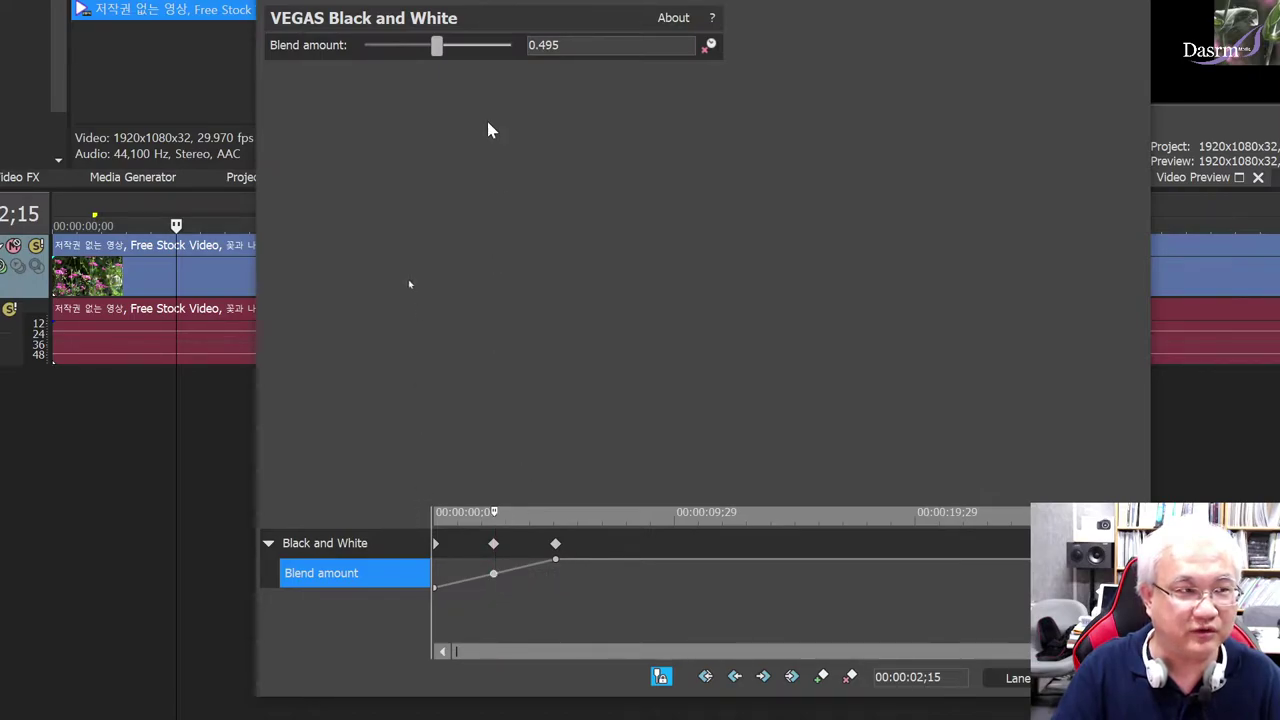
{"action": "mouse_move", "coordinate": [437, 90]}
{"action": "left_mouse_down"}
{"action": "mouse_move", "coordinate": [395, 92]}
{"action": "mouse_move", "coordinate": [486, 97]}
{"action": "mouse_move", "coordinate": [403, 95]}
{"action": "mouse_move", "coordinate": [474, 103]}
{"action": "mouse_move", "coordinate": [450, 108]}
{"action": "left_mouse_up"}
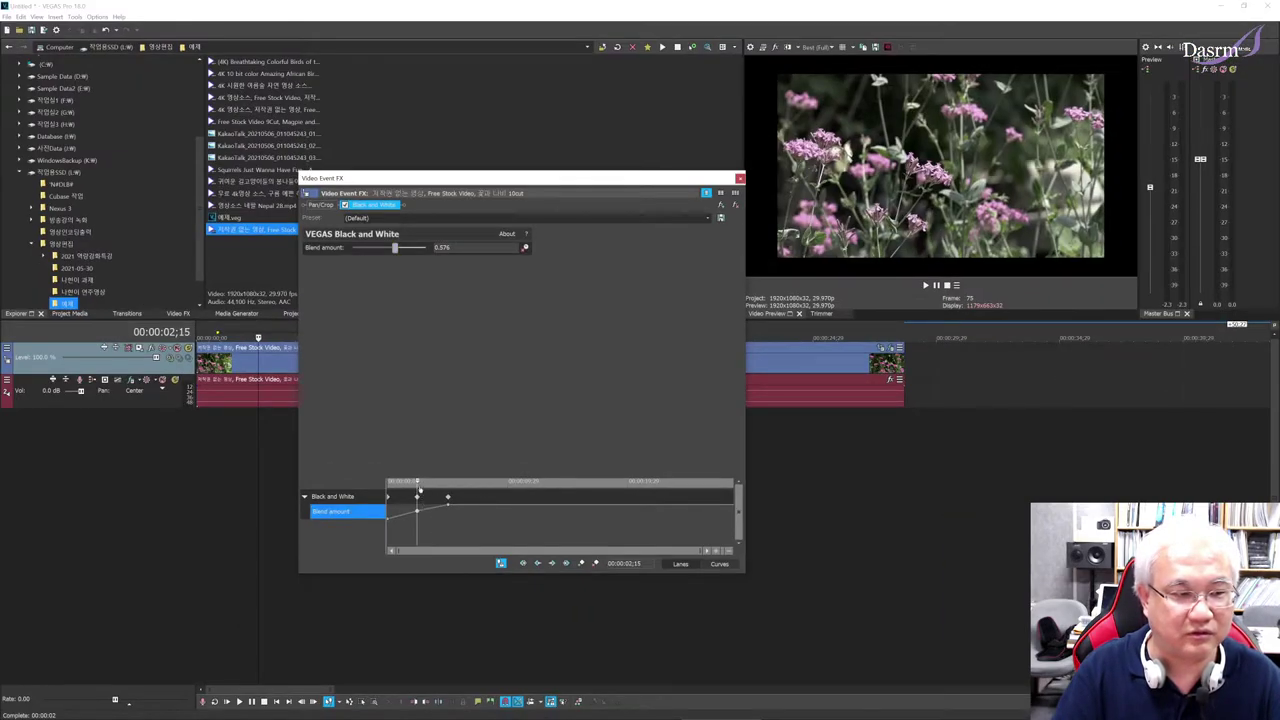
Step: Keyframe the blend amount at 0.000 at 00:00:14;26 and close the Video Event FX window
{"action": "left_click_drag", "start_coordinate": [418, 483], "coordinate": [566, 484]}
{"action": "left_click", "coordinate": [566, 485]}
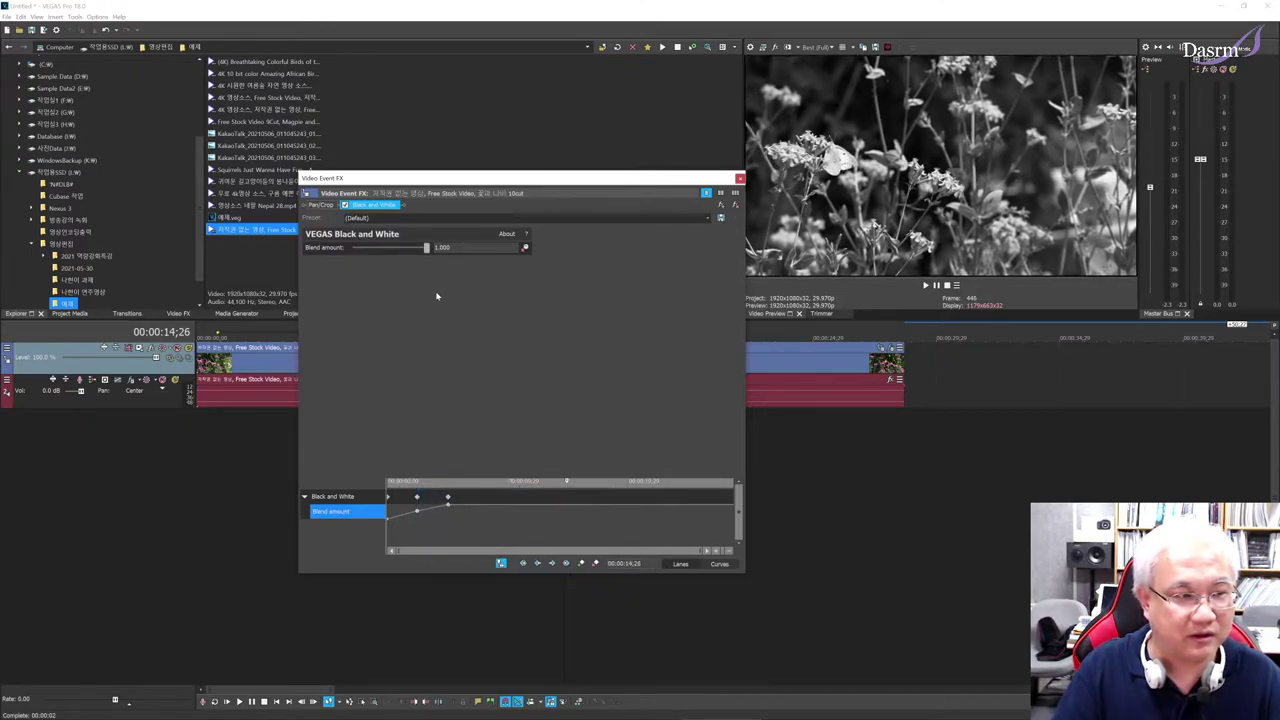
{"action": "left_click_drag", "start_coordinate": [427, 249], "coordinate": [352, 249]}
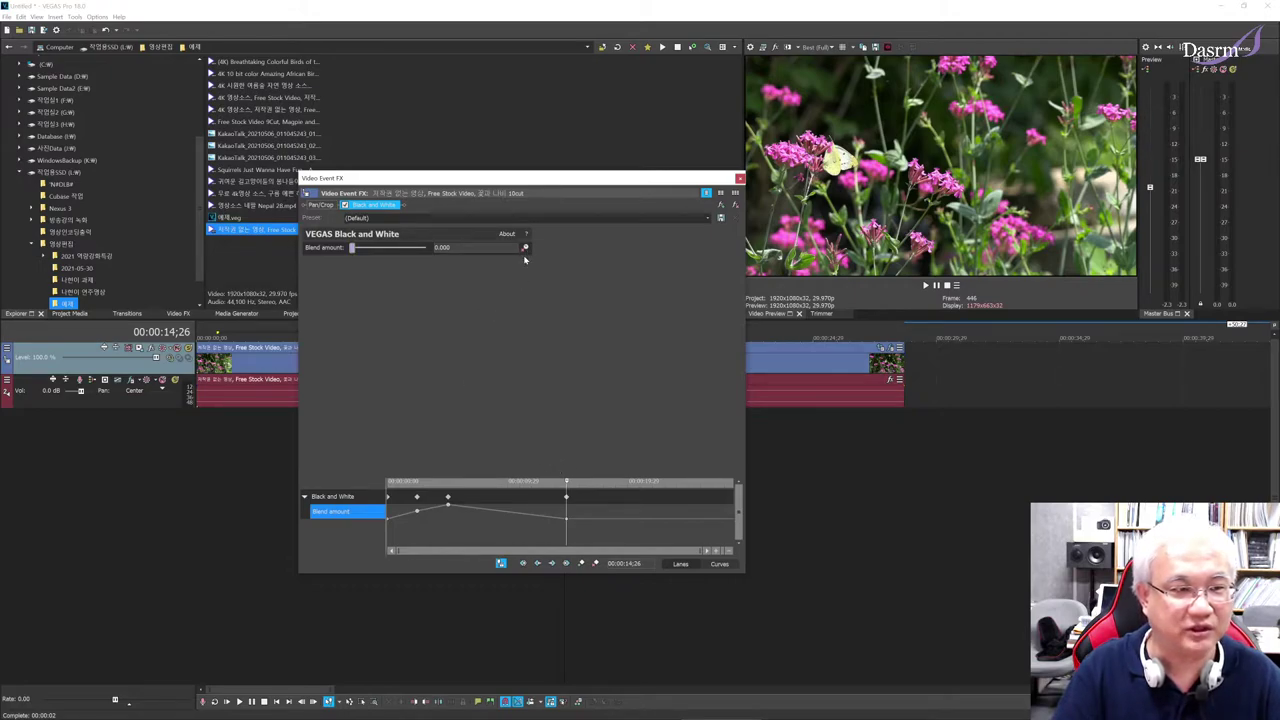
{"action": "left_click", "coordinate": [739, 179]}
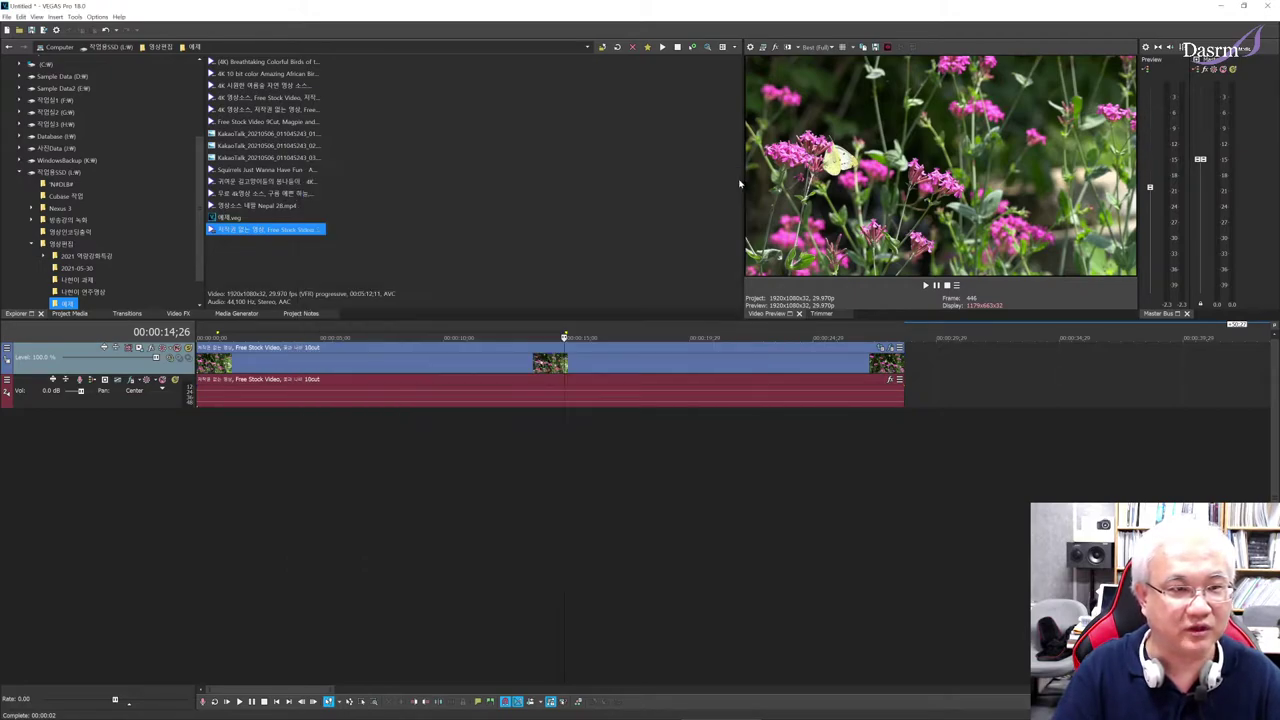
Step: Play the clip from the start to about 00:00:14;09 to review the animated black-and-white transition
{"action": "left_click", "coordinate": [200, 420]}
{"action": "key", "text": "space"}
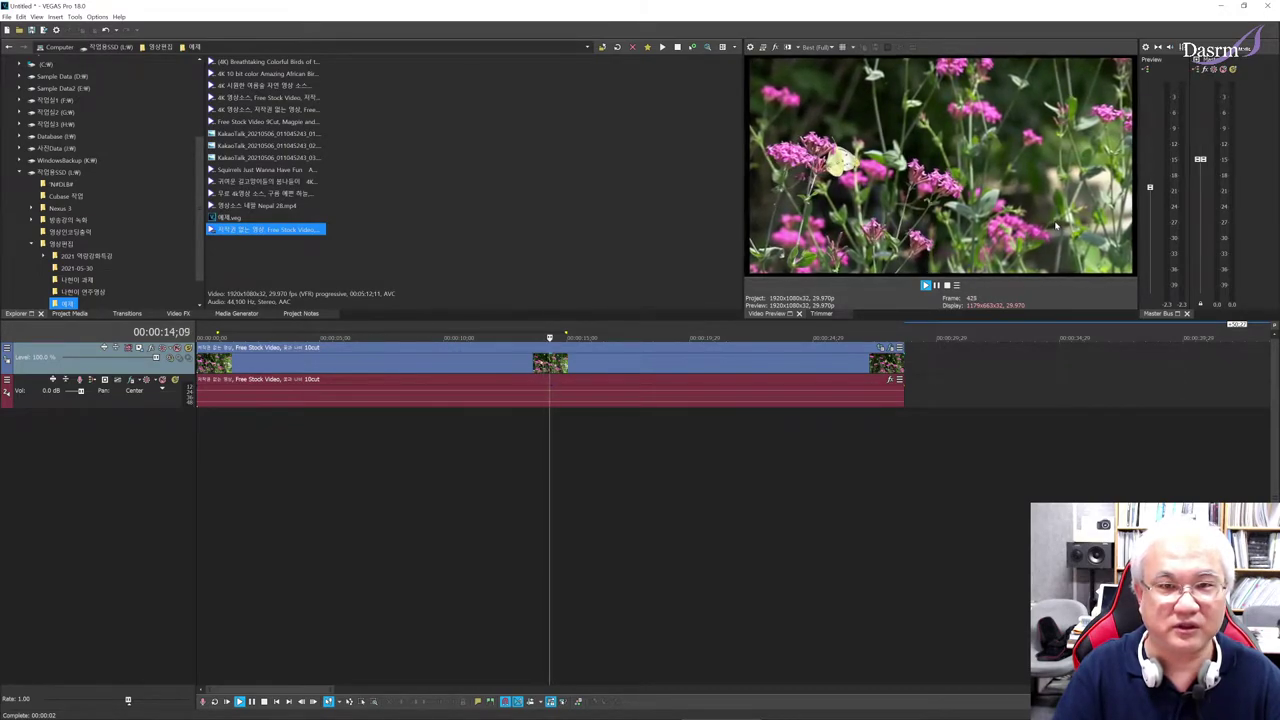
{"action": "key", "text": "space"}
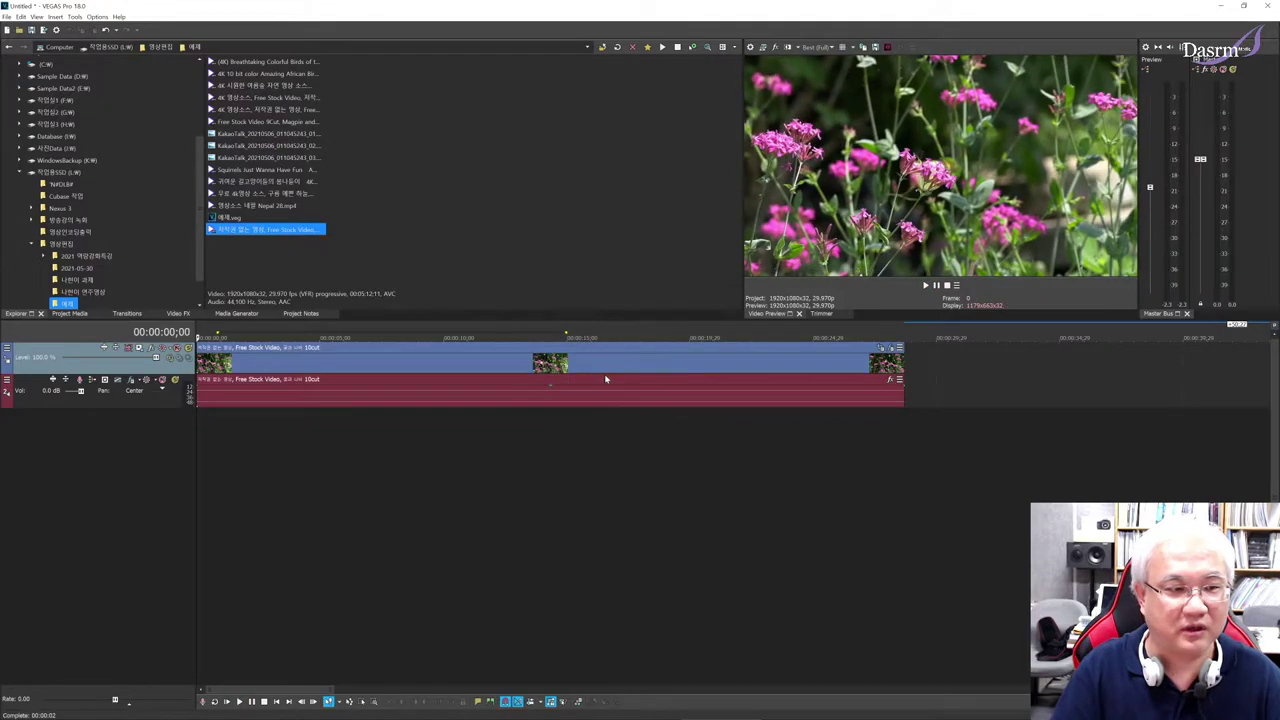
Step: Add the VEGAS Lens Flare effect to the flower clip's effect chain after Black and White
{"action": "left_click", "coordinate": [892, 350]}
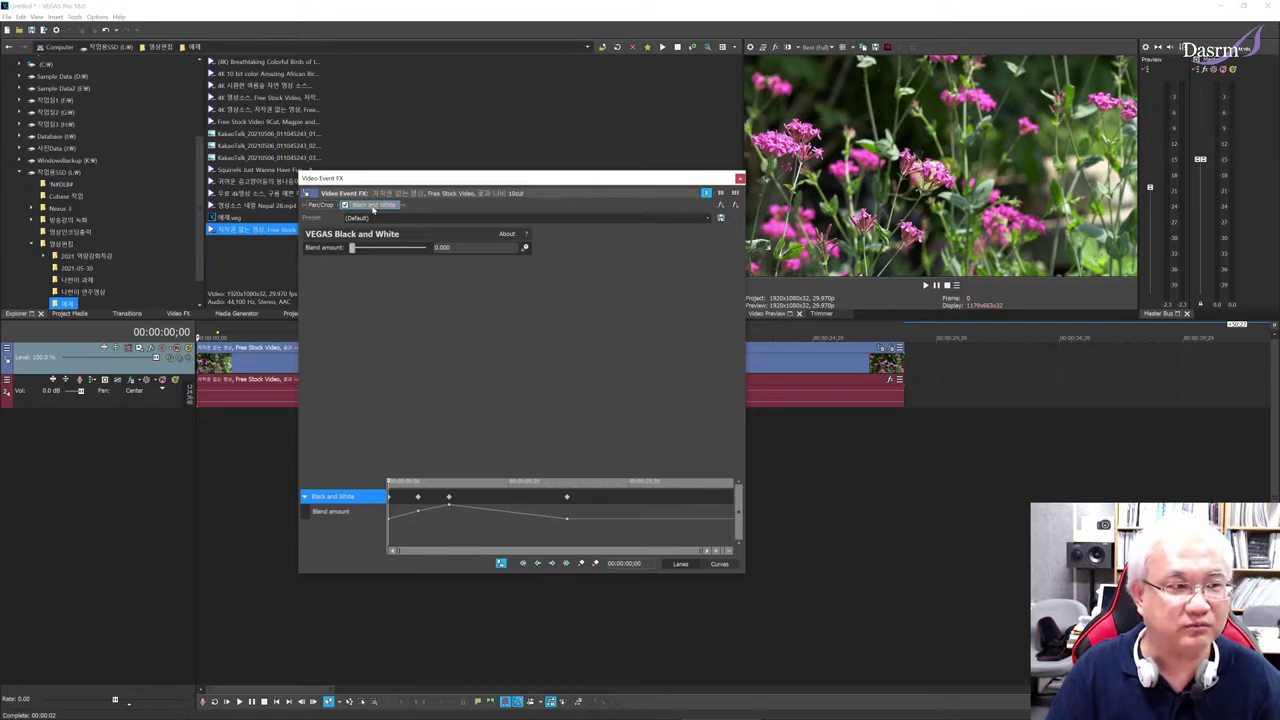
{"action": "left_click", "coordinate": [723, 207]}
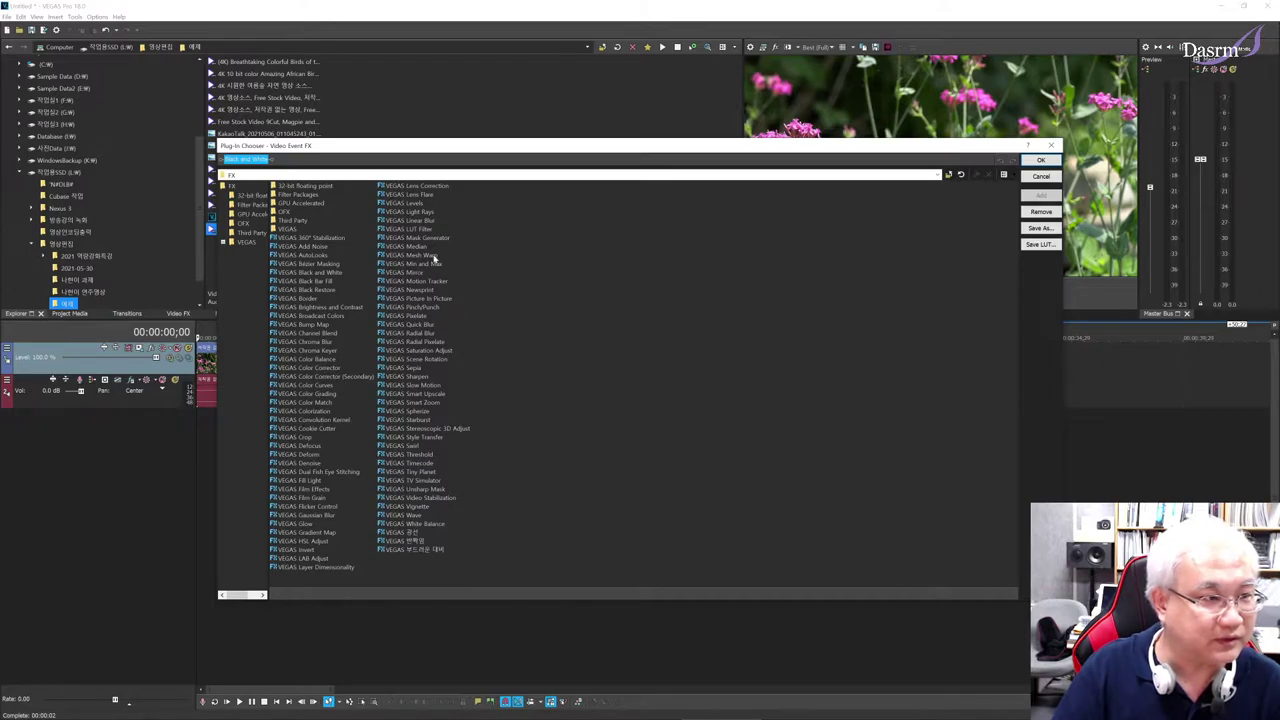
{"action": "left_click", "coordinate": [405, 194]}
{"action": "left_click", "coordinate": [1040, 195]}
{"action": "left_click", "coordinate": [1040, 160]}
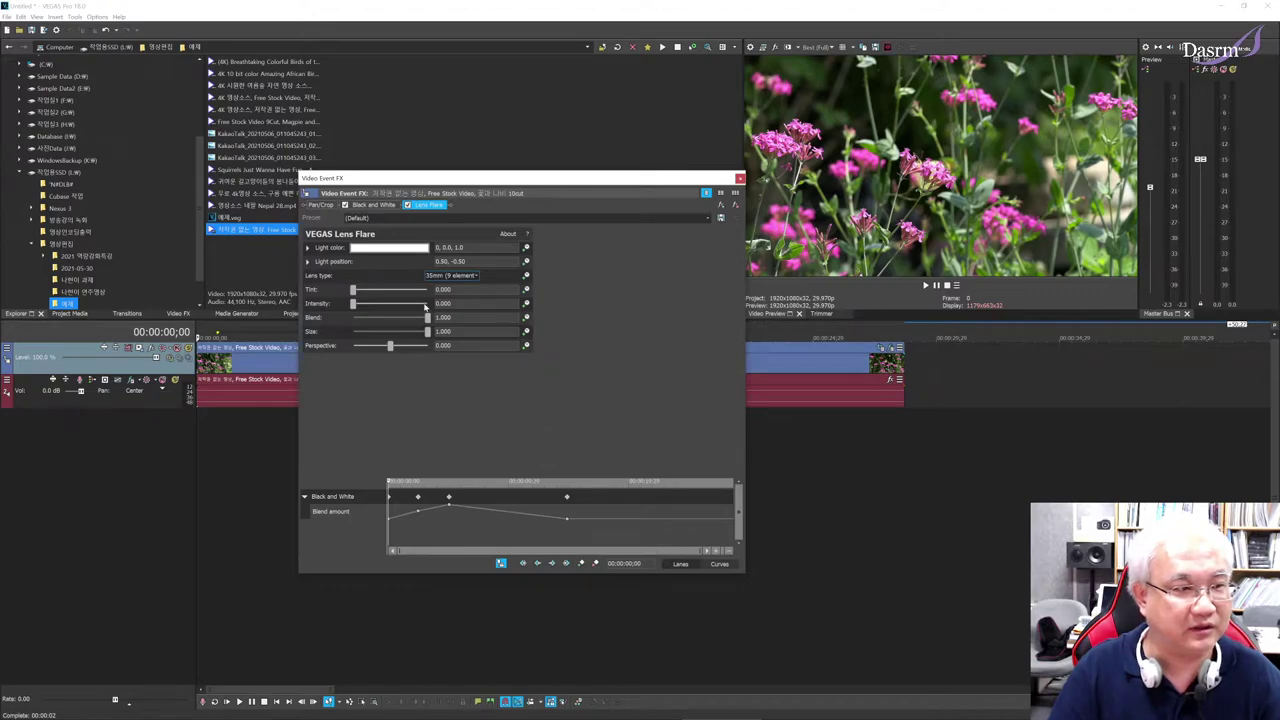
Step: Apply the 105mm Prime Lens preset to the Lens Flare and scrub the clip's first seconds to check it
{"action": "left_click", "coordinate": [706, 218]}
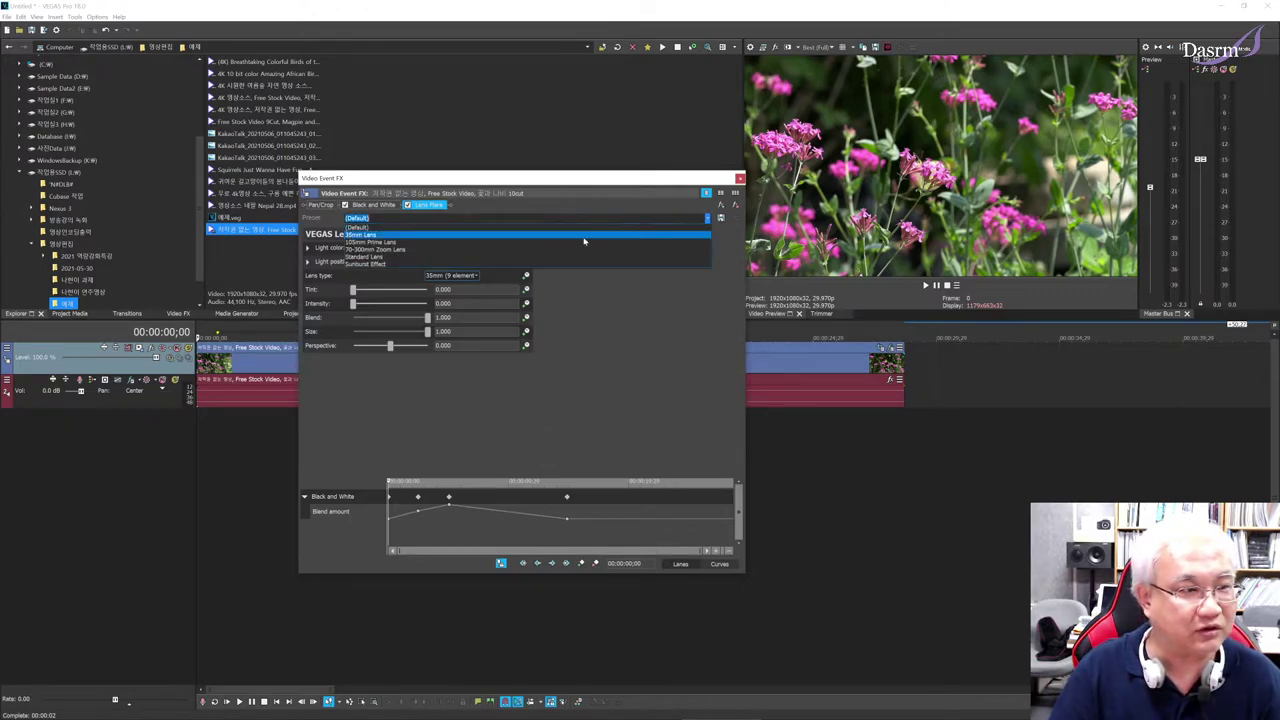
{"action": "left_click", "coordinate": [471, 243]}
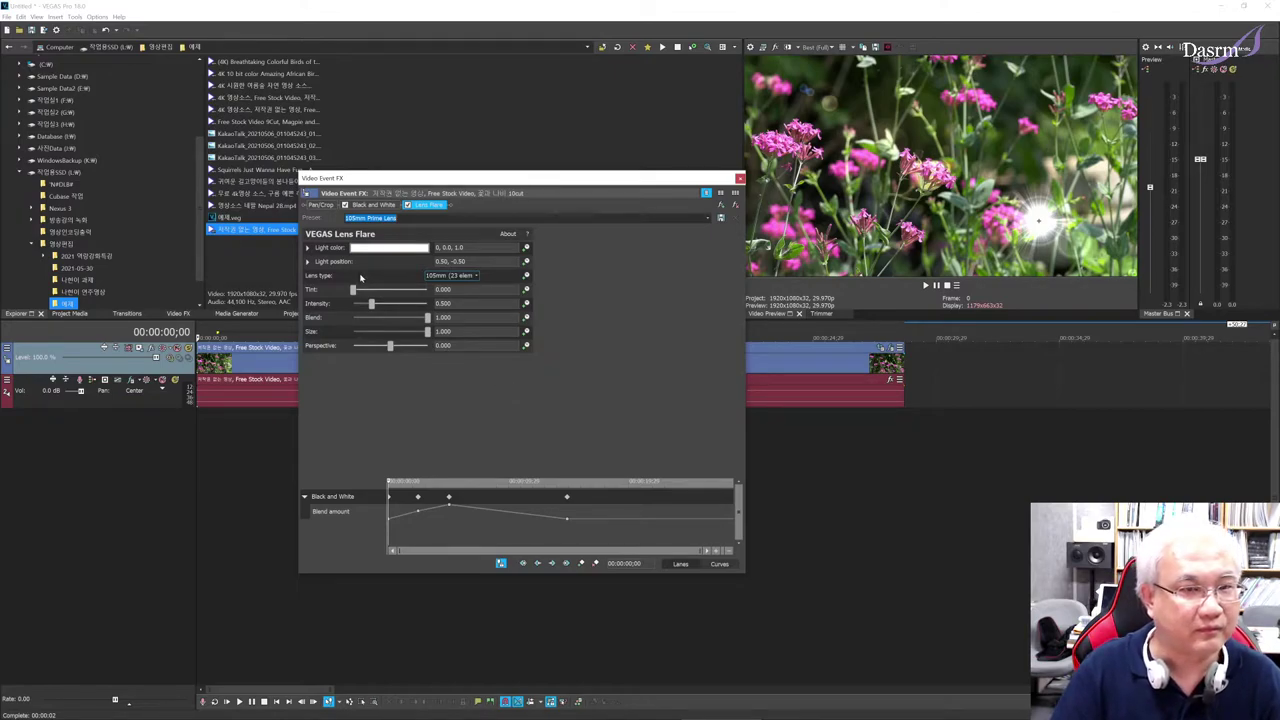
{"action": "left_click_drag", "start_coordinate": [400, 178], "coordinate": [539, 221]}
{"action": "left_click_drag", "start_coordinate": [221, 433], "coordinate": [287, 433]}
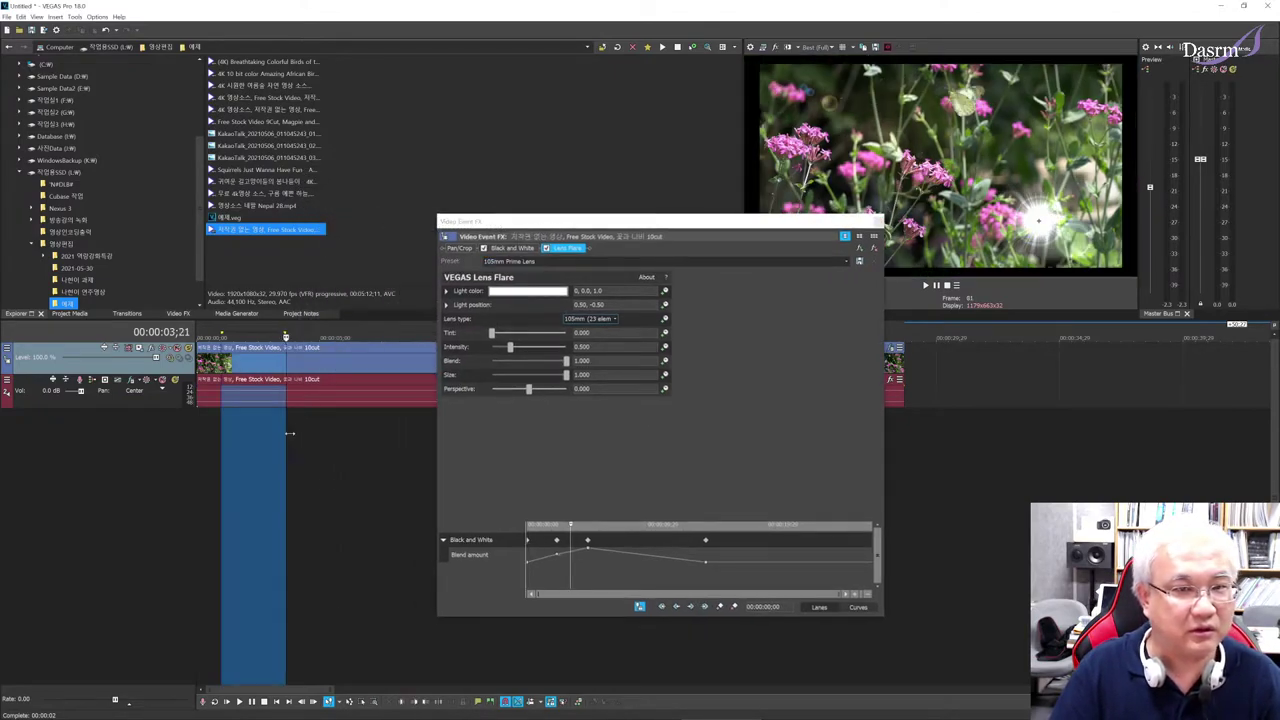
{"action": "left_click", "coordinate": [211, 430]}
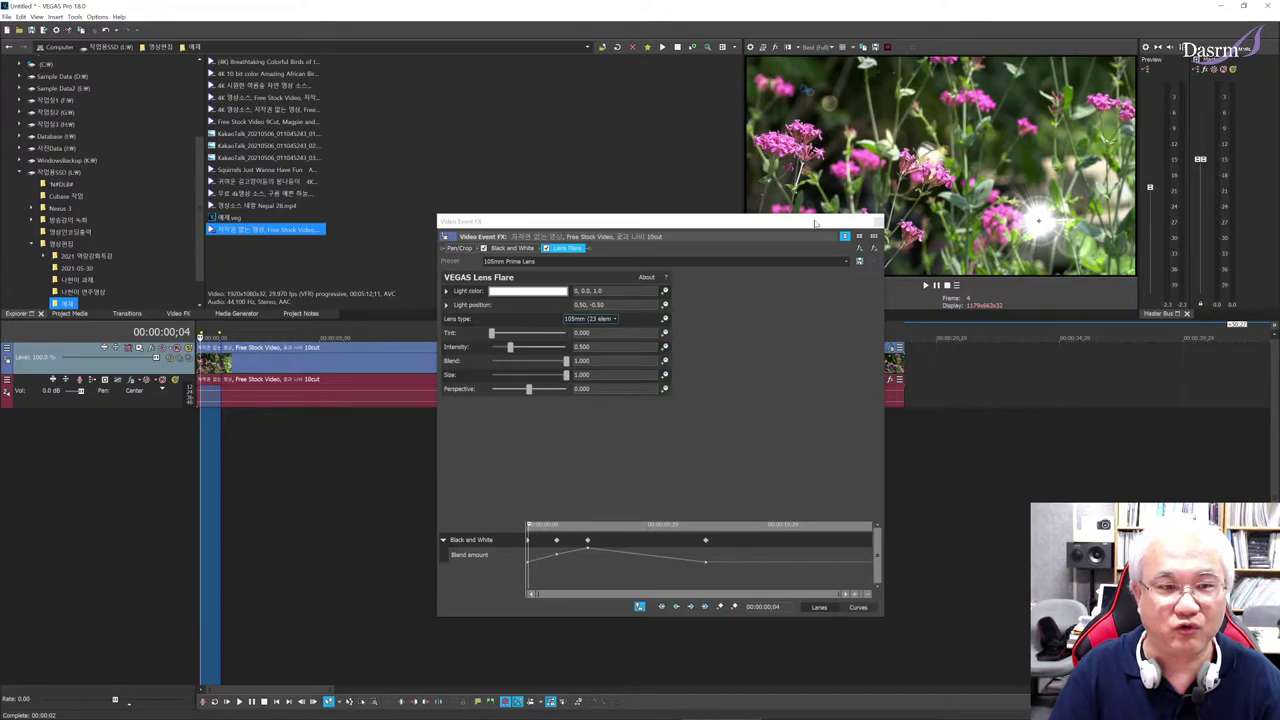
{"action": "left_click_drag", "start_coordinate": [818, 224], "coordinate": [731, 211]}
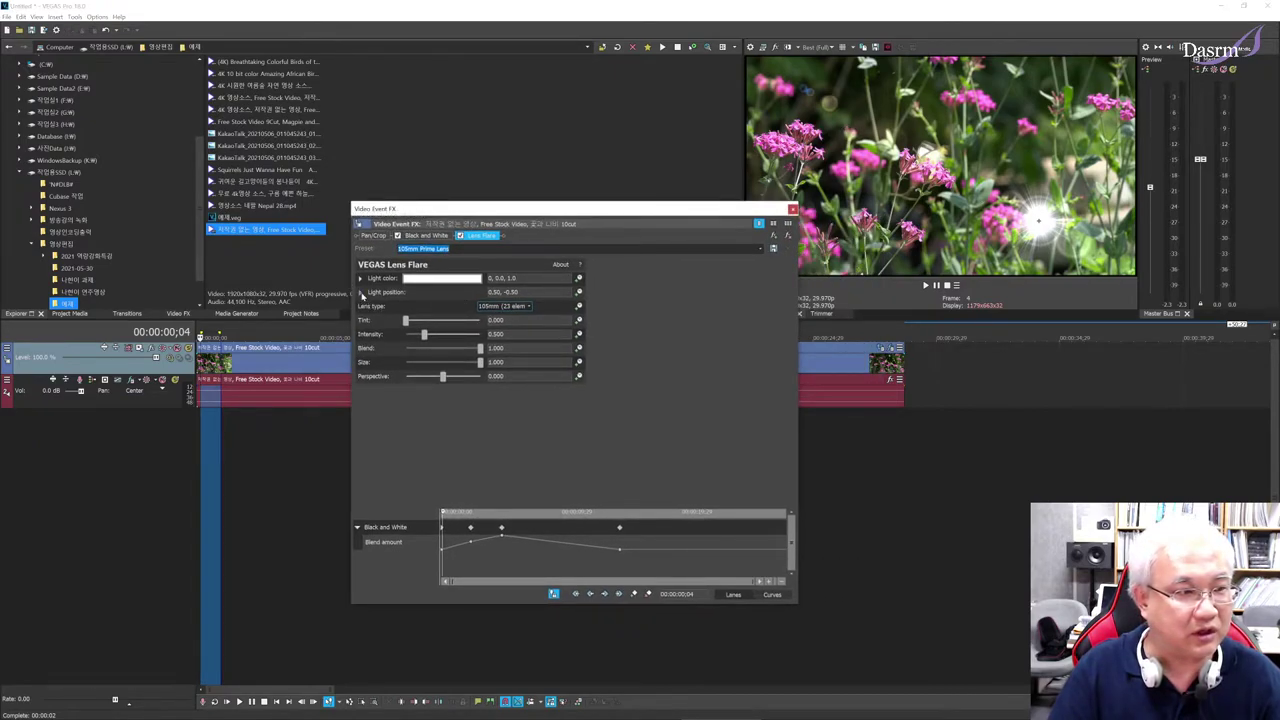
Step: Move the flare's light position to about 0.44, -0.51, enable its animation and enlarge the keyframe area to show its X and Y lanes
{"action": "left_click", "coordinate": [361, 292]}
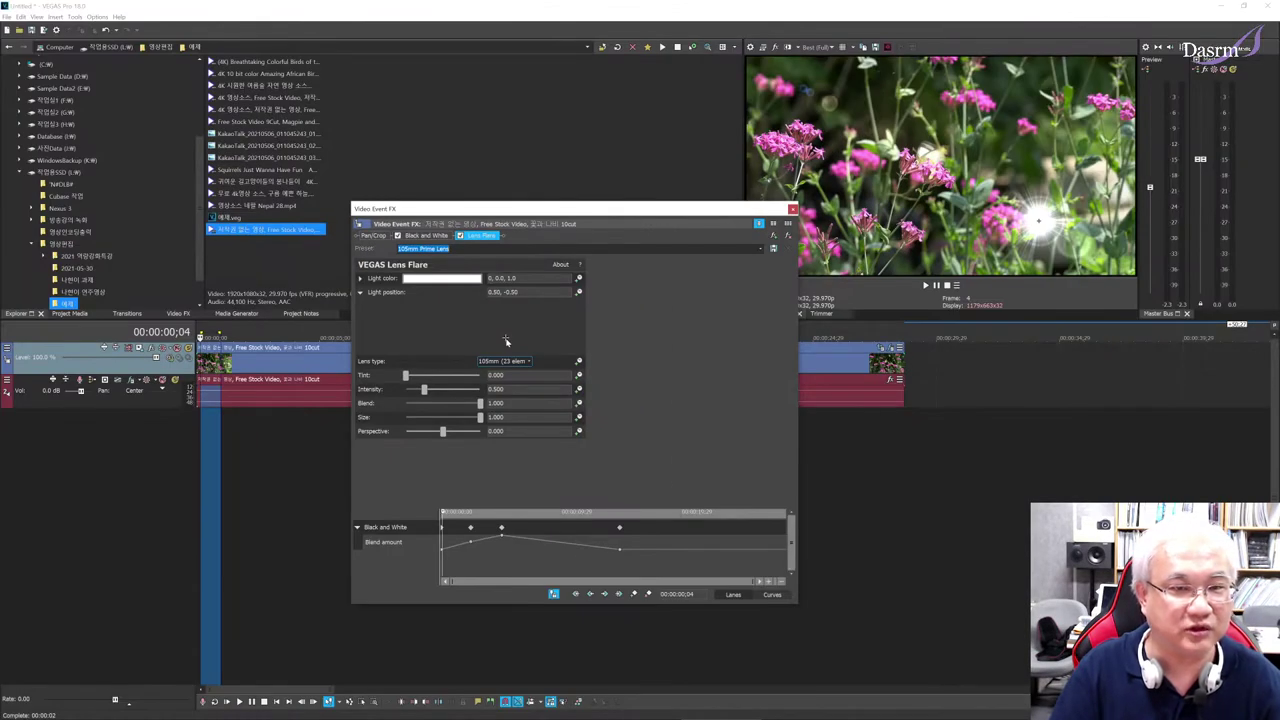
{"action": "mouse_move", "coordinate": [506, 342]}
{"action": "left_mouse_down"}
{"action": "mouse_move", "coordinate": [490, 320]}
{"action": "mouse_move", "coordinate": [506, 314]}
{"action": "mouse_move", "coordinate": [505, 341]}
{"action": "left_mouse_up"}
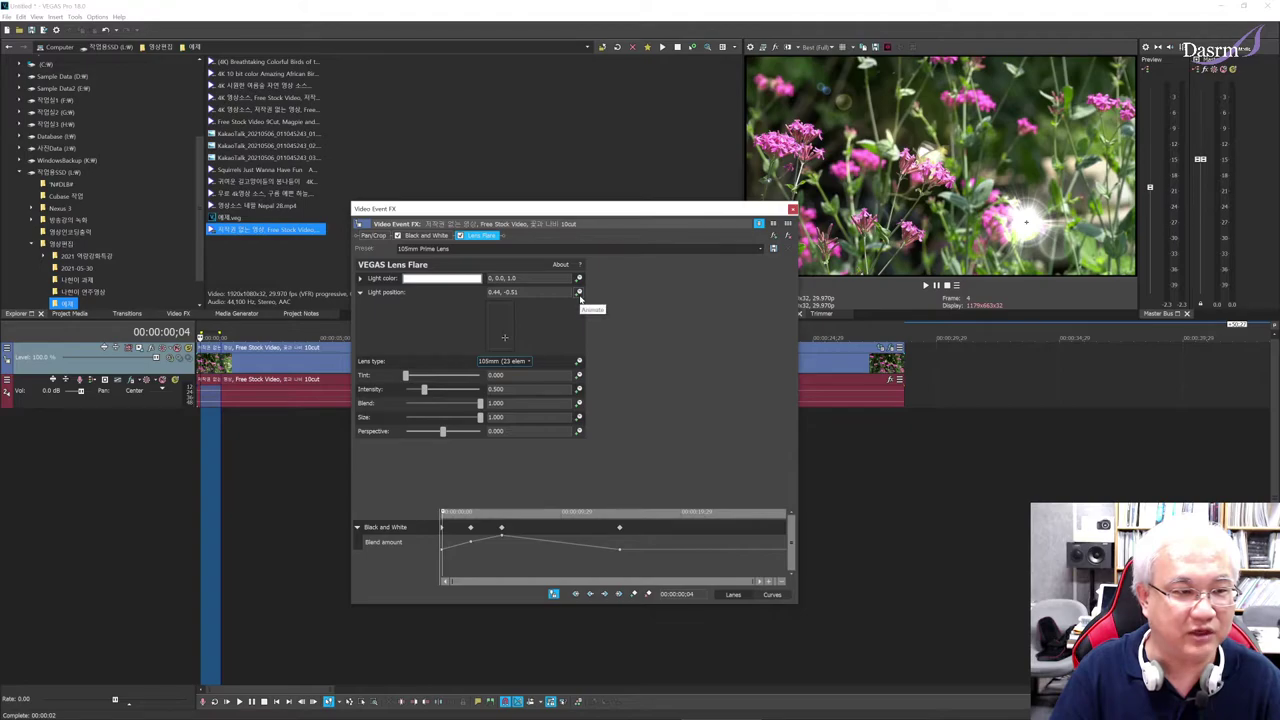
{"action": "left_click", "coordinate": [579, 295]}
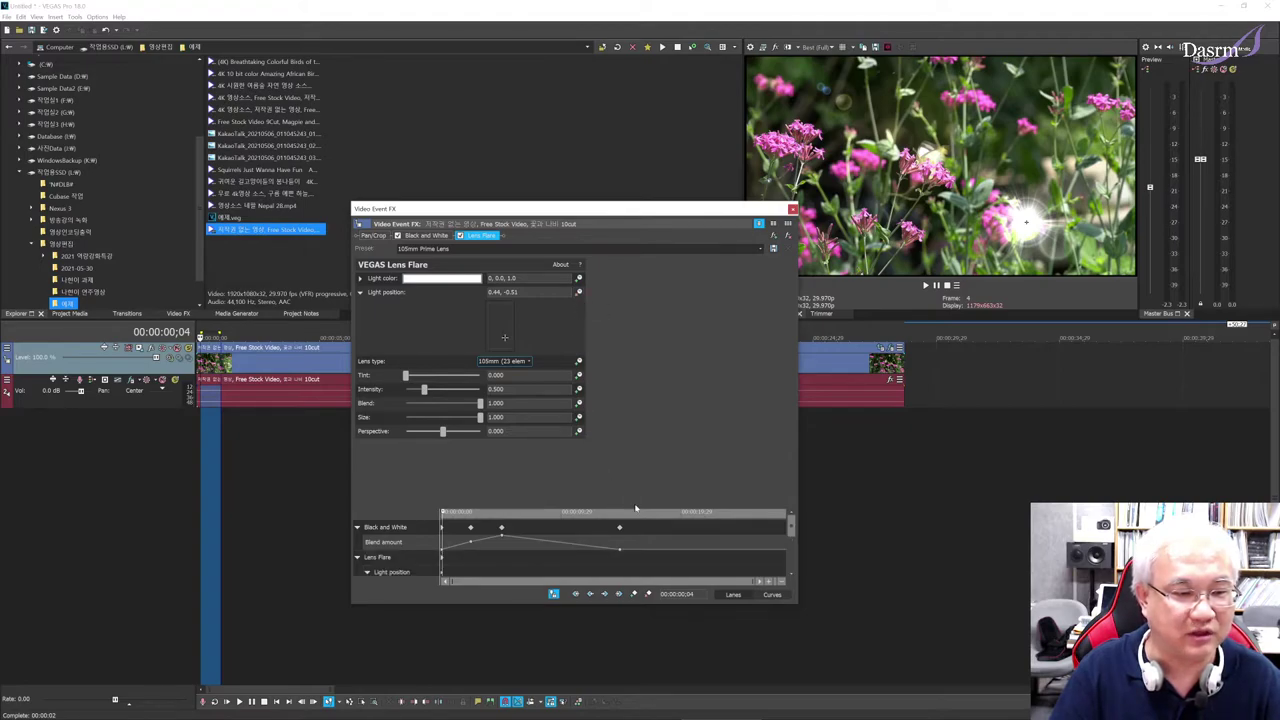
{"action": "left_click_drag", "start_coordinate": [627, 508], "coordinate": [627, 484]}
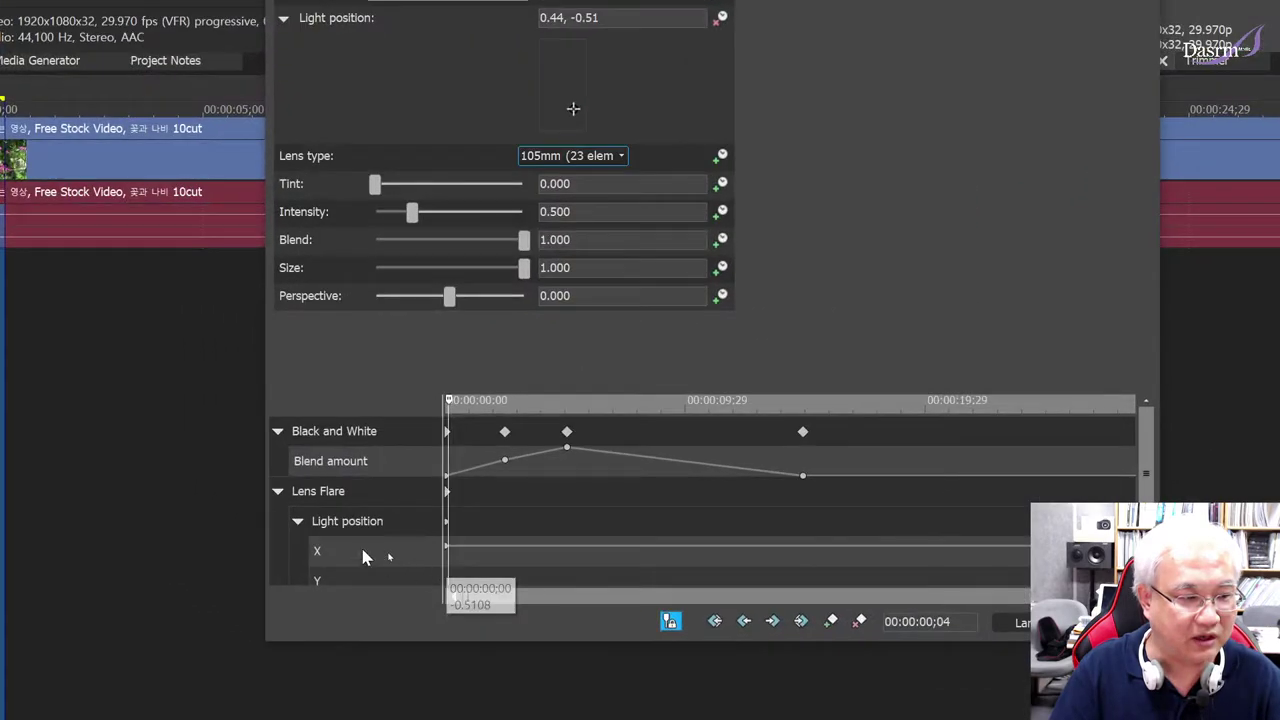
{"action": "left_click_drag", "start_coordinate": [807, 390], "coordinate": [808, 343]}
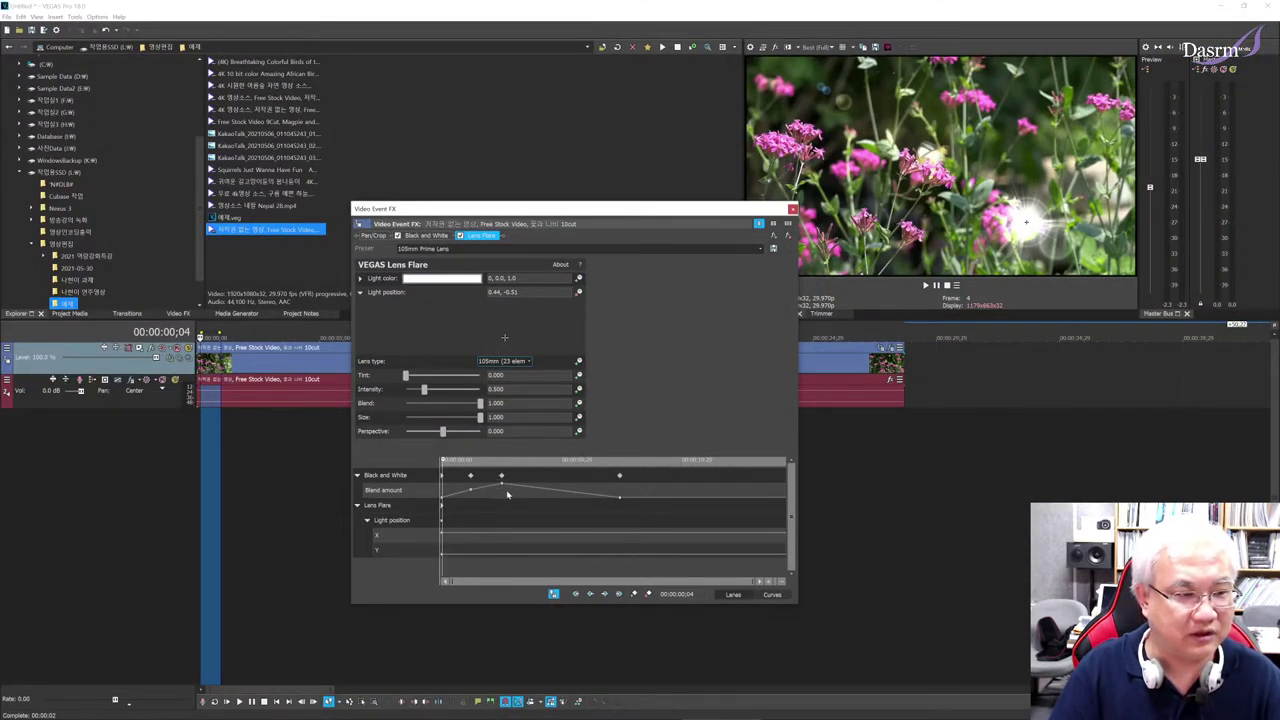
Step: Keyframe the light position at about 0.49, 0.37 at 00:00:05;00 and about -0.61, 0.44 at 00:00:14;24
{"action": "left_click_drag", "start_coordinate": [443, 462], "coordinate": [502, 462]}
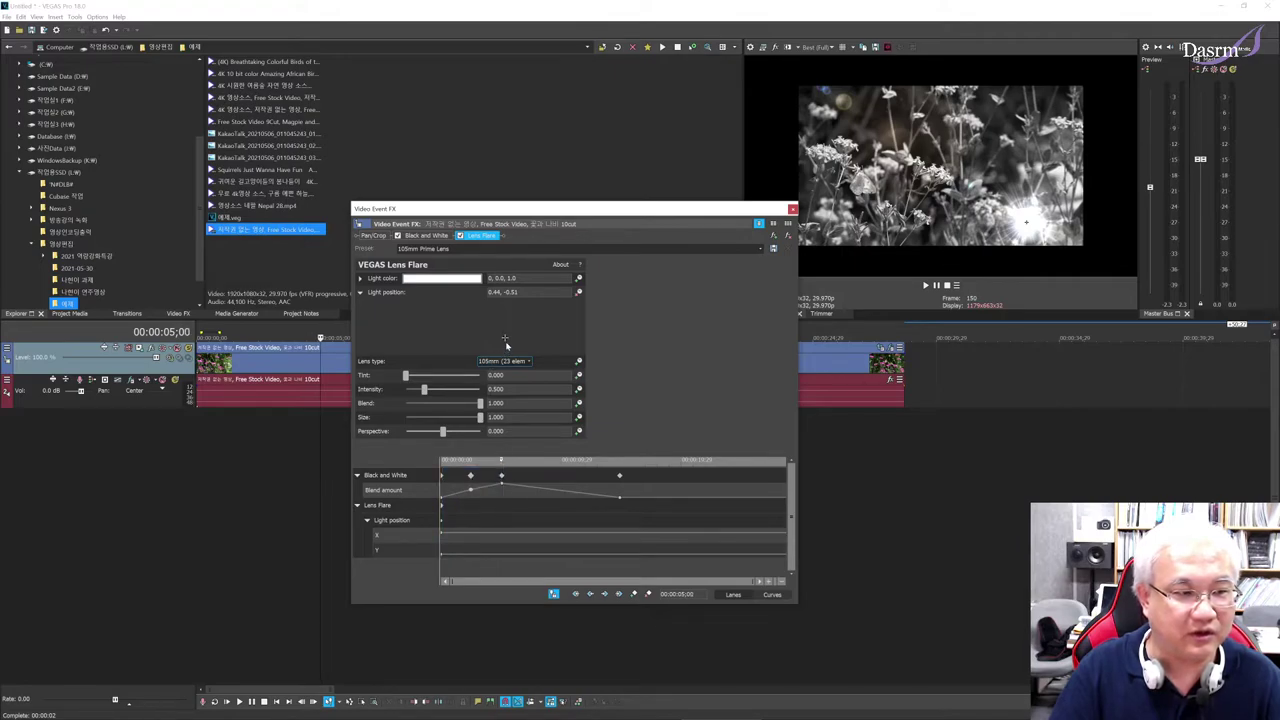
{"action": "left_click_drag", "start_coordinate": [503, 340], "coordinate": [505, 316]}
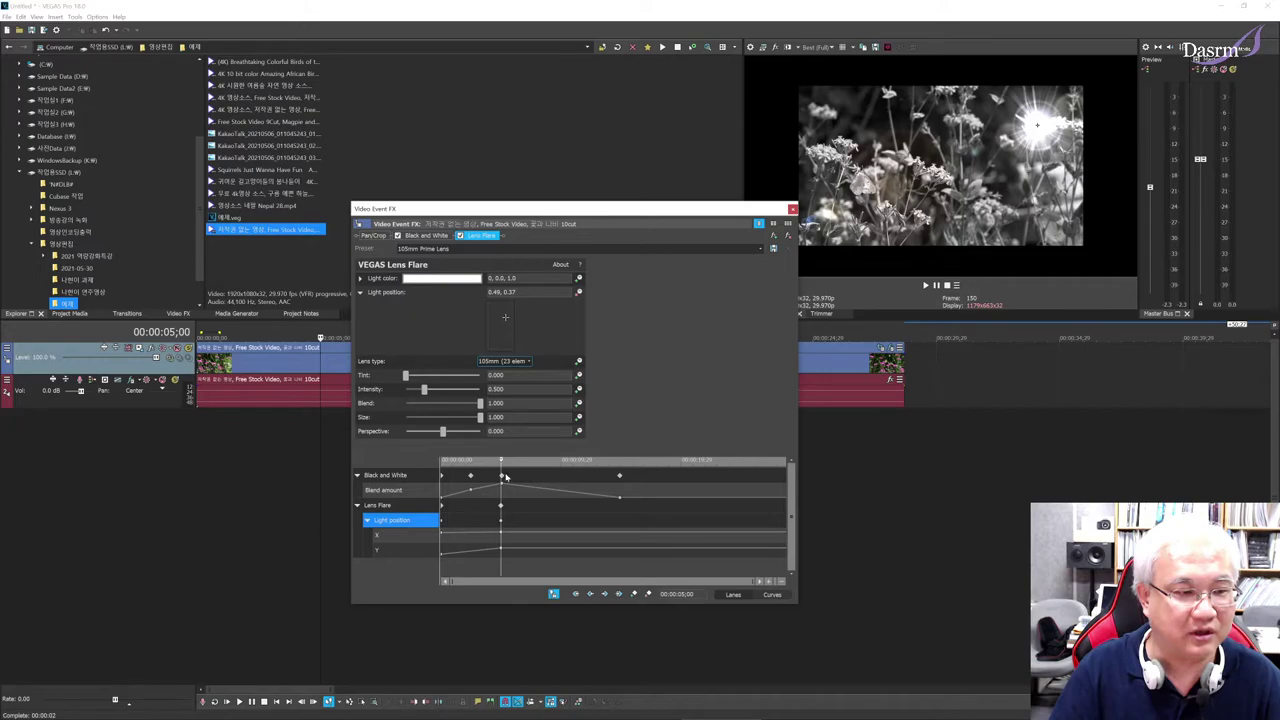
{"action": "left_click_drag", "start_coordinate": [502, 462], "coordinate": [620, 462]}
{"action": "left_click", "coordinate": [620, 461]}
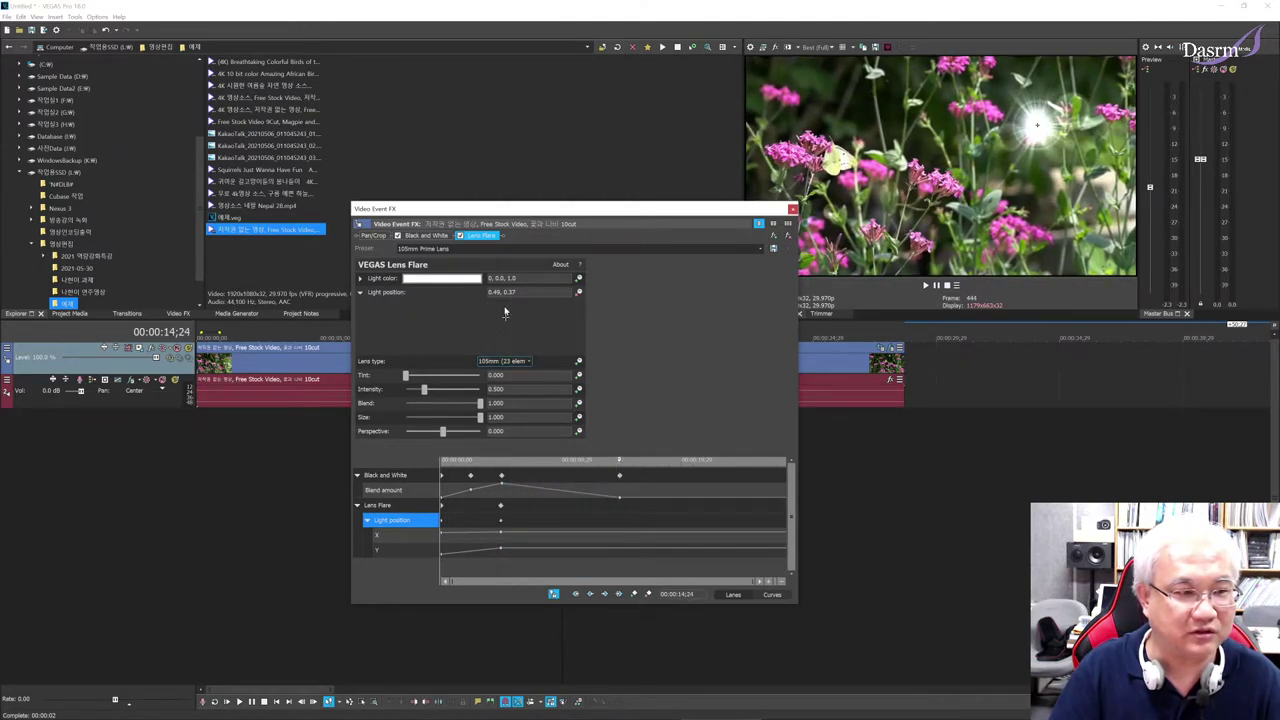
{"action": "left_click_drag", "start_coordinate": [505, 320], "coordinate": [493, 318]}
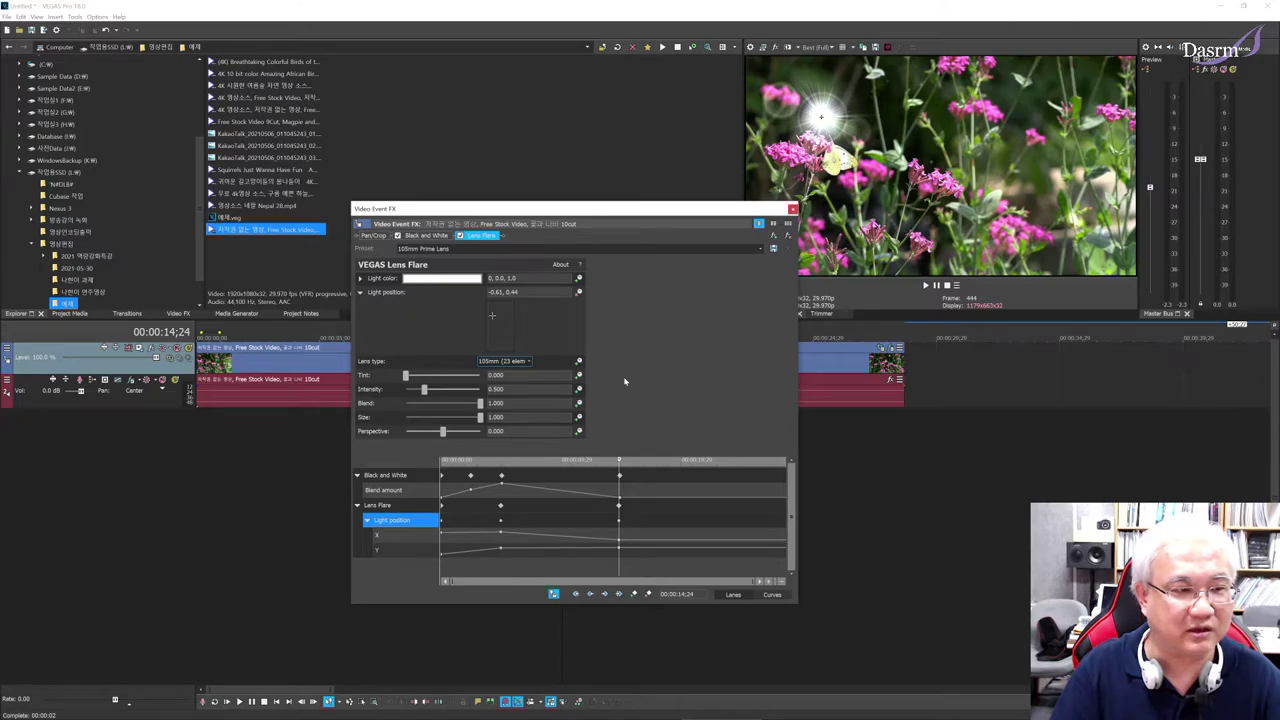
Step: Scrub through the light position keyframes between the clip's start and 00:00:14;27, and close the Video Event FX window
{"action": "left_click_drag", "start_coordinate": [620, 463], "coordinate": [442, 461]}
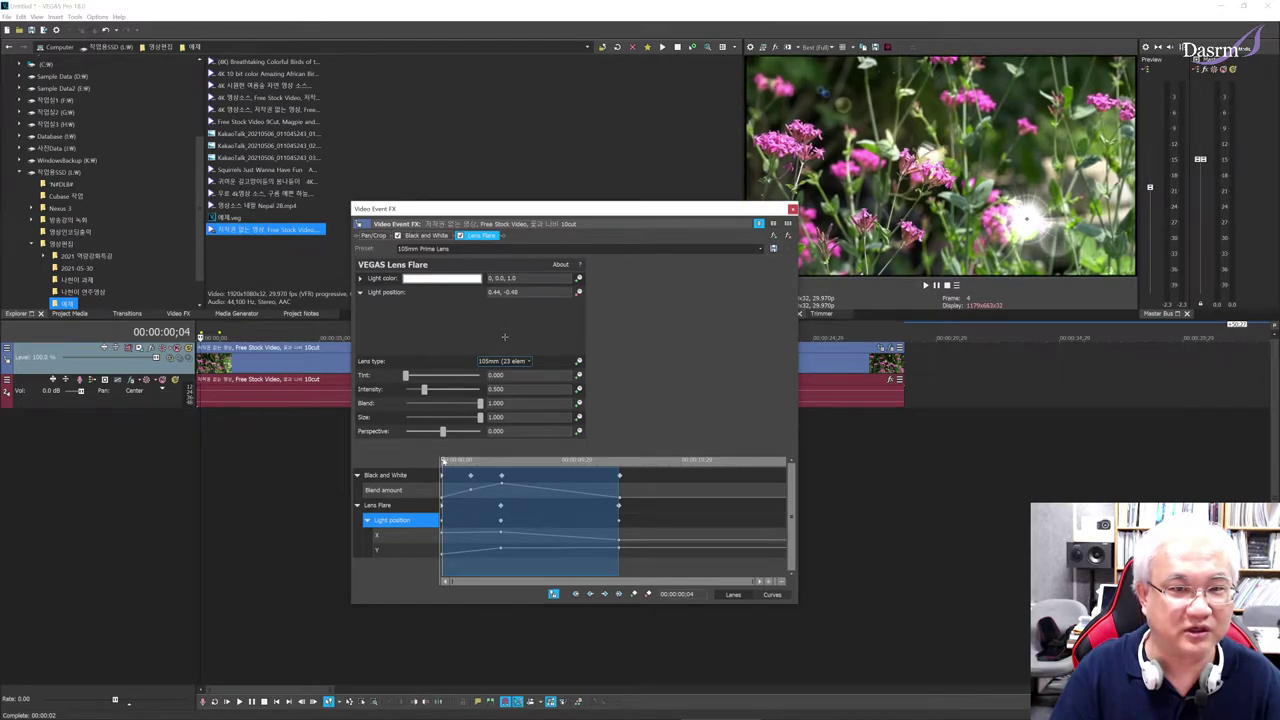
{"action": "left_click_drag", "start_coordinate": [442, 461], "coordinate": [620, 467]}
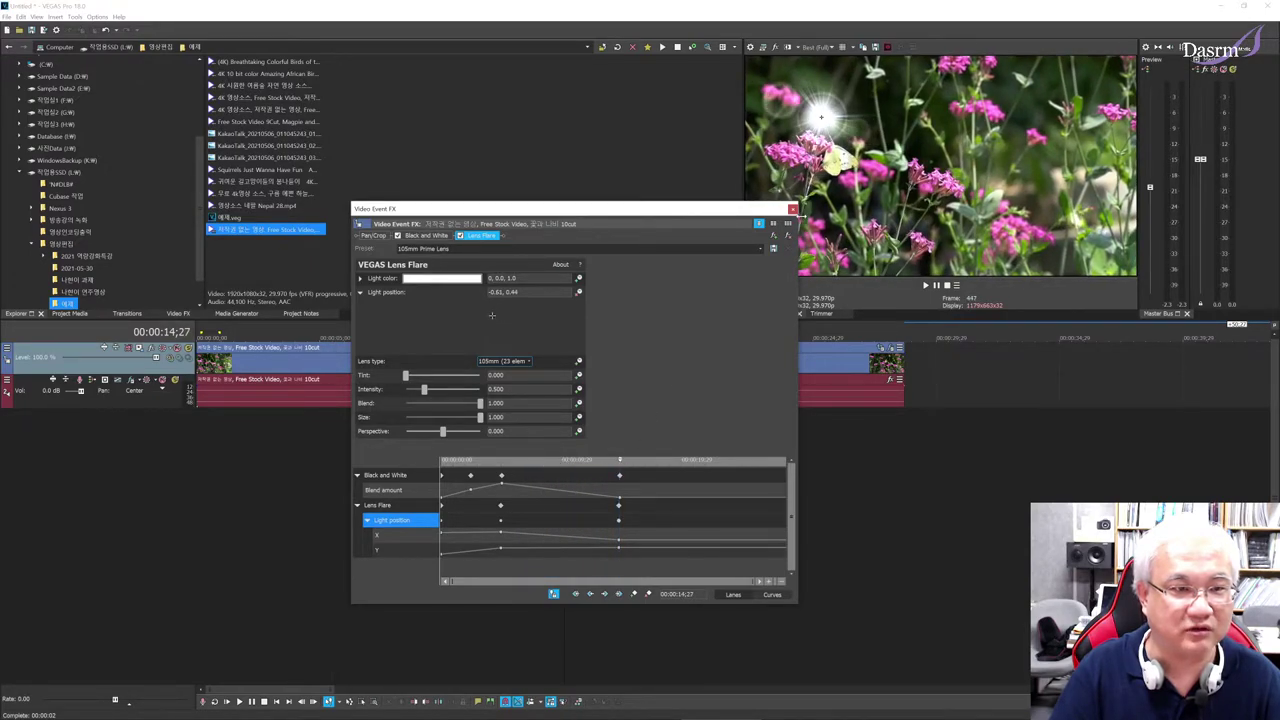
{"action": "left_click", "coordinate": [793, 211]}
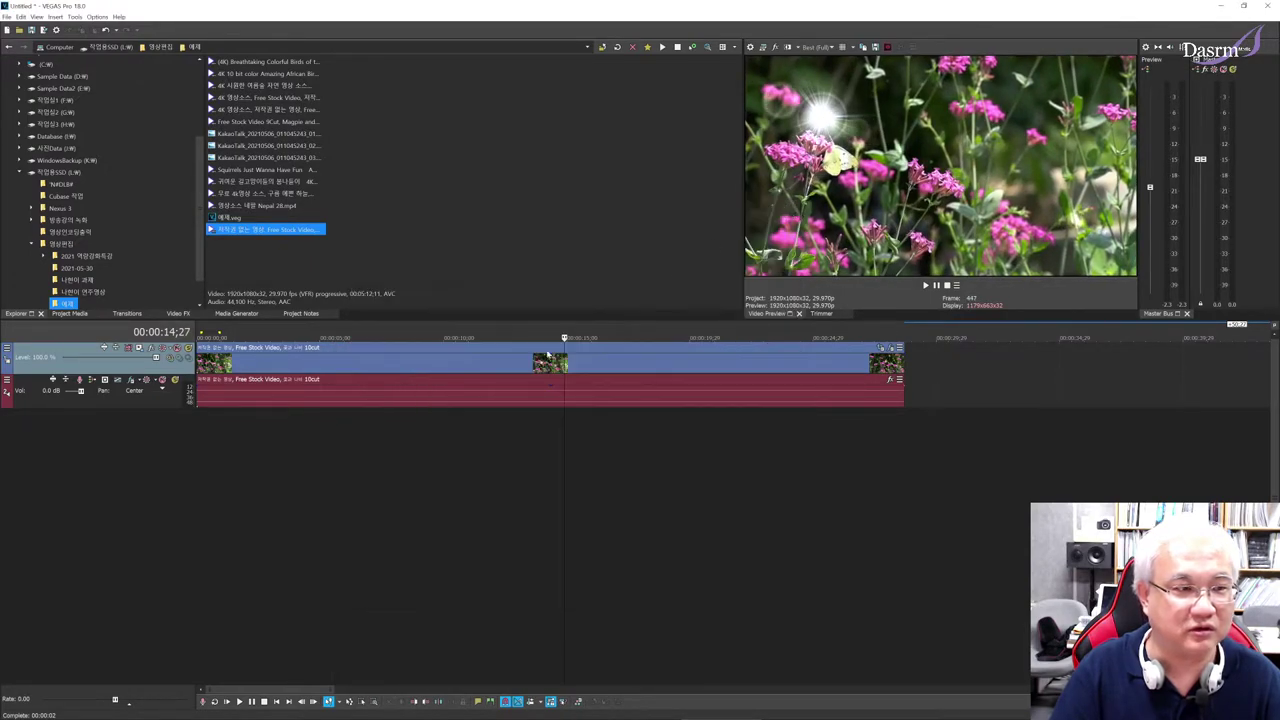
Step: Play the clip from the start to about 00:00:16;24 and inspect the moving flare again around 00:00:08;25
{"action": "left_click", "coordinate": [197, 423]}
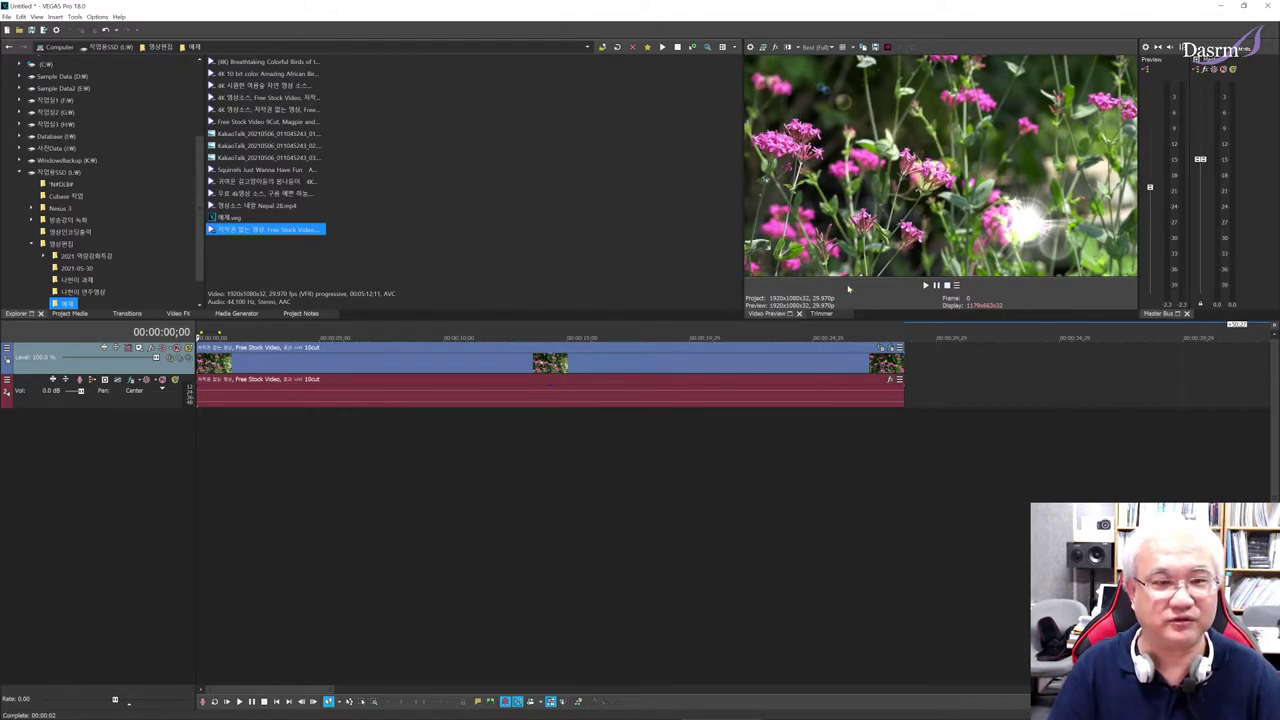
{"action": "key", "text": "space"}
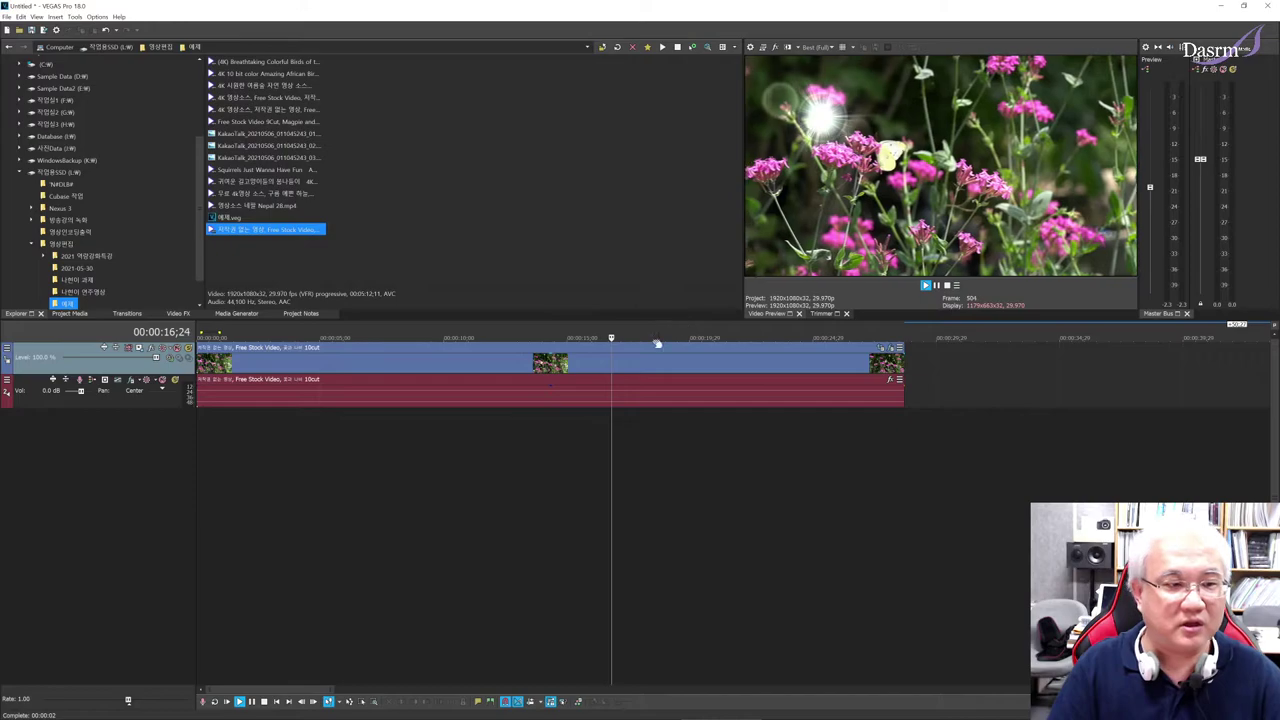
{"action": "key", "text": "space"}
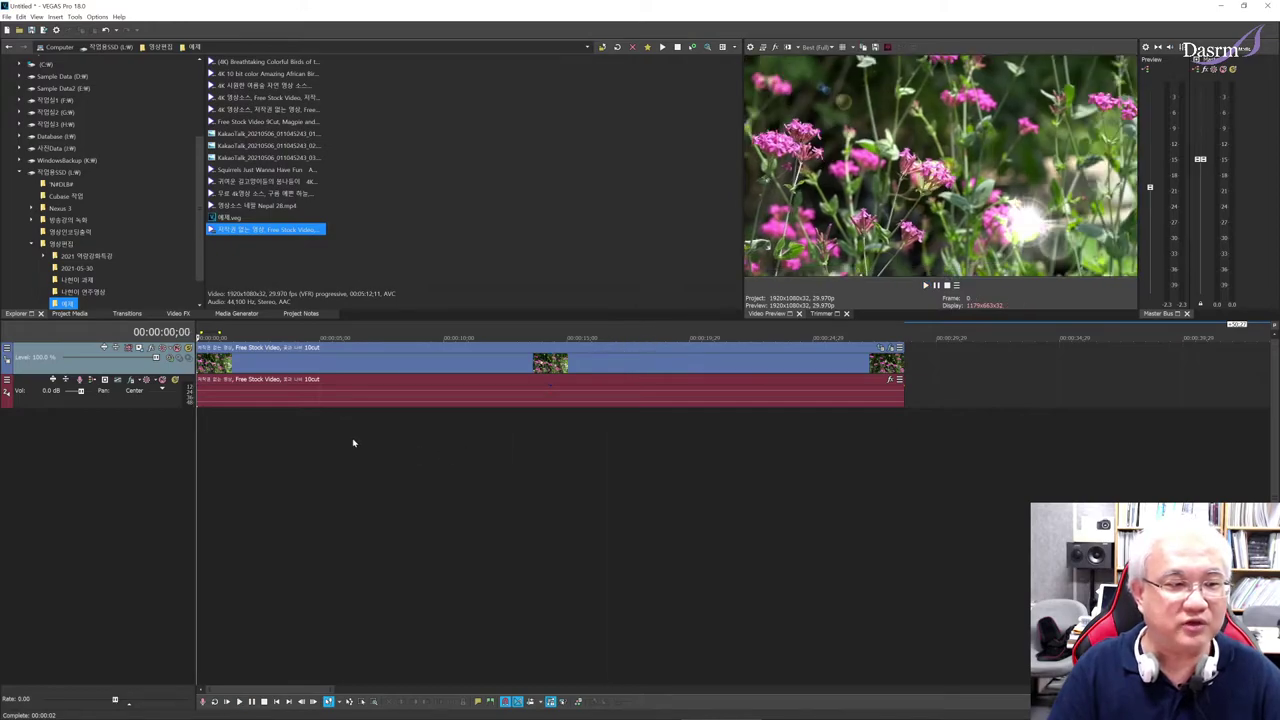
{"action": "left_click", "coordinate": [354, 440]}
{"action": "left_click", "coordinate": [414, 432]}
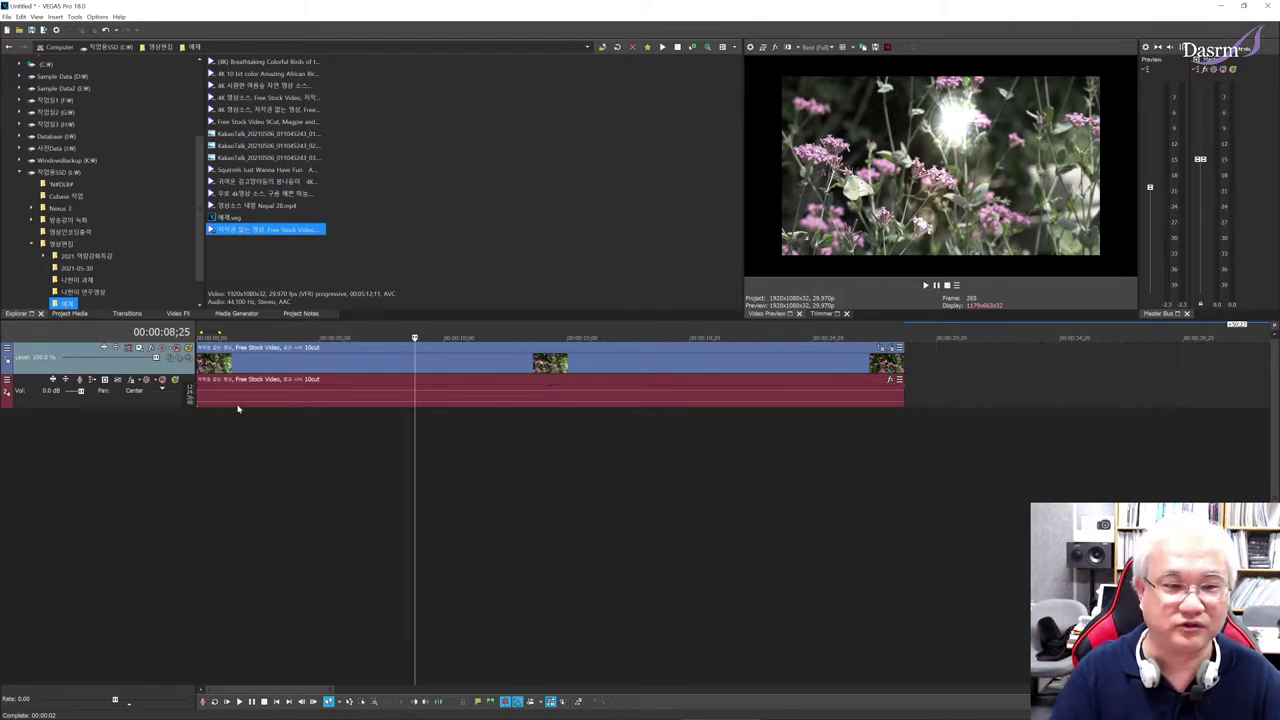
{"action": "left_click", "coordinate": [200, 422]}
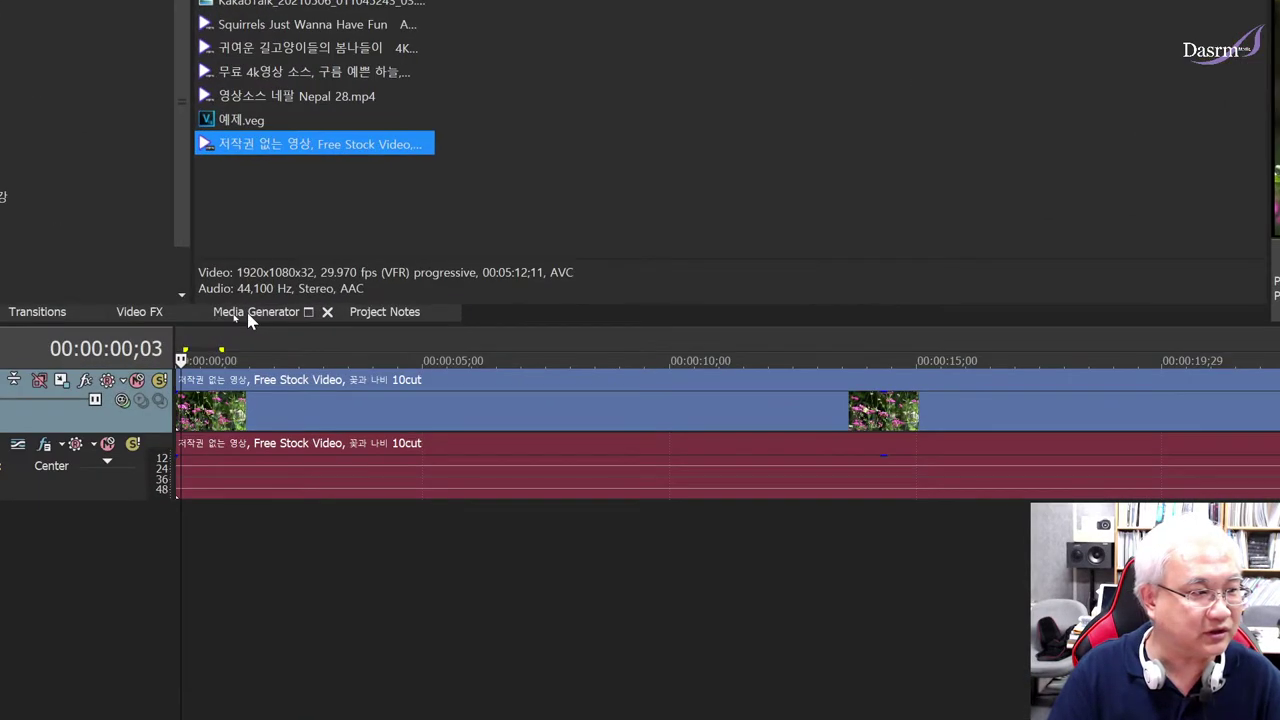
Step: Add the Title21 Titles & Text preset on a new track above the flower clip at about 00:00:02;08 and close its settings
{"action": "left_click", "coordinate": [250, 316]}
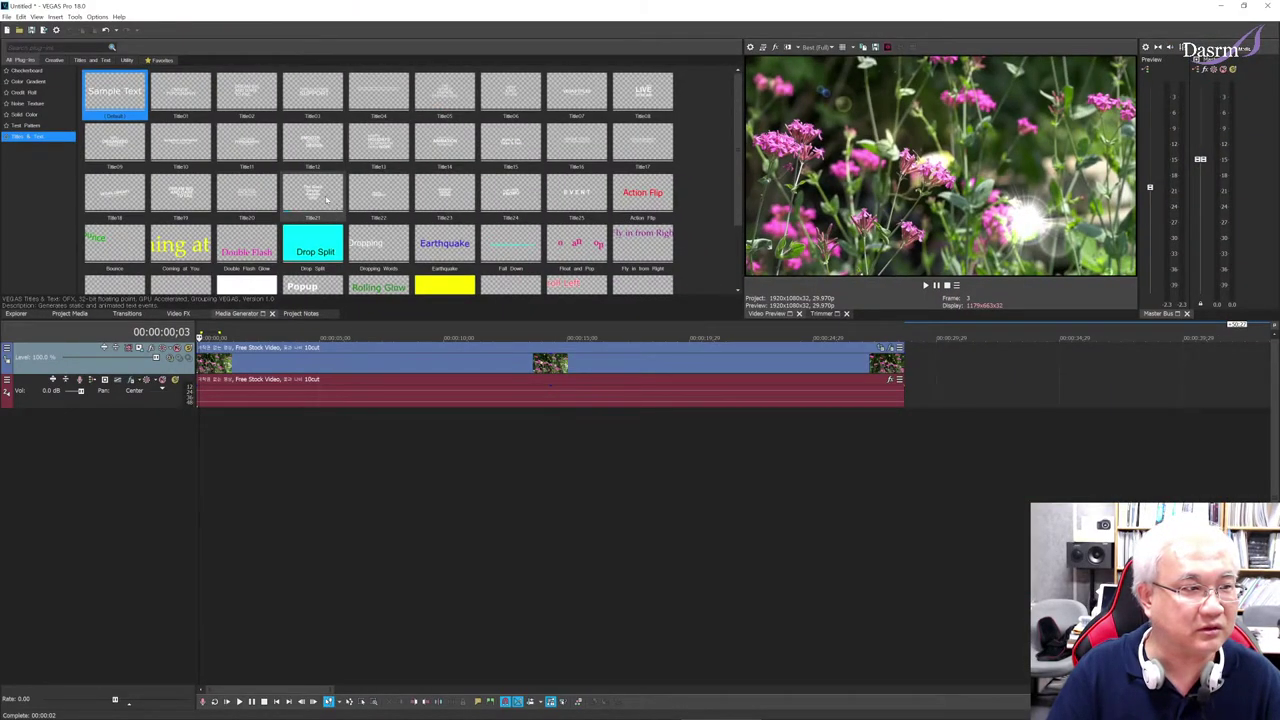
{"action": "left_click_drag", "start_coordinate": [313, 192], "coordinate": [301, 286]}
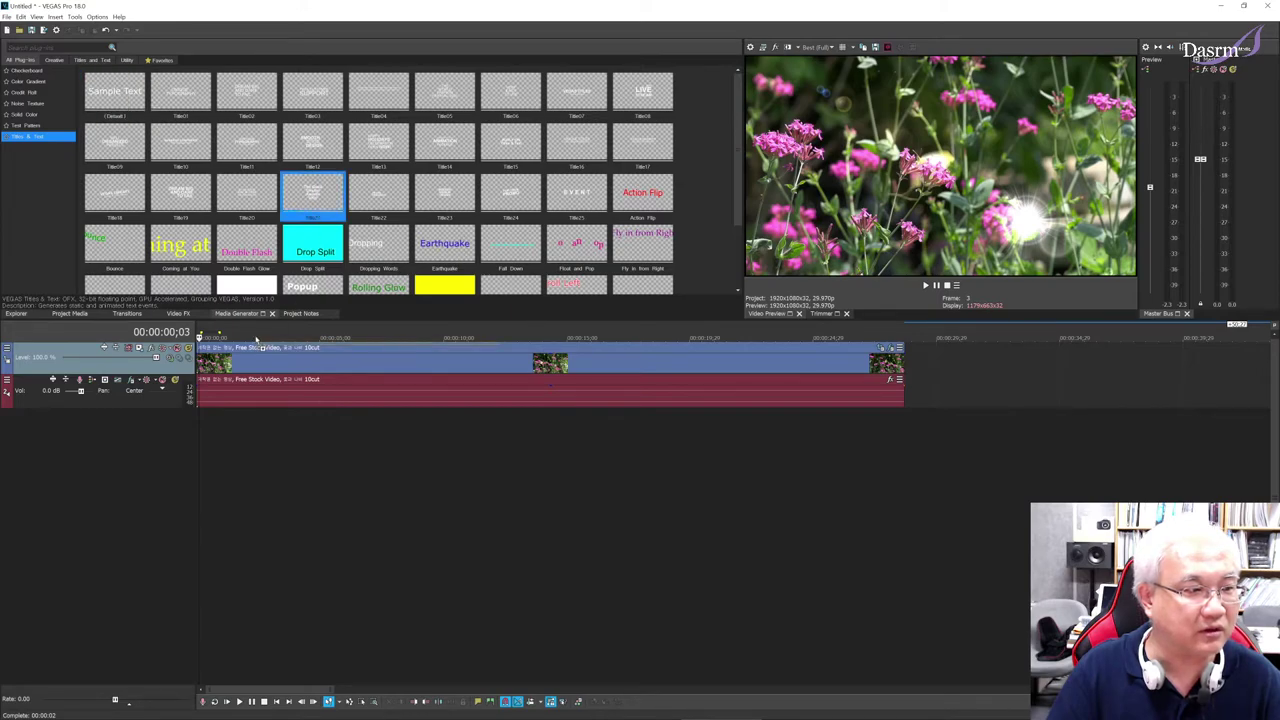
{"action": "left_click_drag", "start_coordinate": [257, 338], "coordinate": [258, 345]}
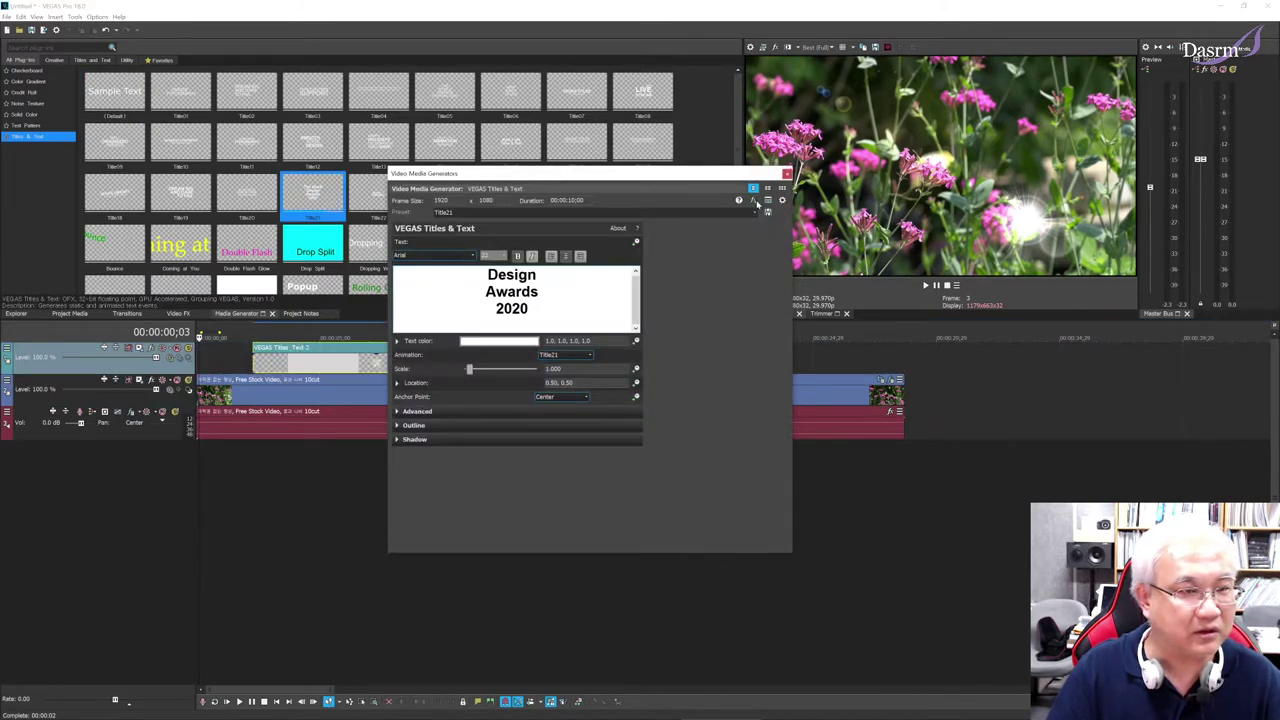
{"action": "left_click", "coordinate": [787, 175]}
Step: Play the Title21 text over the flower clip to preview its animation and delete the title event
{"action": "key", "text": "space"}
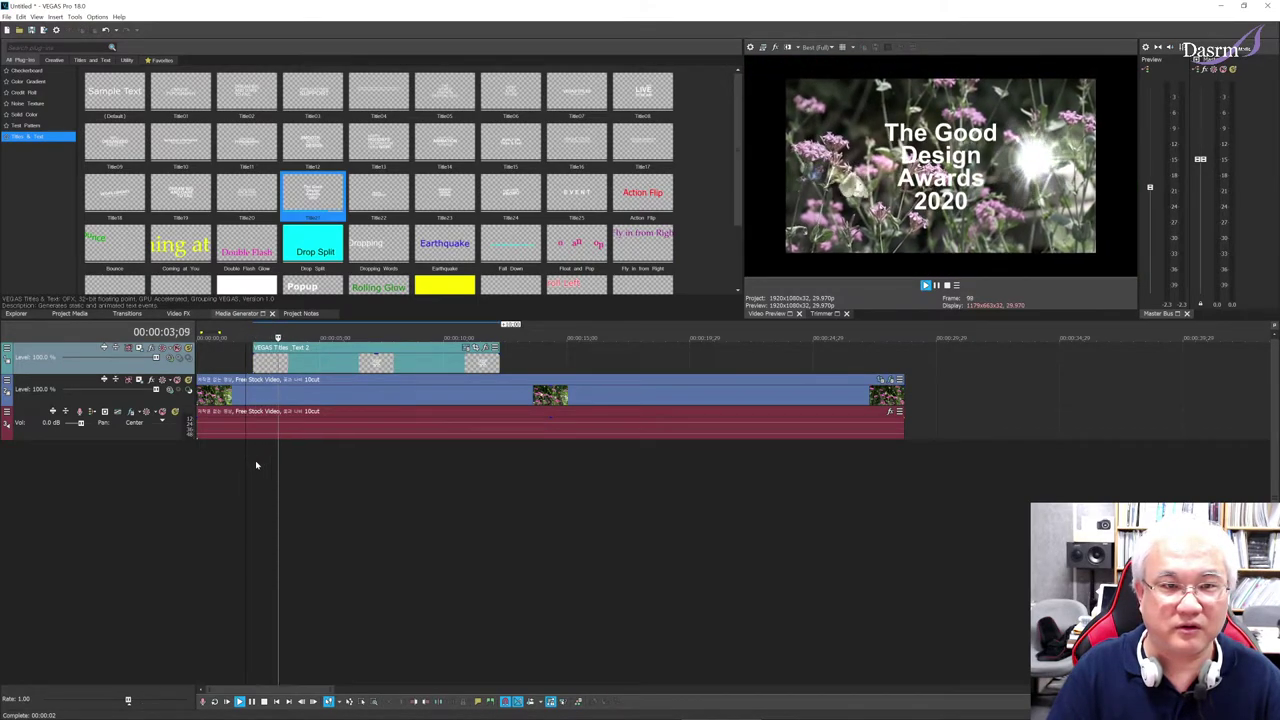
{"action": "key", "text": "space"}
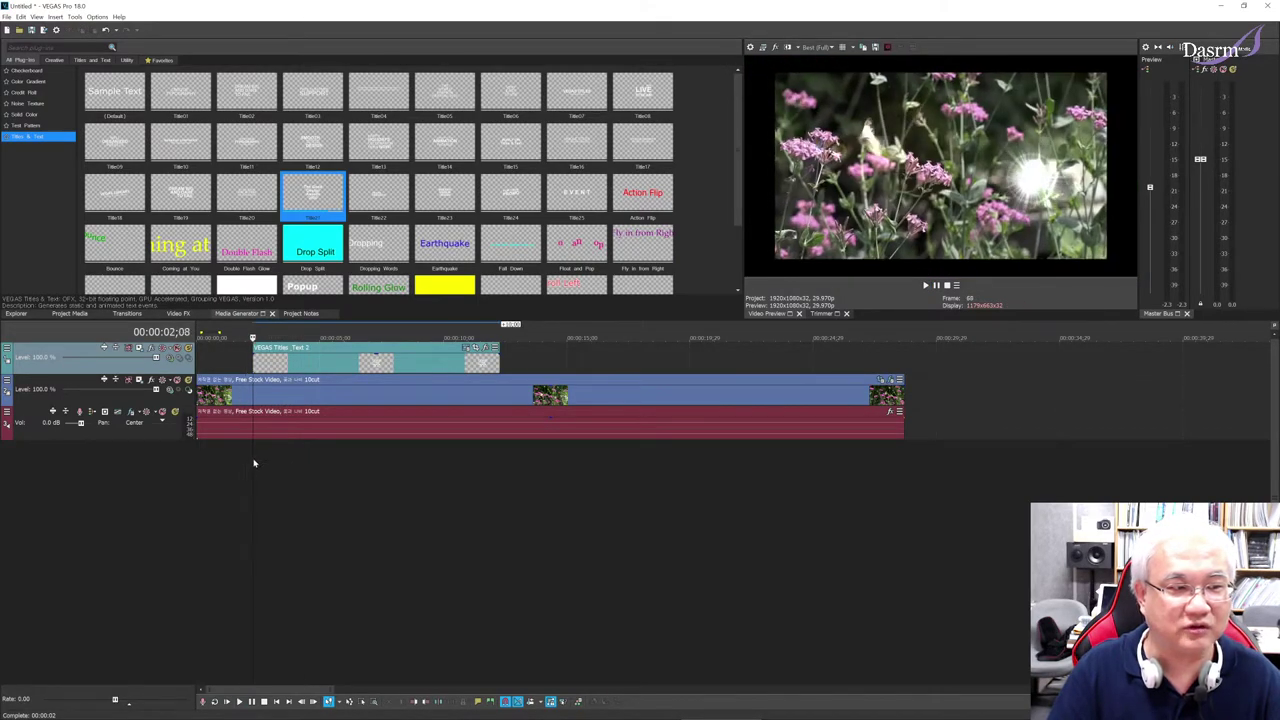
{"action": "key", "text": "space"}
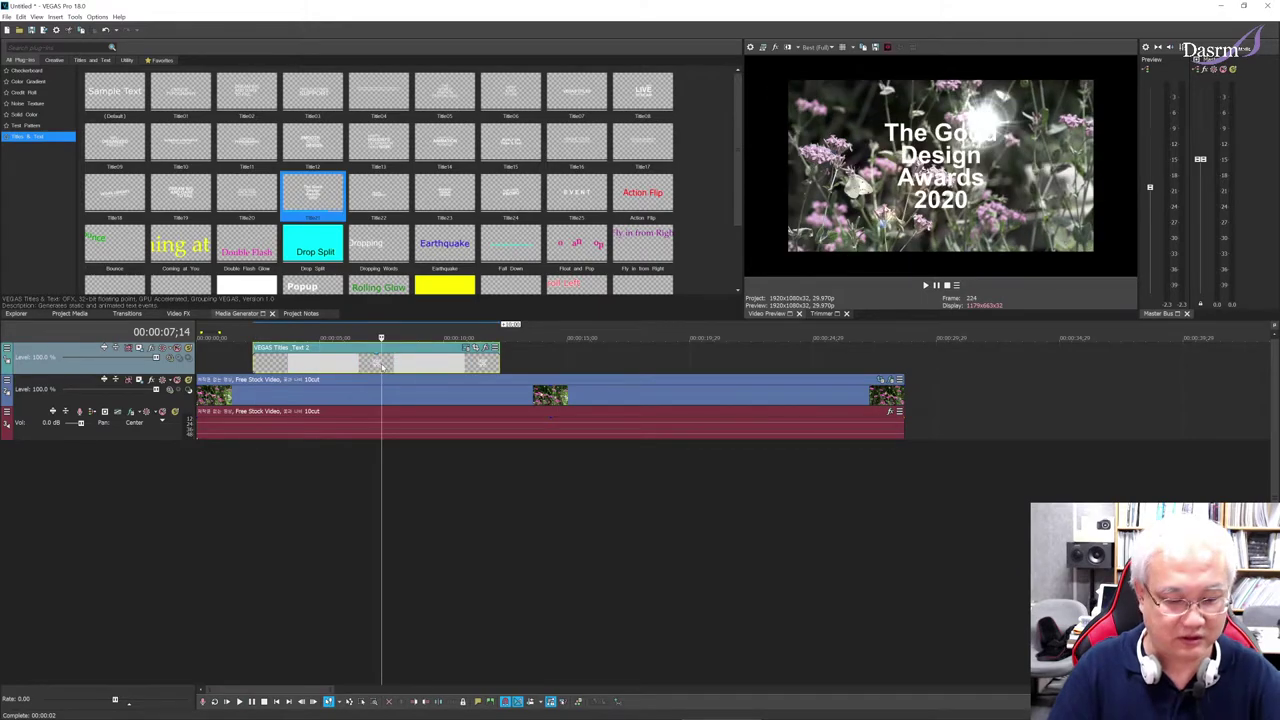
{"action": "key", "text": "Delete"}
Step: Place the Title23 preset on the title track about two seconds in and position the cursor just before it
{"action": "left_click", "coordinate": [376, 202]}
{"action": "left_click_drag", "start_coordinate": [447, 193], "coordinate": [265, 355]}
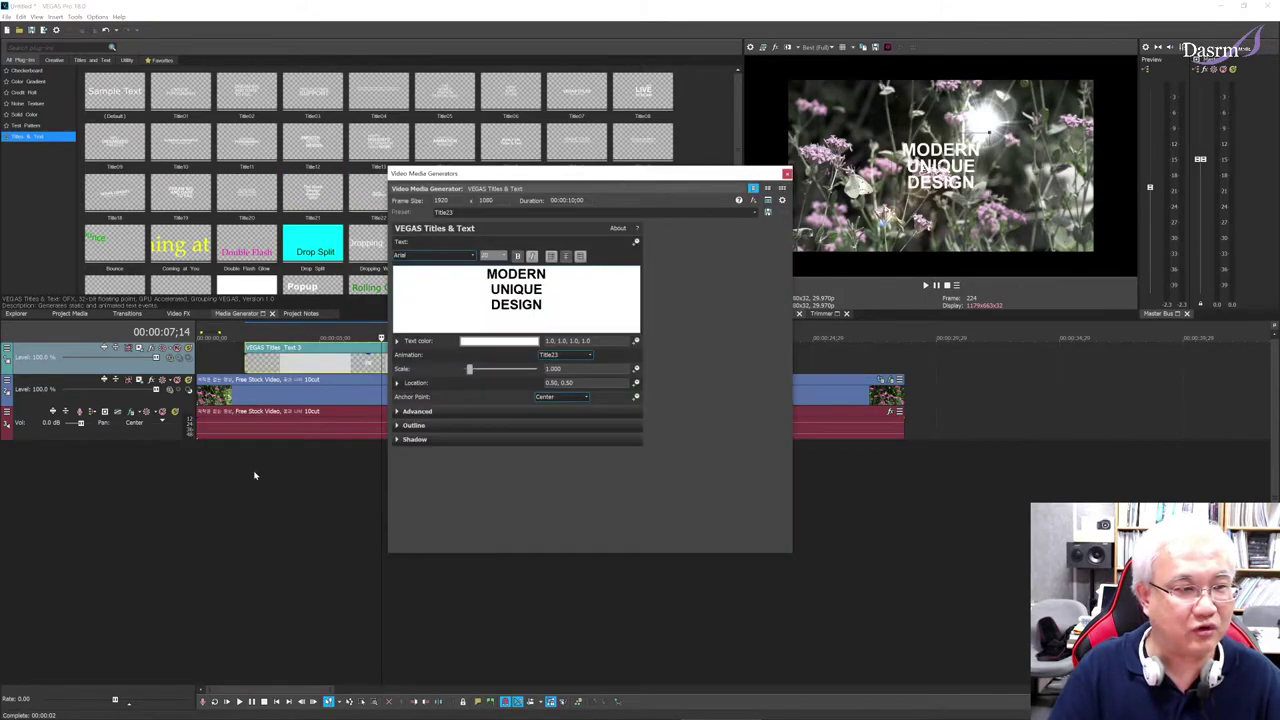
{"action": "left_click", "coordinate": [234, 470]}
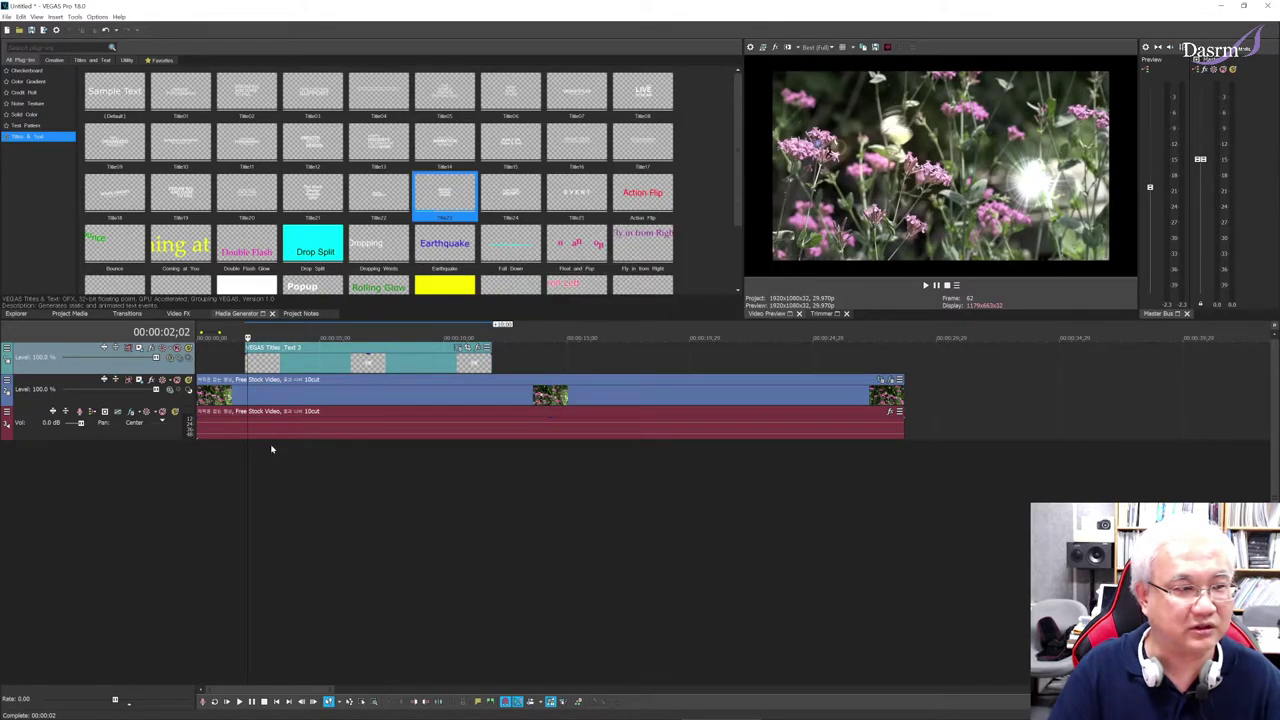
Step: Play the Title23 text to preview its animation and delete the title event
{"action": "key", "text": "space"}
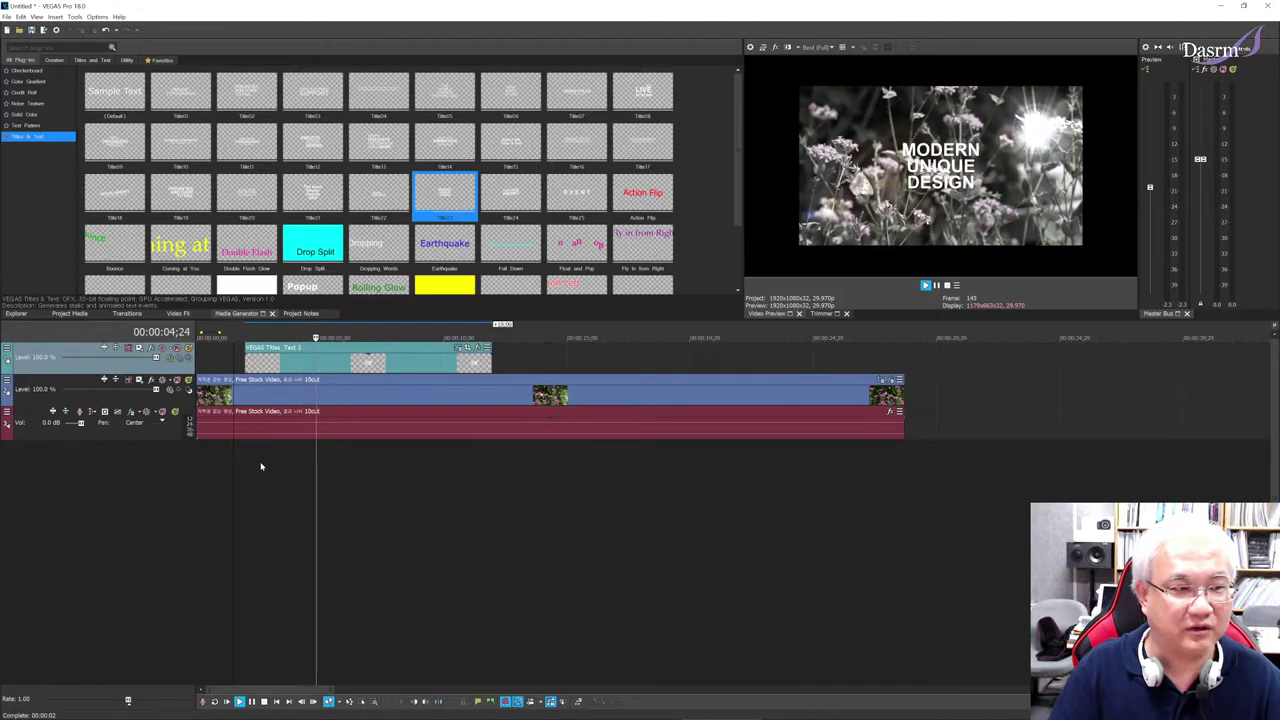
{"action": "key", "text": "space"}
{"action": "left_click", "coordinate": [439, 362]}
{"action": "key", "text": "Delete"}
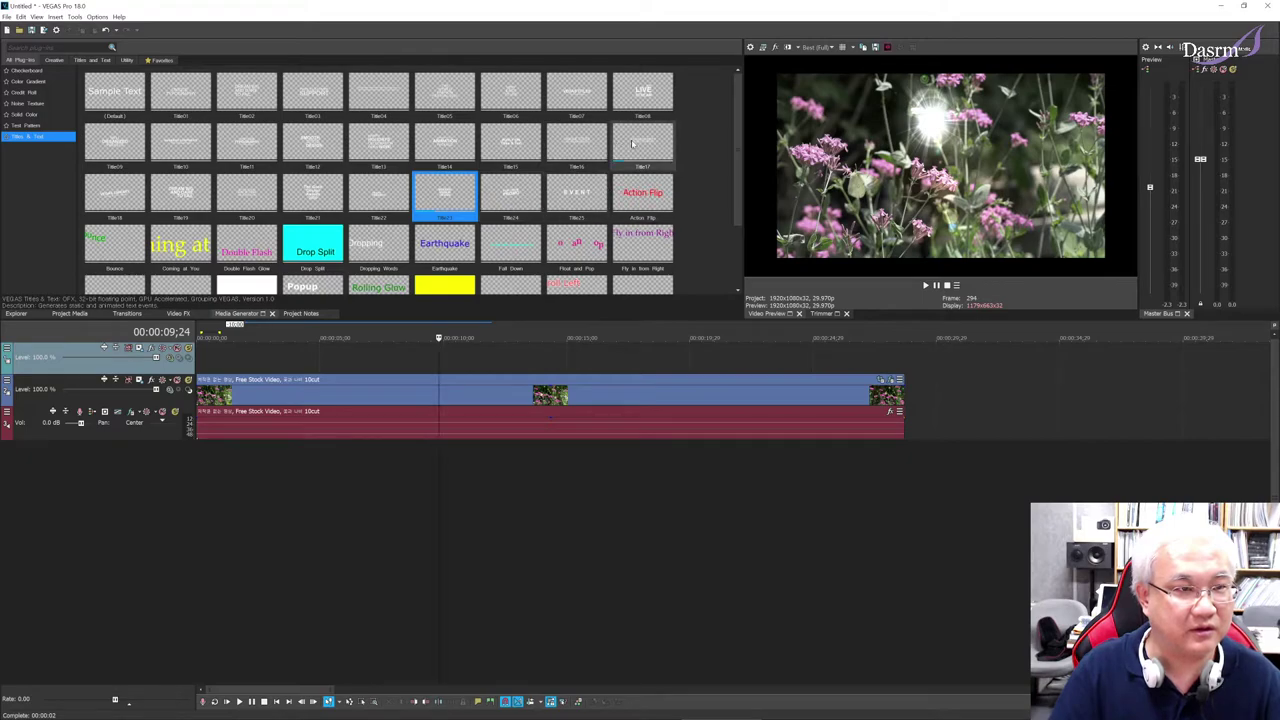
Step: Place the Title13 preset on the title track at about 00:00:03;18 and play its text animation over the flower clip
{"action": "left_click_drag", "start_coordinate": [378, 142], "coordinate": [286, 350]}
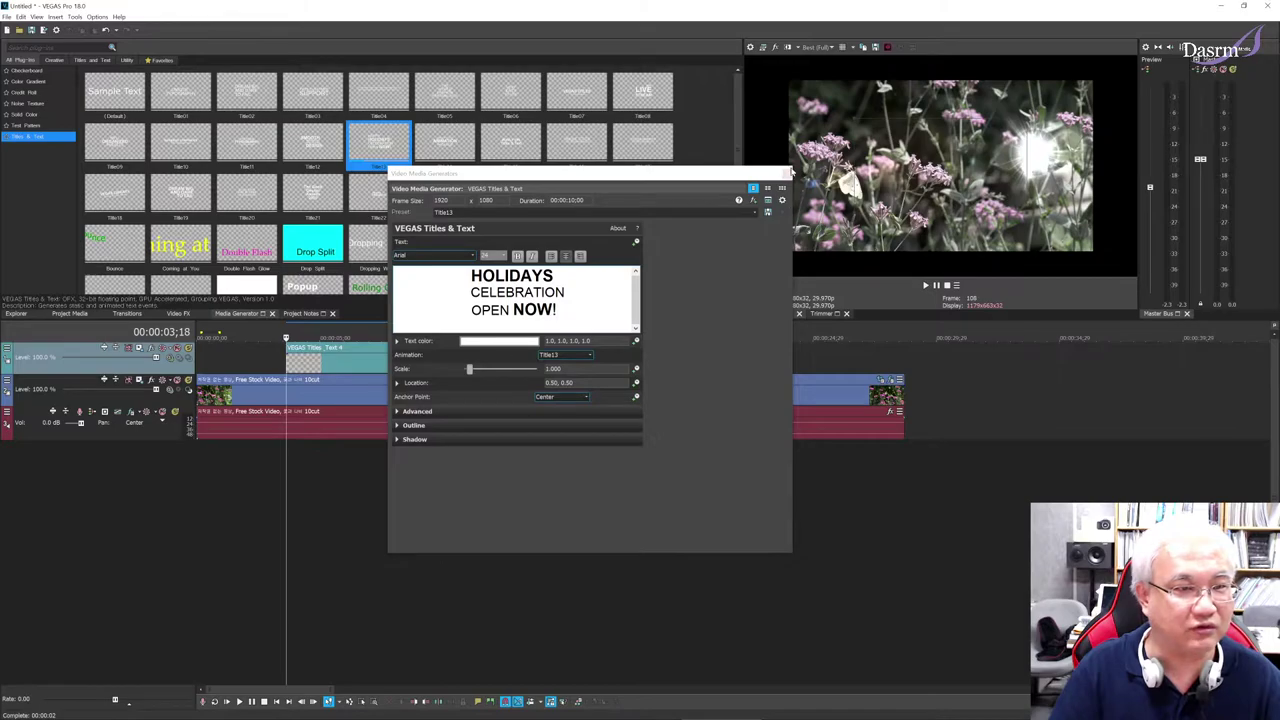
{"action": "left_click", "coordinate": [790, 171]}
{"action": "key", "text": "space"}
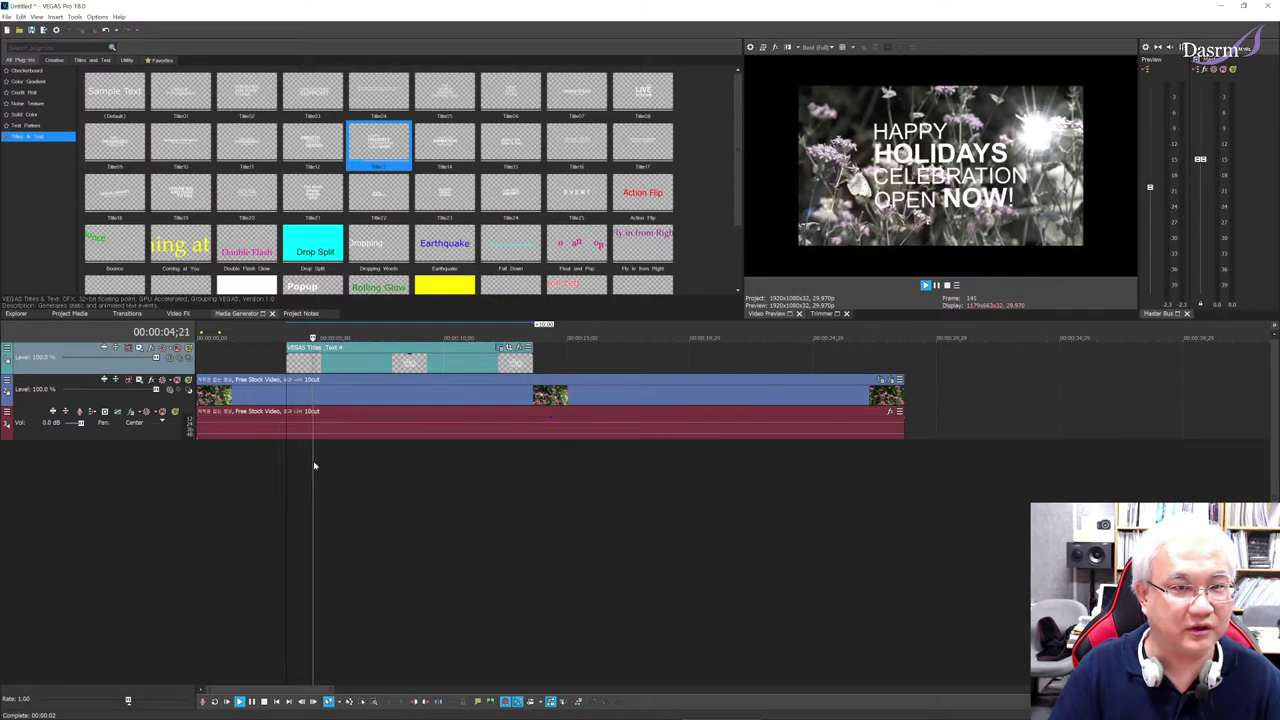
{"action": "left_click", "coordinate": [288, 466]}
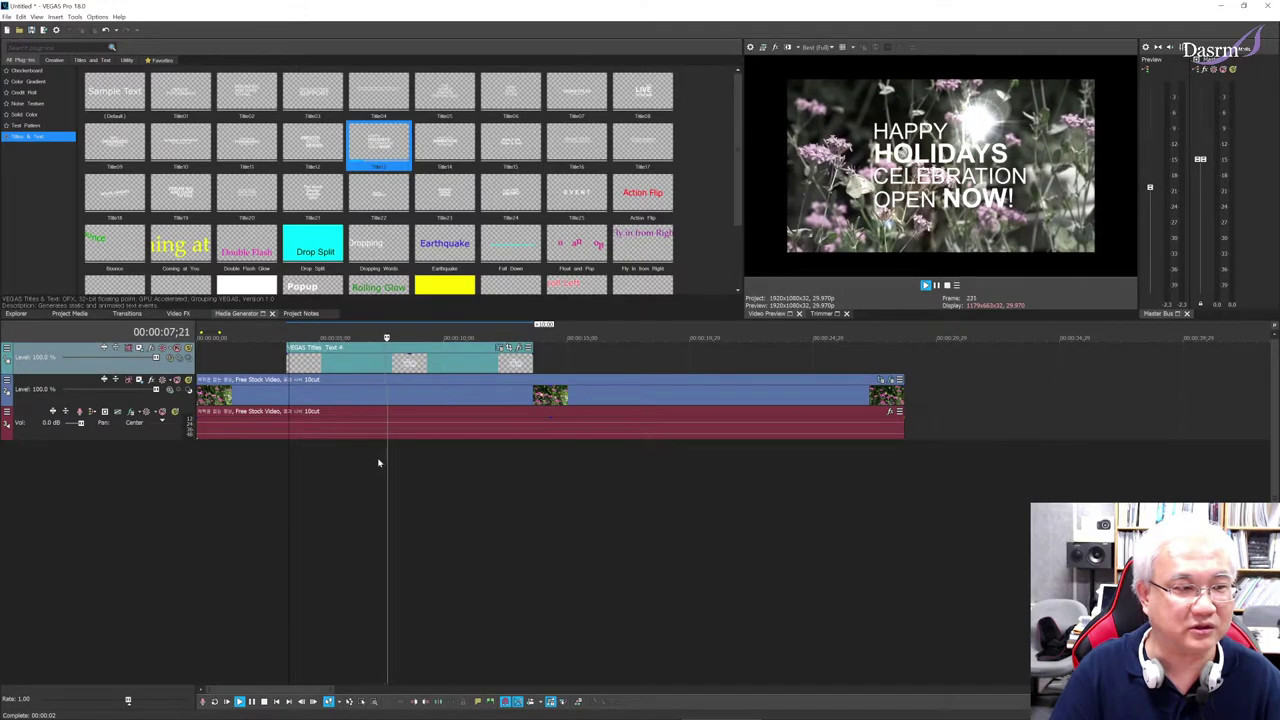
{"action": "key", "text": "space"}
Step: Examine the Advanced and Shadow settings of the Title13 event and delete the event from the title track
{"action": "left_click", "coordinate": [379, 365]}
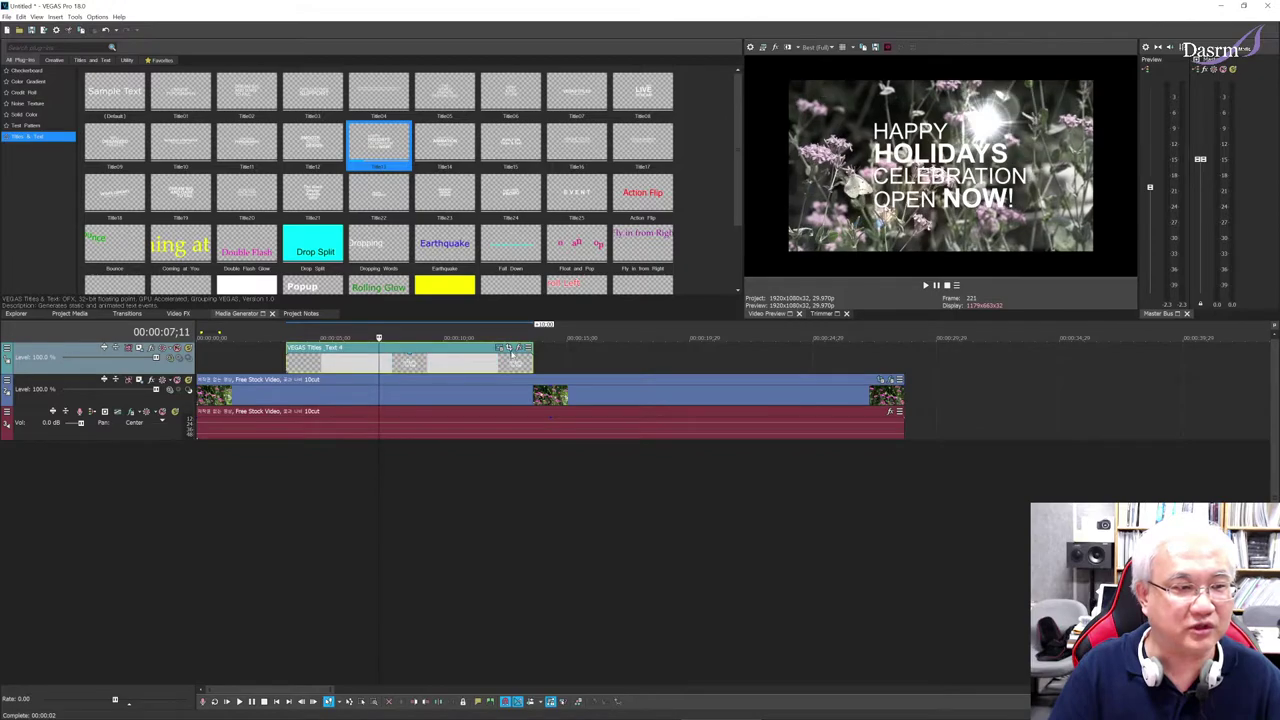
{"action": "left_click", "coordinate": [502, 350]}
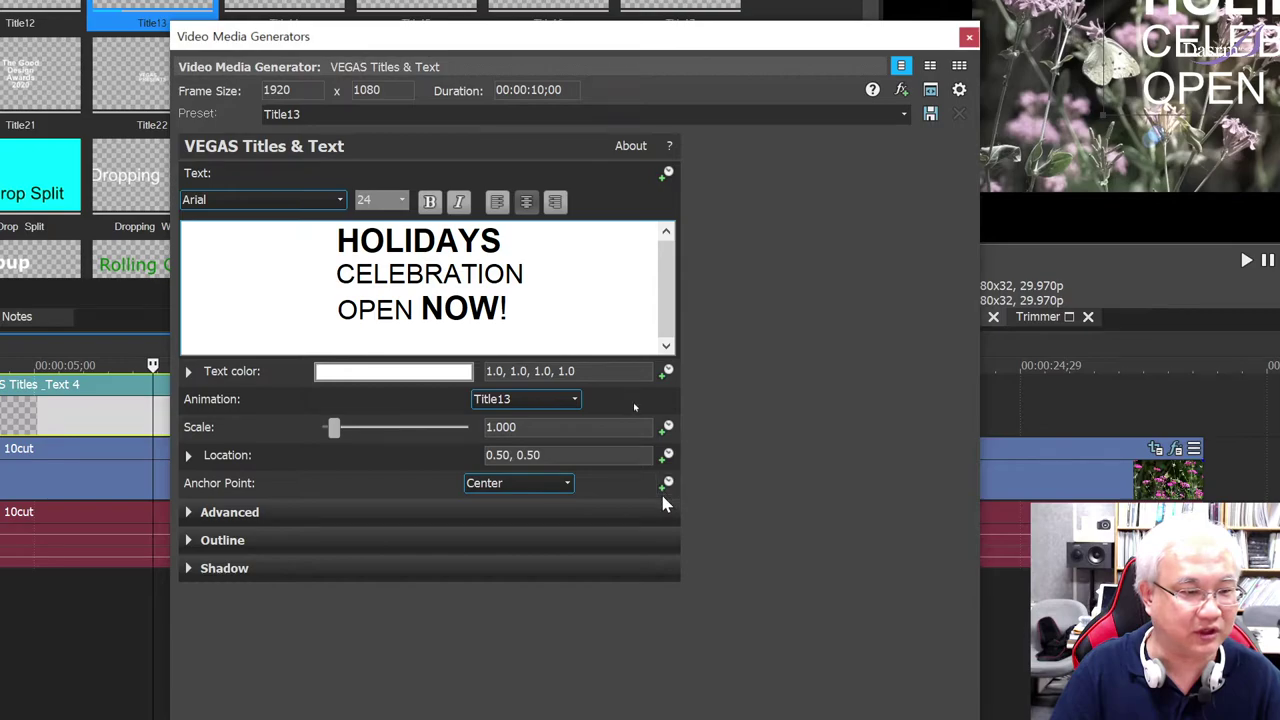
{"action": "left_click", "coordinate": [191, 512]}
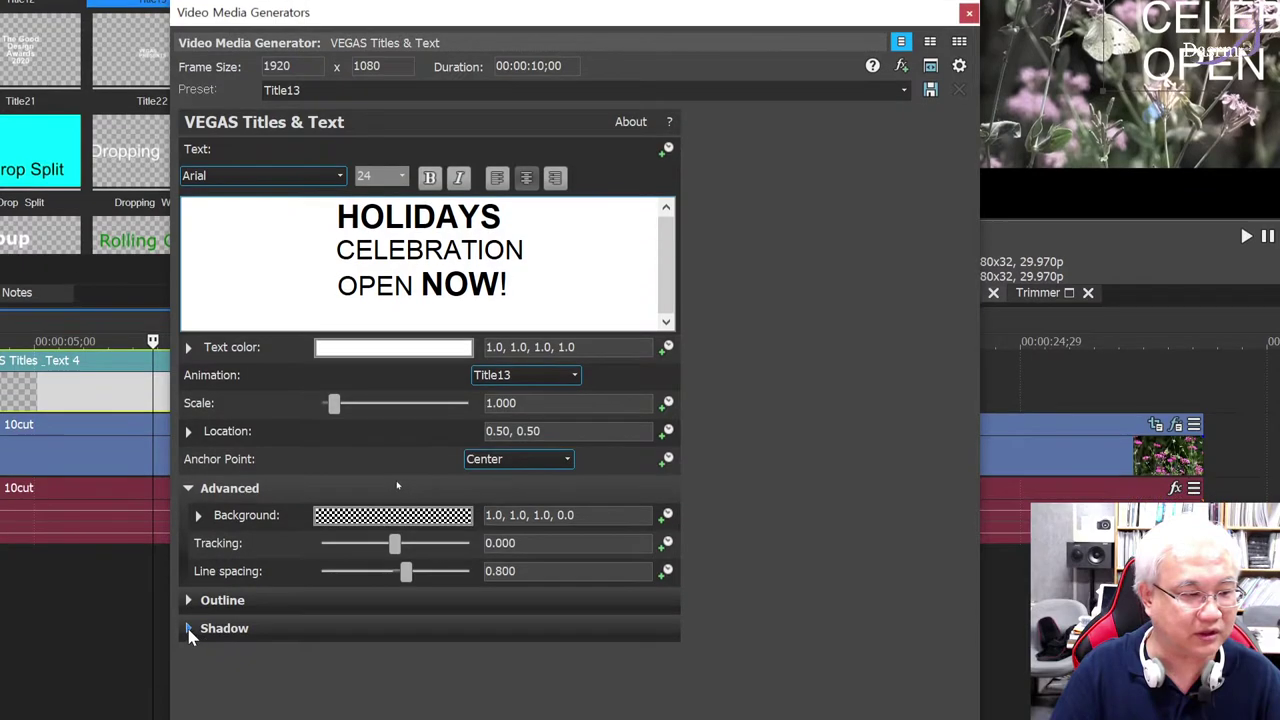
{"action": "left_click", "coordinate": [189, 651]}
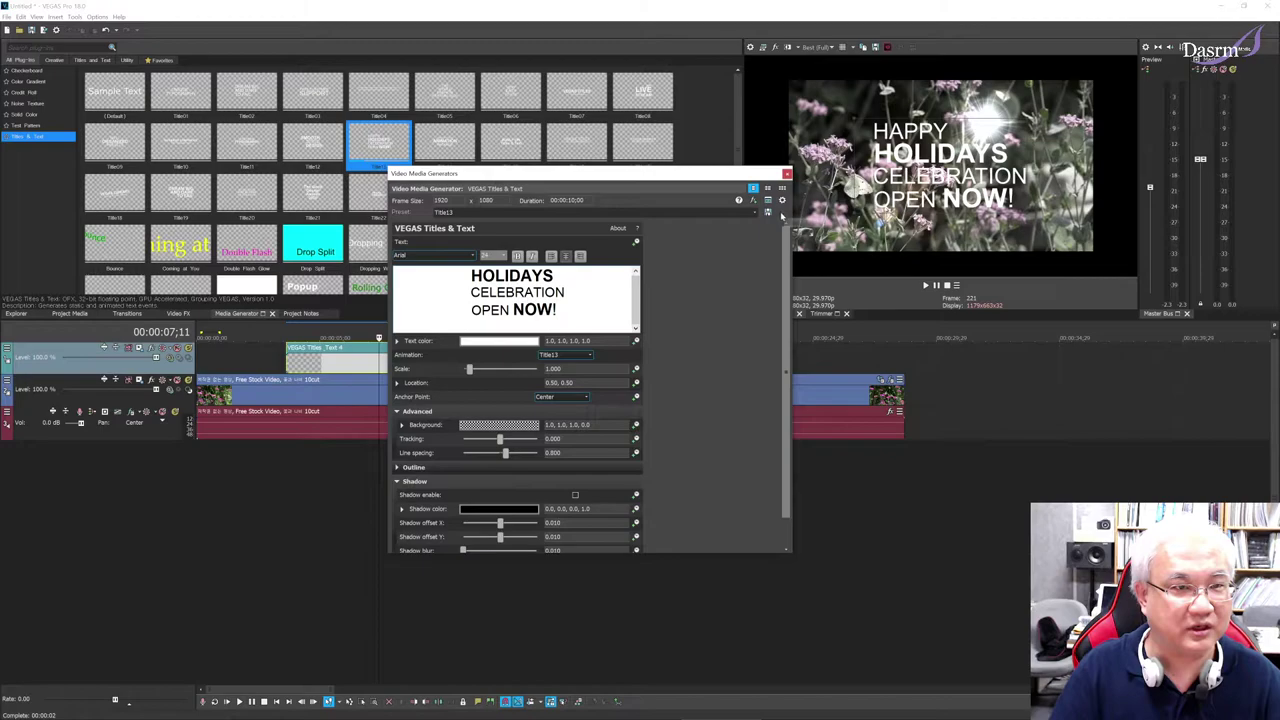
{"action": "left_click", "coordinate": [787, 174]}
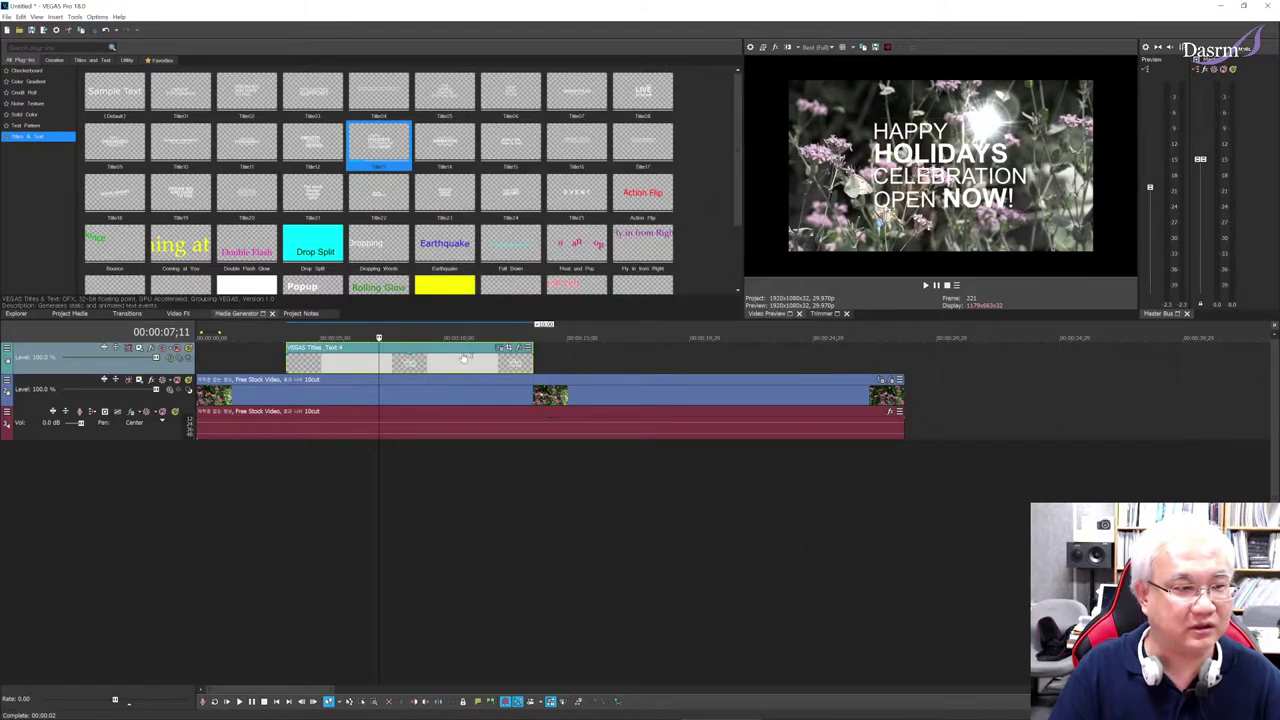
{"action": "left_click", "coordinate": [410, 357]}
{"action": "key", "text": "Delete"}
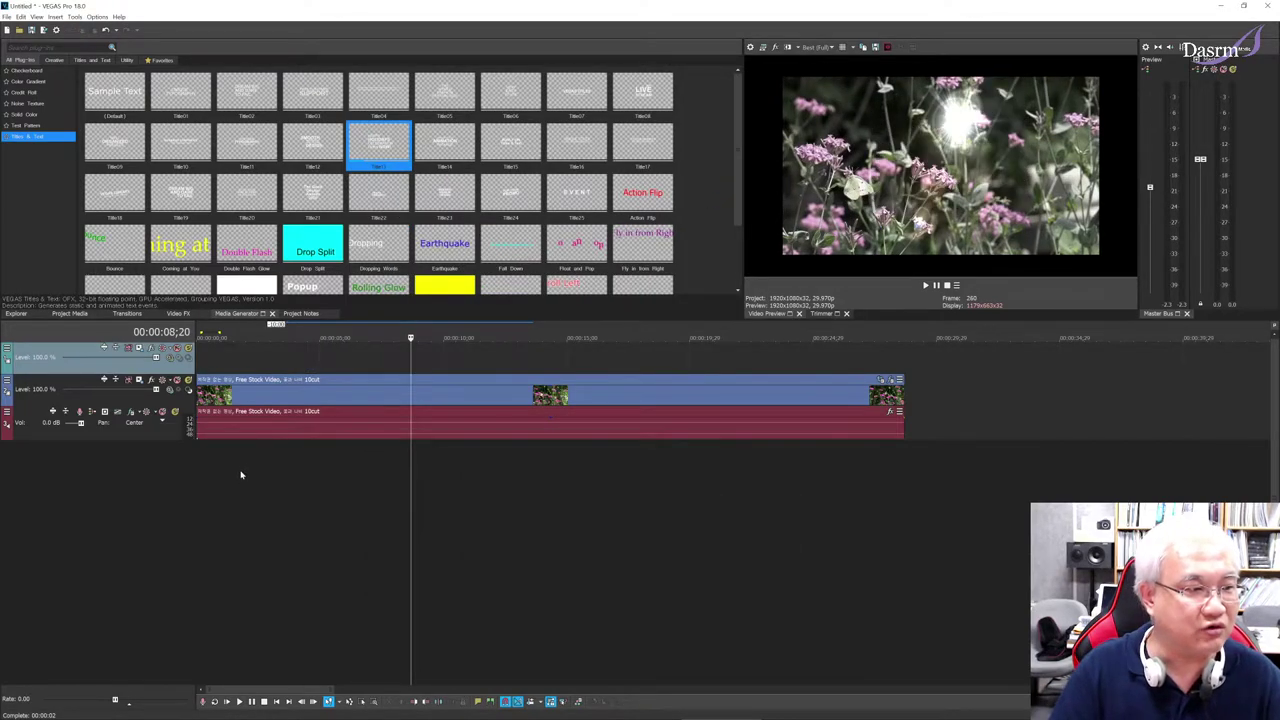
Step: Place the (Default) Sample Text preset on the title track at 00:00:01;21 and close its settings
{"action": "left_click", "coordinate": [239, 474]}
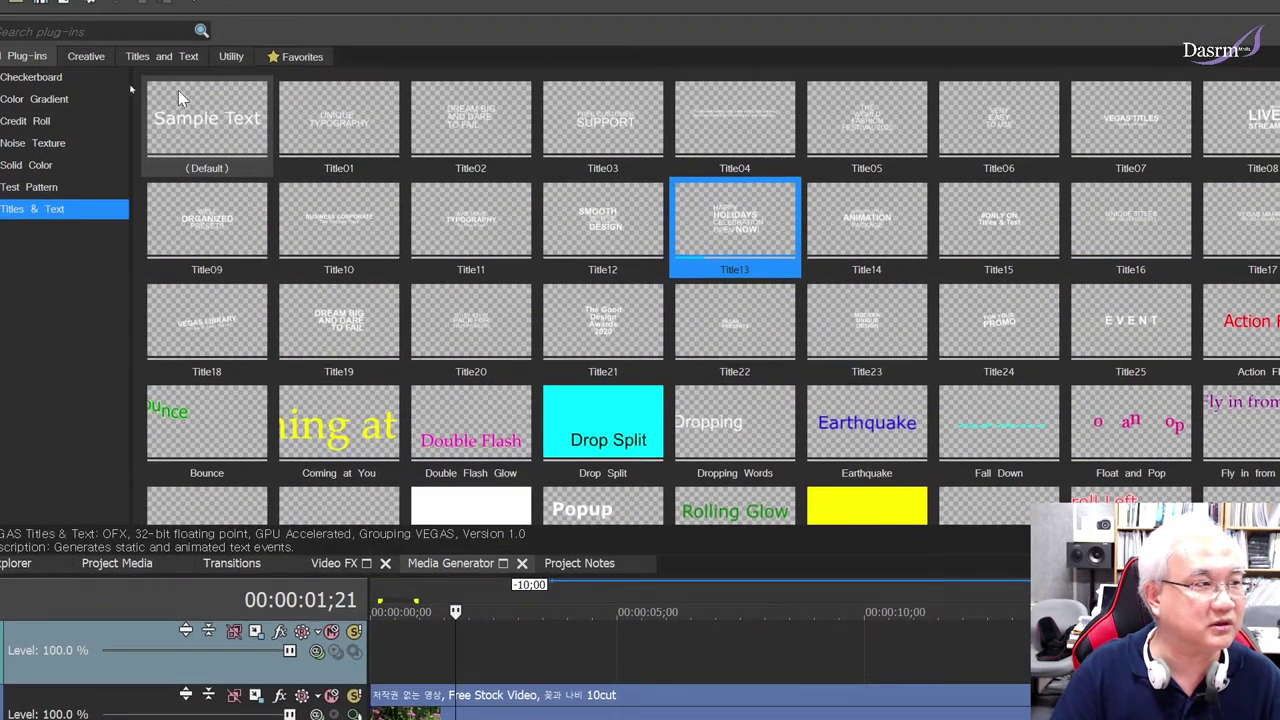
{"action": "left_click_drag", "start_coordinate": [205, 120], "coordinate": [461, 674]}
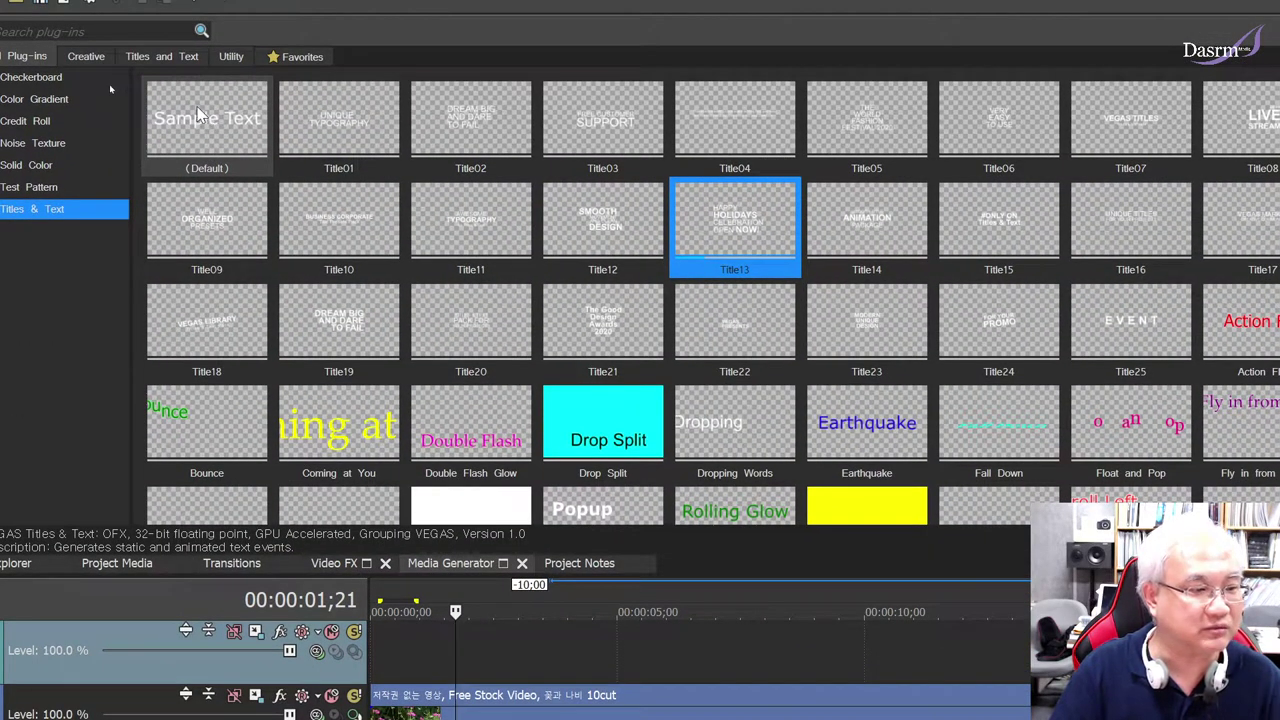
{"action": "left_click_drag", "start_coordinate": [462, 601], "coordinate": [476, 605]}
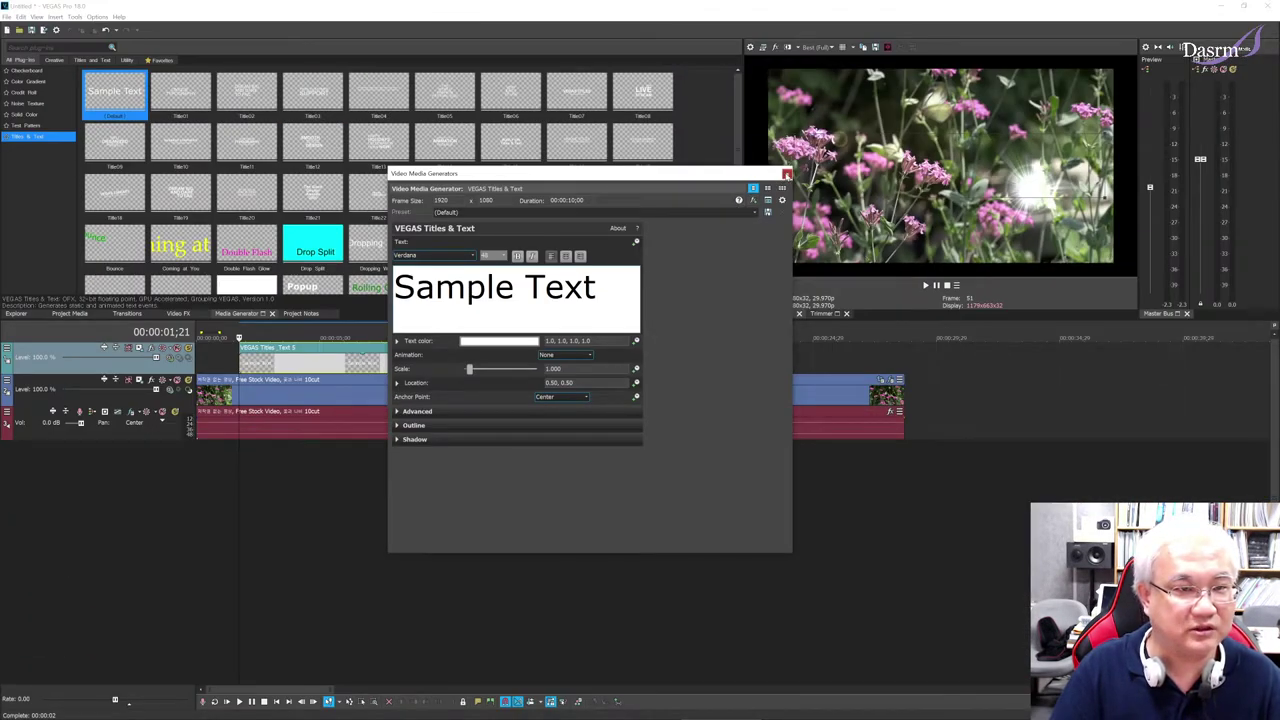
{"action": "left_click", "coordinate": [787, 175]}
Step: Check the plain Sample Text over the flower clip at several points between about 00:00:01;27 and 00:00:03;28
{"action": "left_click", "coordinate": [261, 463]}
{"action": "left_click", "coordinate": [246, 457]}
{"action": "left_click", "coordinate": [266, 457]}
{"action": "left_click", "coordinate": [278, 459]}
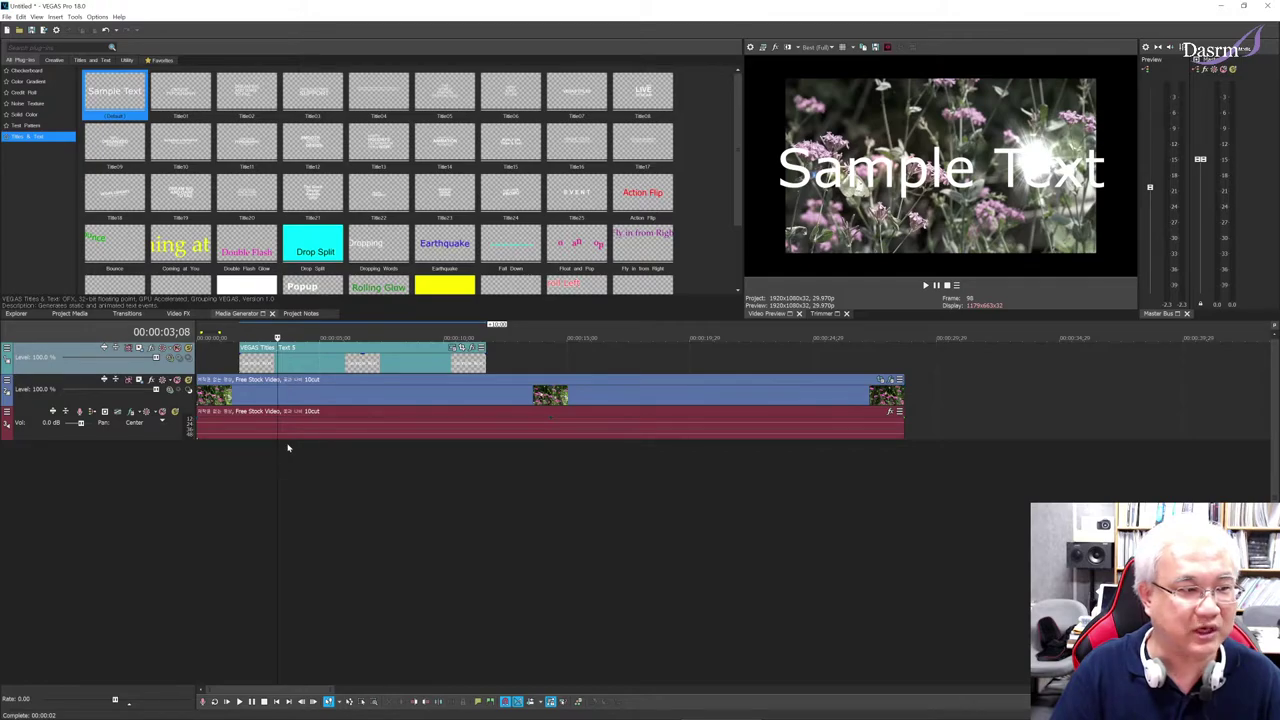
{"action": "left_click", "coordinate": [245, 450]}
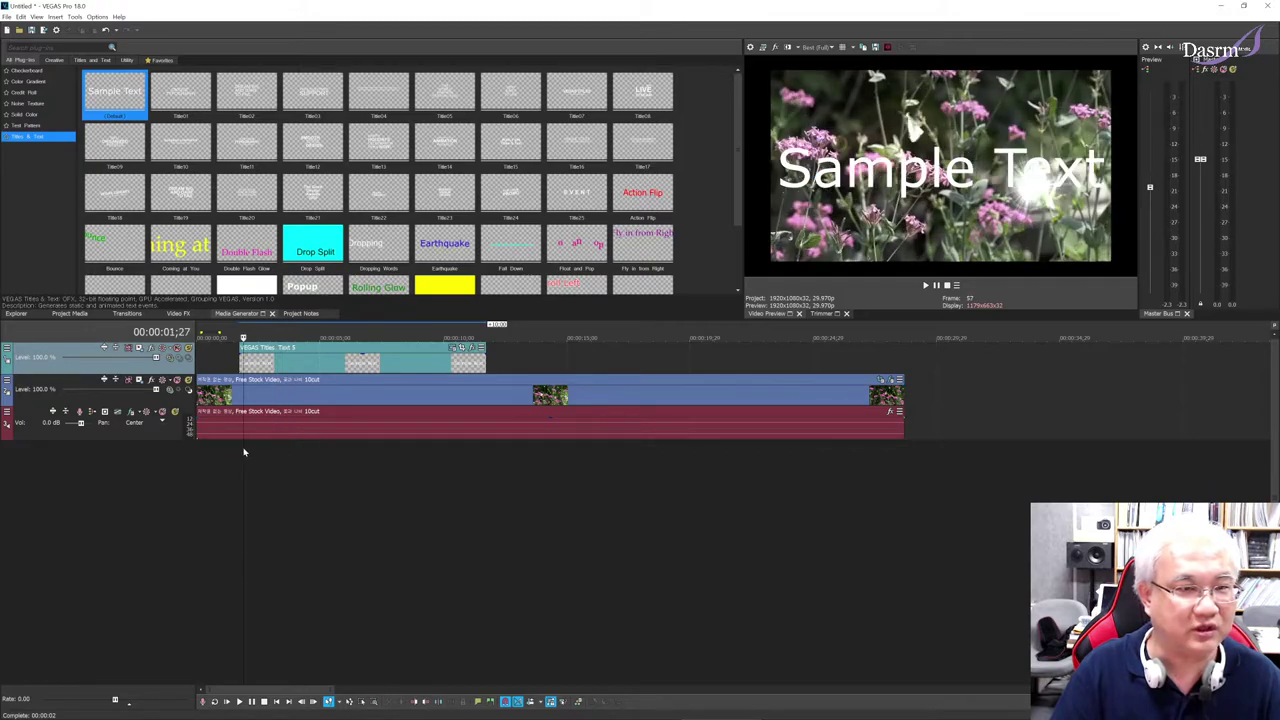
{"action": "left_click", "coordinate": [294, 457]}
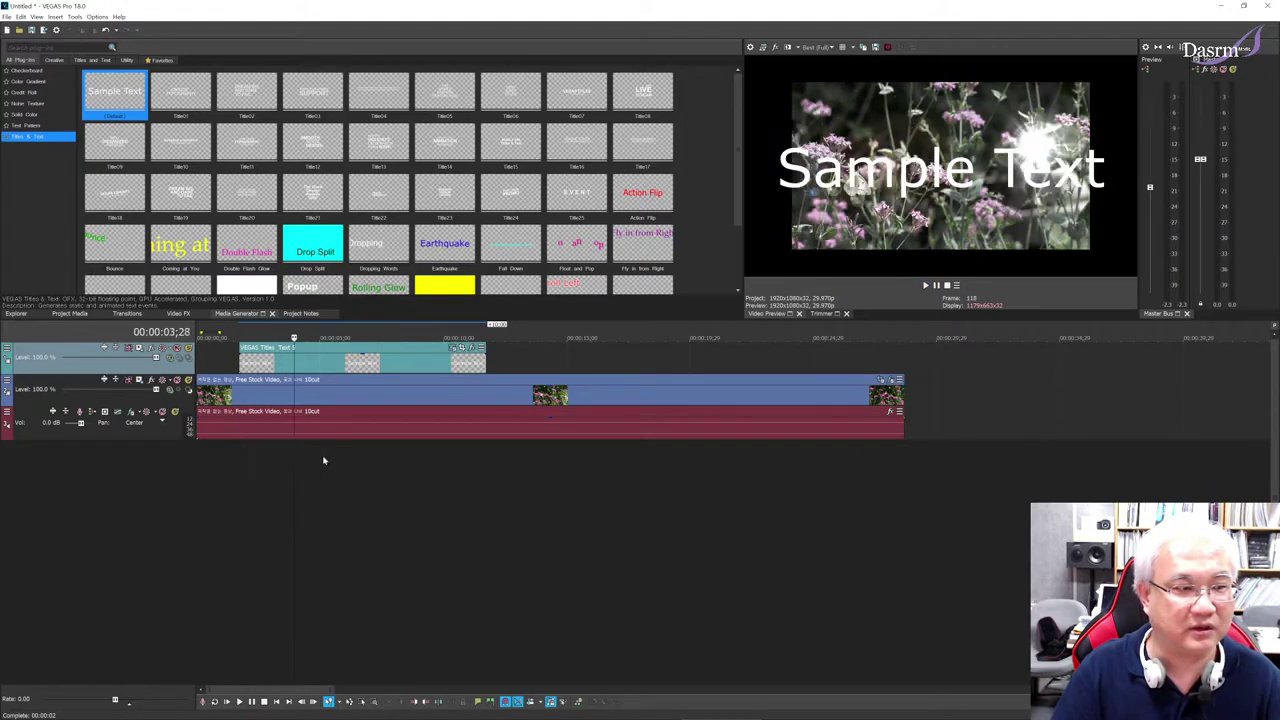
Step: Remove the Lens Flare and Black and White effects from the flower clip
{"action": "left_click", "coordinate": [888, 381]}
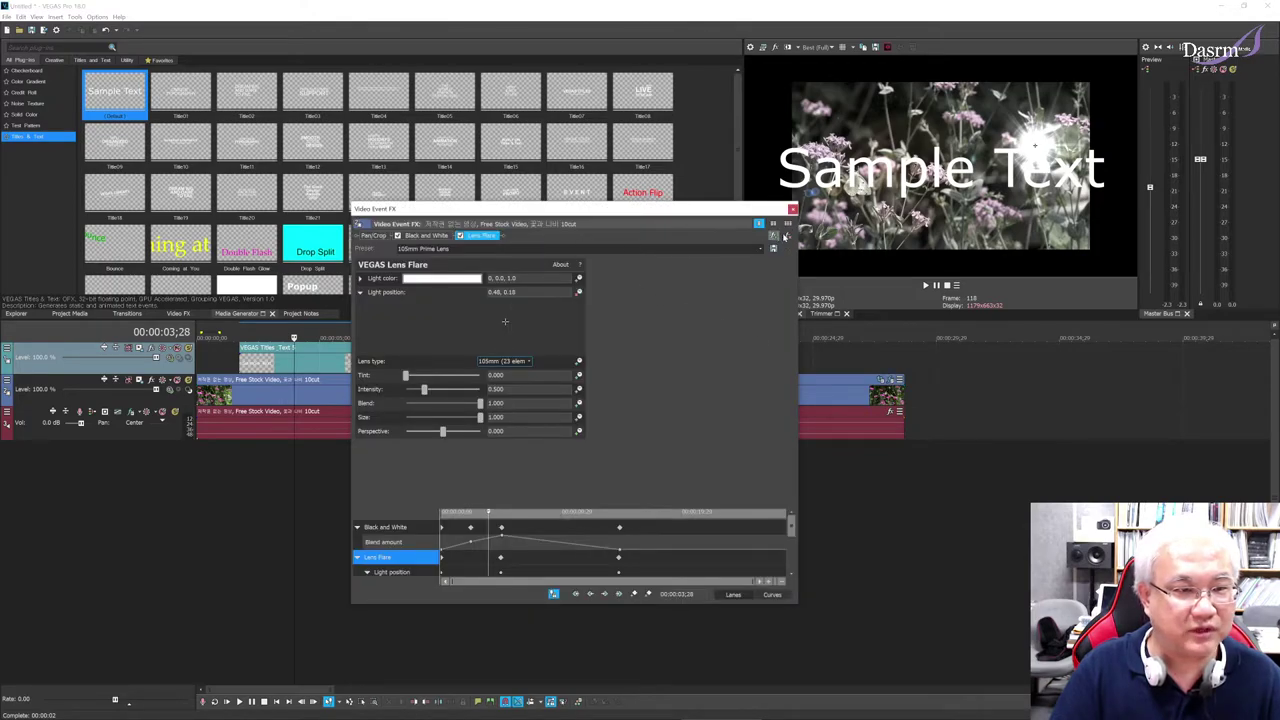
{"action": "left_click", "coordinate": [789, 235]}
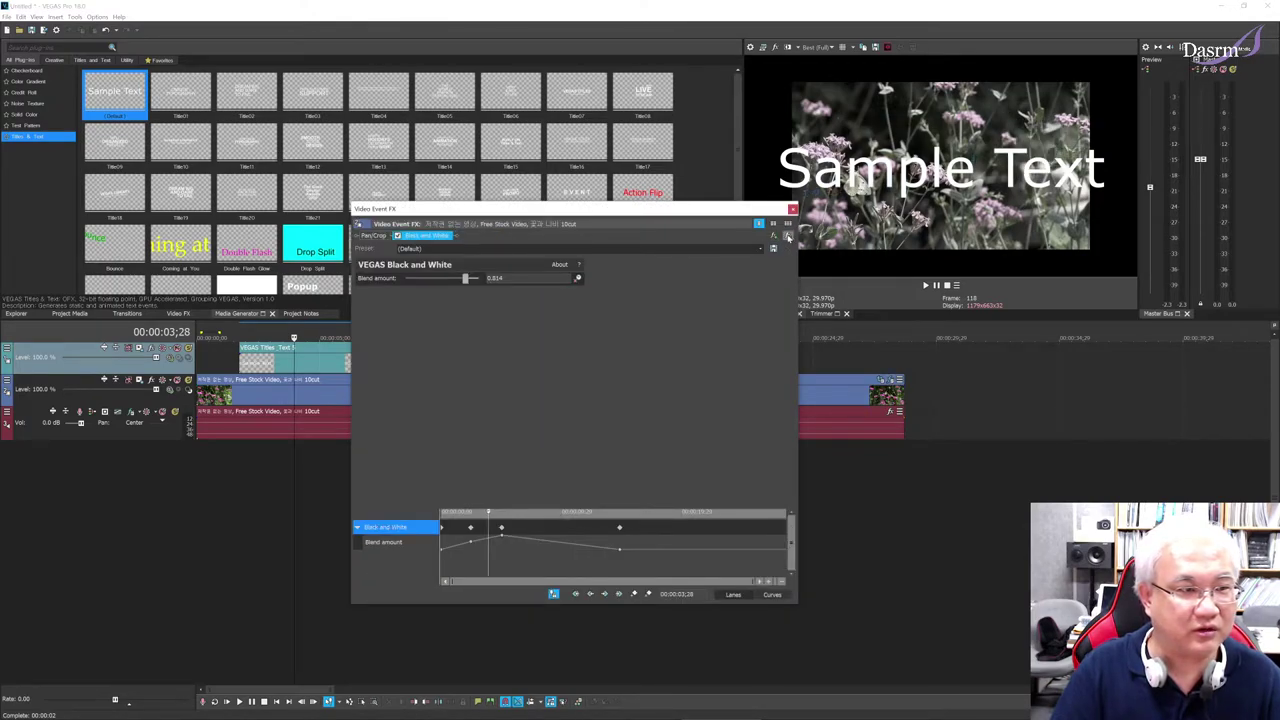
{"action": "left_click", "coordinate": [789, 235]}
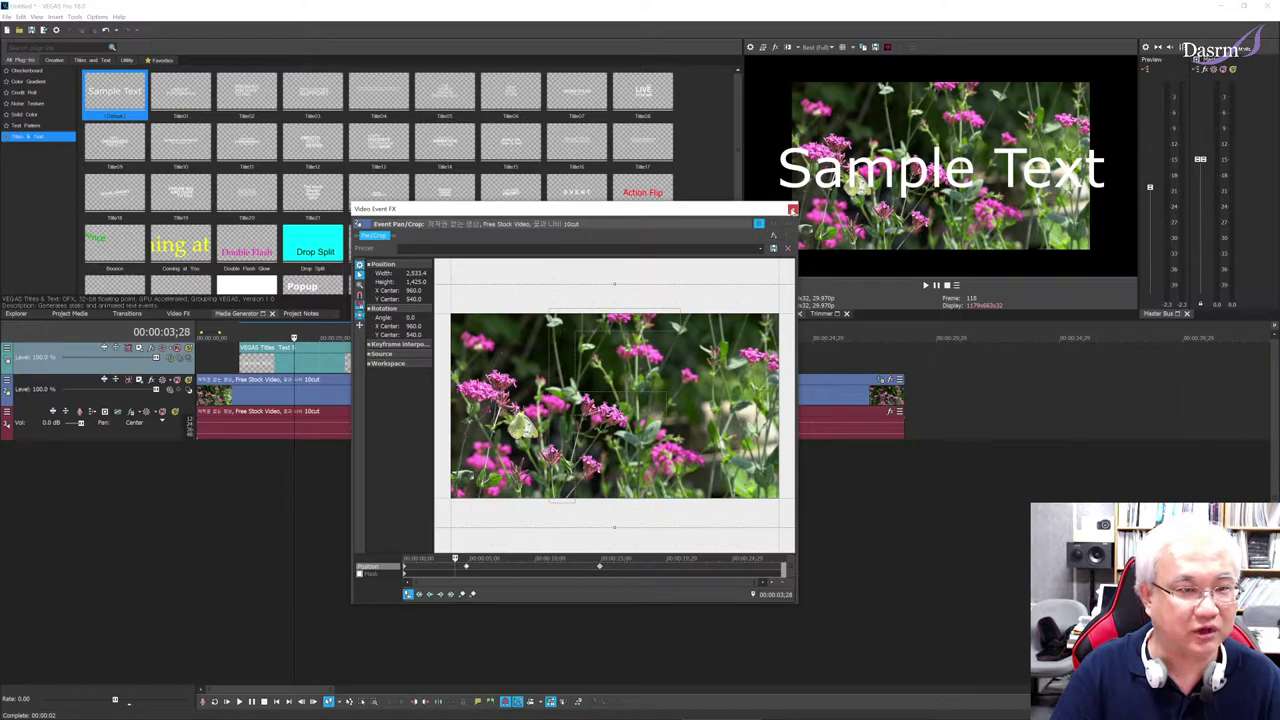
Step: Delete the two Pan/Crop position keyframes after the first one on the flower clip and close the effect settings
{"action": "right_click", "coordinate": [601, 568]}
{"action": "left_click", "coordinate": [620, 611]}
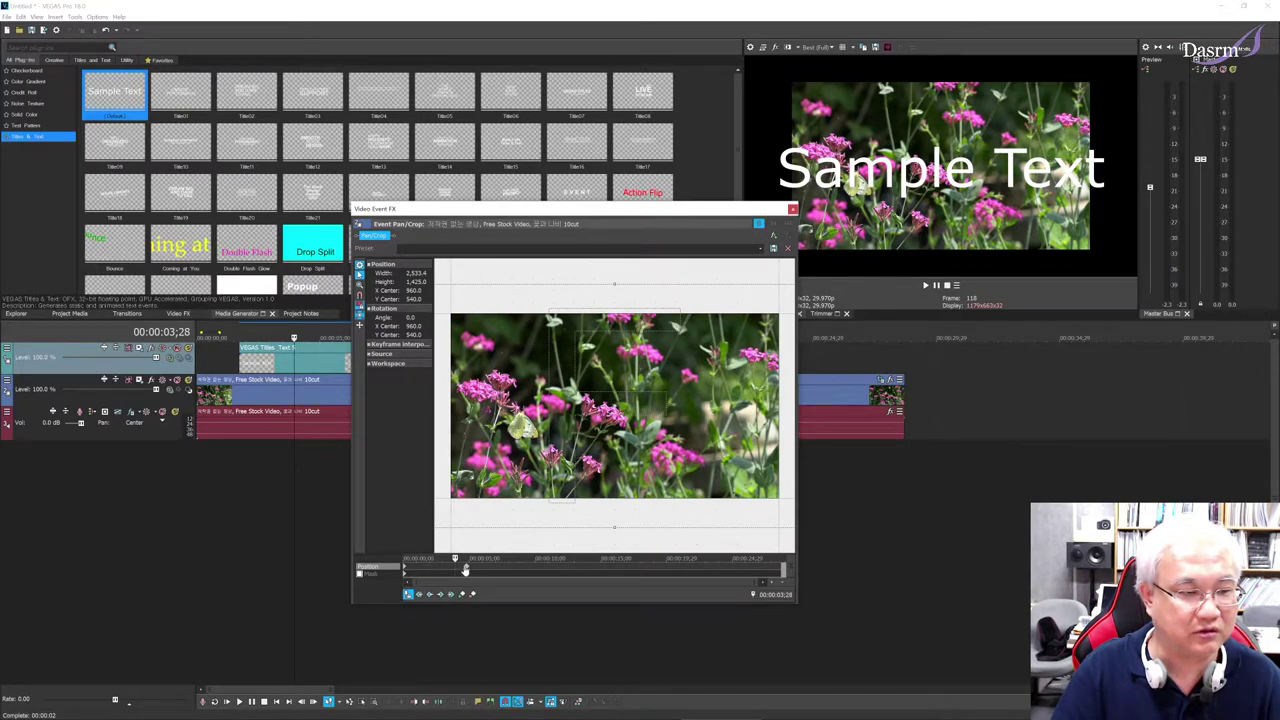
{"action": "right_click", "coordinate": [466, 568]}
{"action": "left_click", "coordinate": [490, 608]}
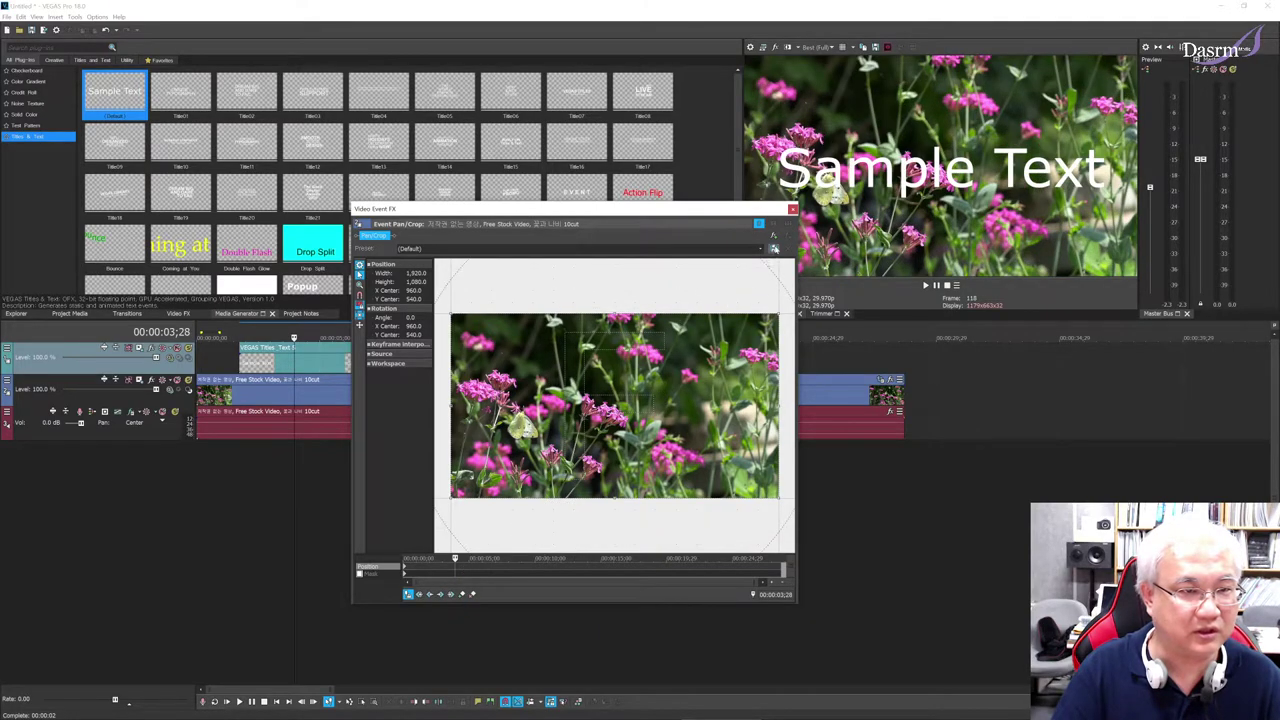
{"action": "left_click", "coordinate": [792, 210]}
Step: Play the start of the Sample Text event over the flower clip from just before the title
{"action": "left_click", "coordinate": [233, 461]}
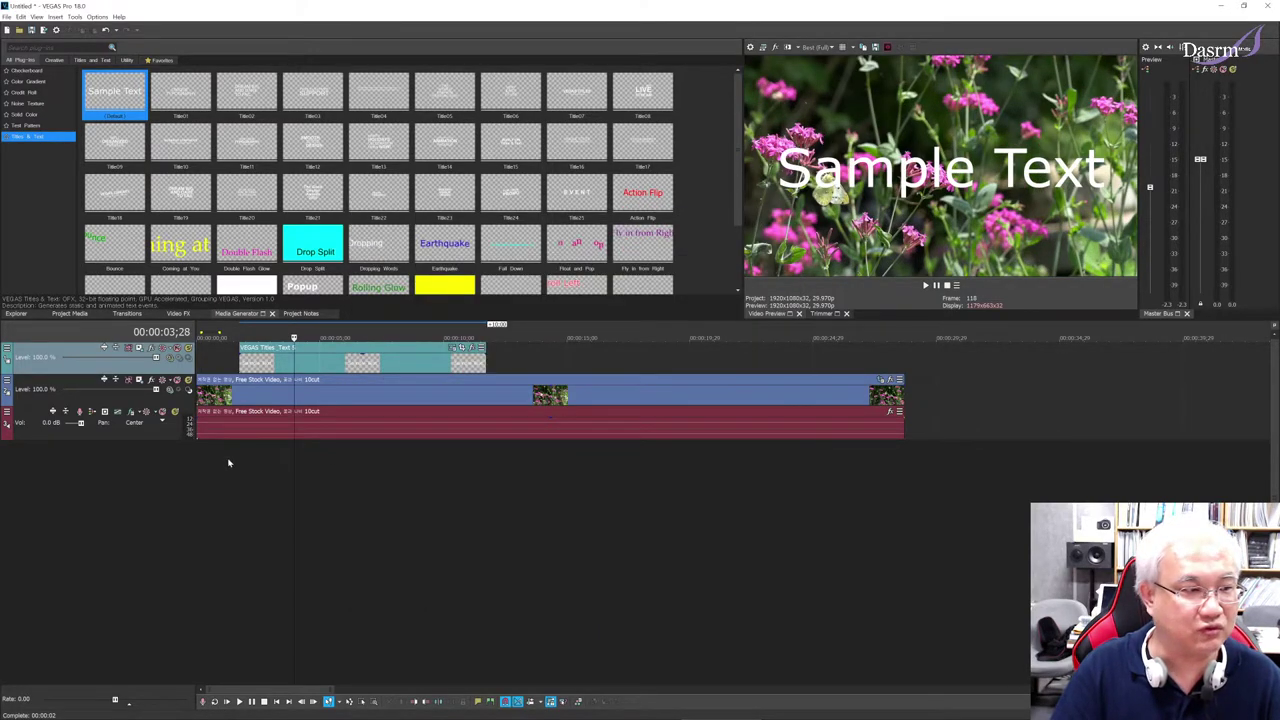
{"action": "key", "text": "space"}
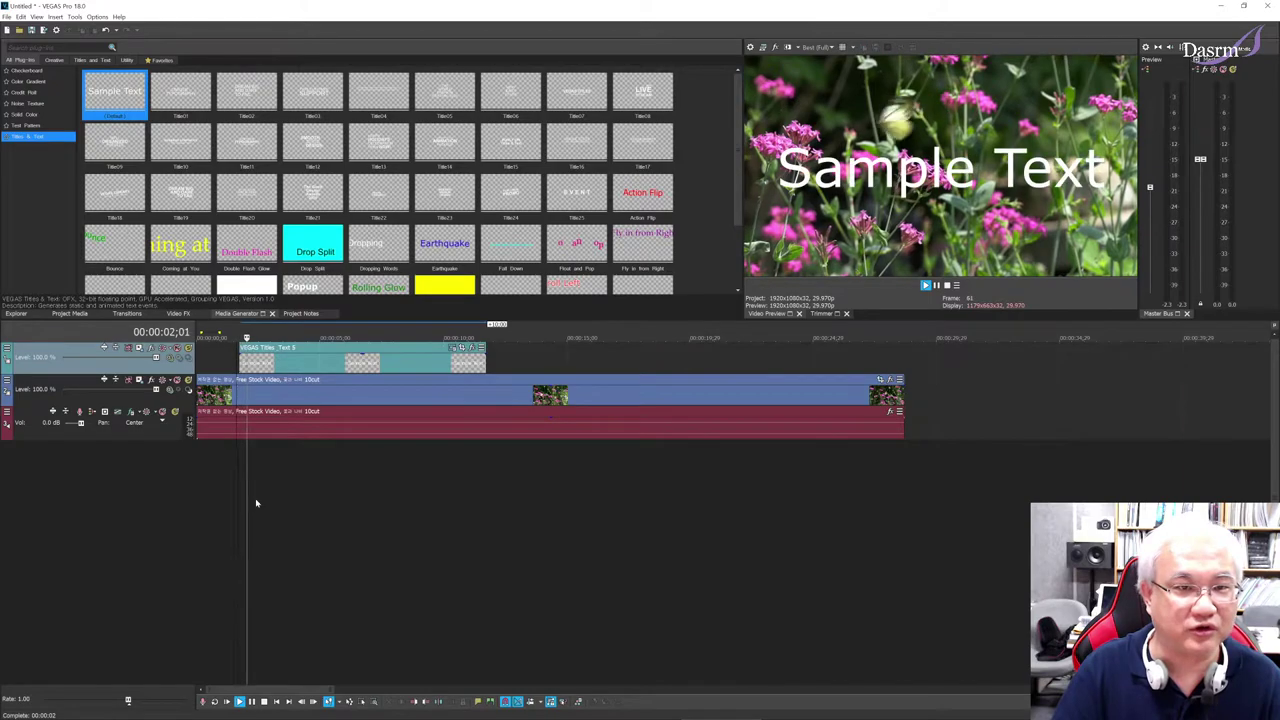
{"action": "key", "text": "space"}
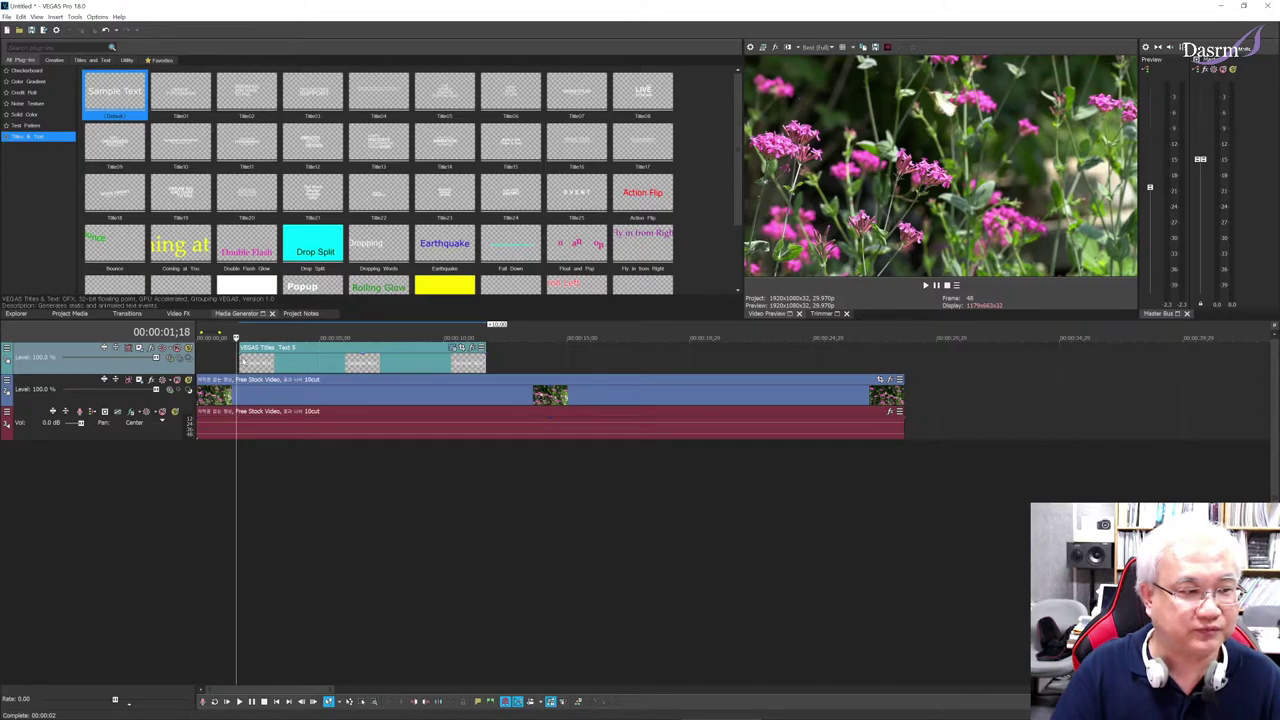
Step: Select the Sample Text event and position the cursor just after its start at 00:00:01;25
{"action": "left_click", "coordinate": [245, 364]}
{"action": "key", "text": "space"}
{"action": "key", "text": "space"}
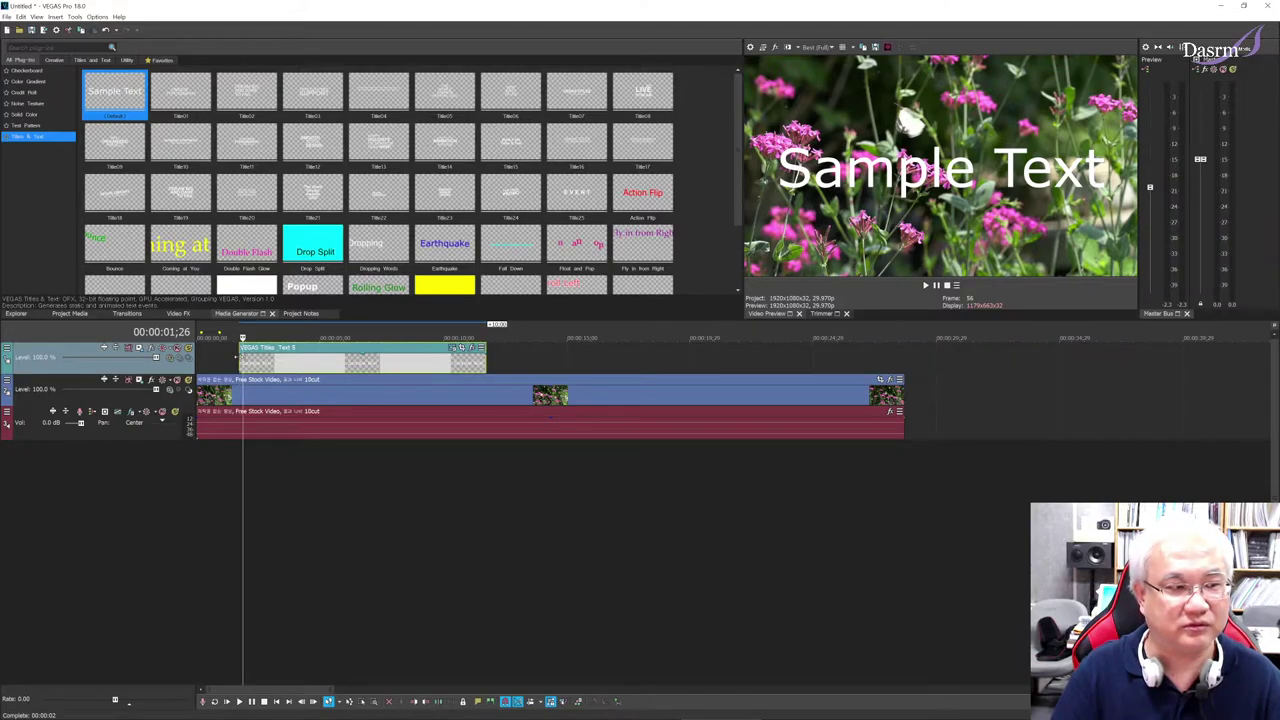
{"action": "left_click", "coordinate": [240, 362]}
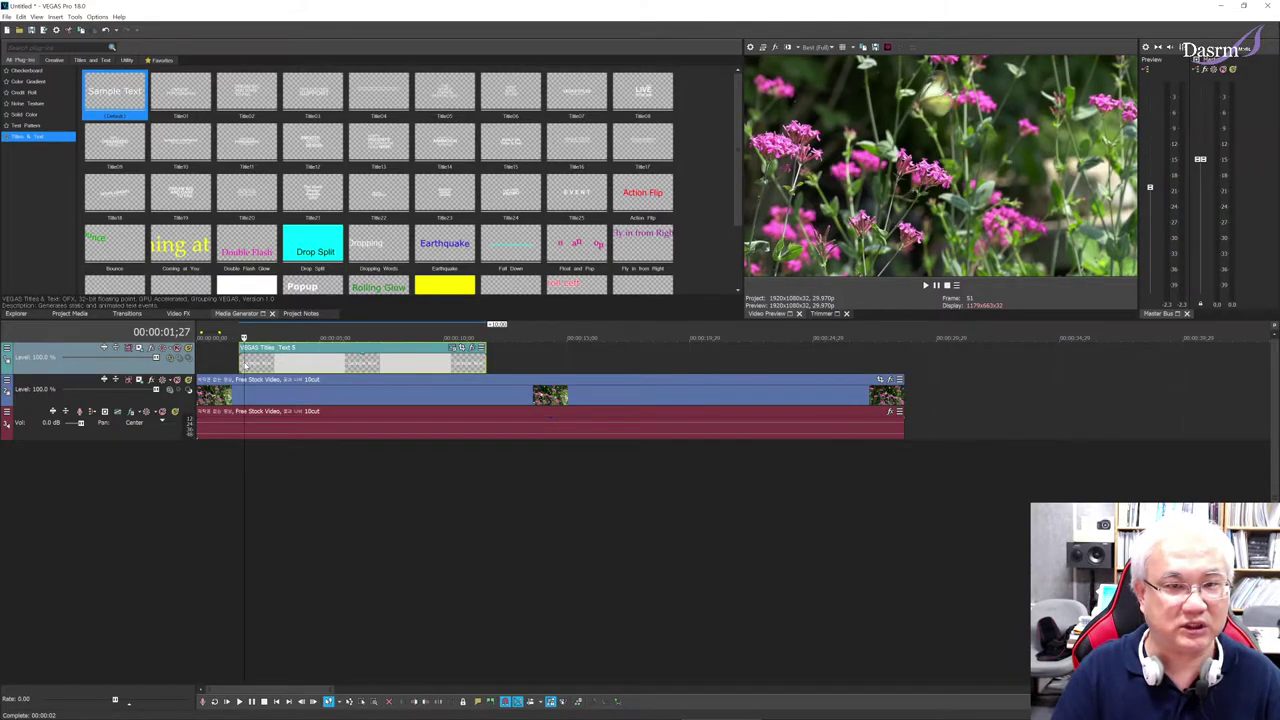
{"action": "left_click", "coordinate": [244, 362]}
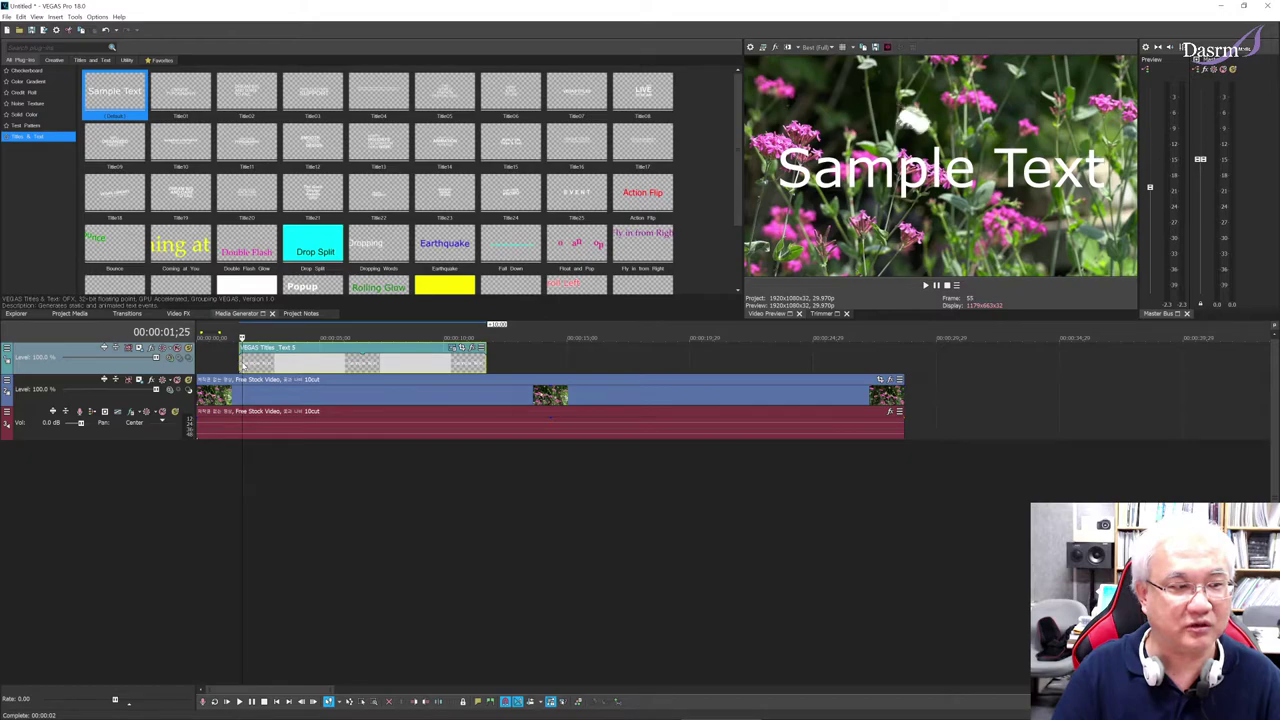
{"action": "left_click", "coordinate": [242, 362]}
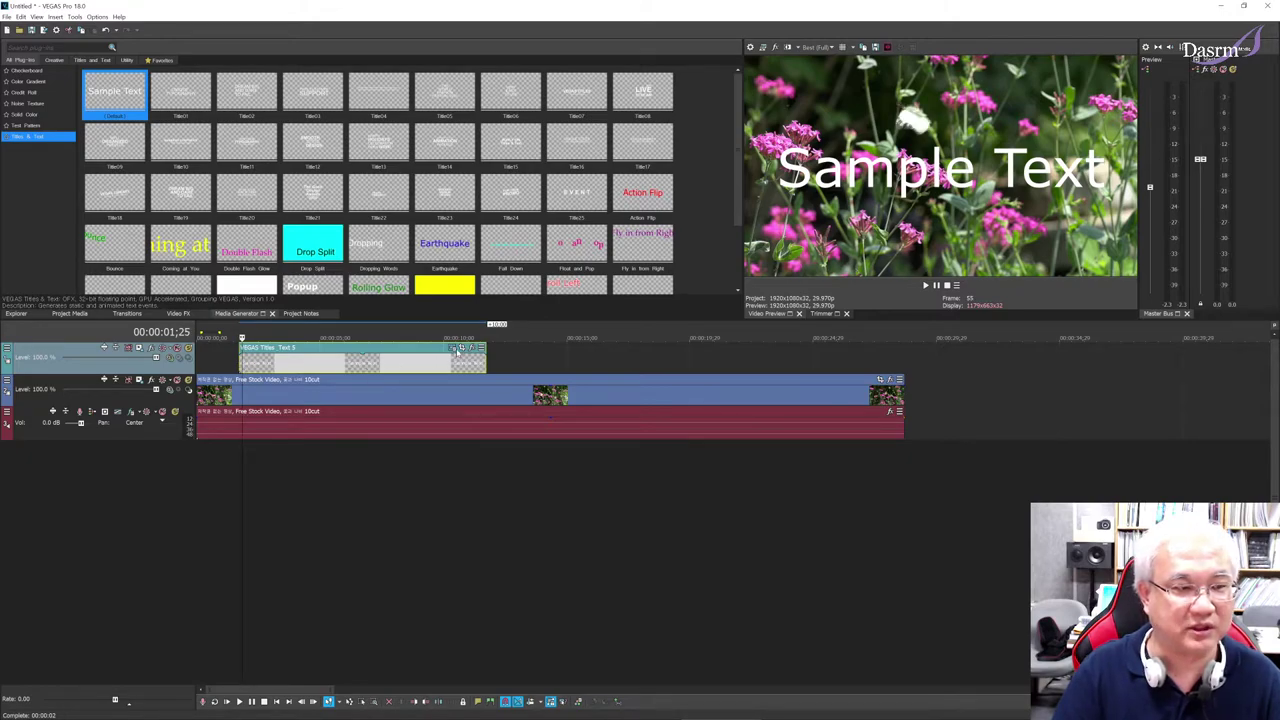
Step: Open the Sample Text event's generator settings and enable keyframe animation for its Text parameter
{"action": "left_click", "coordinate": [456, 350]}
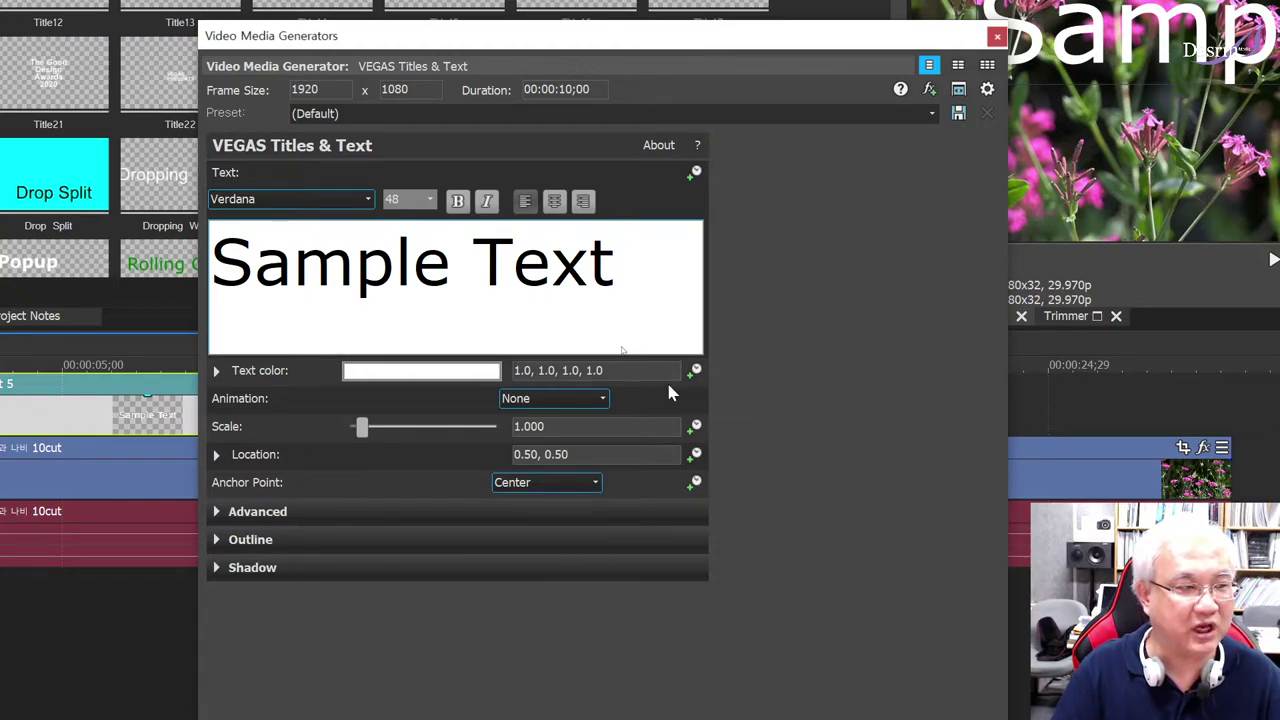
{"action": "left_click_drag", "start_coordinate": [619, 270], "coordinate": [215, 272]}
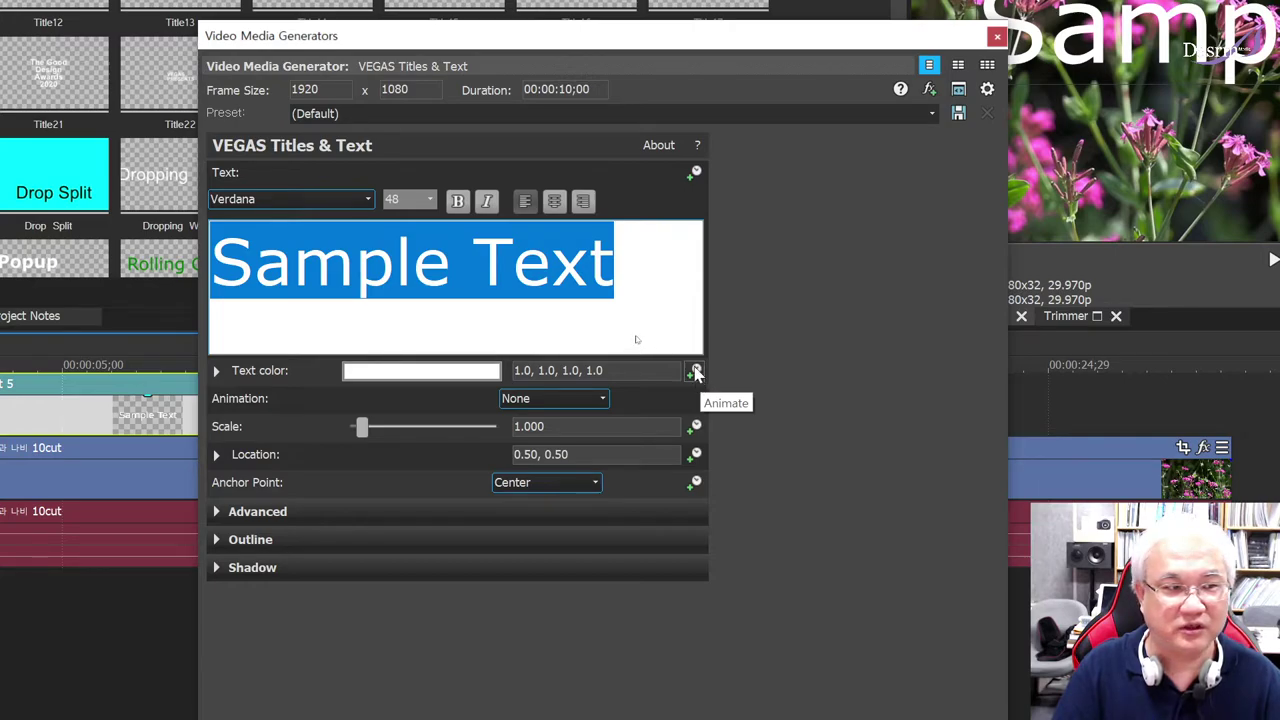
{"action": "left_click", "coordinate": [630, 268]}
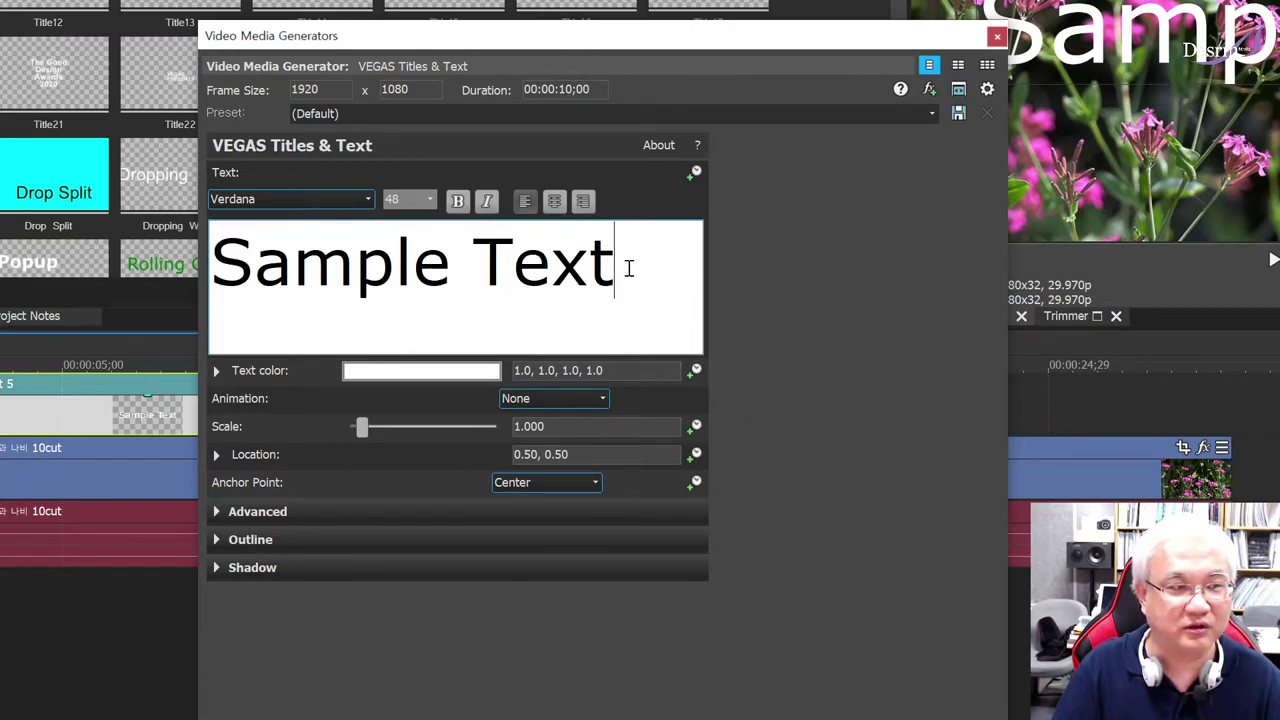
{"action": "triple_click", "coordinate": [340, 262]}
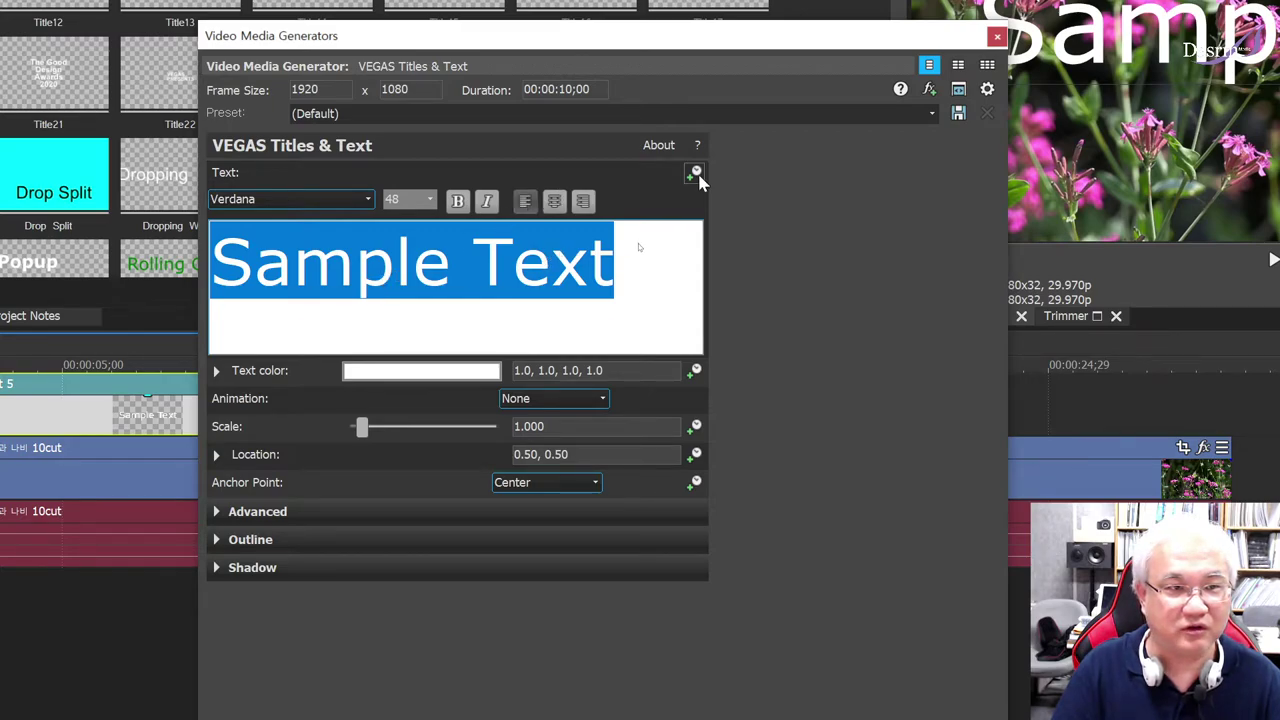
{"action": "left_click", "coordinate": [697, 172]}
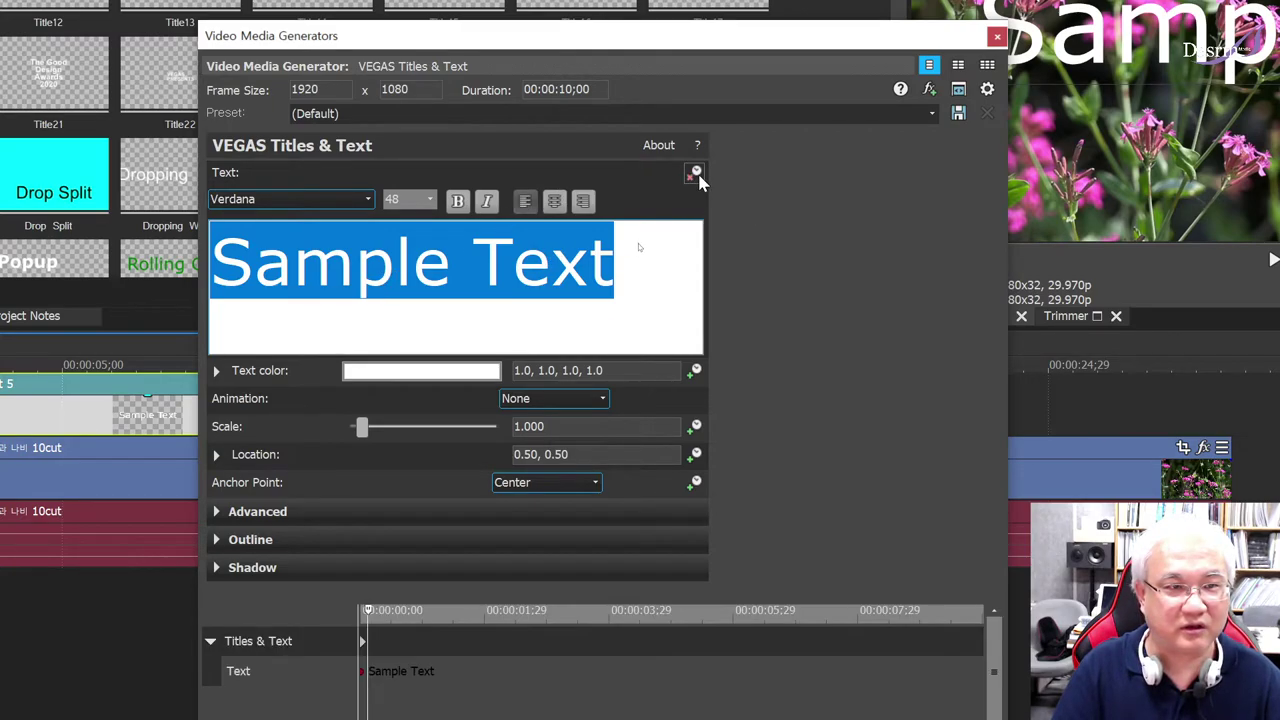
Step: Delete all of the Sample Text wording at the current cursor position in the title's keyframe timeline
{"action": "left_click", "coordinate": [430, 265]}
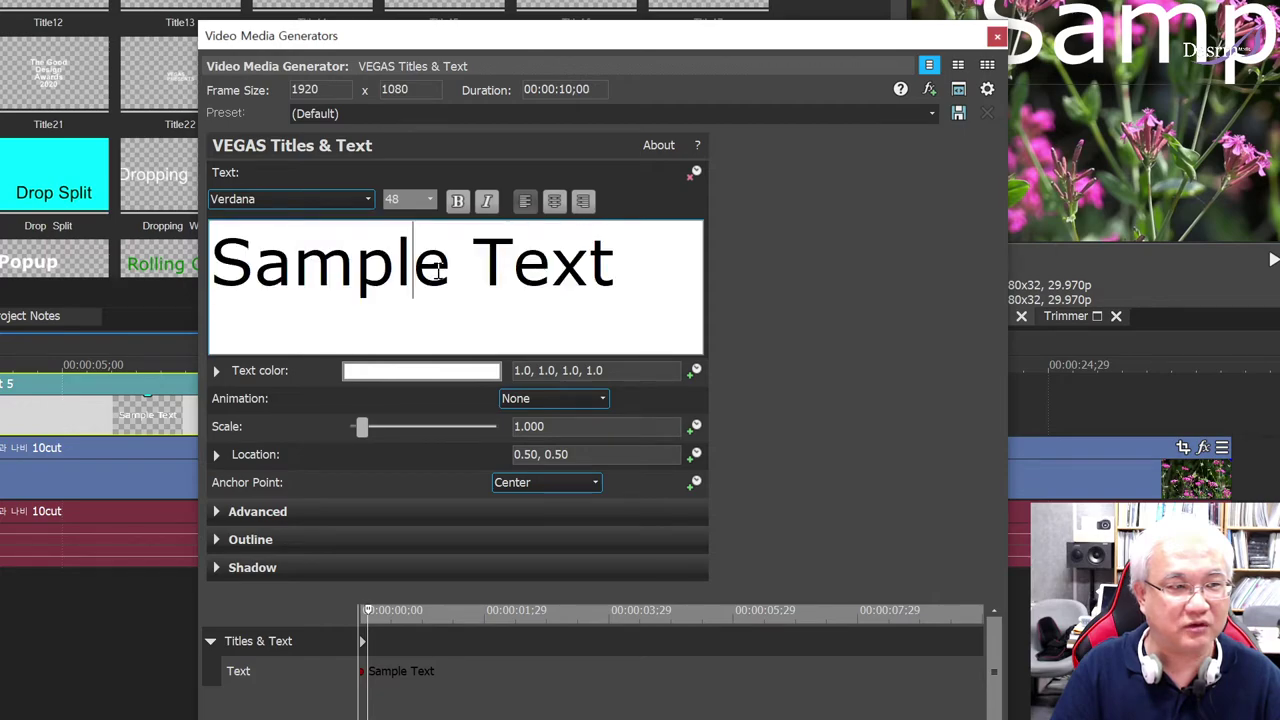
{"action": "left_click_drag", "start_coordinate": [634, 257], "coordinate": [327, 270]}
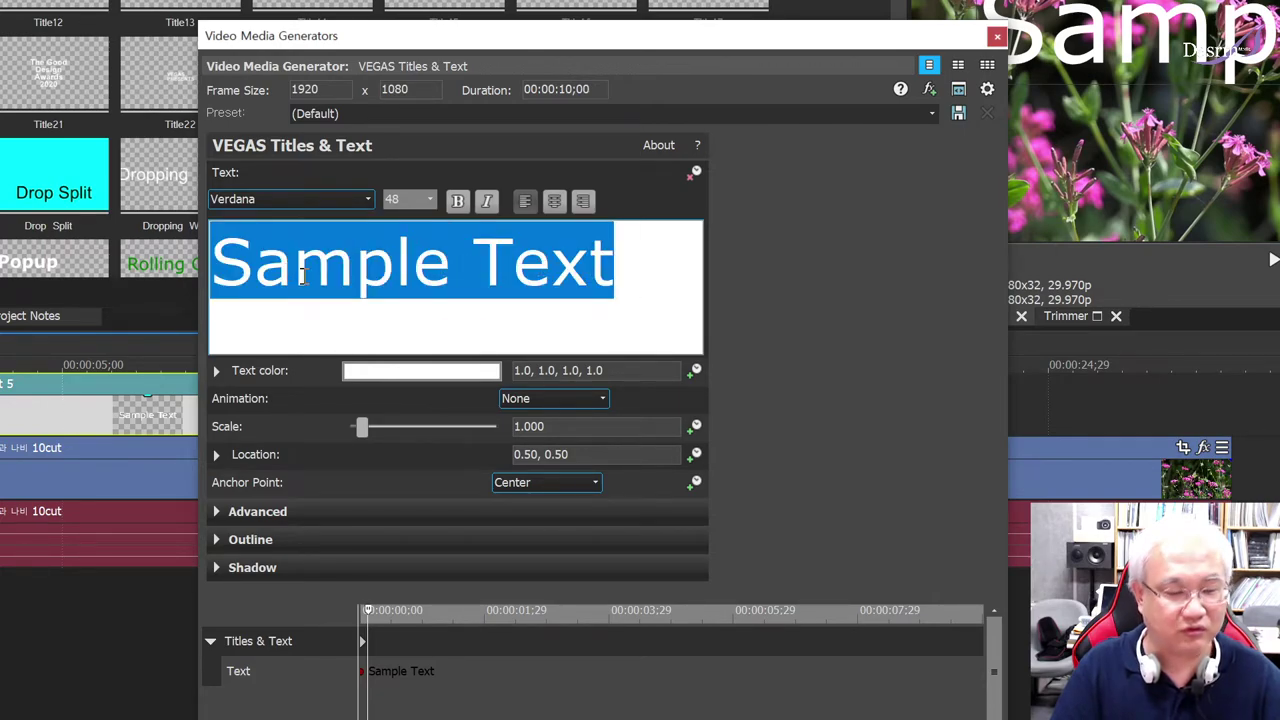
{"action": "key", "text": "Delete"}
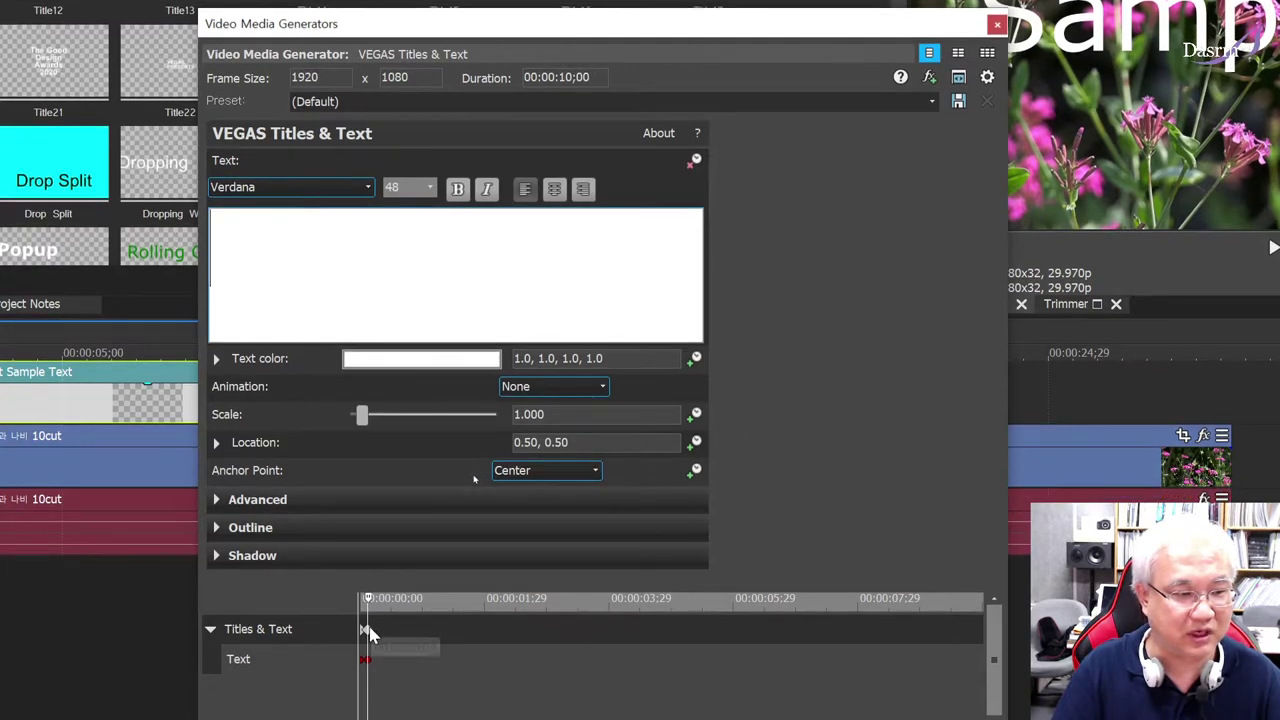
Step: Add a text keyframe reading "T" at about 00:00:00;13 in the title's keyframe timeline
{"action": "left_click", "coordinate": [364, 630]}
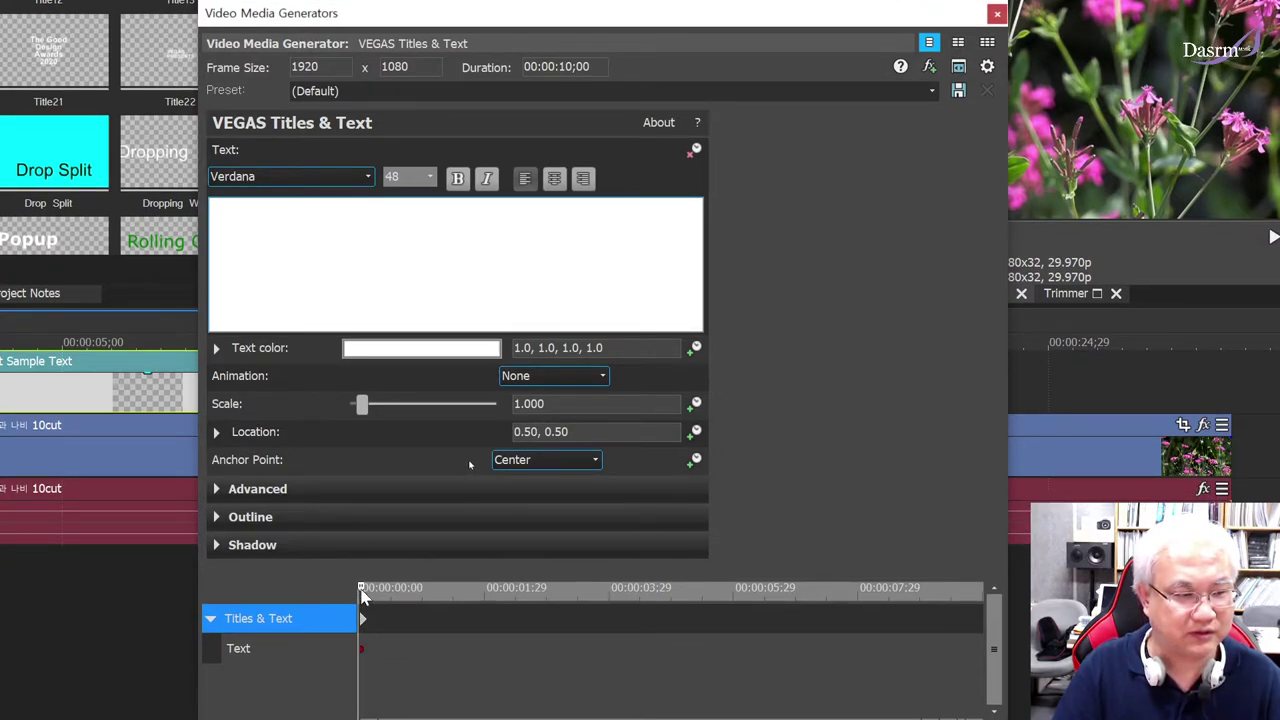
{"action": "mouse_move", "coordinate": [370, 590]}
{"action": "left_mouse_down"}
{"action": "mouse_move", "coordinate": [400, 590]}
{"action": "mouse_move", "coordinate": [389, 590]}
{"action": "left_mouse_up"}
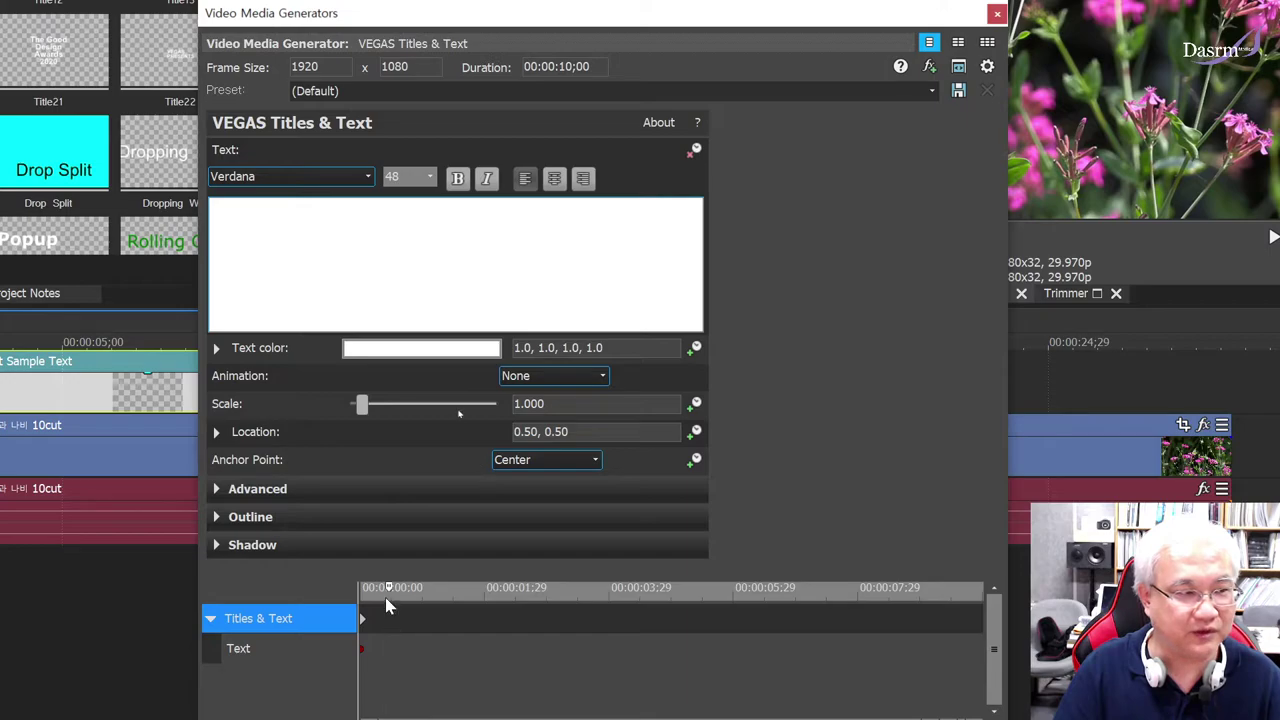
{"action": "left_click", "coordinate": [263, 240]}
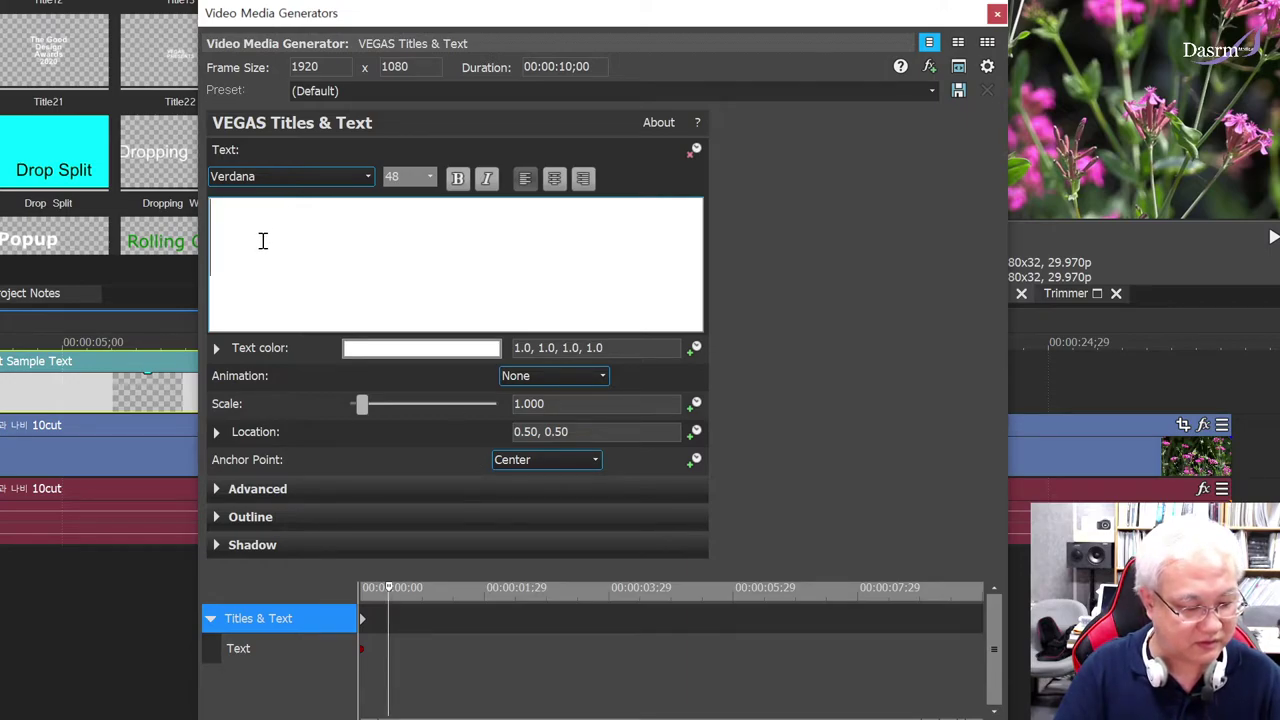
{"action": "type", "text": "T"}
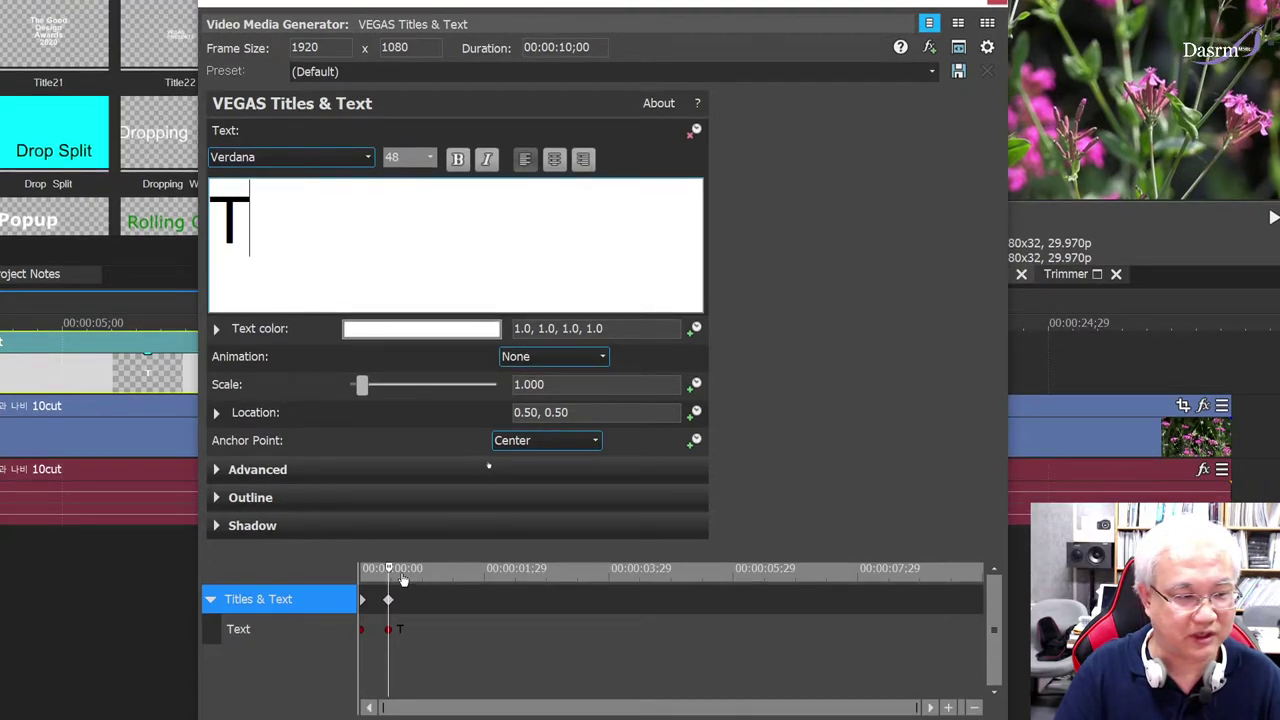
Step: Extend the title wording to "Te" with a new text keyframe at about 00:00:00;29
{"action": "left_click_drag", "start_coordinate": [388, 568], "coordinate": [418, 564]}
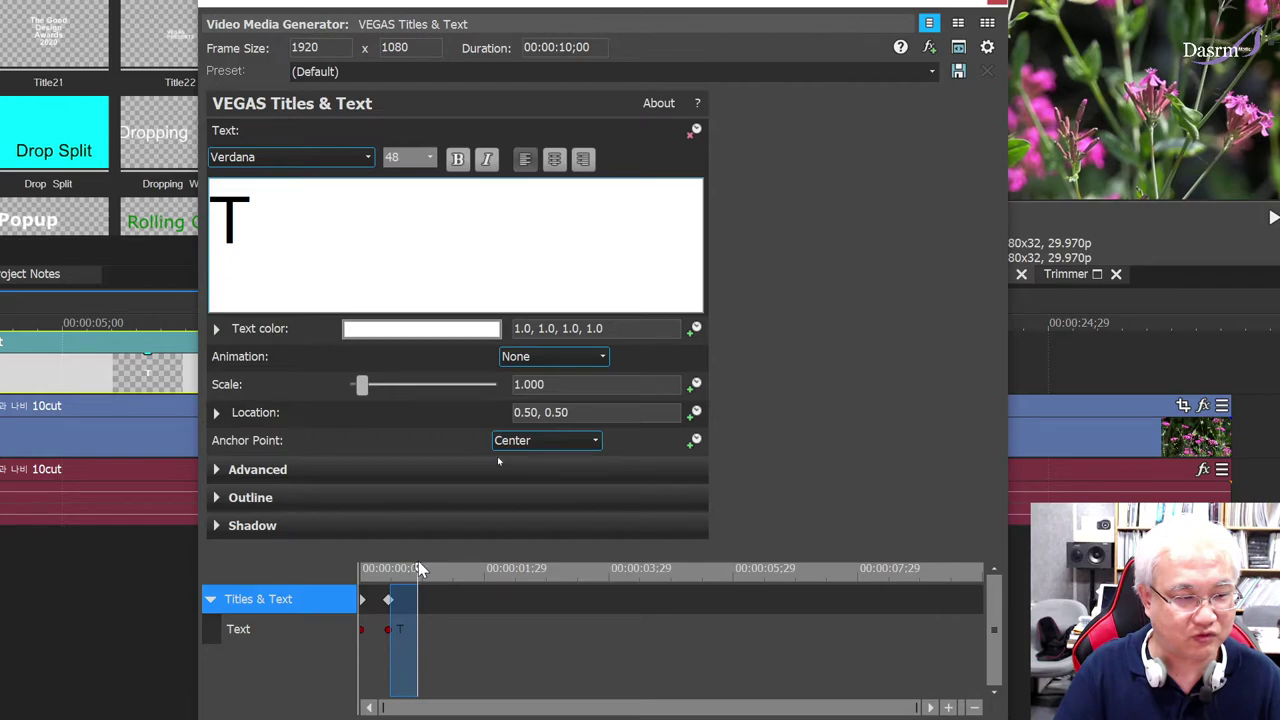
{"action": "left_click", "coordinate": [420, 602]}
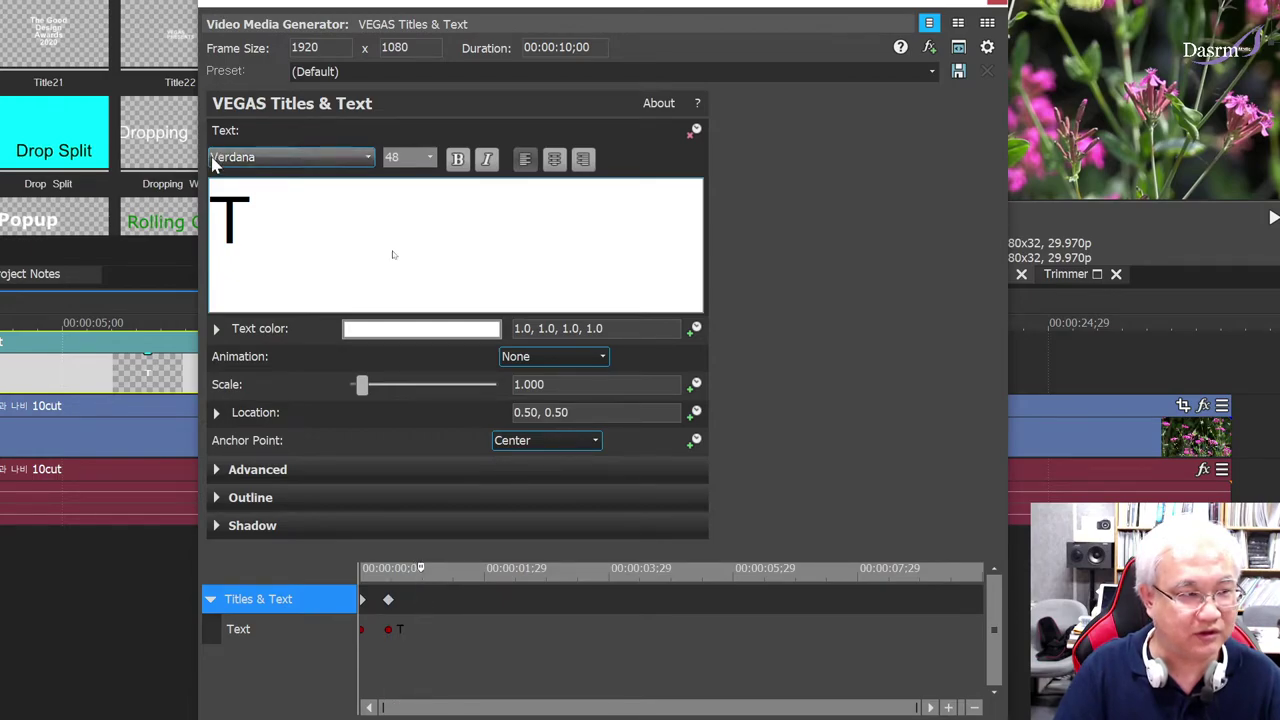
{"action": "left_click", "coordinate": [257, 214]}
{"action": "type", "text": "e"}
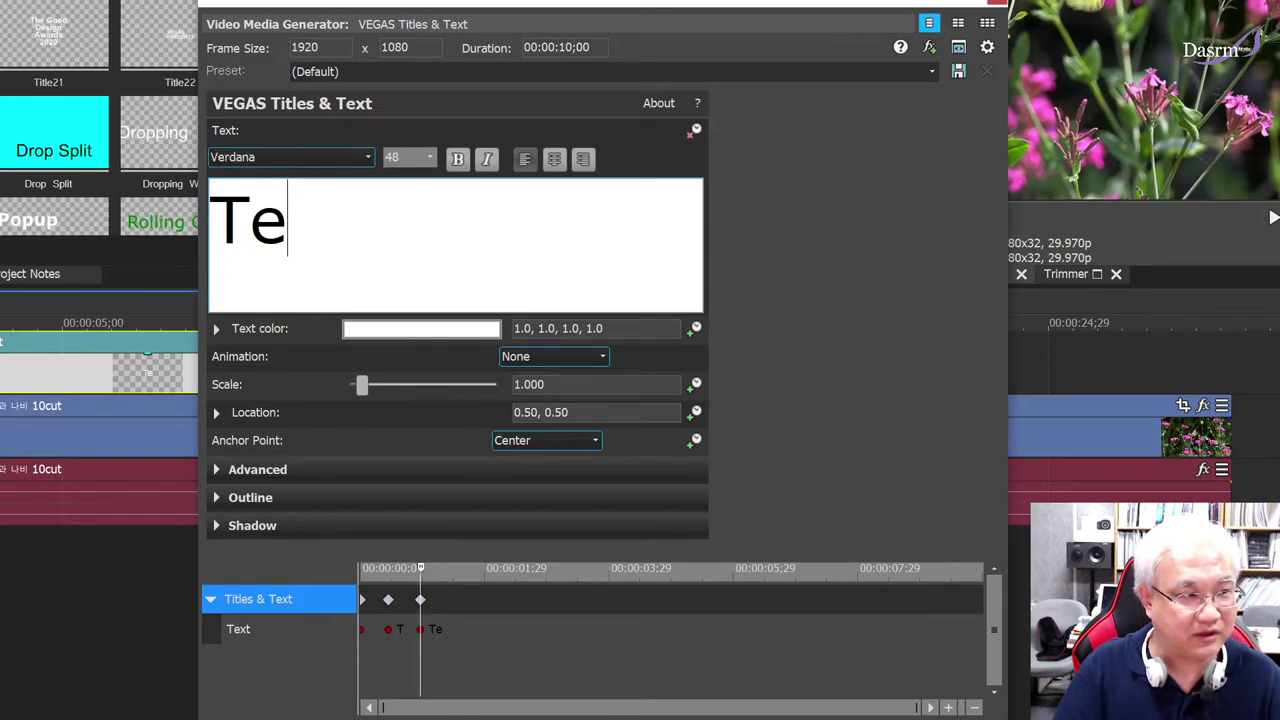
Step: Add a text keyframe at 00:00:01;14 that extends the wording to "Tes"
{"action": "left_click_drag", "start_coordinate": [420, 570], "coordinate": [452, 569]}
{"action": "left_click", "coordinate": [453, 570]}
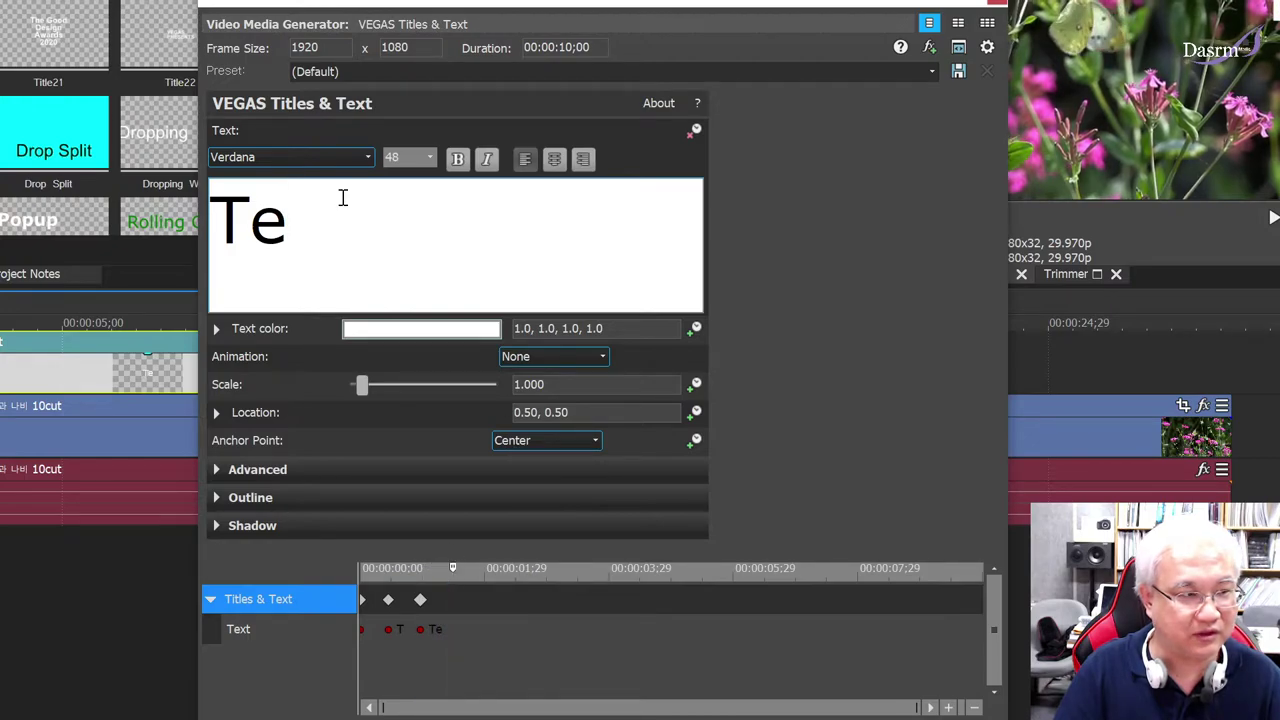
{"action": "left_click", "coordinate": [296, 228]}
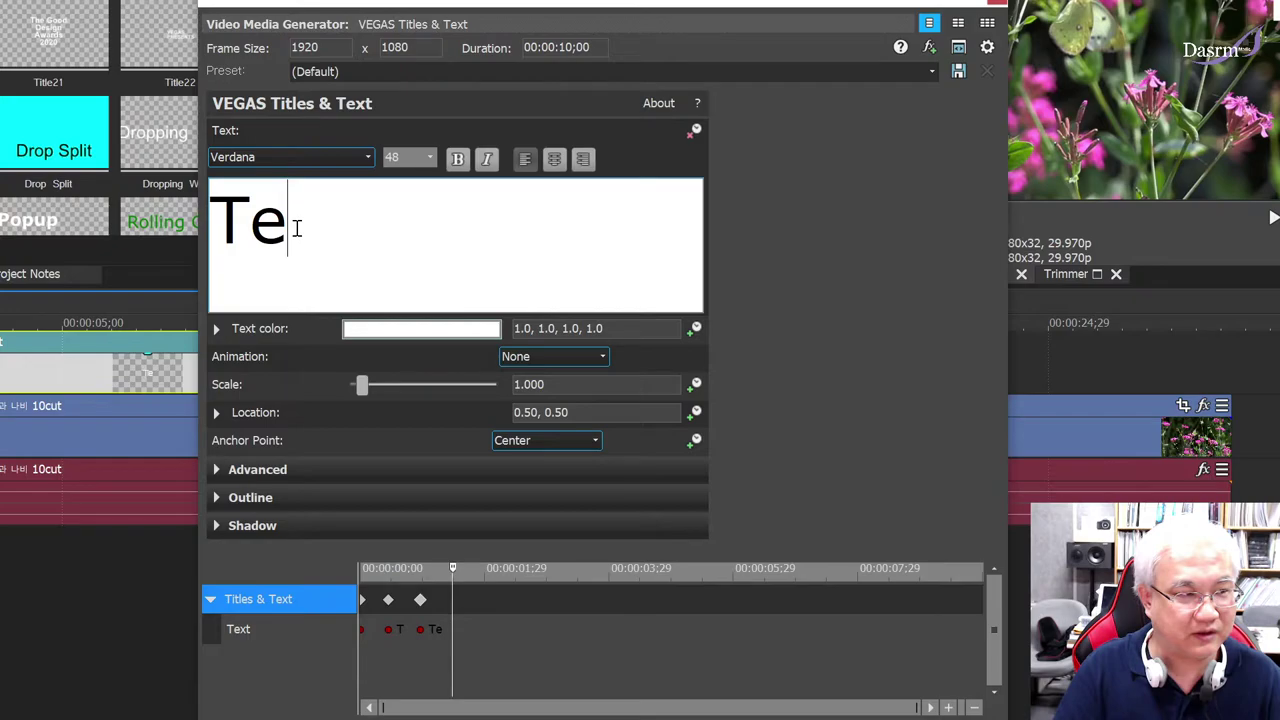
{"action": "type", "text": "s"}
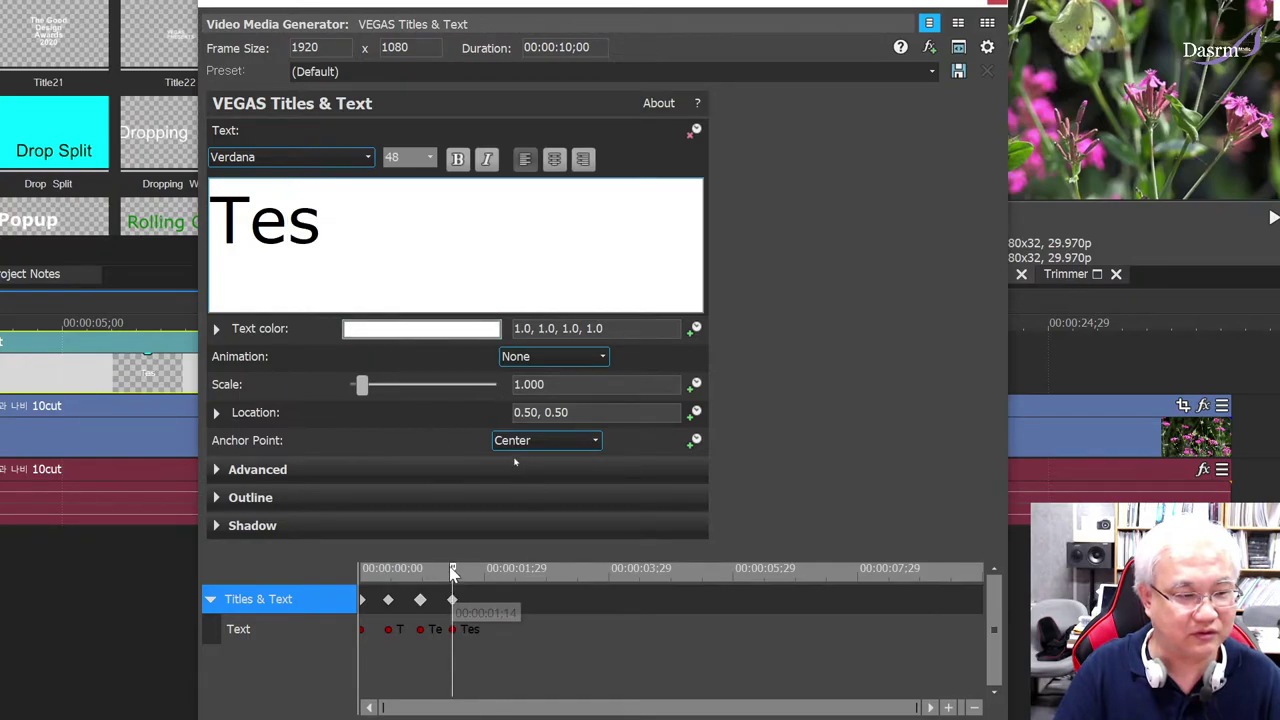
Step: Complete the wording as "Test" with a text keyframe at about 00:00:01;29 and close the title's generator settings
{"action": "left_click_drag", "start_coordinate": [452, 569], "coordinate": [478, 572]}
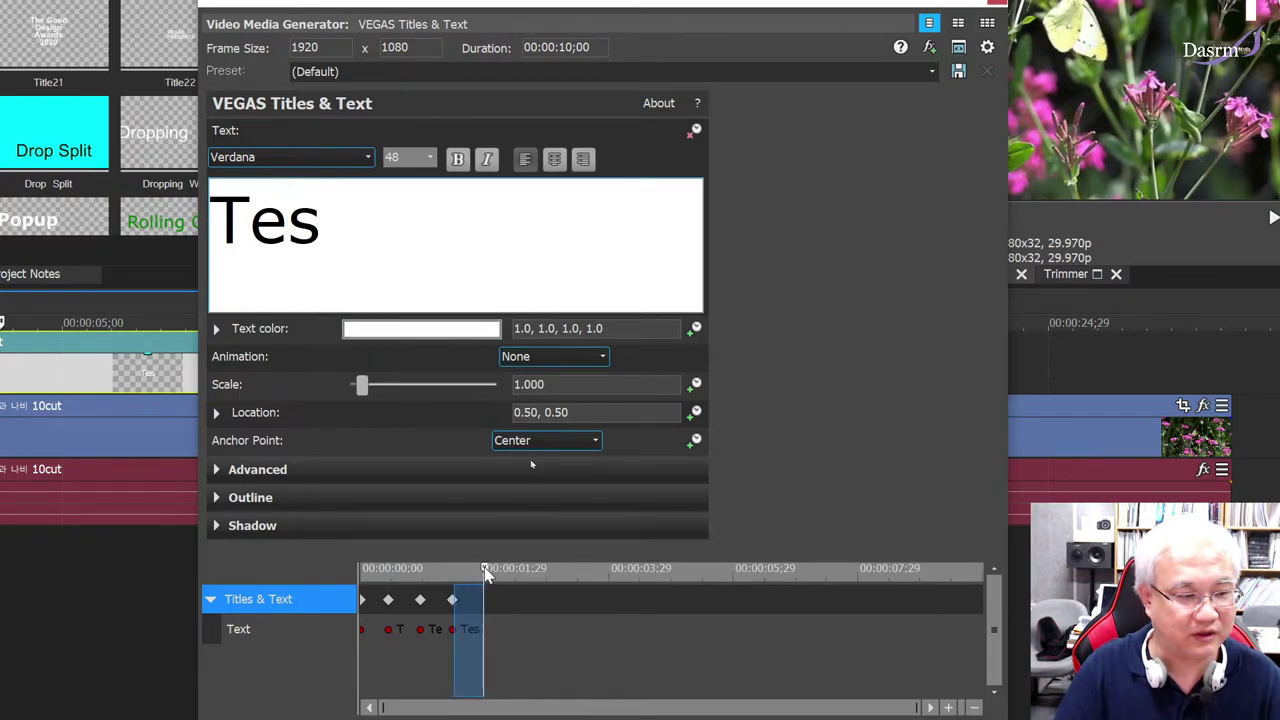
{"action": "left_click", "coordinate": [484, 570]}
{"action": "left_click", "coordinate": [327, 221]}
{"action": "type", "text": "t"}
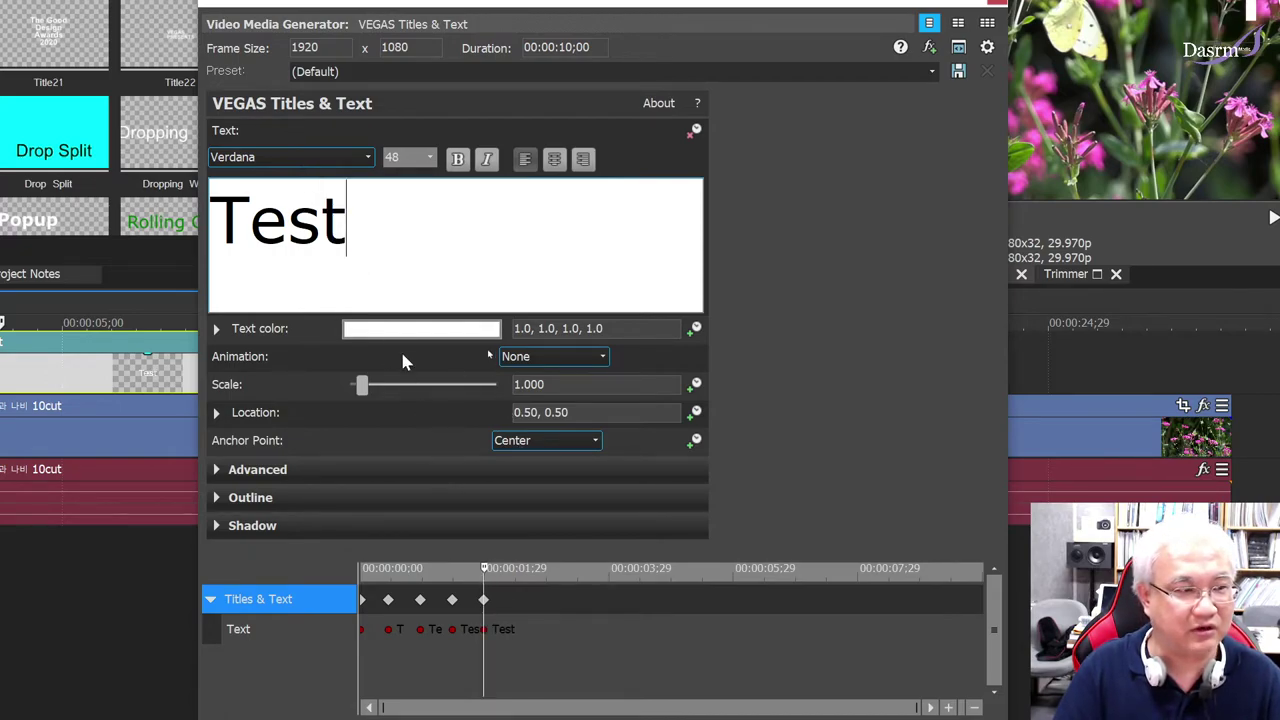
{"action": "mouse_move", "coordinate": [484, 577]}
{"action": "left_mouse_down"}
{"action": "mouse_move", "coordinate": [362, 577]}
{"action": "mouse_move", "coordinate": [495, 580]}
{"action": "left_mouse_up"}
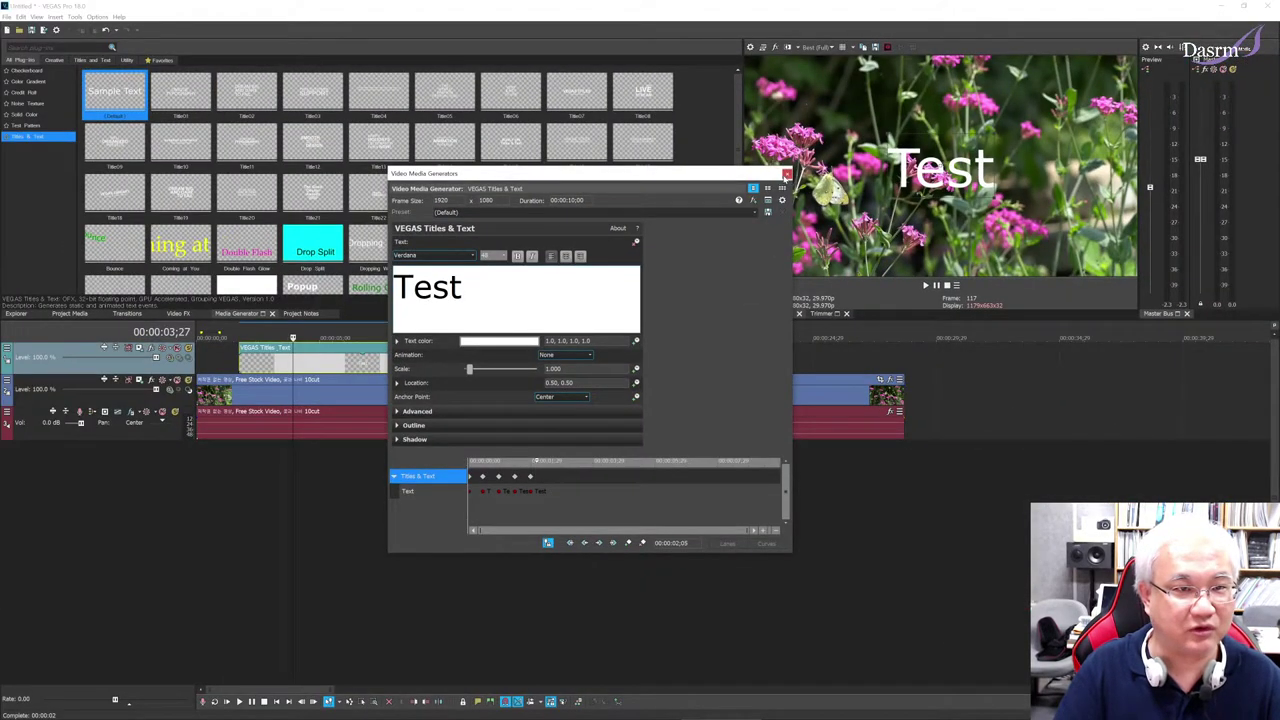
{"action": "left_click", "coordinate": [785, 172]}
Step: Play the keyframed title over the flower clip from just before the title's start
{"action": "left_click", "coordinate": [236, 464]}
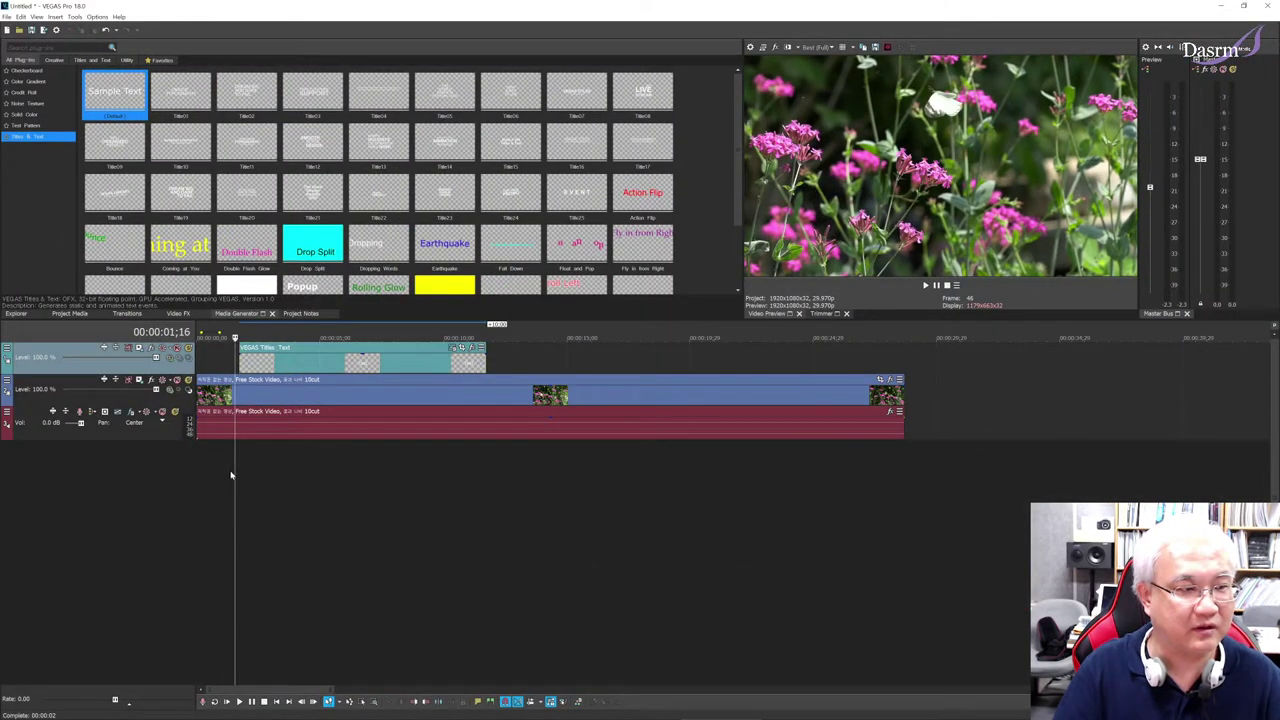
{"action": "key", "text": "space"}
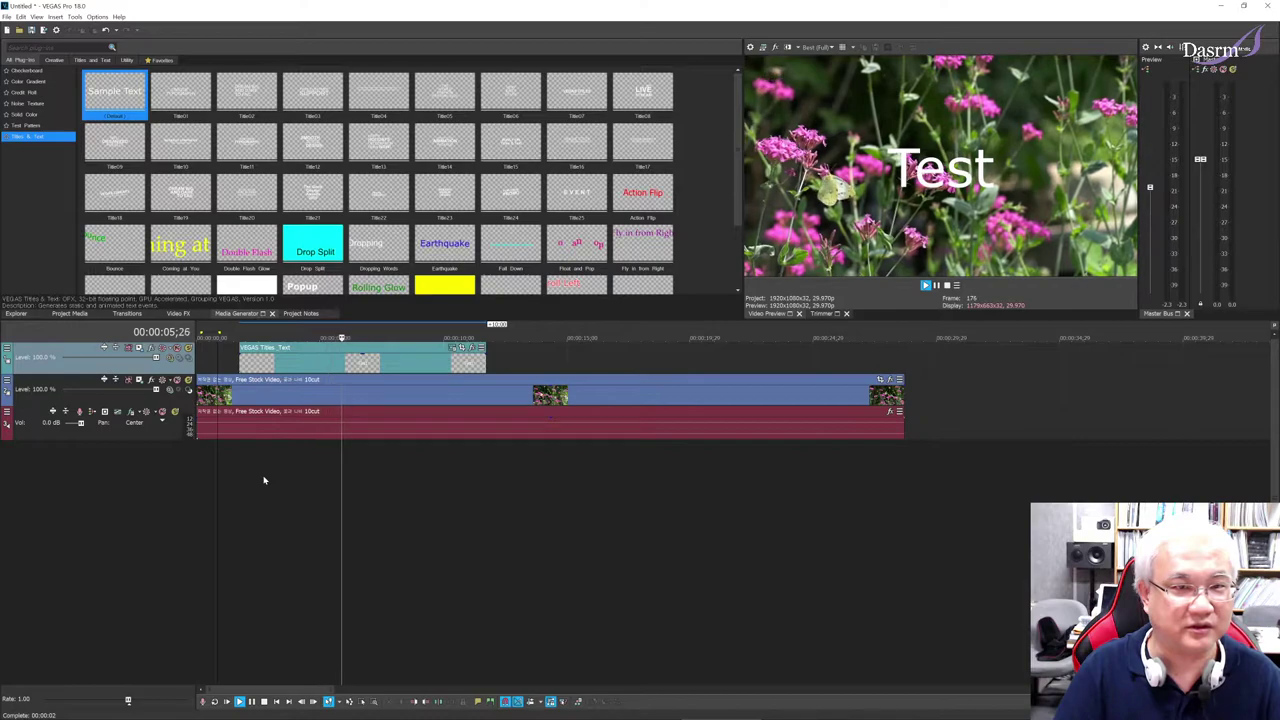
{"action": "key", "text": "space"}
Step: Reopen the title's generator settings from the event's start and select all of the wording at the "Te" keyframe
{"action": "left_click", "coordinate": [244, 471]}
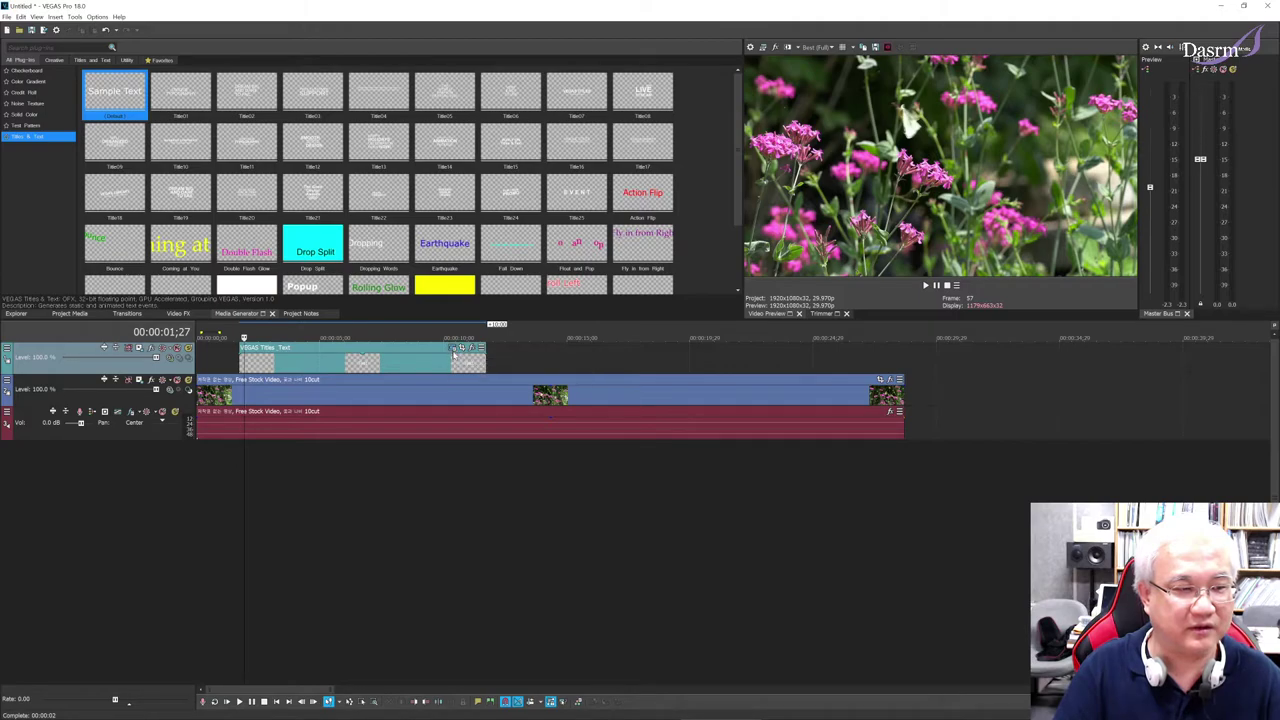
{"action": "left_click", "coordinate": [455, 350]}
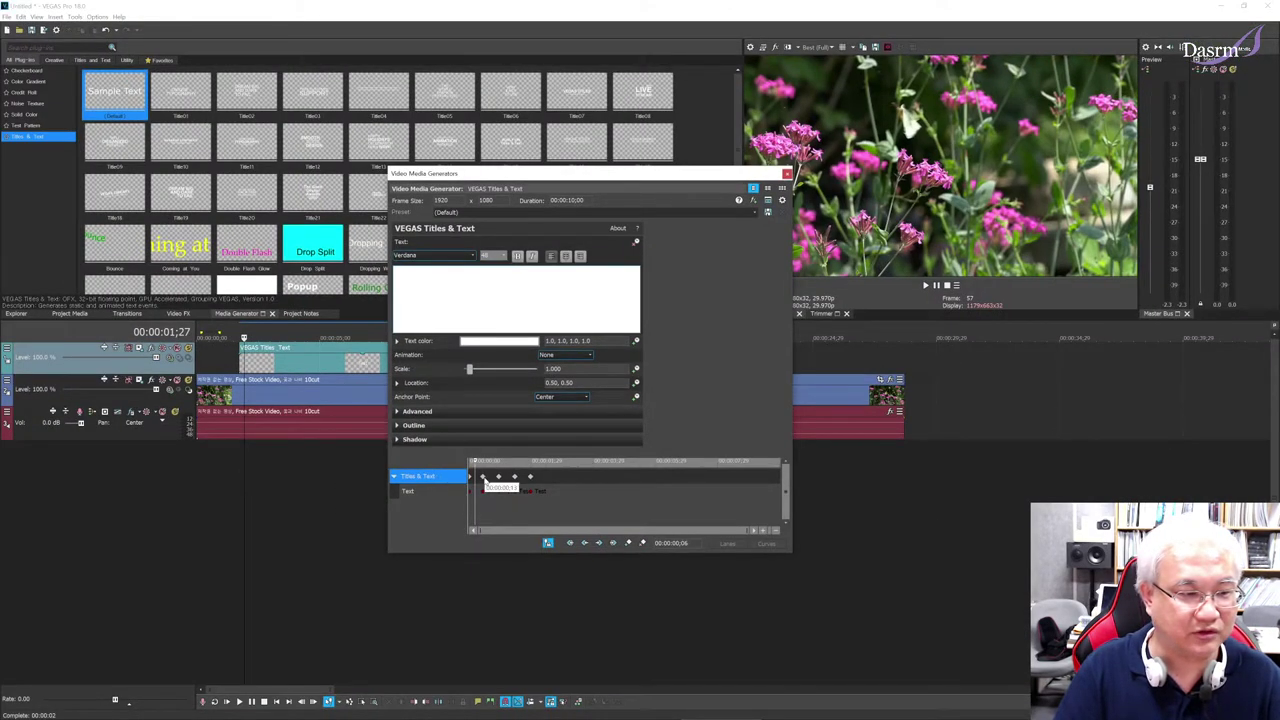
{"action": "left_click", "coordinate": [483, 477]}
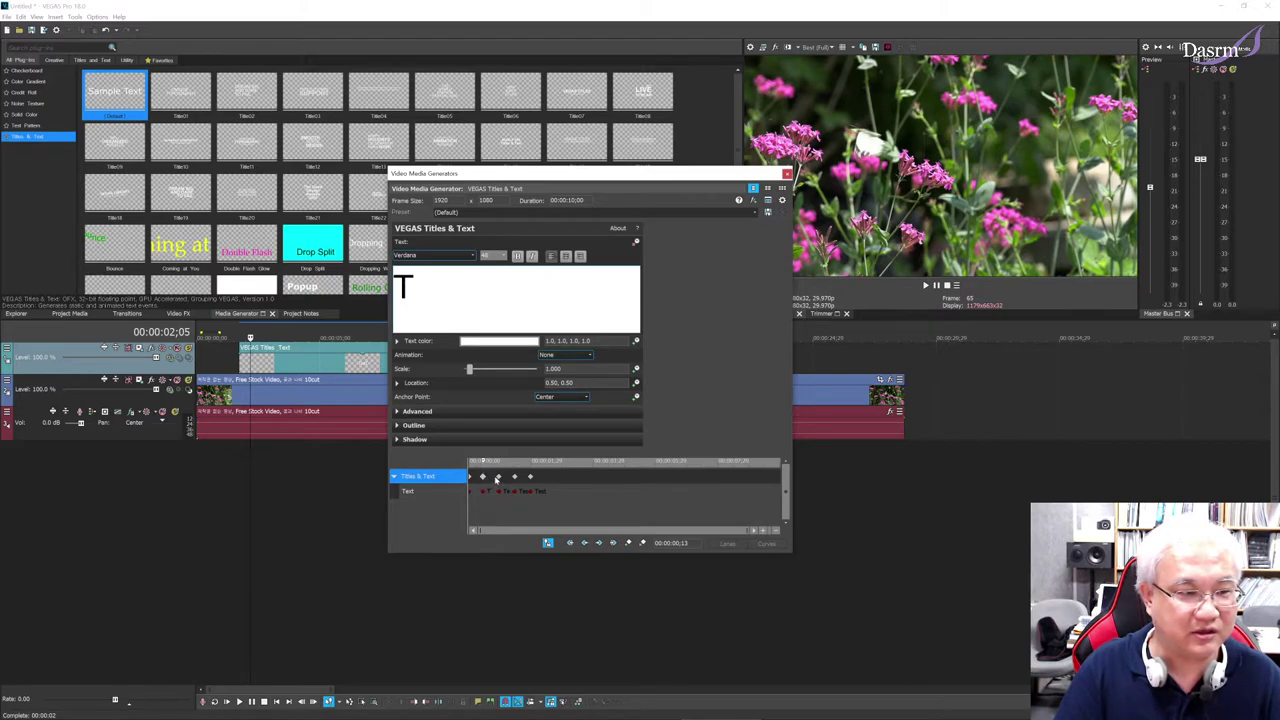
{"action": "left_click", "coordinate": [498, 477]}
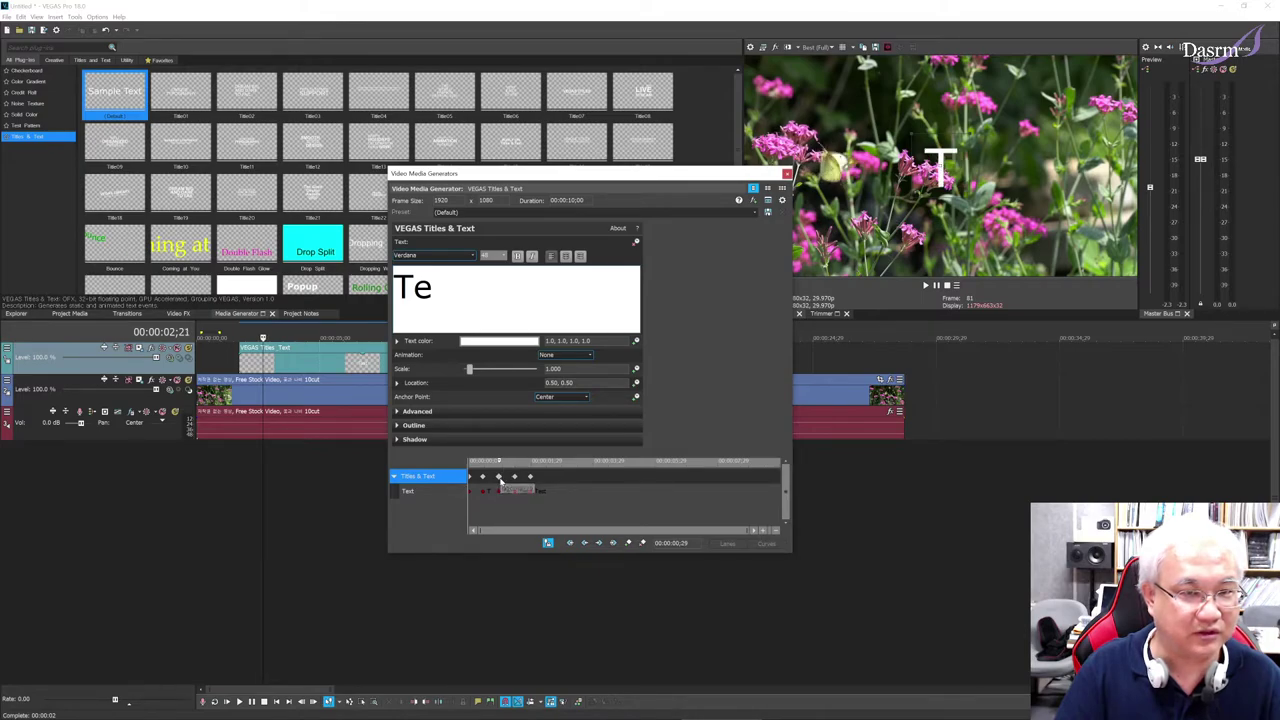
{"action": "key", "text": "ctrl+a"}
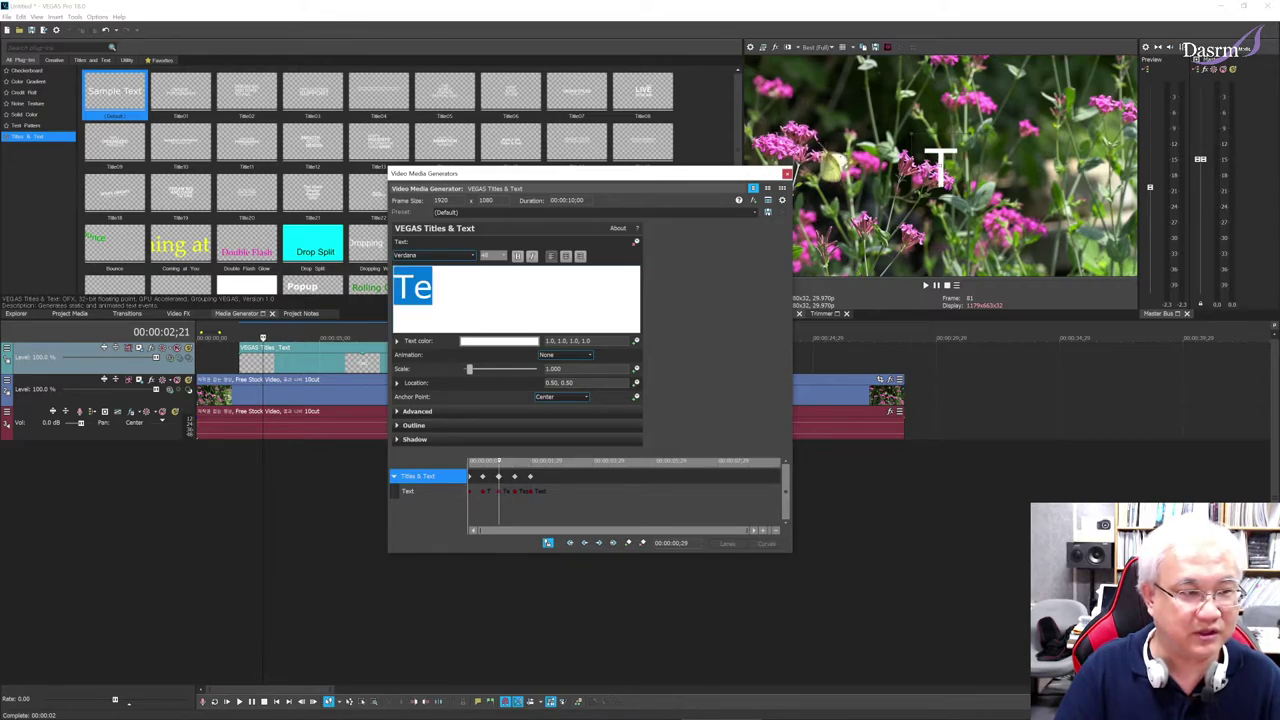
{"action": "key", "text": "Right"}
{"action": "key", "text": "shift+Left"}
{"action": "key", "text": "Right"}
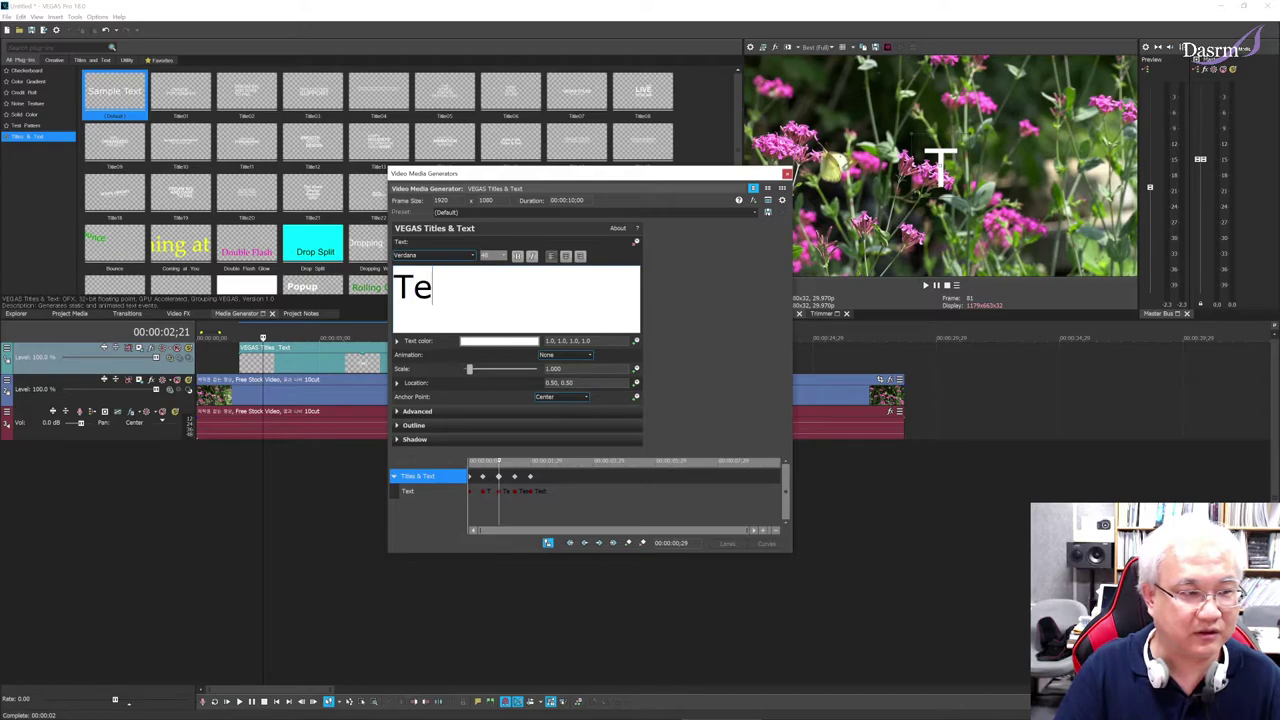
{"action": "key", "text": "ctrl+a"}
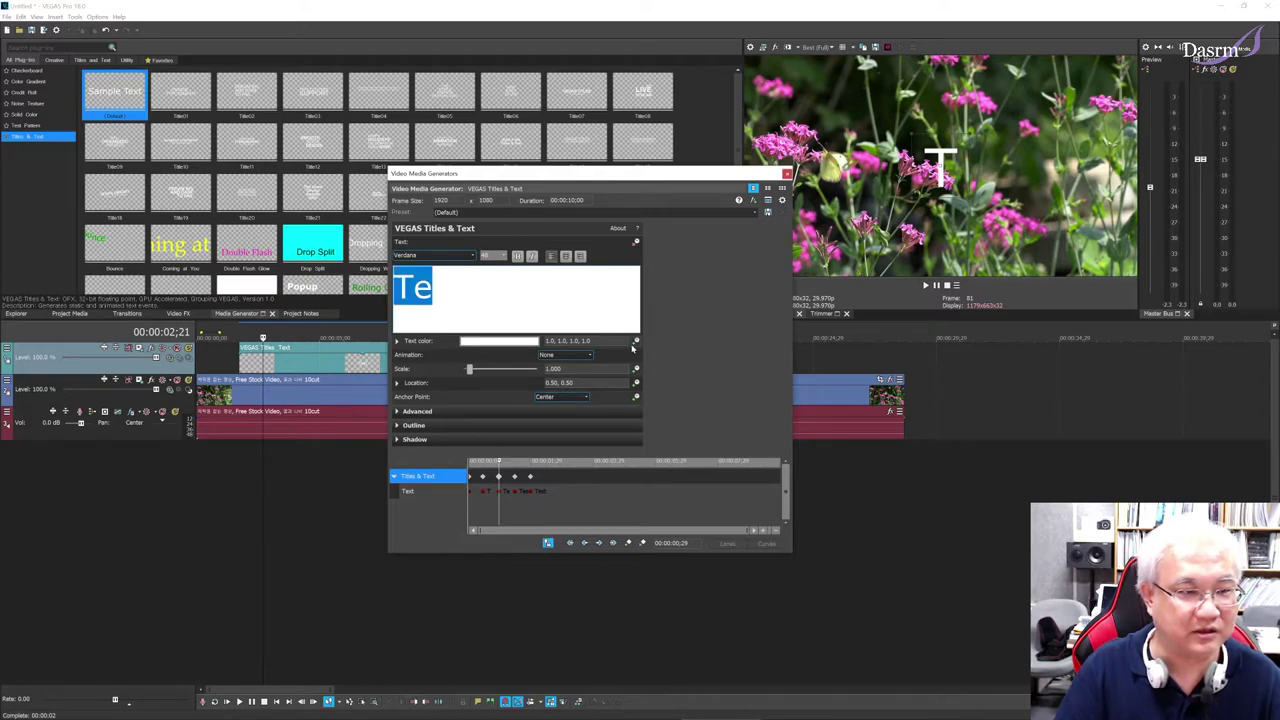
Step: Enable keyframe animation for Text color and set it to pink (1.0, 0.6, 0.82, 1.0) at the "Te" keyframe
{"action": "left_click", "coordinate": [634, 342]}
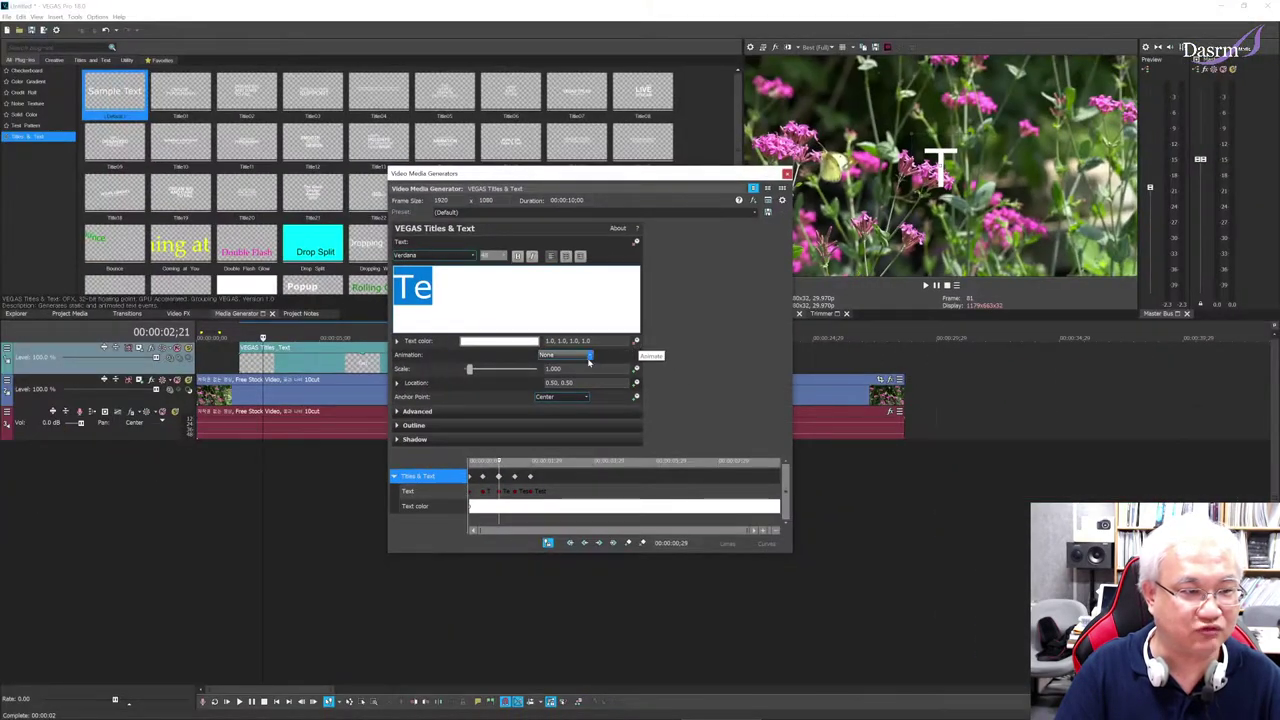
{"action": "left_click", "coordinate": [505, 343]}
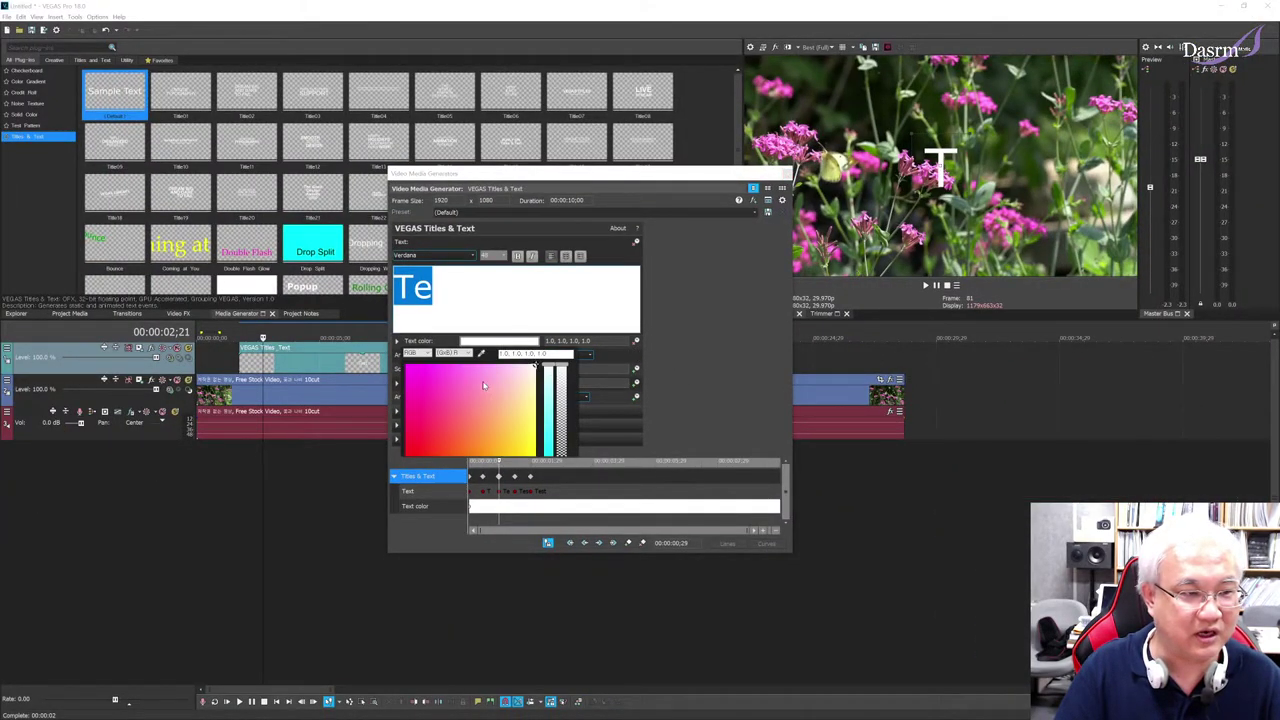
{"action": "left_click", "coordinate": [482, 384]}
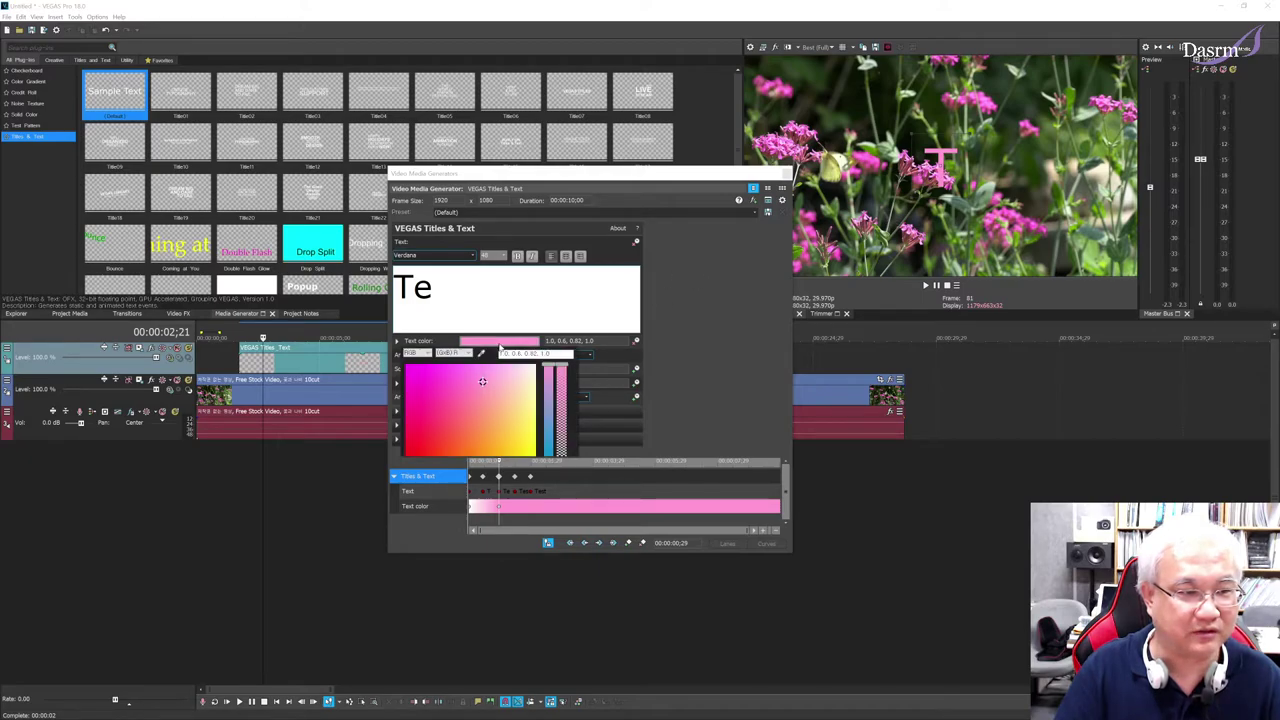
{"action": "left_click", "coordinate": [690, 348]}
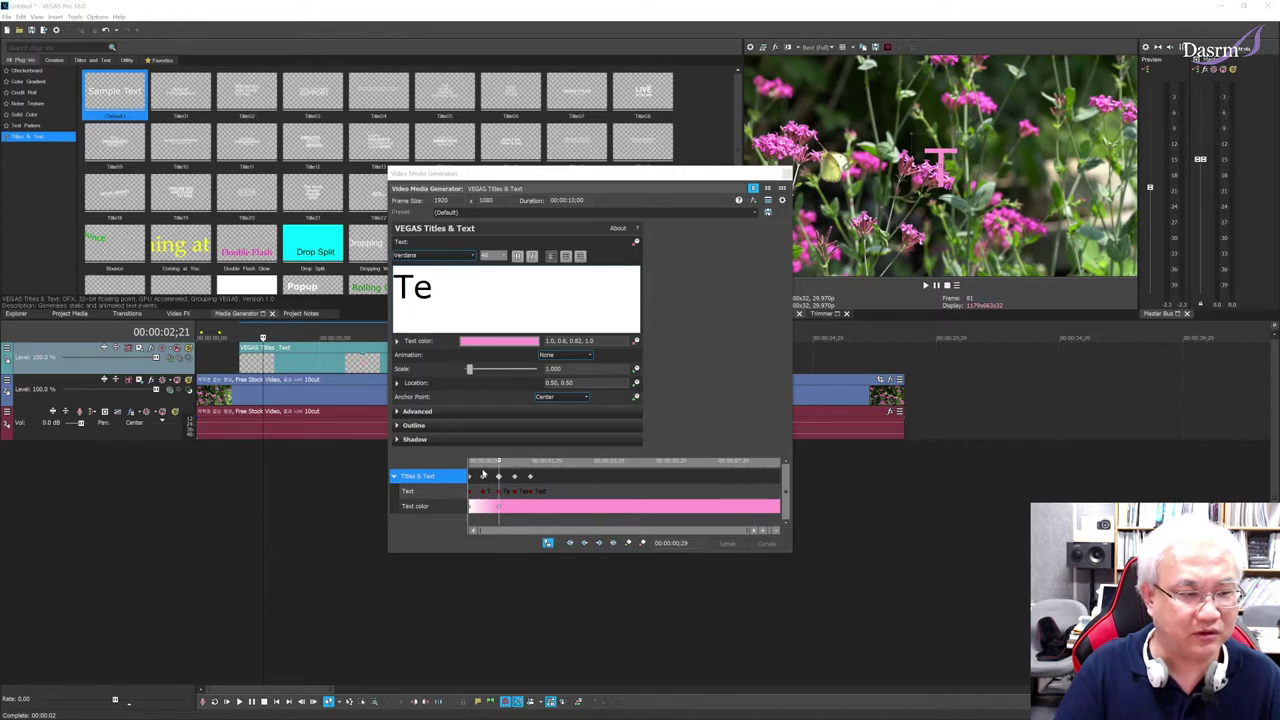
Step: Duplicate the starting white Text color keyframe to 00:00:00;13, in line with the "T" text keyframe
{"action": "mouse_move", "coordinate": [500, 462]}
{"action": "left_mouse_down"}
{"action": "mouse_move", "coordinate": [467, 467]}
{"action": "mouse_move", "coordinate": [528, 474]}
{"action": "mouse_move", "coordinate": [480, 476]}
{"action": "left_mouse_up"}
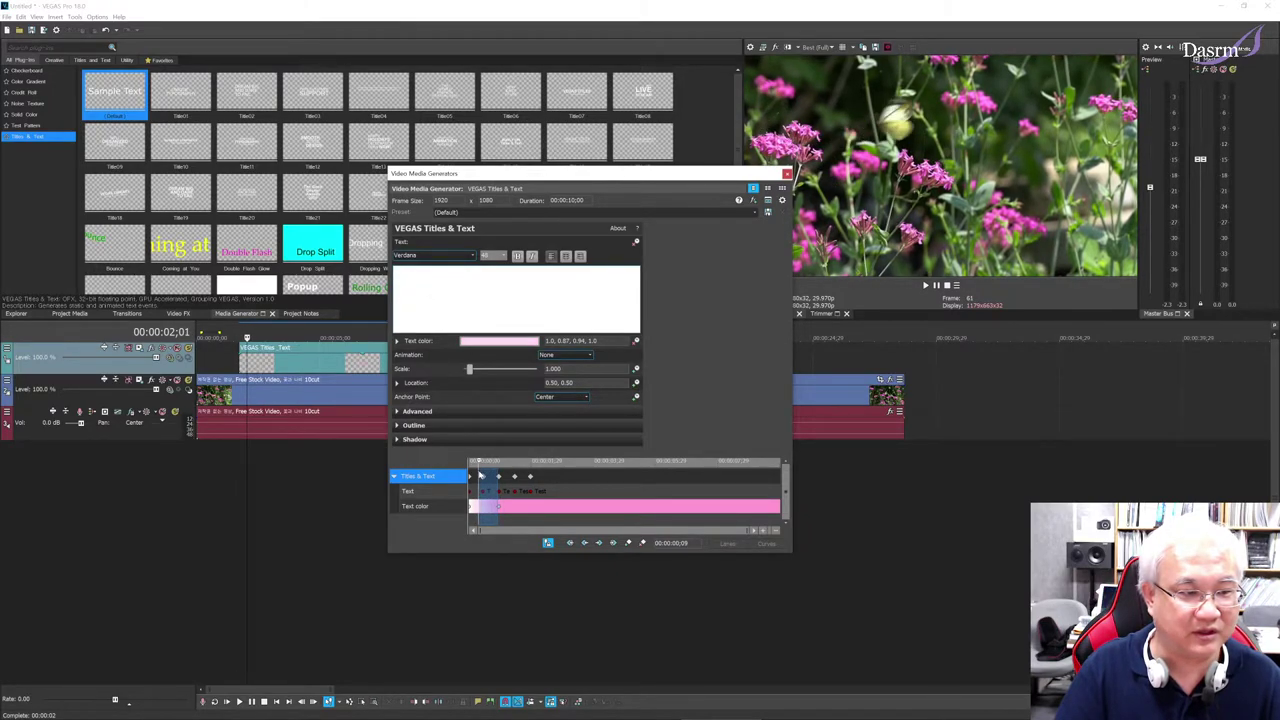
{"action": "left_click", "coordinate": [471, 508]}
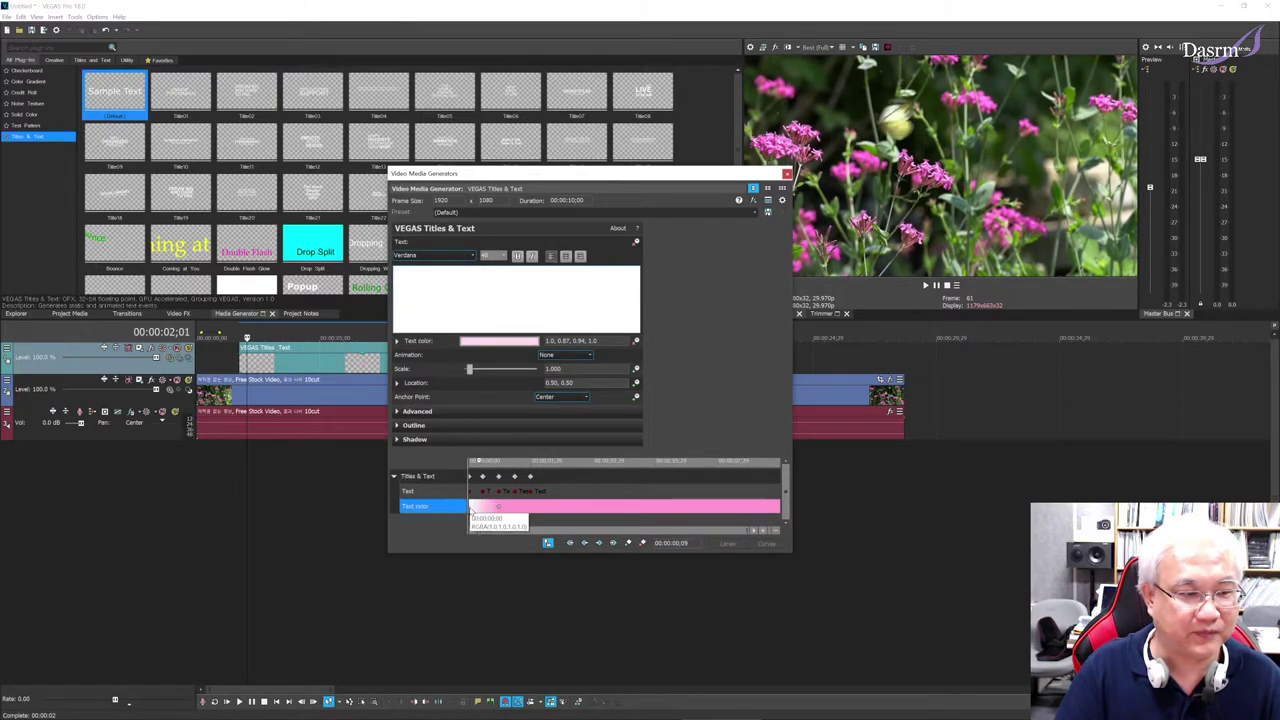
{"action": "left_click", "coordinate": [484, 505]}
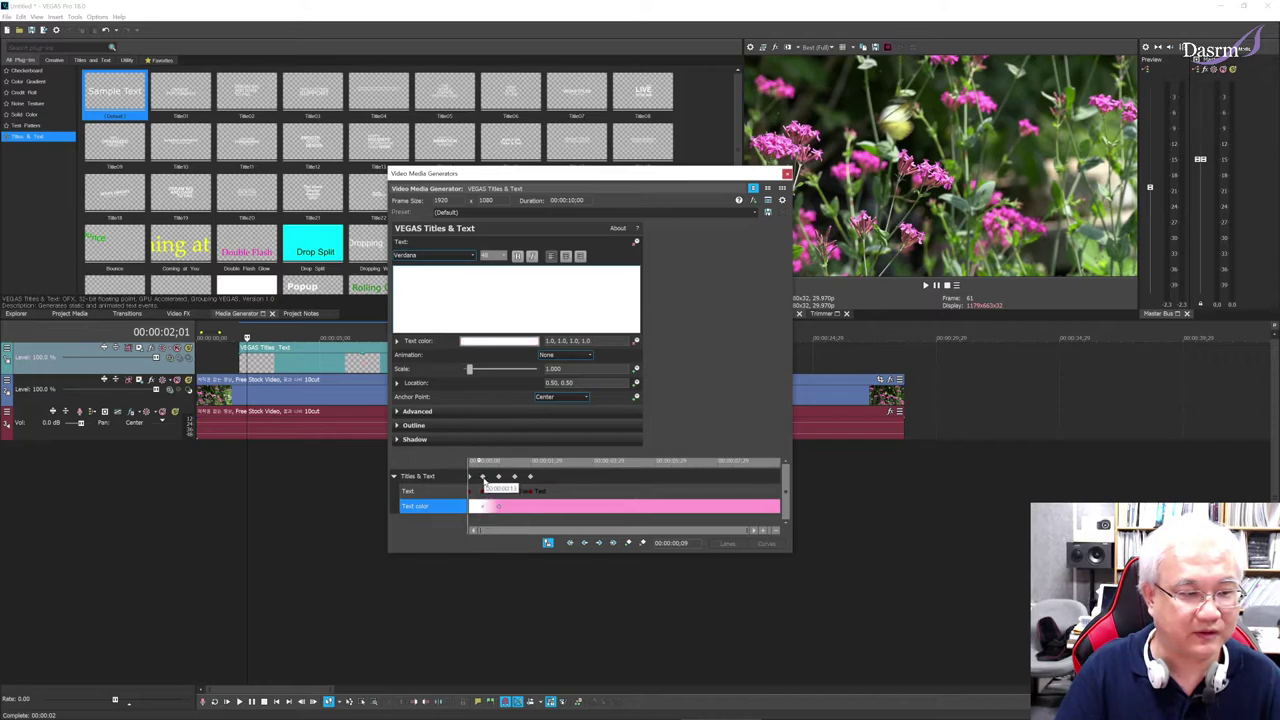
{"action": "left_click", "coordinate": [420, 476]}
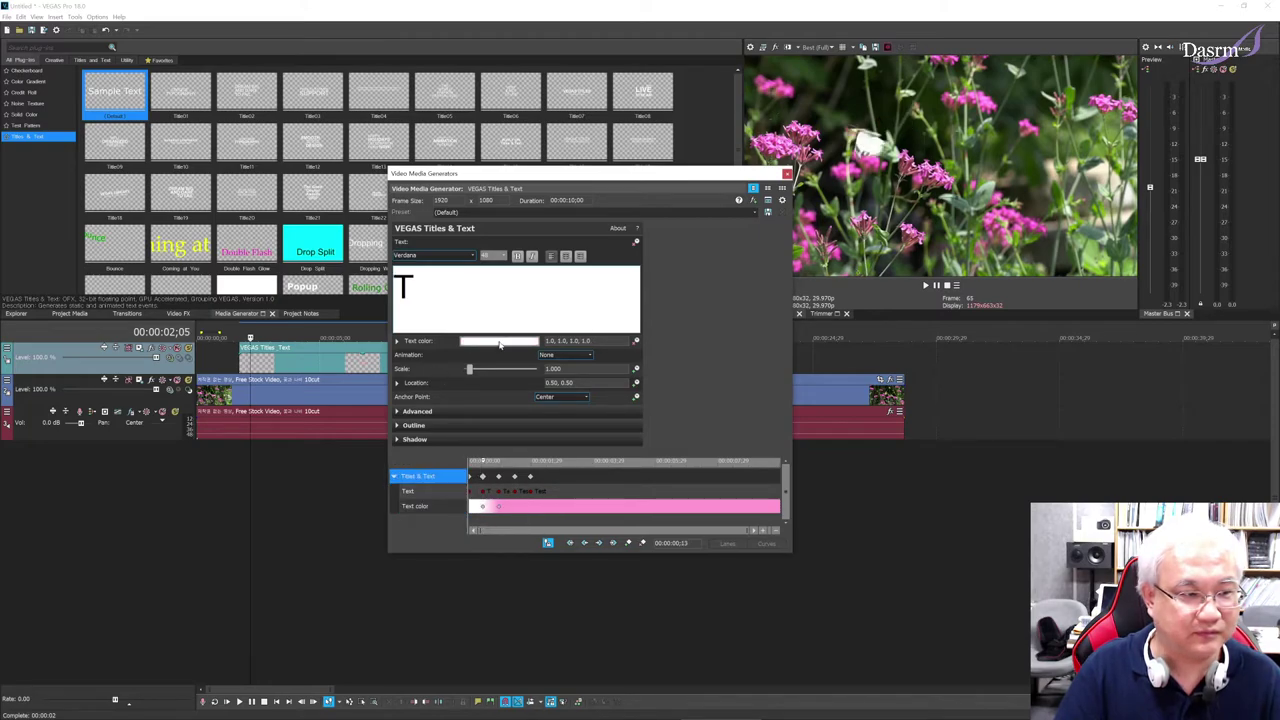
Step: Lighten the Text color at the "Te" keyframe to pale pink (1.0, 0.8, 0.91, 1.0)
{"action": "left_click", "coordinate": [499, 476]}
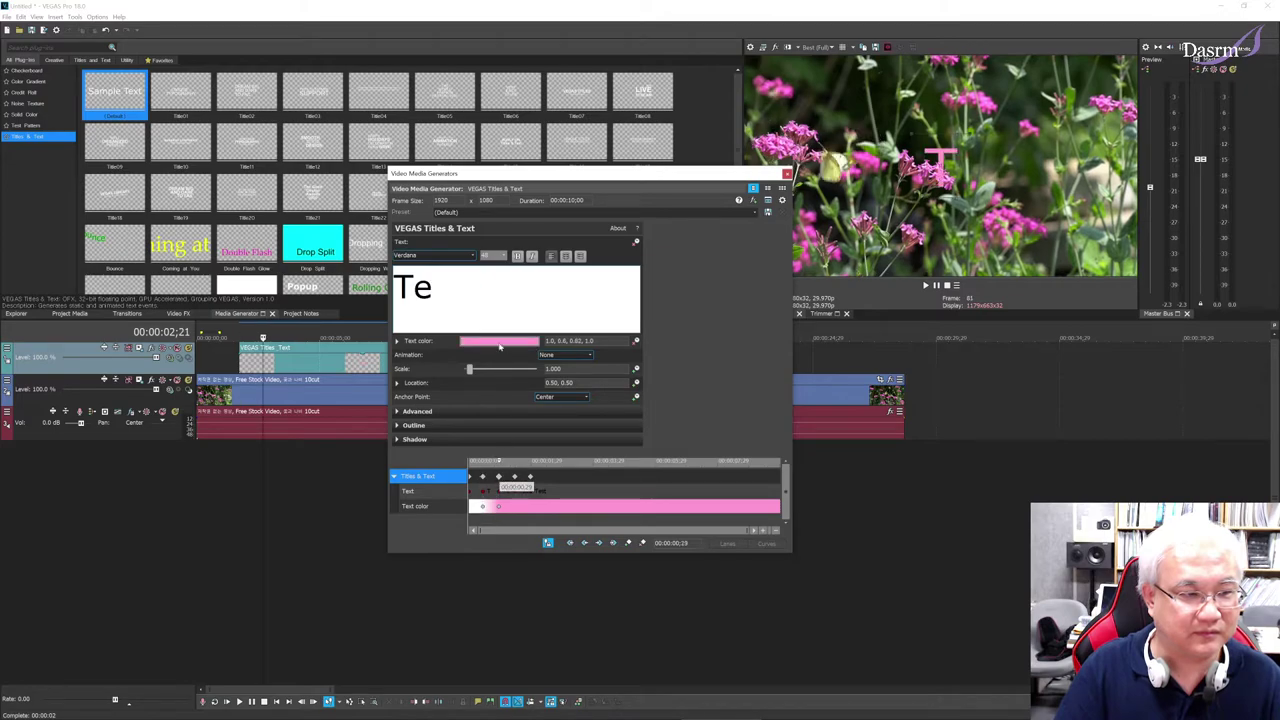
{"action": "left_click", "coordinate": [502, 342]}
{"action": "left_click_drag", "start_coordinate": [482, 383], "coordinate": [509, 374]}
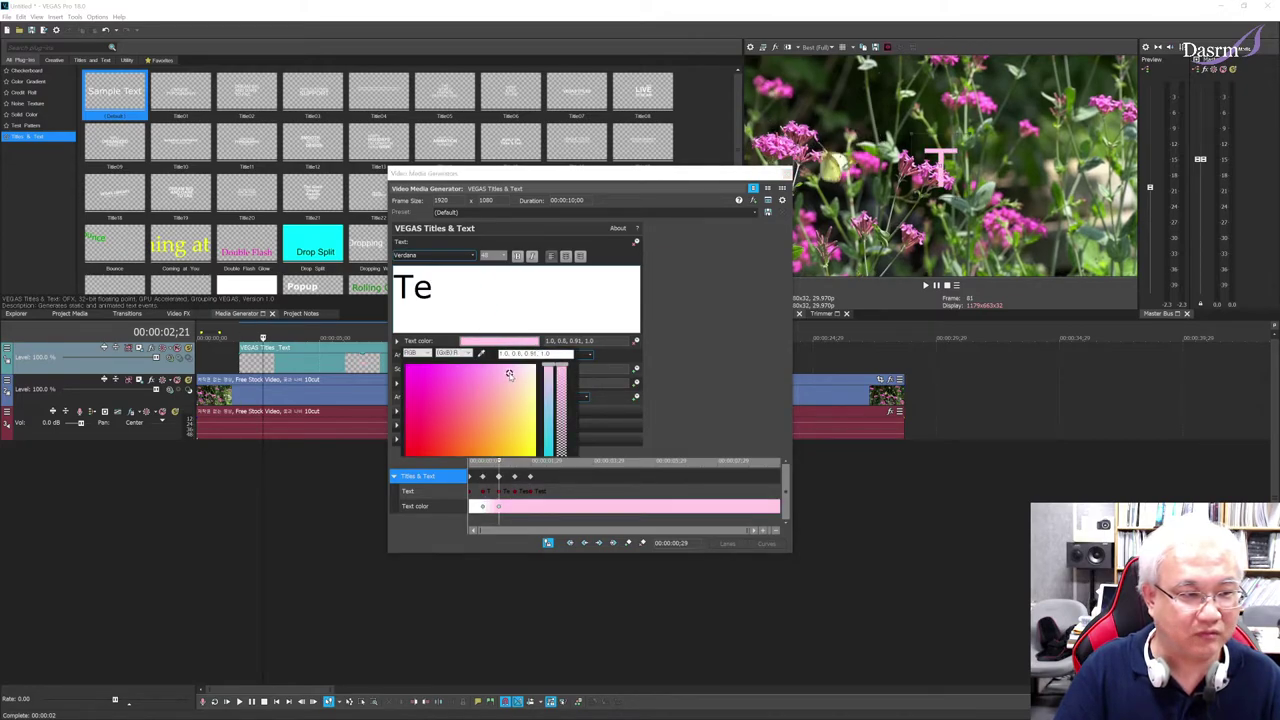
{"action": "left_click", "coordinate": [661, 309]}
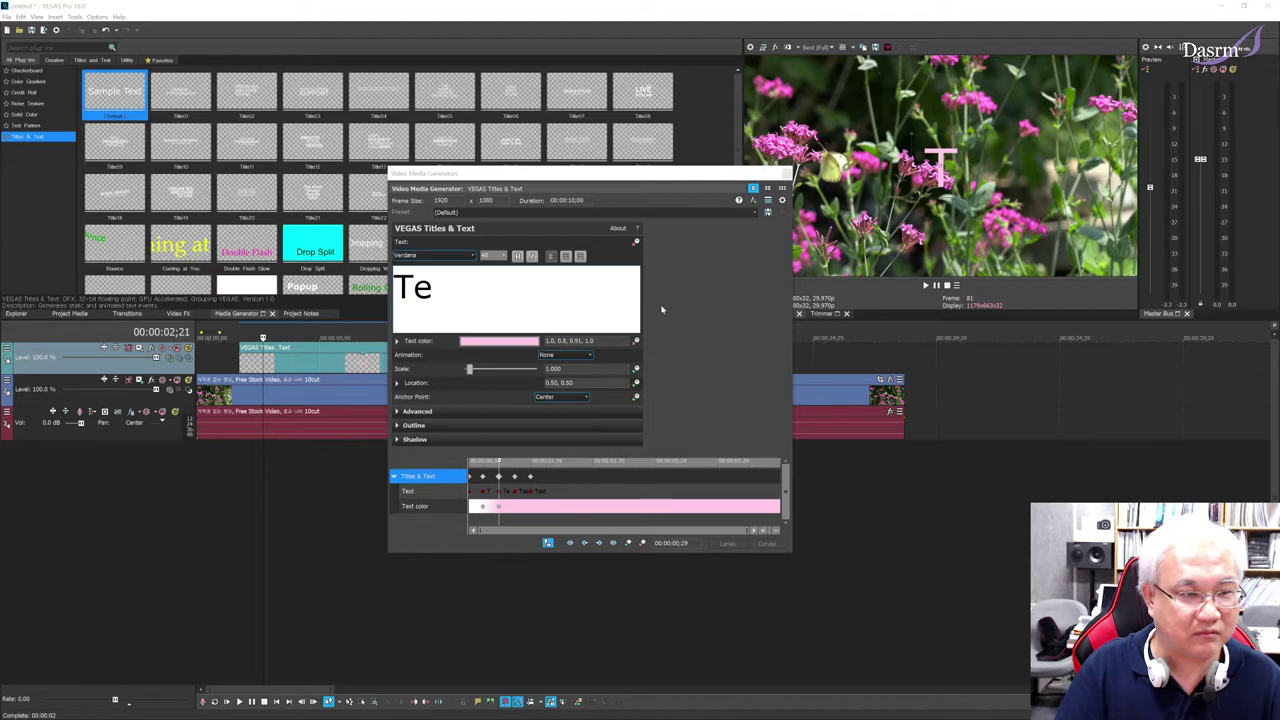
Step: Set the Text color at the "Tes" keyframe to light orange (1.0, 0.84, 0.46, 1.0)
{"action": "left_click", "coordinate": [515, 477]}
{"action": "left_click", "coordinate": [514, 342]}
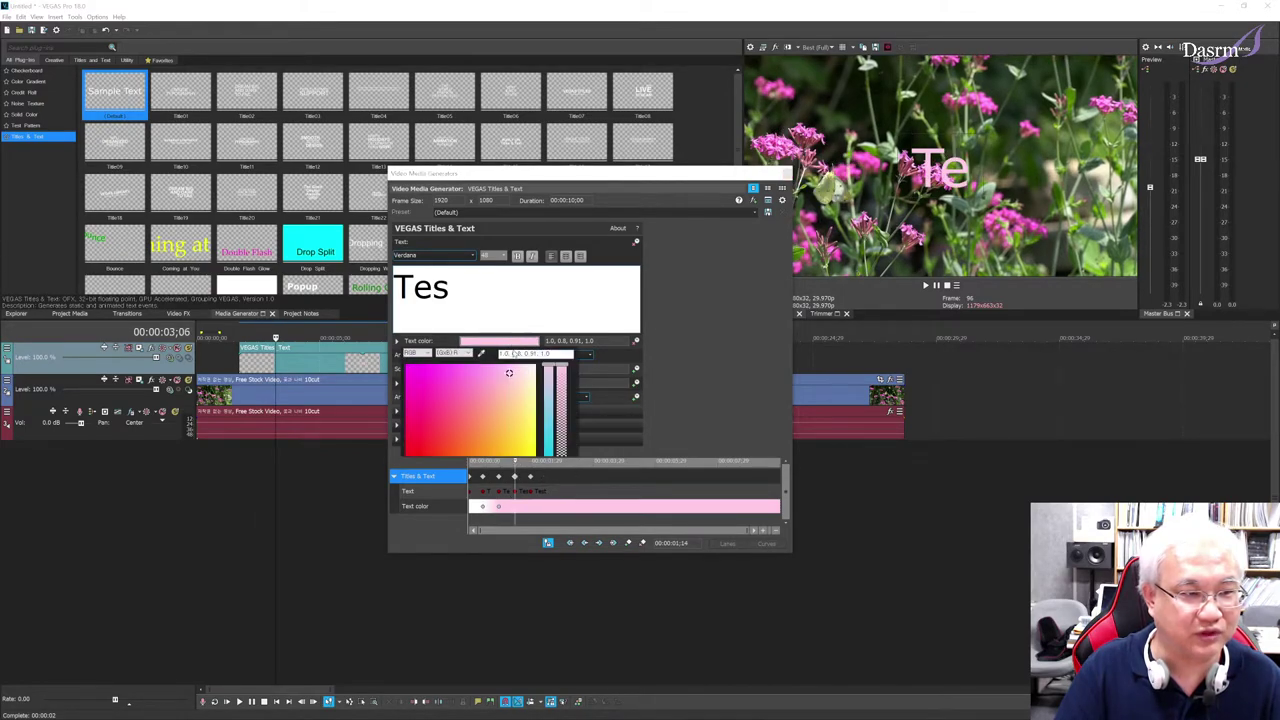
{"action": "left_click", "coordinate": [515, 418]}
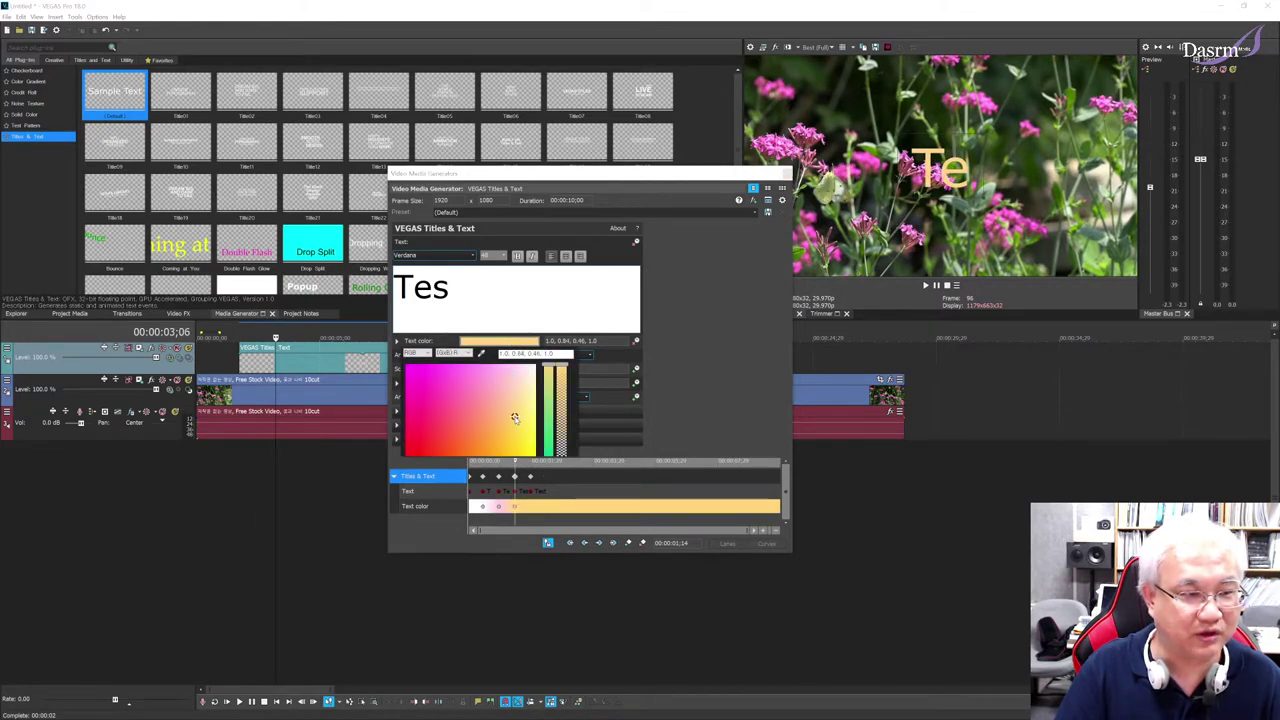
Step: Close the title settings and play the title event from its start to review the letter-by-letter text and color changes
{"action": "left_click", "coordinate": [660, 325]}
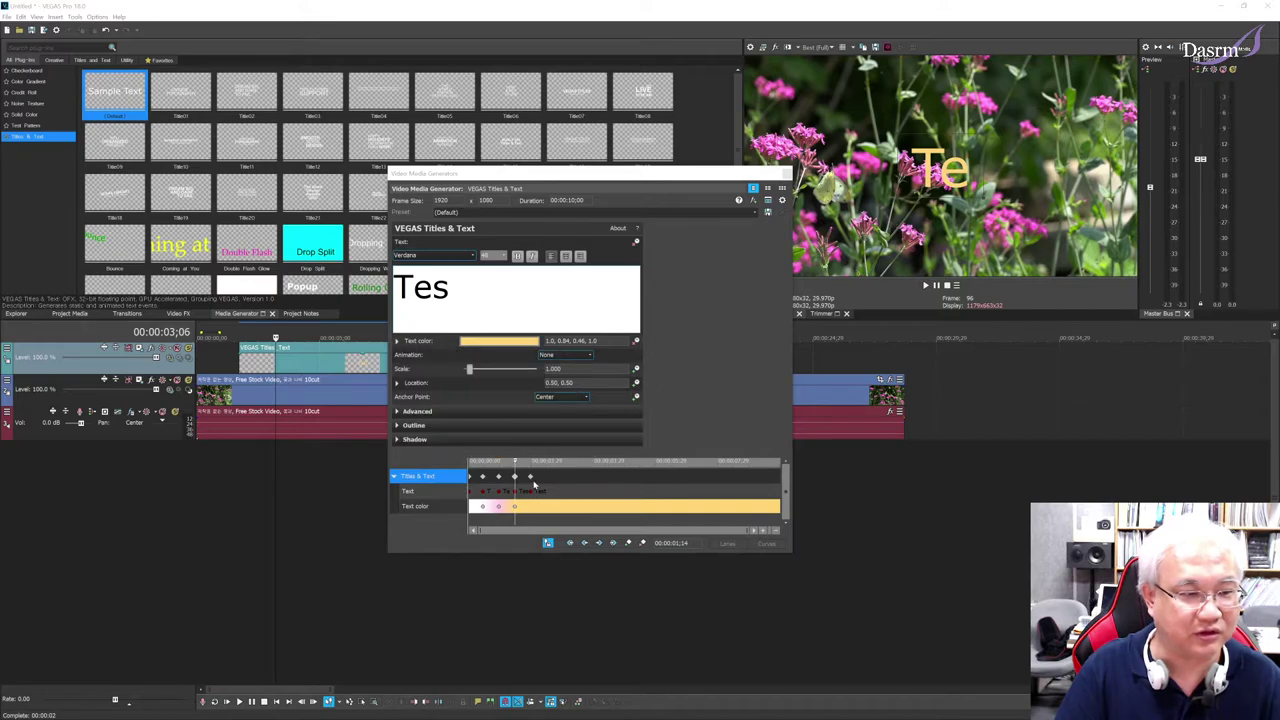
{"action": "left_click", "coordinate": [787, 175]}
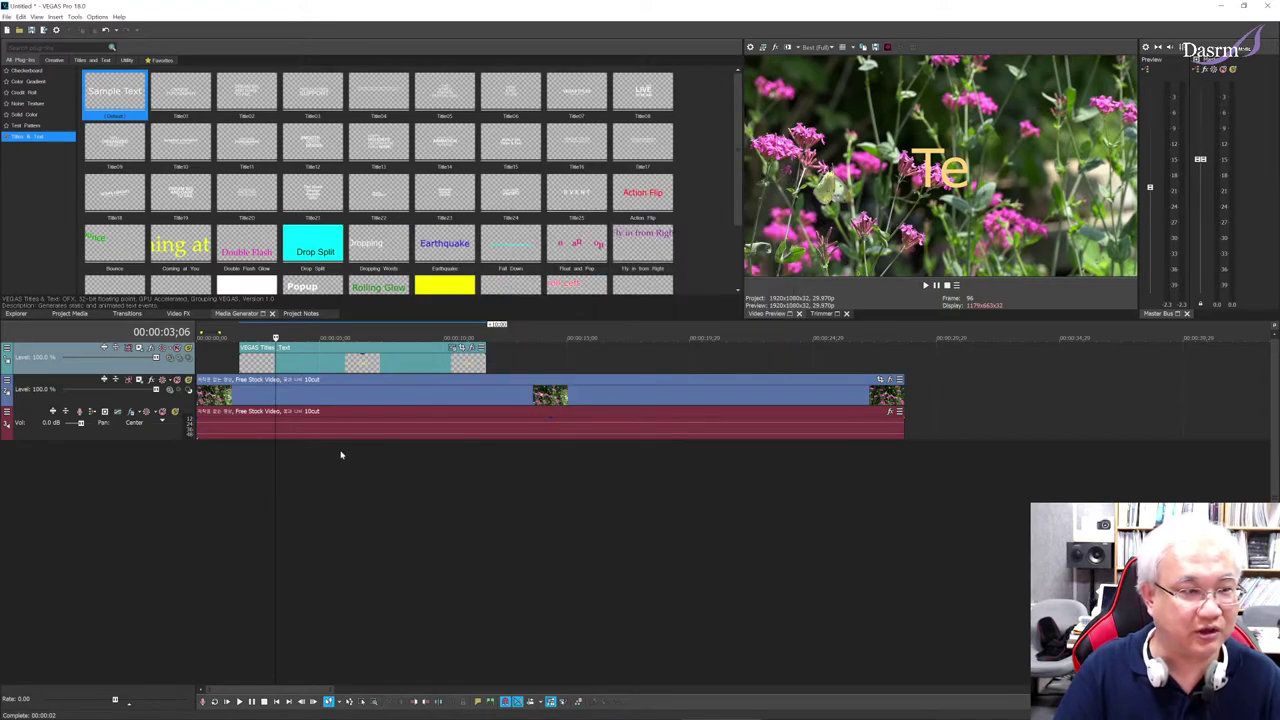
{"action": "left_click", "coordinate": [238, 459]}
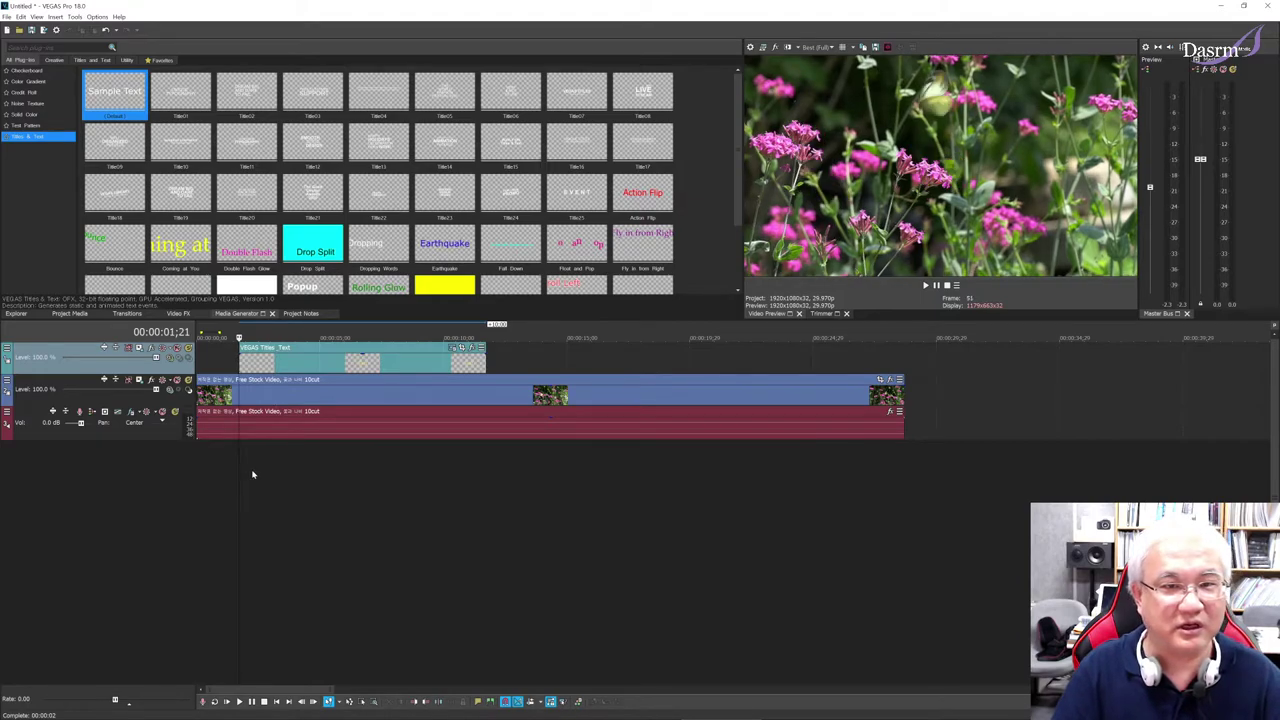
{"action": "key", "text": "space"}
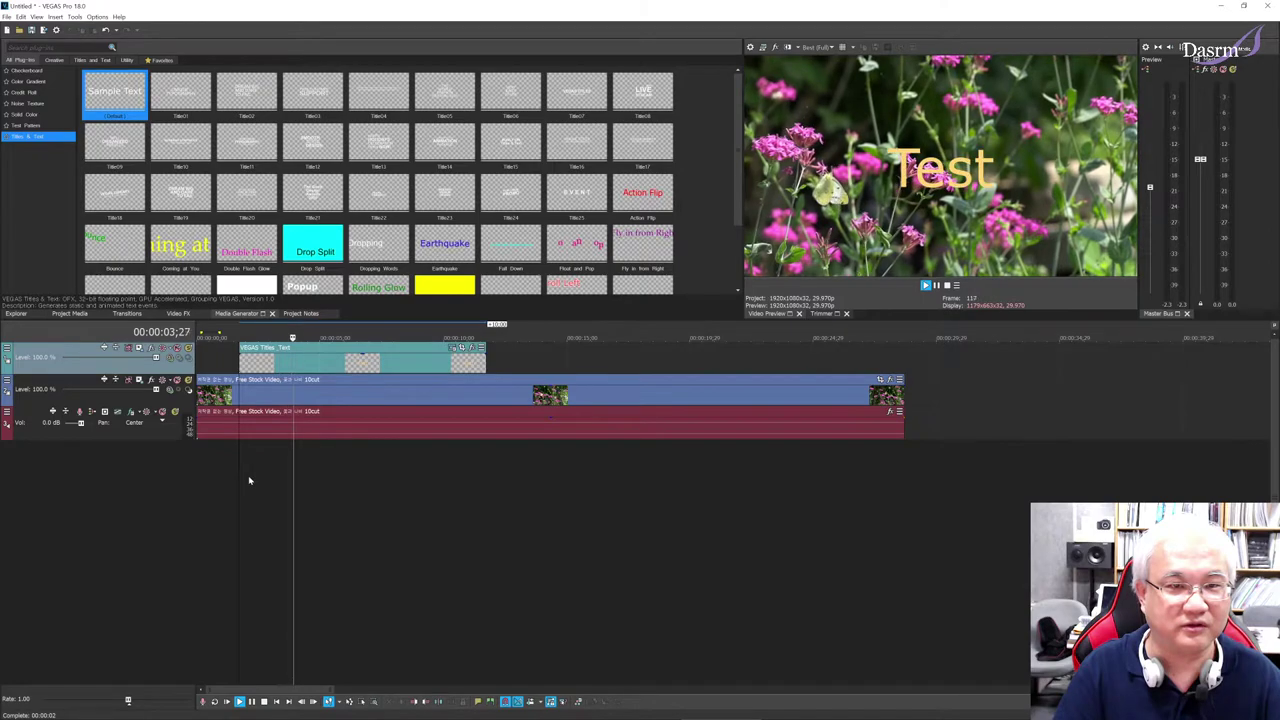
{"action": "key", "text": "space"}
{"action": "key", "text": "space"}
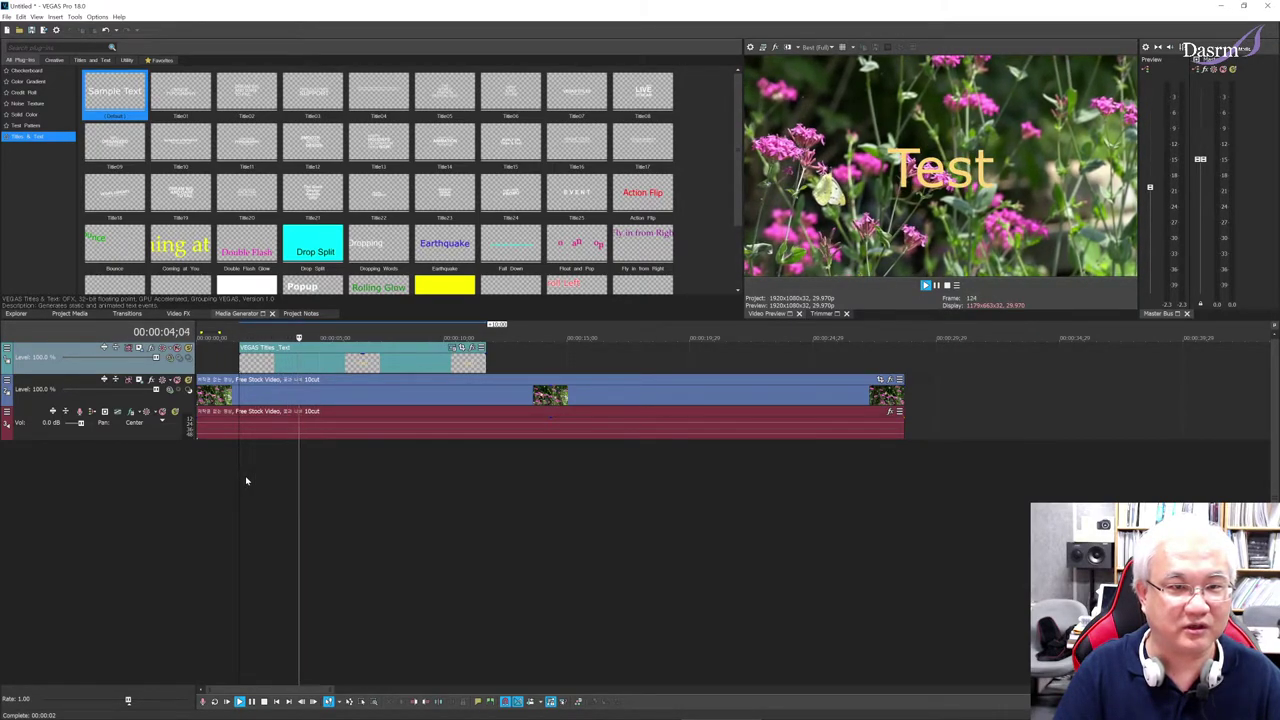
{"action": "key", "text": "space"}
{"action": "left_click", "coordinate": [268, 482]}
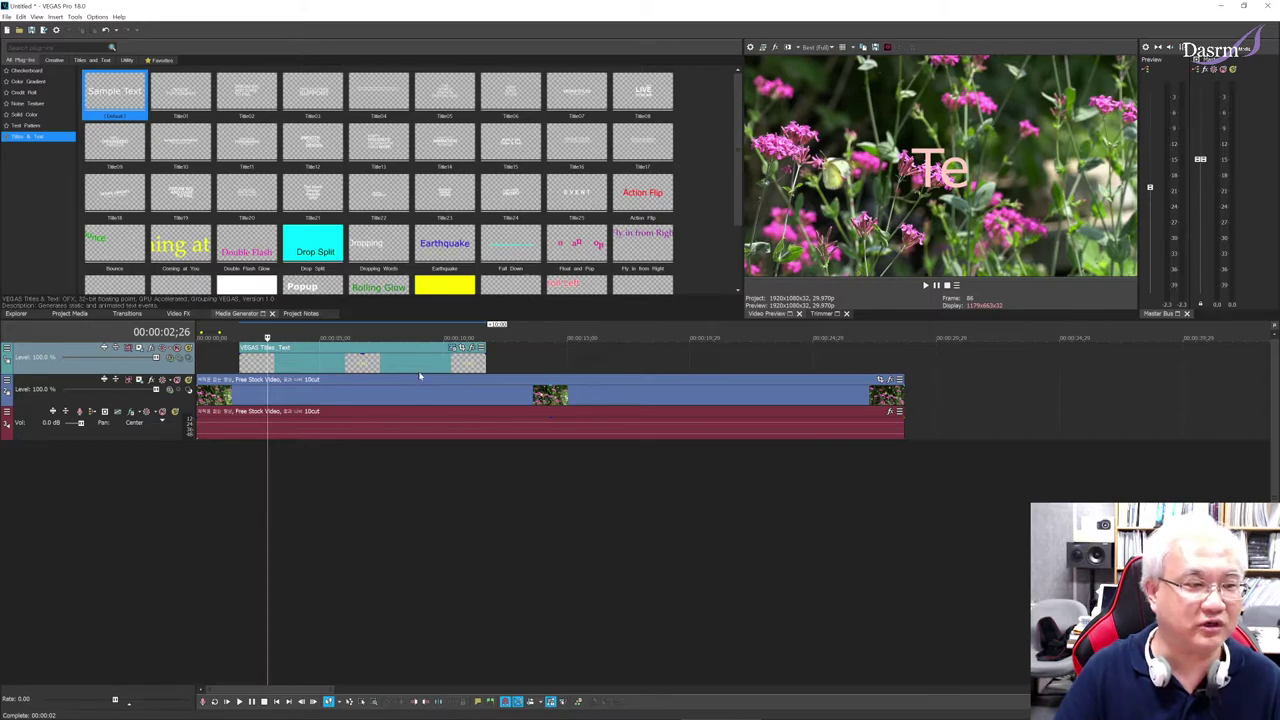
{"action": "left_click", "coordinate": [452, 348]}
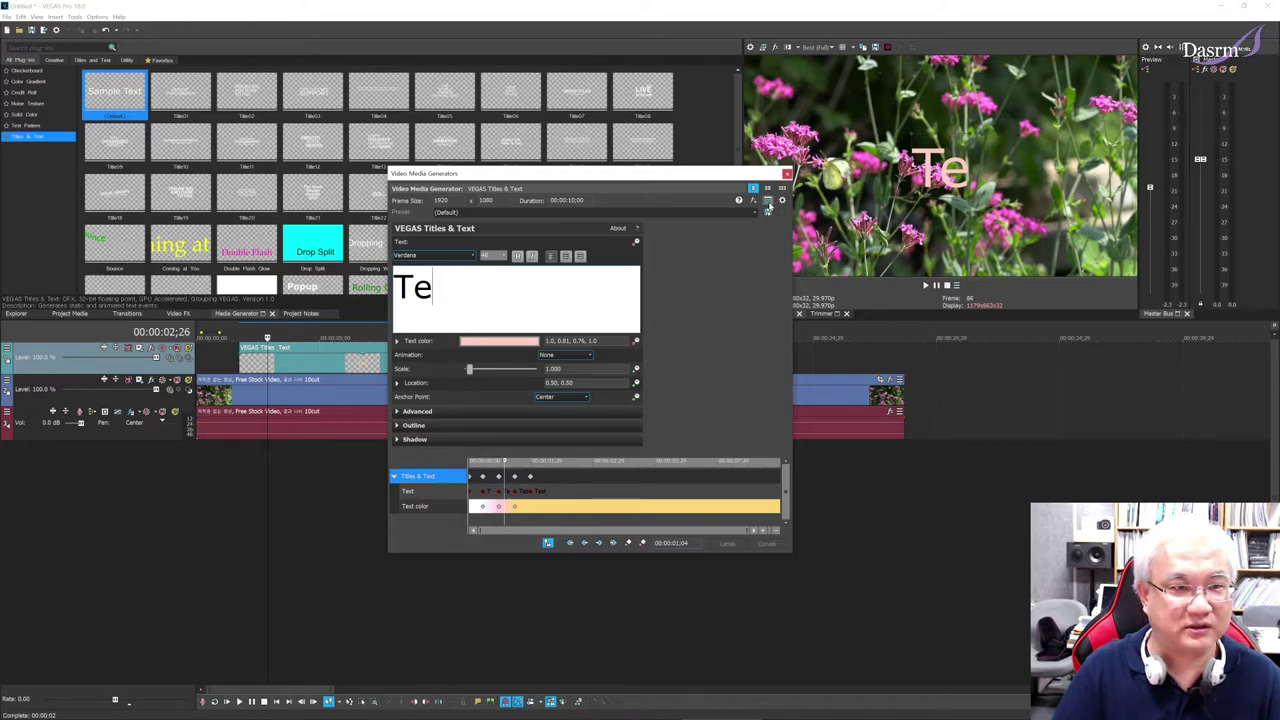
{"action": "left_click", "coordinate": [787, 175]}
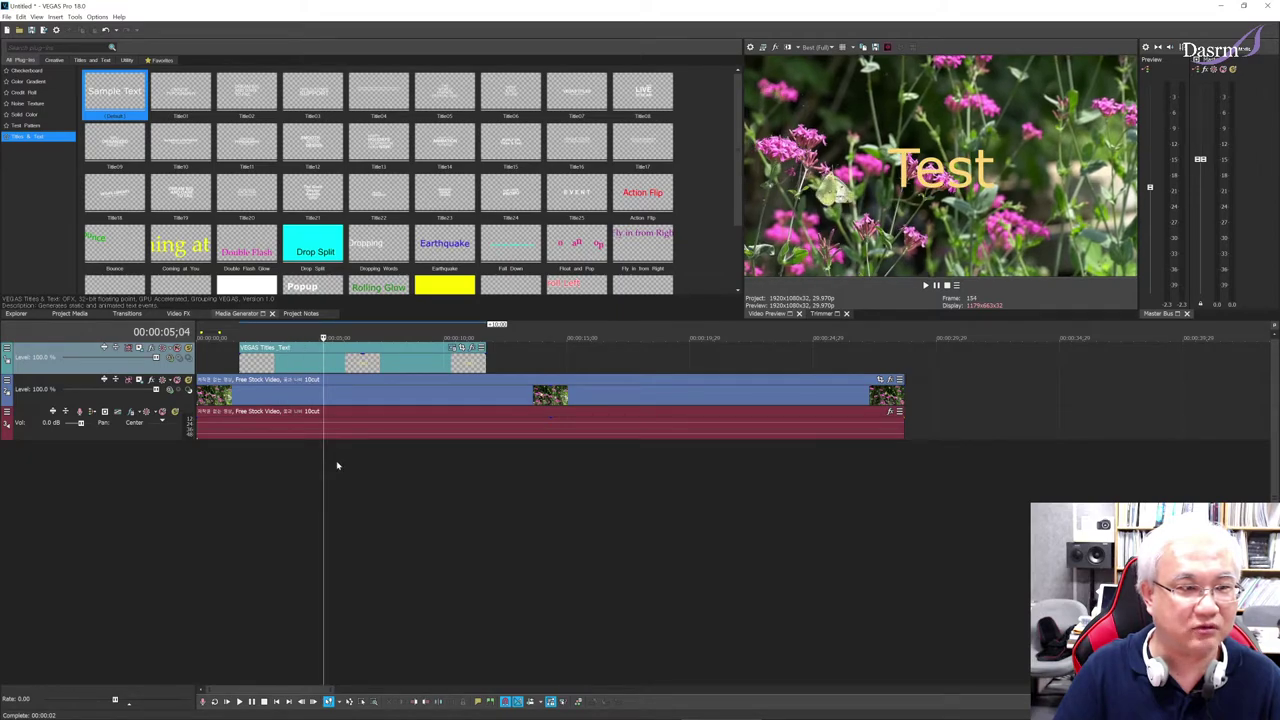
Step: At 00:00:04;14, enlarge the title with an Event Pan/Crop keyframe by shrinking the crop frame to about 714.5 × 401.9
{"action": "left_click", "coordinate": [301, 460]}
{"action": "key", "text": "Right"}
{"action": "key", "text": "Right"}
{"action": "key", "text": "Right"}
{"action": "key", "text": "Right"}
{"action": "key", "text": "Right"}
{"action": "key", "text": "Right"}
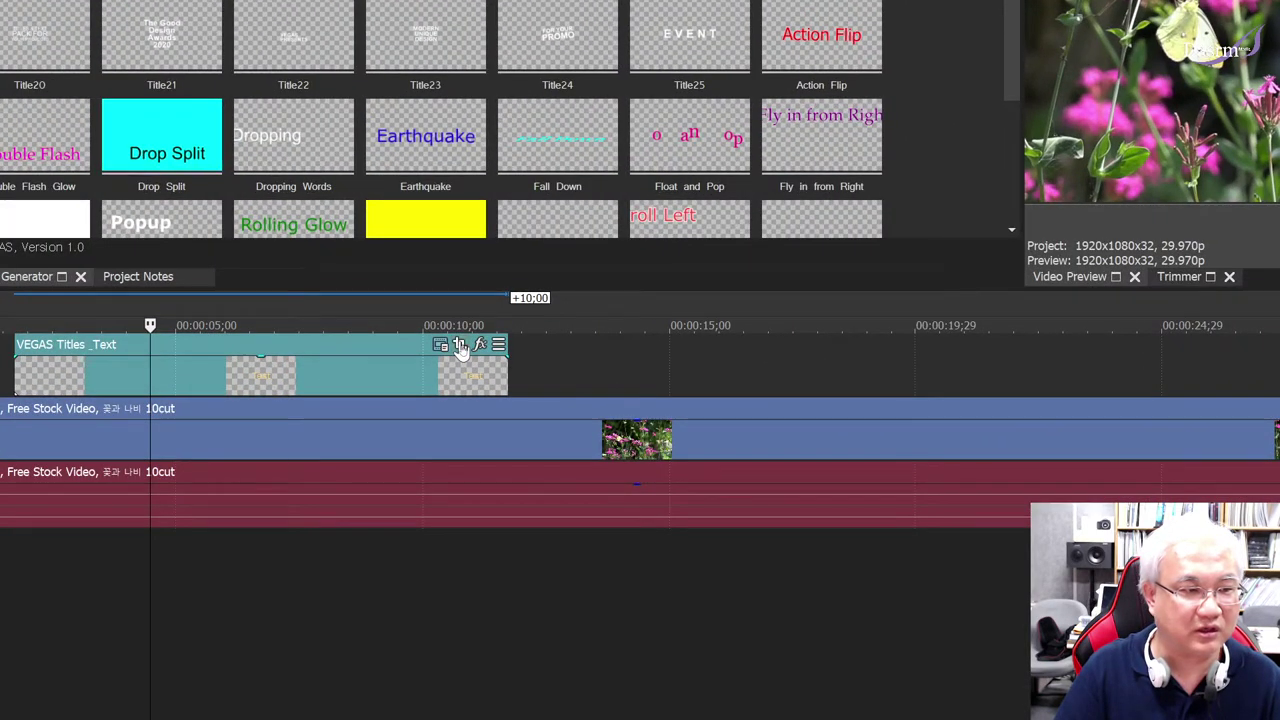
{"action": "left_click", "coordinate": [460, 347]}
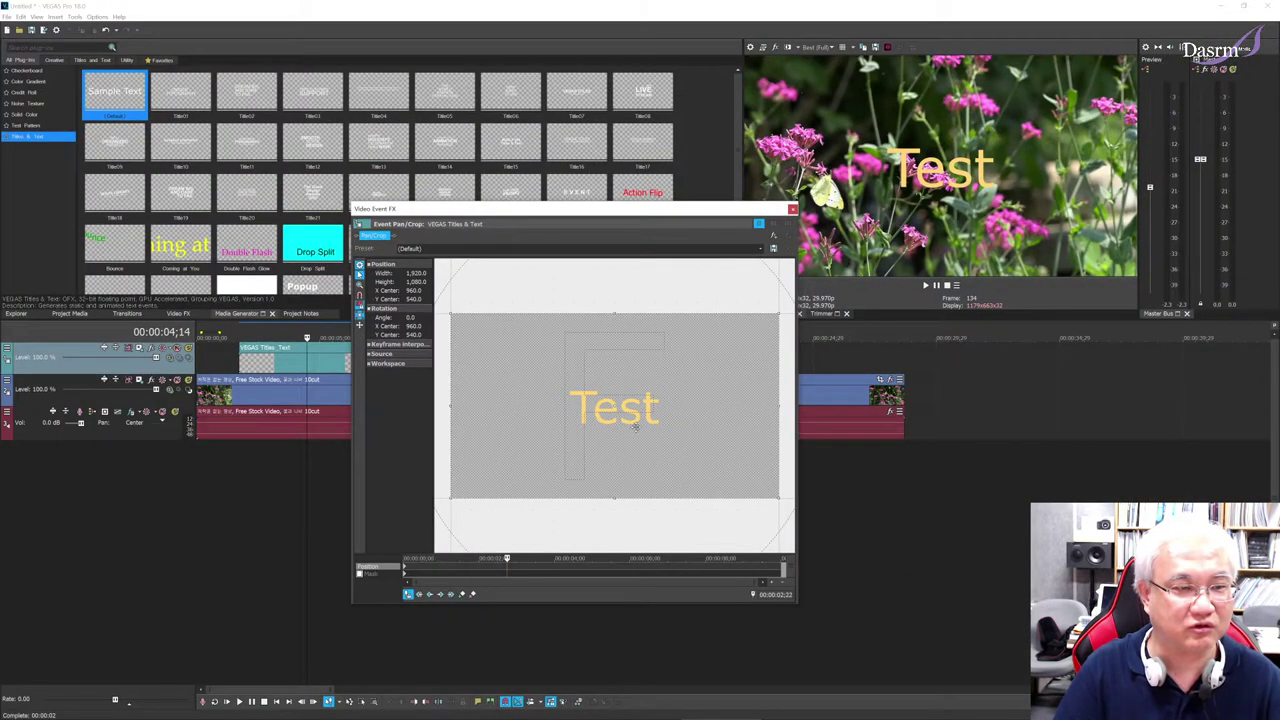
{"action": "scroll", "coordinate": [662, 434], "scroll_direction": "down", "scroll_amount": 4}
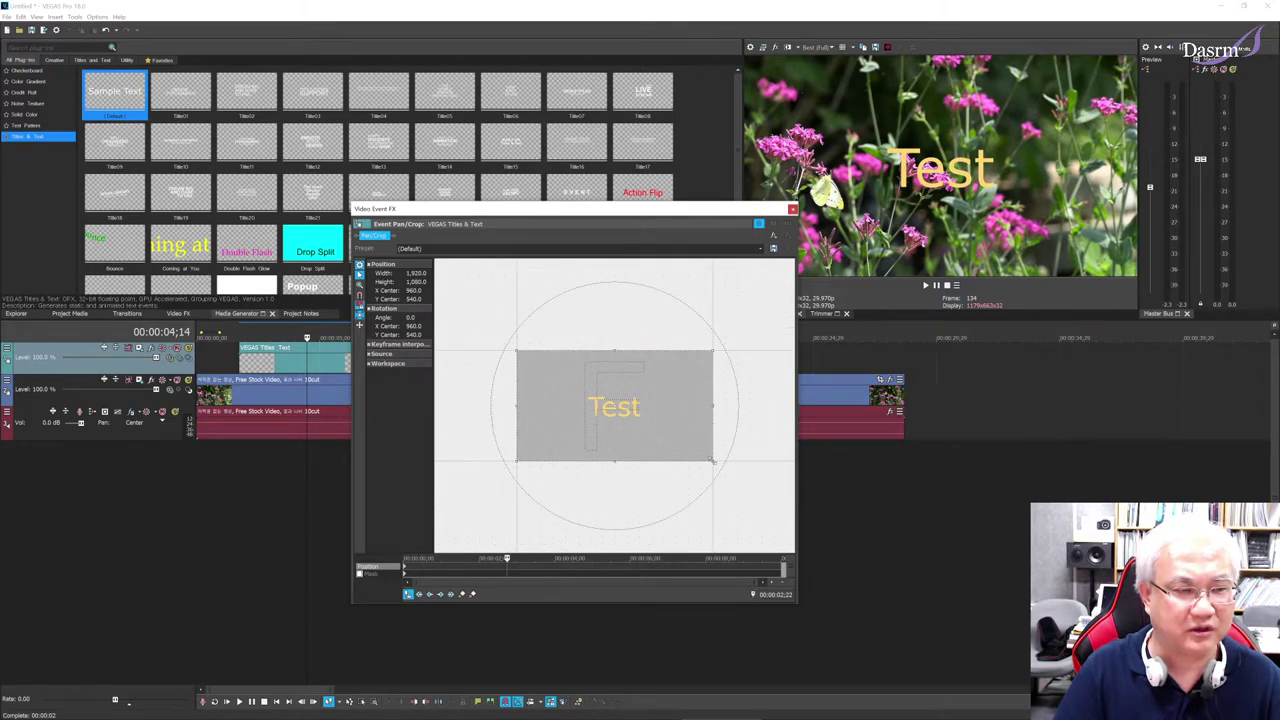
{"action": "left_click_drag", "start_coordinate": [711, 461], "coordinate": [677, 427]}
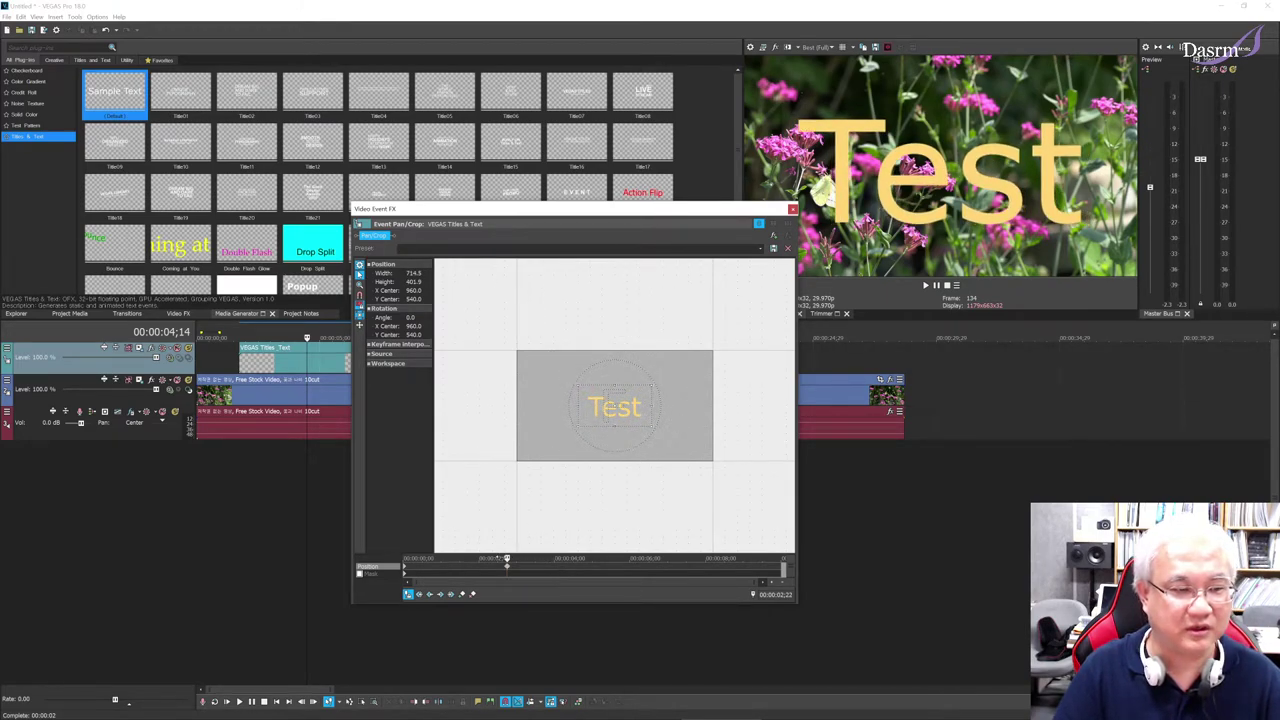
Step: Play the title event from its beginning to review the Pan/Crop enlargement, both in the crop window and on the timeline
{"action": "left_click_drag", "start_coordinate": [506, 559], "coordinate": [417, 559]}
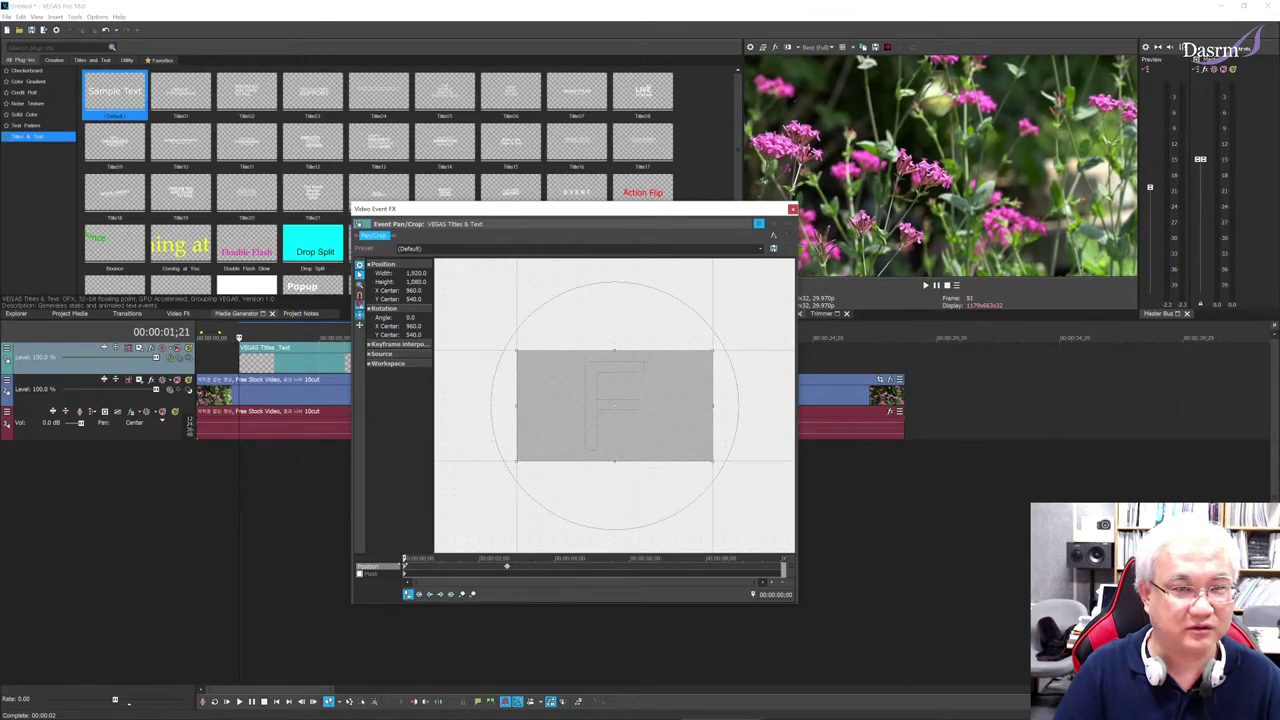
{"action": "key", "text": "space"}
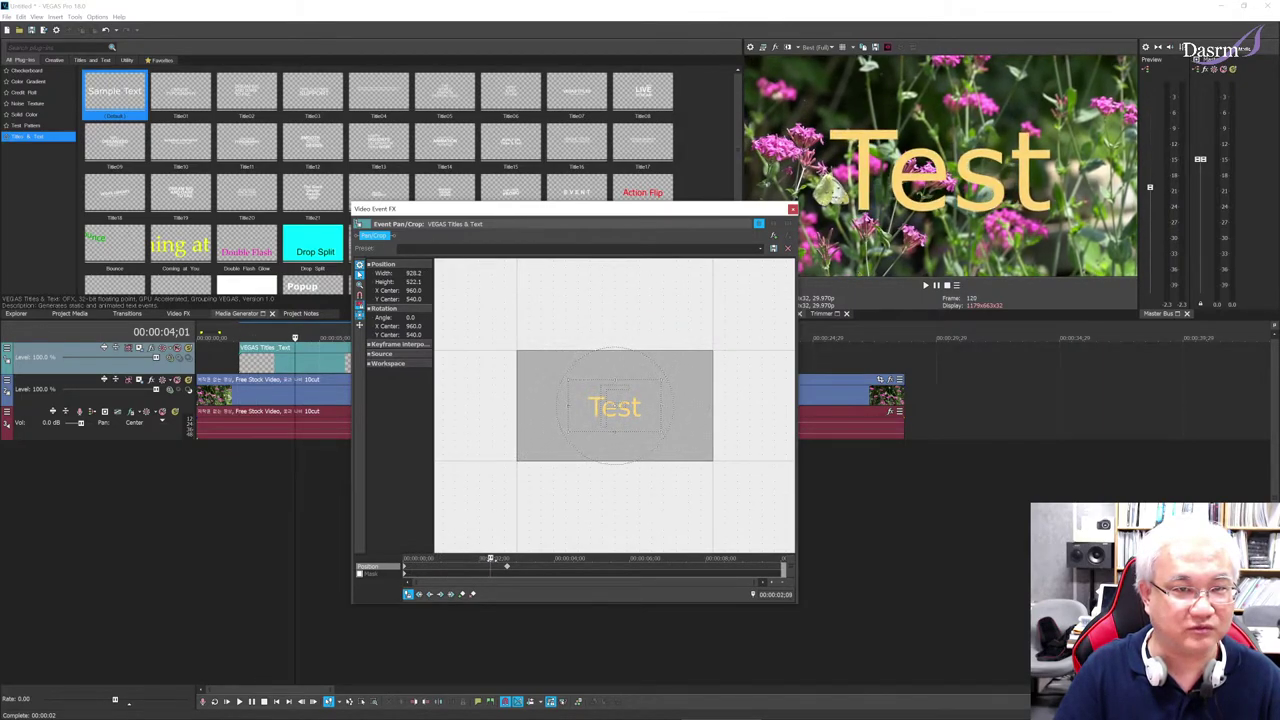
{"action": "left_click_drag", "start_coordinate": [494, 559], "coordinate": [403, 559]}
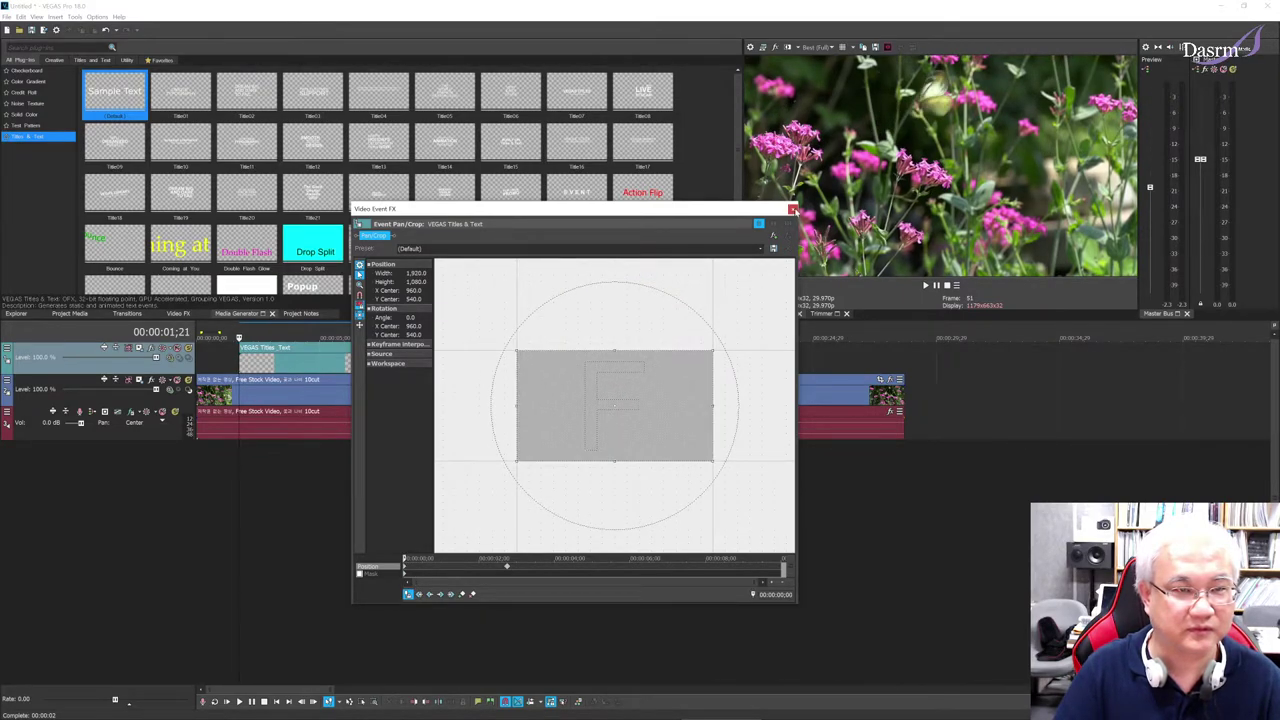
{"action": "key", "text": "Escape"}
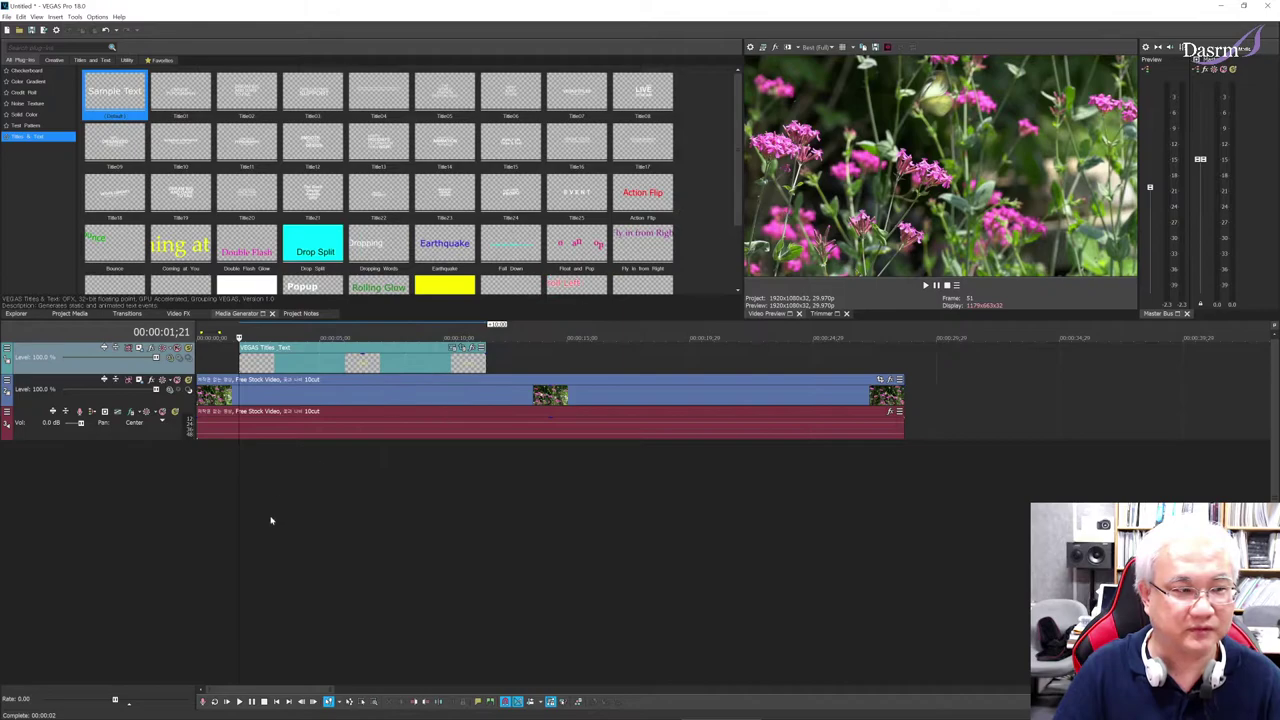
{"action": "left_click", "coordinate": [229, 477]}
{"action": "key", "text": "space"}
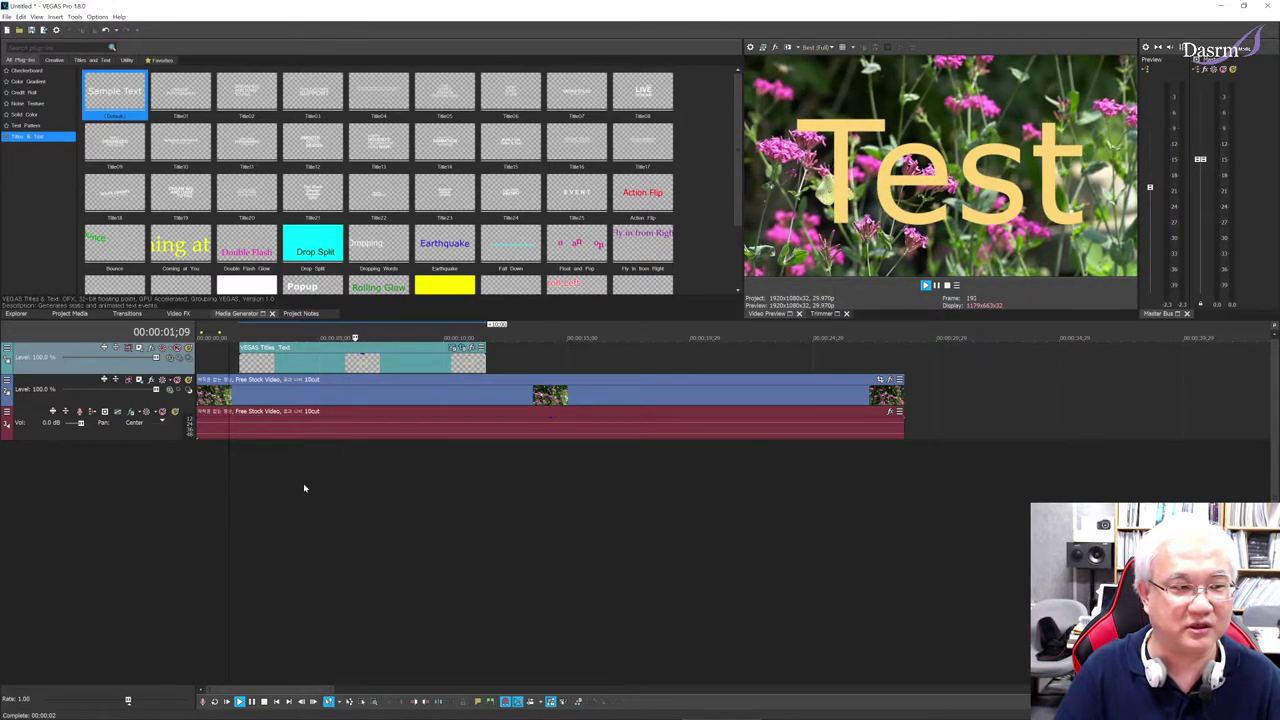
{"action": "key", "text": "space"}
{"action": "left_click", "coordinate": [334, 483]}
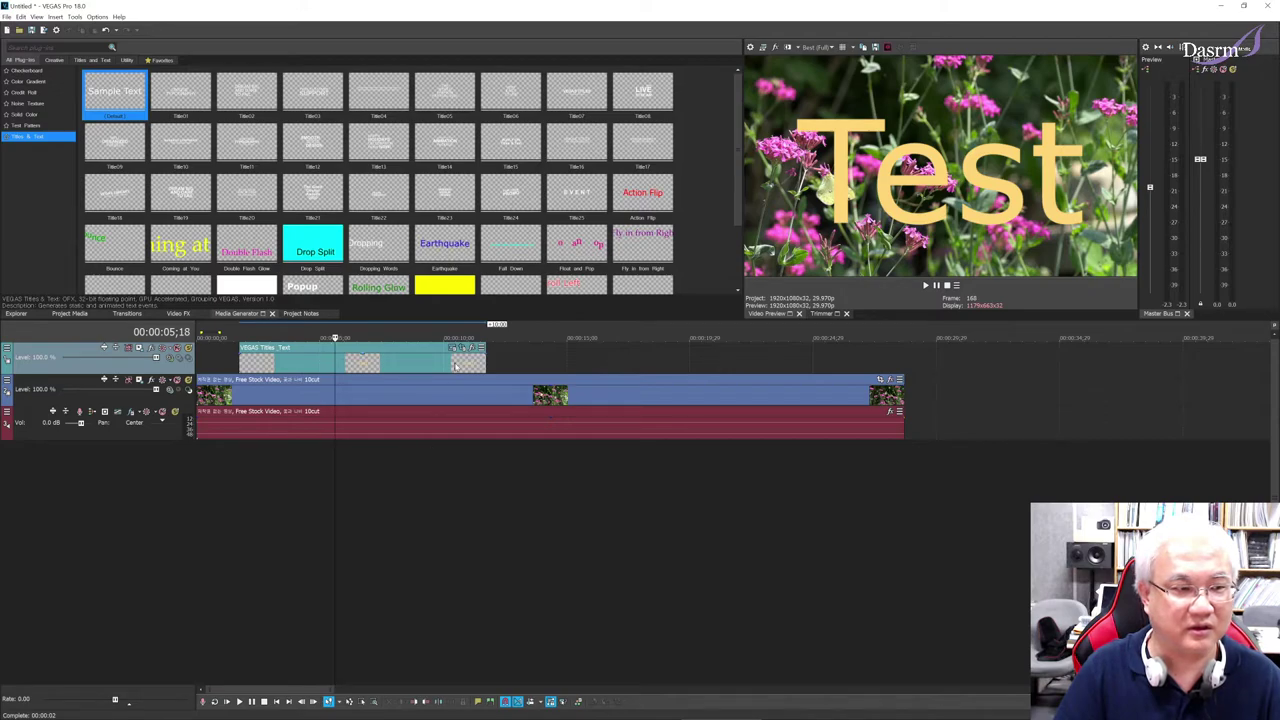
Step: Set the title's shadow color to near-white (0.92, 0.91, 0.93, 1.0) in the Titles & Text settings
{"action": "left_click", "coordinate": [453, 349]}
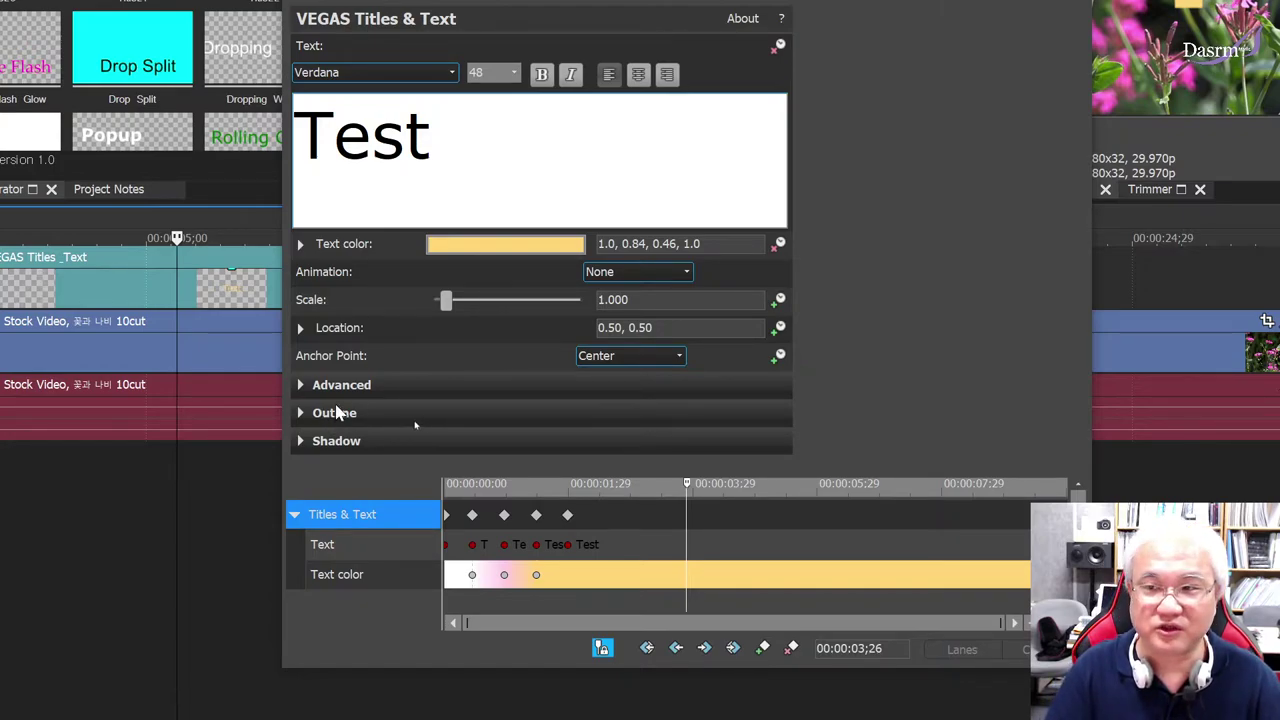
{"action": "left_click", "coordinate": [301, 441]}
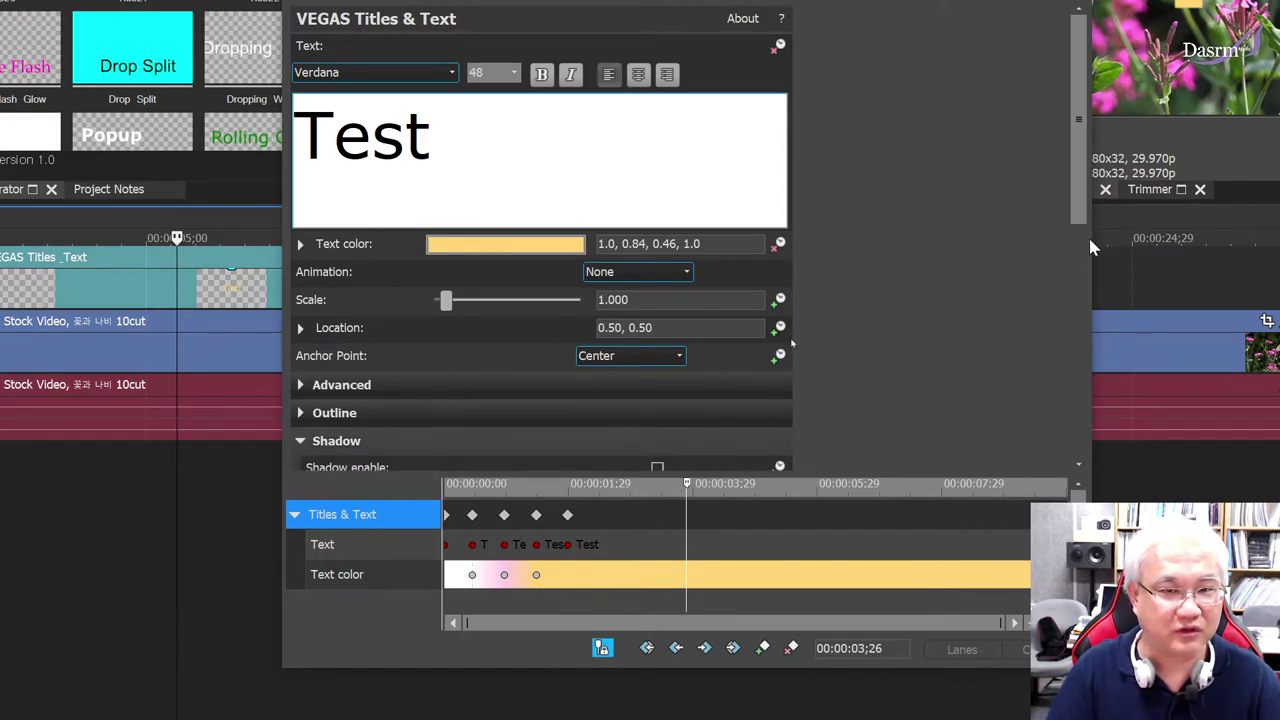
{"action": "scroll", "coordinate": [1092, 247], "scroll_direction": "down", "scroll_amount": 3}
{"action": "left_click_drag", "start_coordinate": [1081, 262], "coordinate": [1075, 285]}
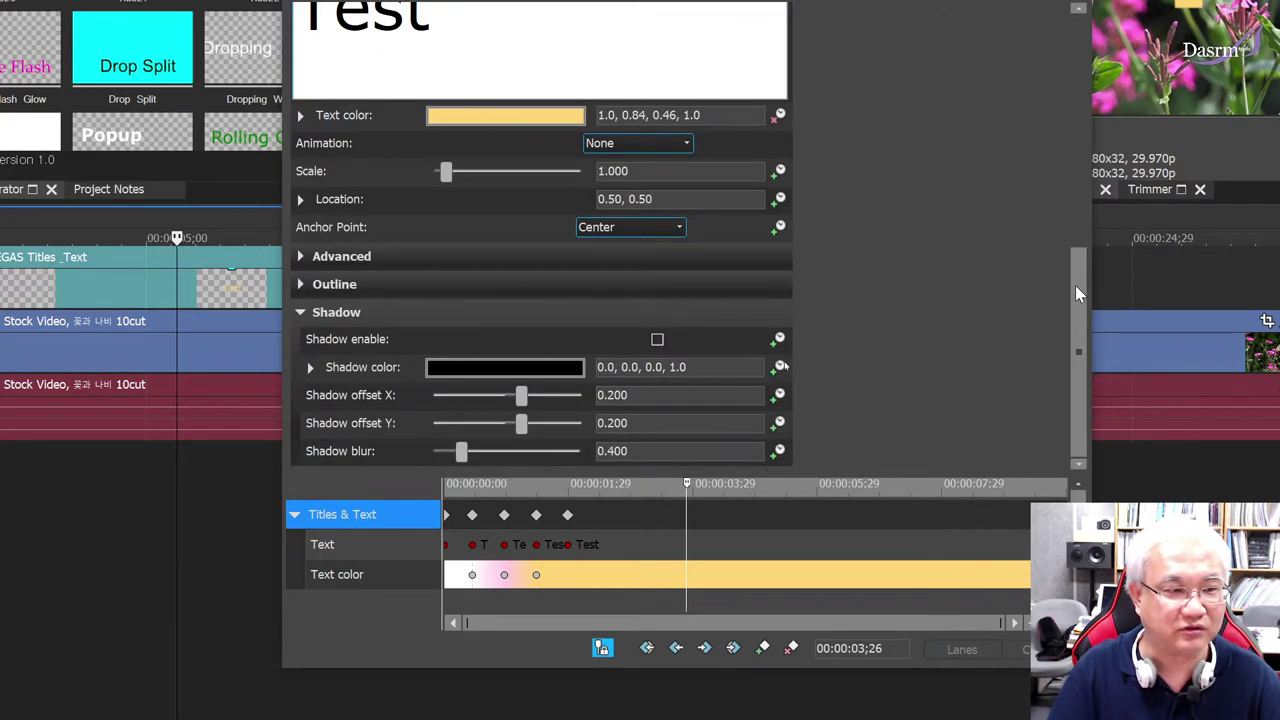
{"action": "left_click", "coordinate": [487, 374]}
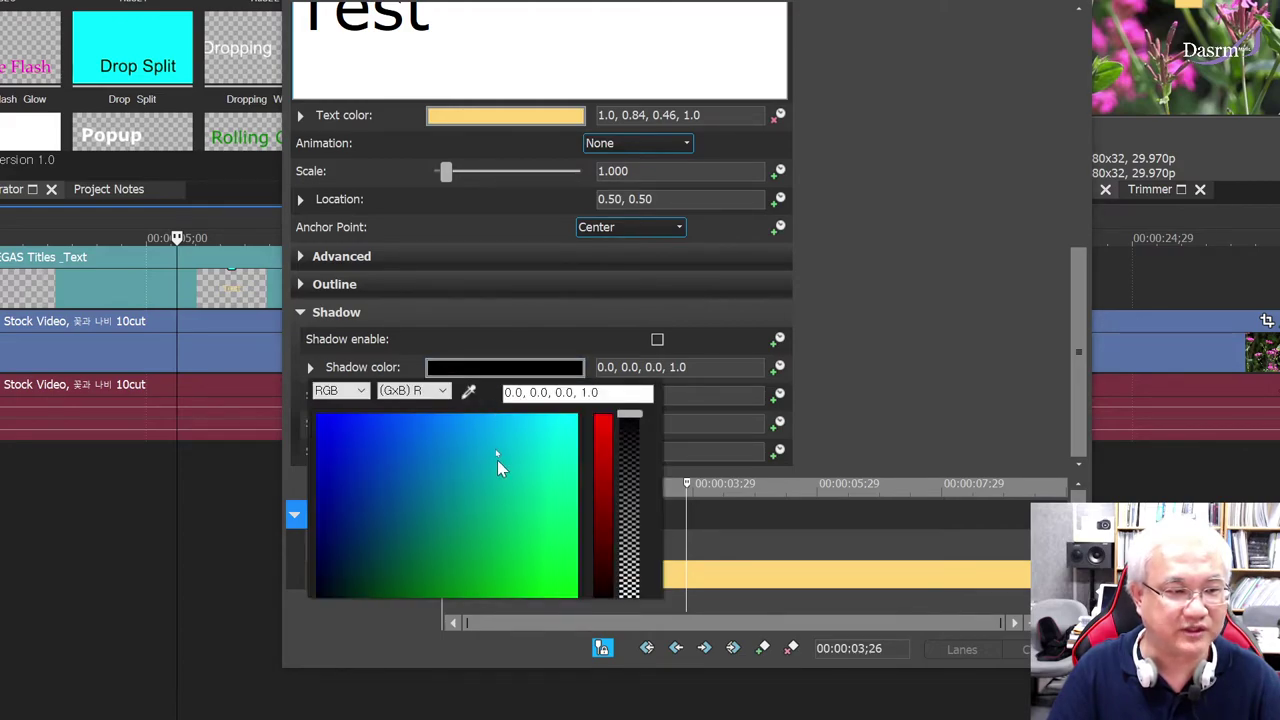
{"action": "left_click", "coordinate": [371, 449]}
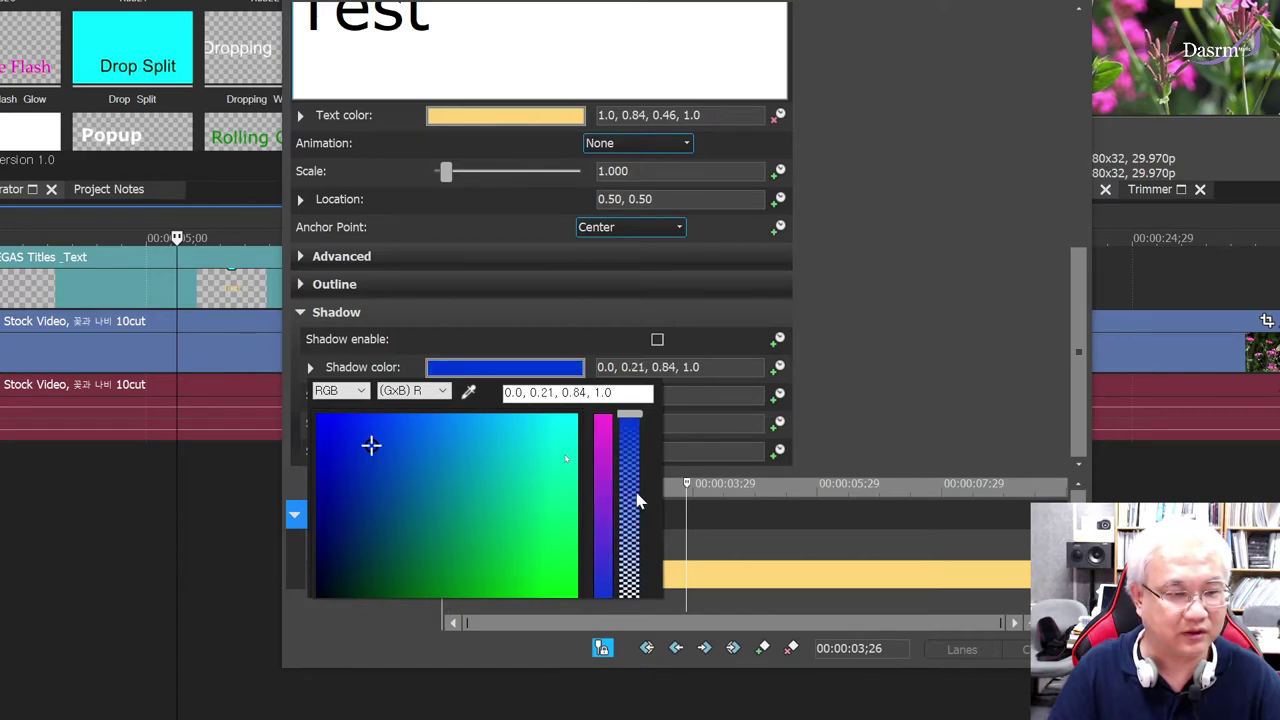
{"action": "left_click_drag", "start_coordinate": [541, 430], "coordinate": [555, 428]}
{"action": "left_click_drag", "start_coordinate": [612, 503], "coordinate": [593, 627]}
{"action": "left_click_drag", "start_coordinate": [602, 493], "coordinate": [634, 416]}
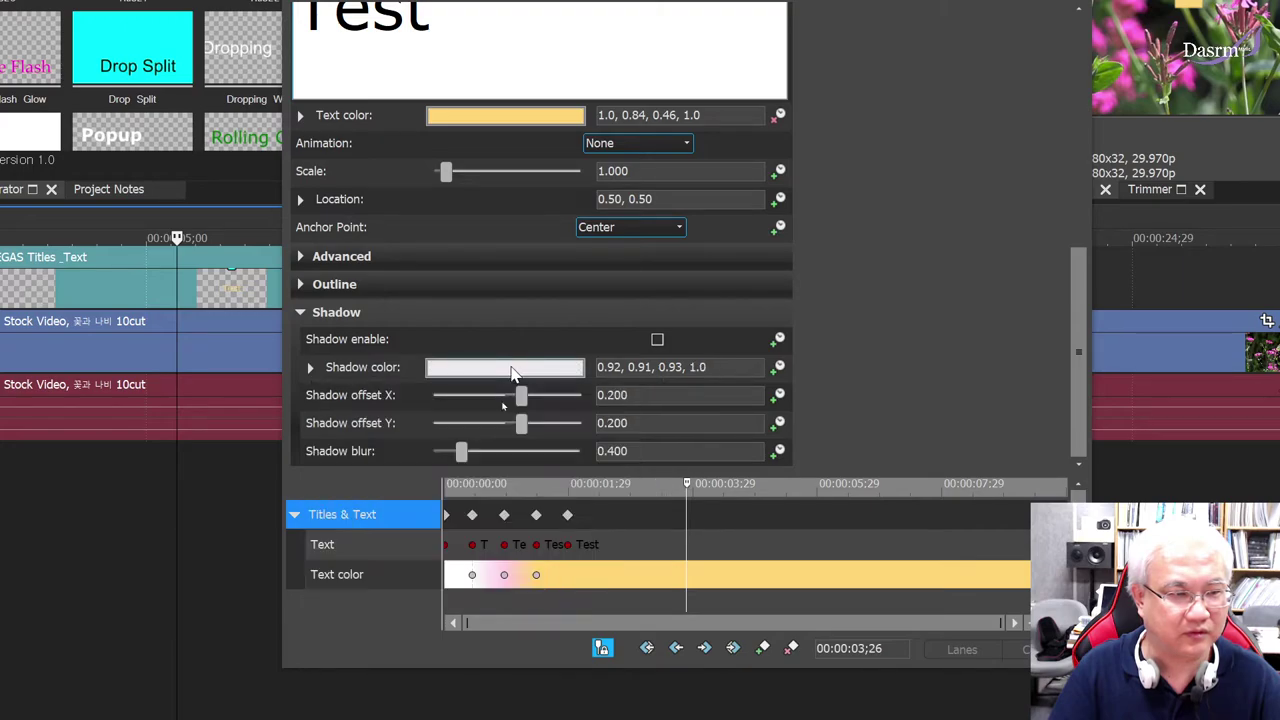
{"action": "left_click", "coordinate": [819, 342]}
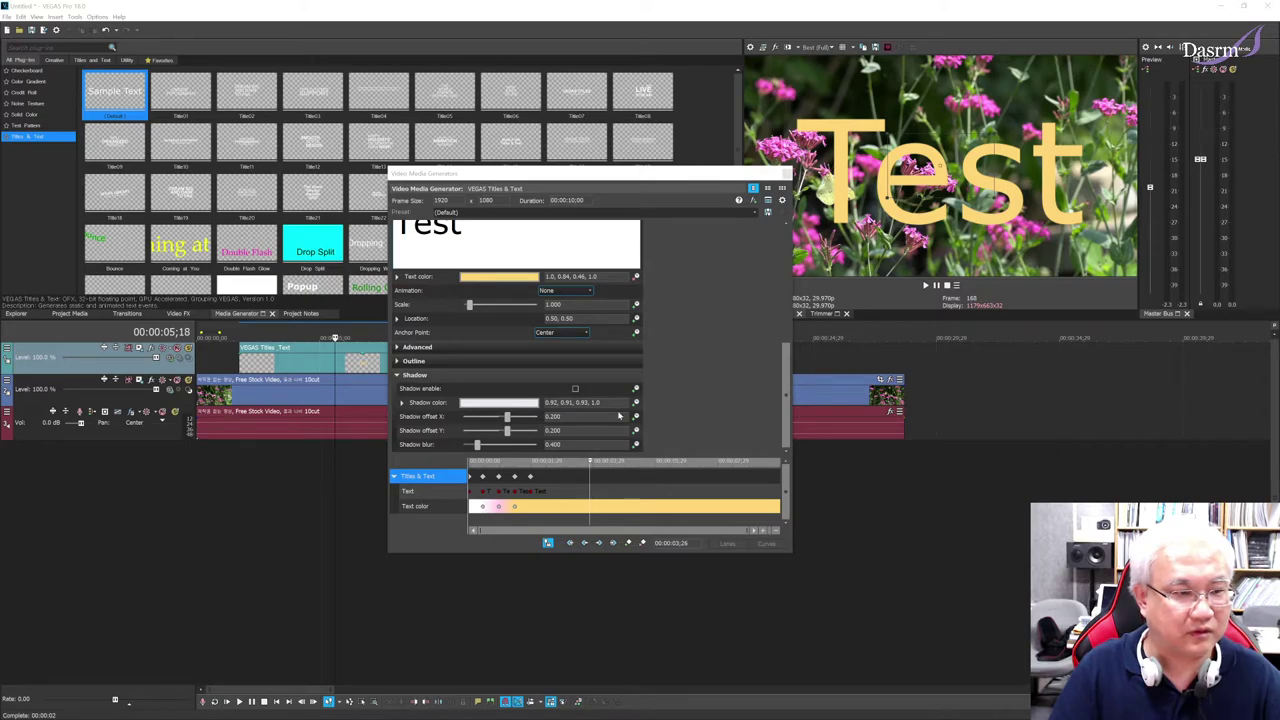
Step: Enable the title's shadow and set its offset X to 0.071, offset Y to 0.027 and blur to 0.277
{"action": "left_click", "coordinate": [575, 389]}
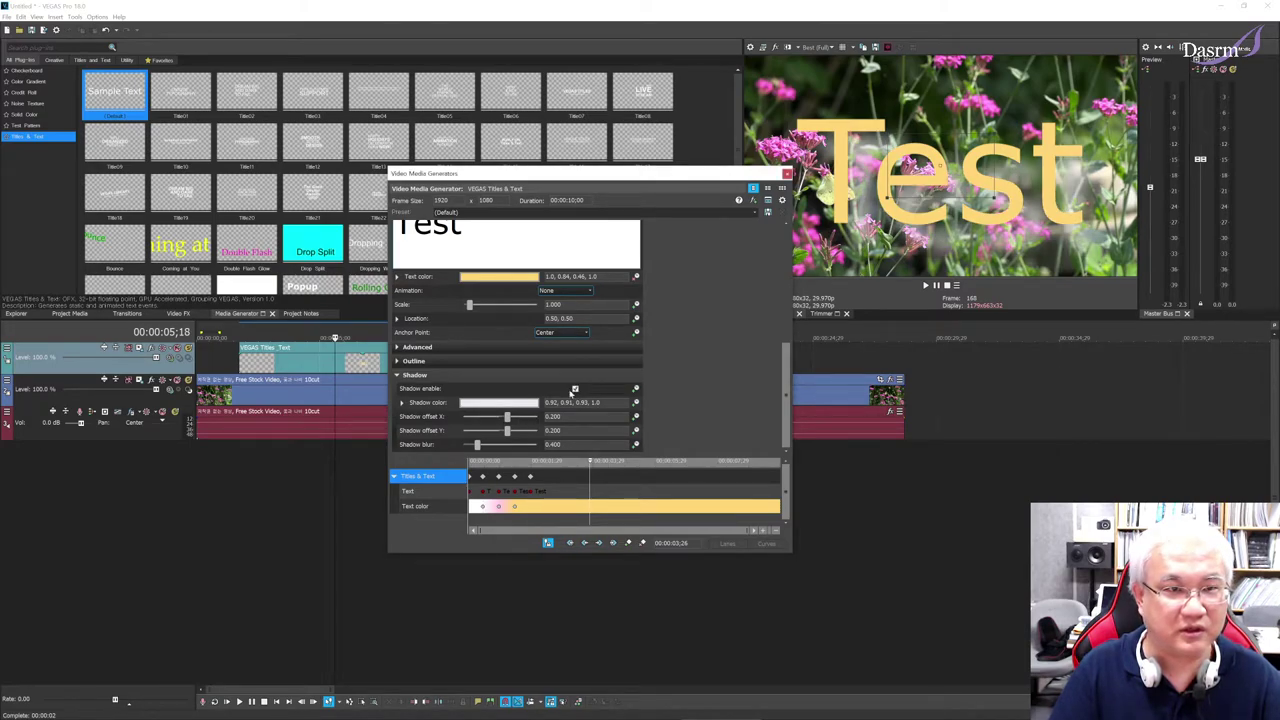
{"action": "left_click", "coordinate": [265, 470]}
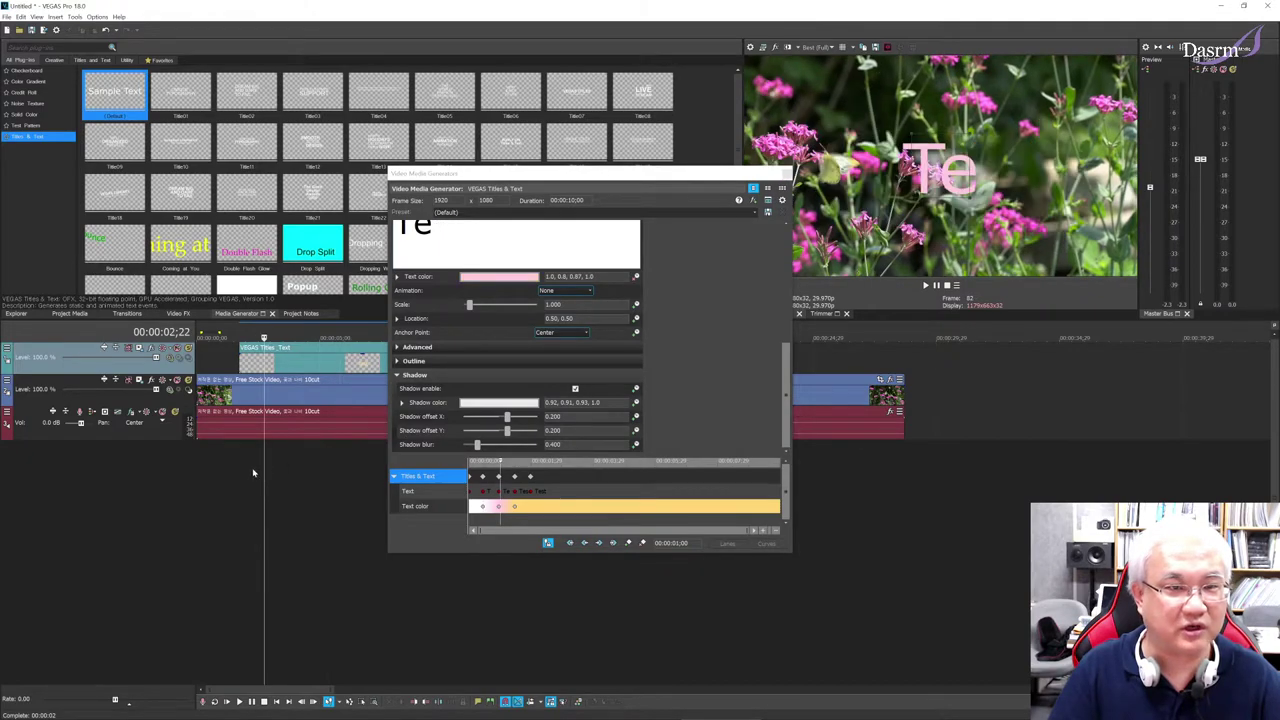
{"action": "left_click_drag", "start_coordinate": [269, 467], "coordinate": [340, 458]}
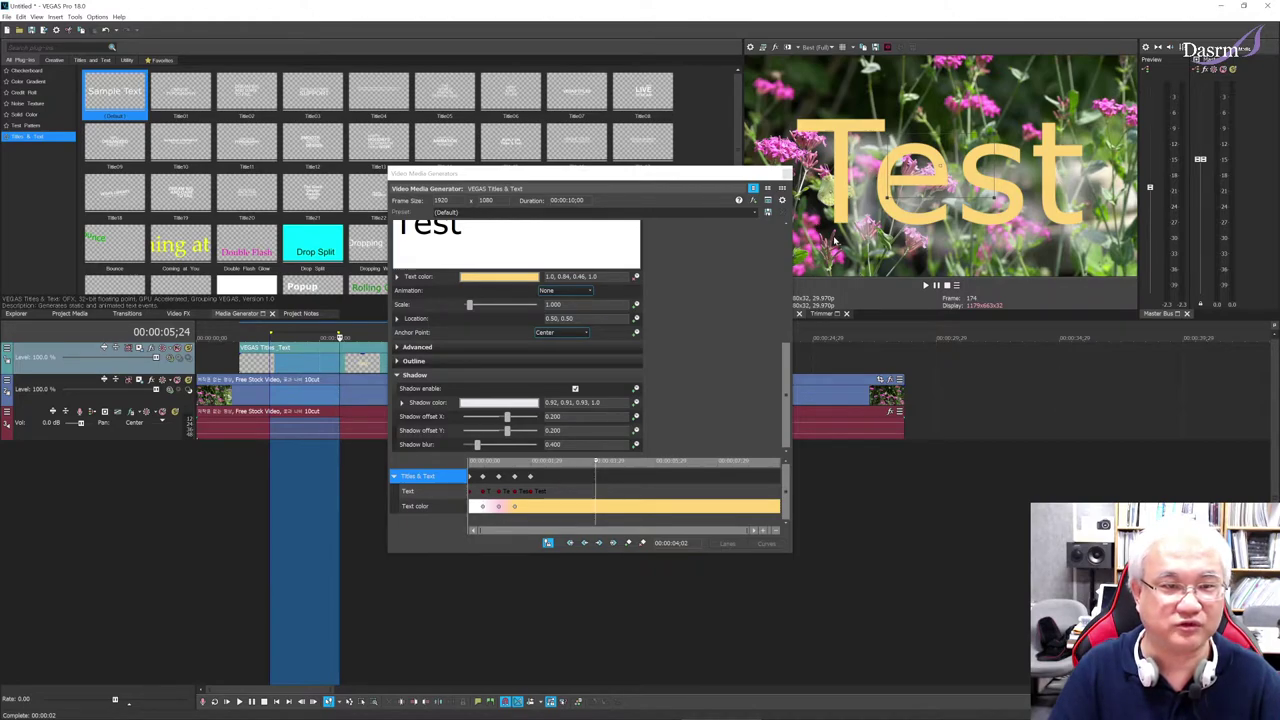
{"action": "left_click_drag", "start_coordinate": [508, 418], "coordinate": [502, 432]}
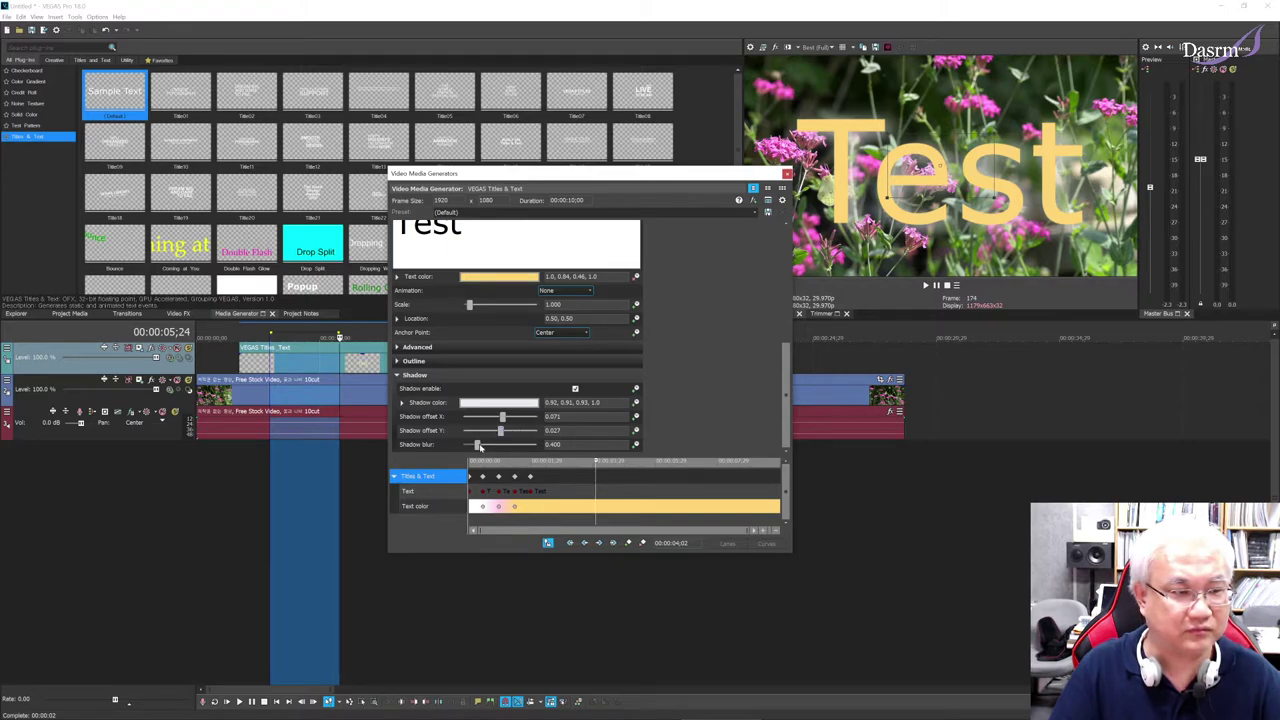
{"action": "left_click_drag", "start_coordinate": [479, 450], "coordinate": [476, 451]}
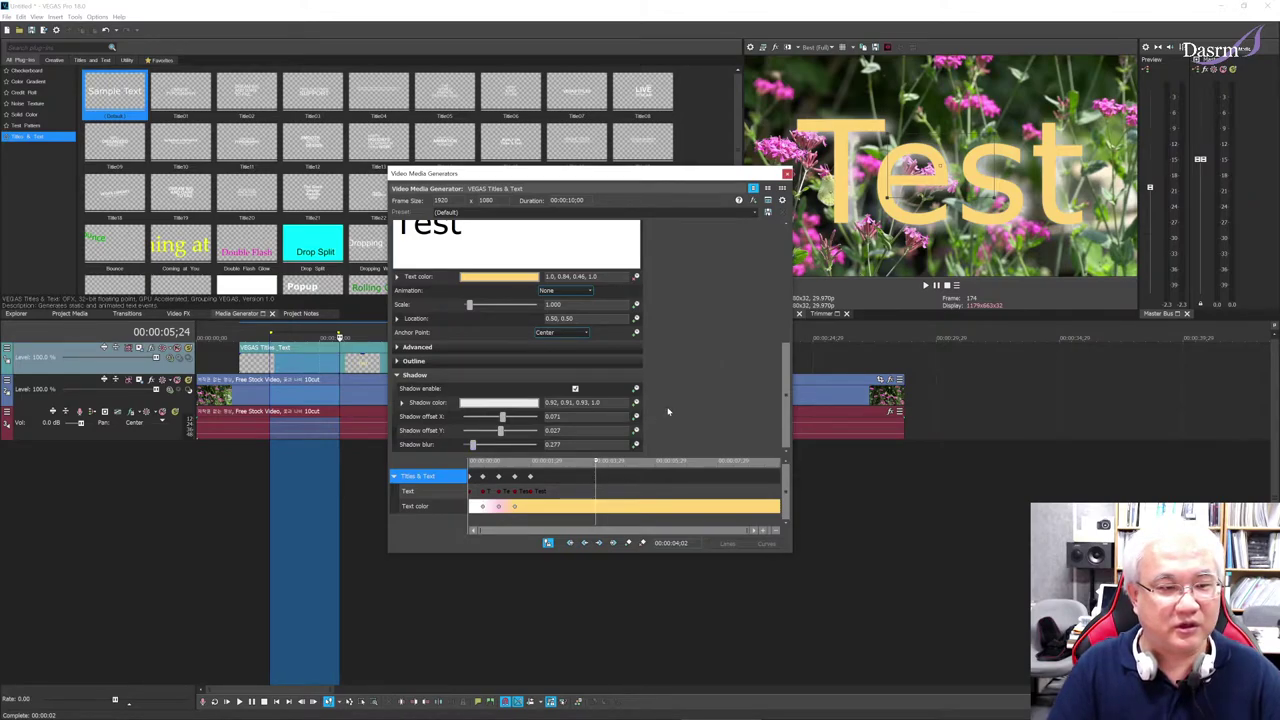
Step: Set the title's outline width to 1.384, close its settings and check the title at other points on the timeline
{"action": "left_click", "coordinate": [396, 375]}
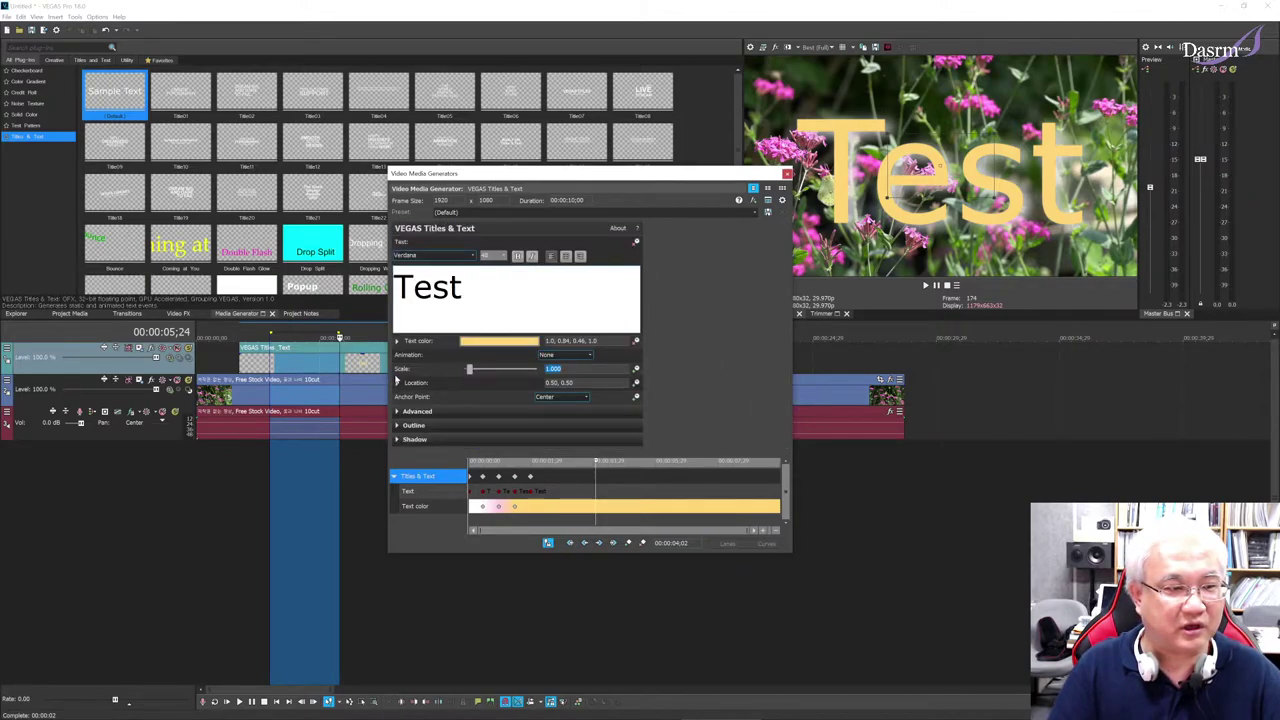
{"action": "left_click", "coordinate": [397, 425]}
{"action": "mouse_move", "coordinate": [463, 440]}
{"action": "left_mouse_down"}
{"action": "mouse_move", "coordinate": [503, 440]}
{"action": "mouse_move", "coordinate": [472, 440]}
{"action": "left_mouse_up"}
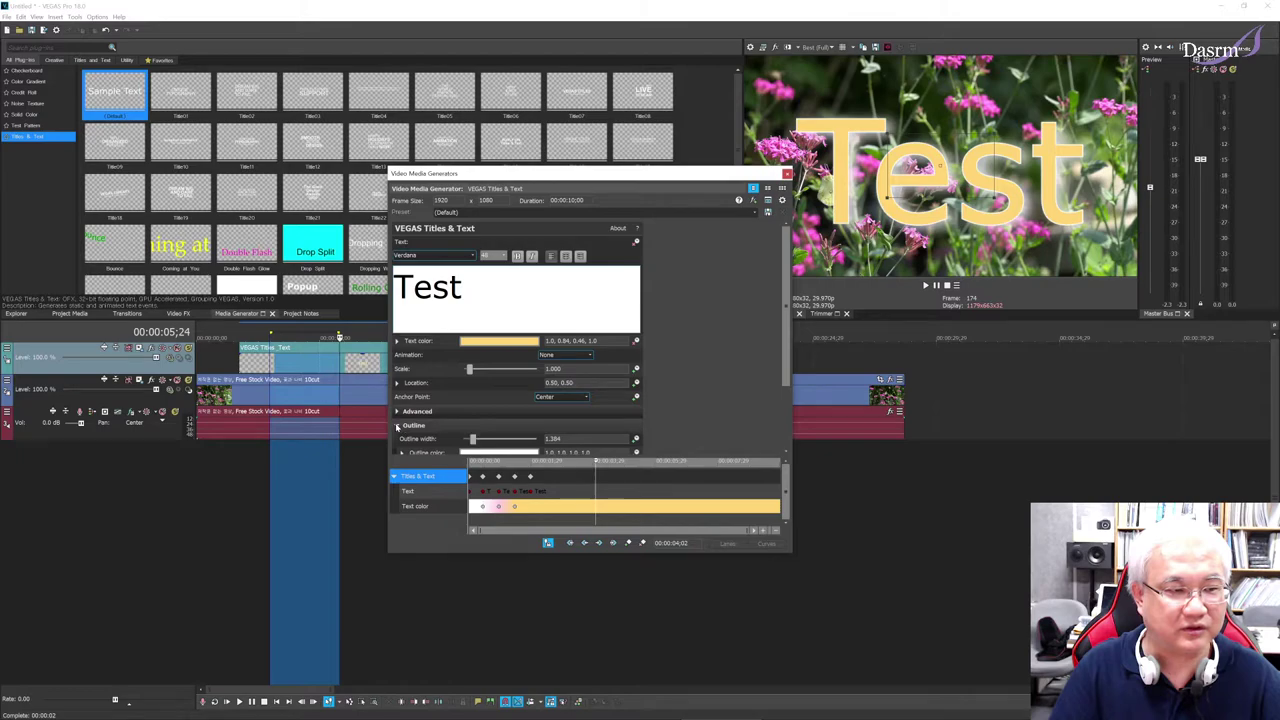
{"action": "left_click", "coordinate": [397, 425]}
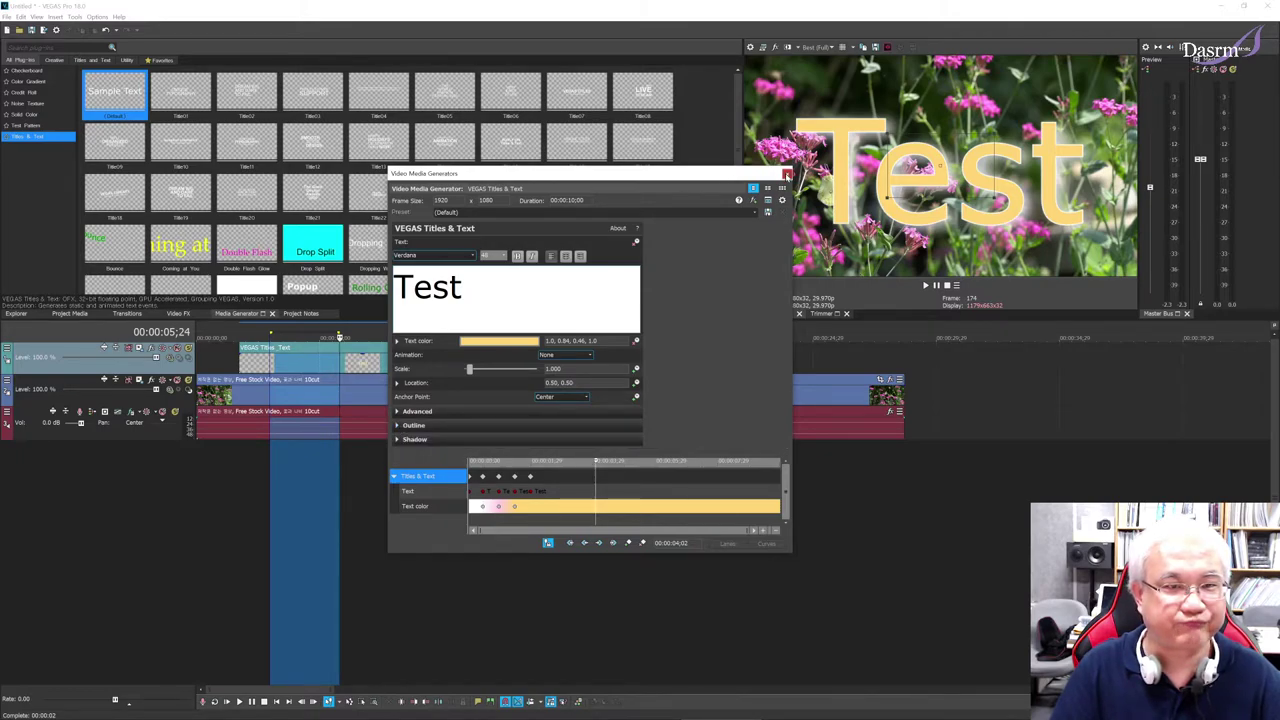
{"action": "left_click", "coordinate": [786, 174]}
{"action": "left_click", "coordinate": [368, 460]}
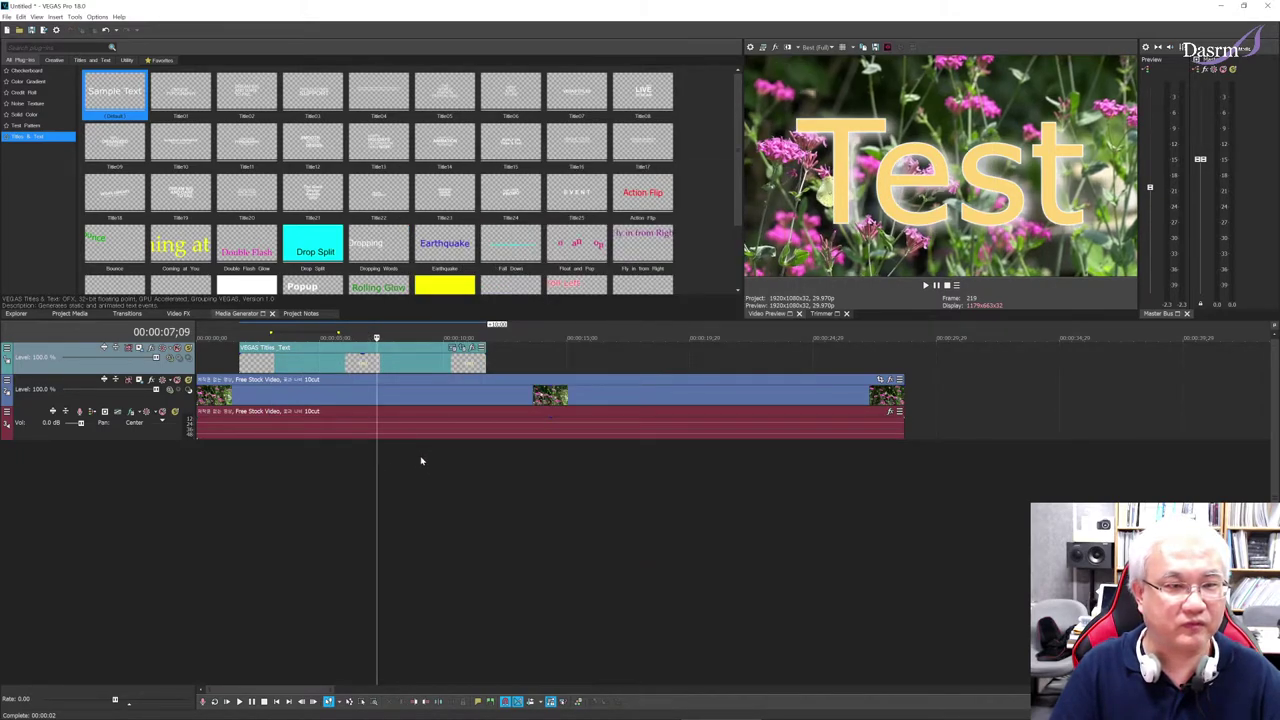
{"action": "left_click", "coordinate": [322, 455]}
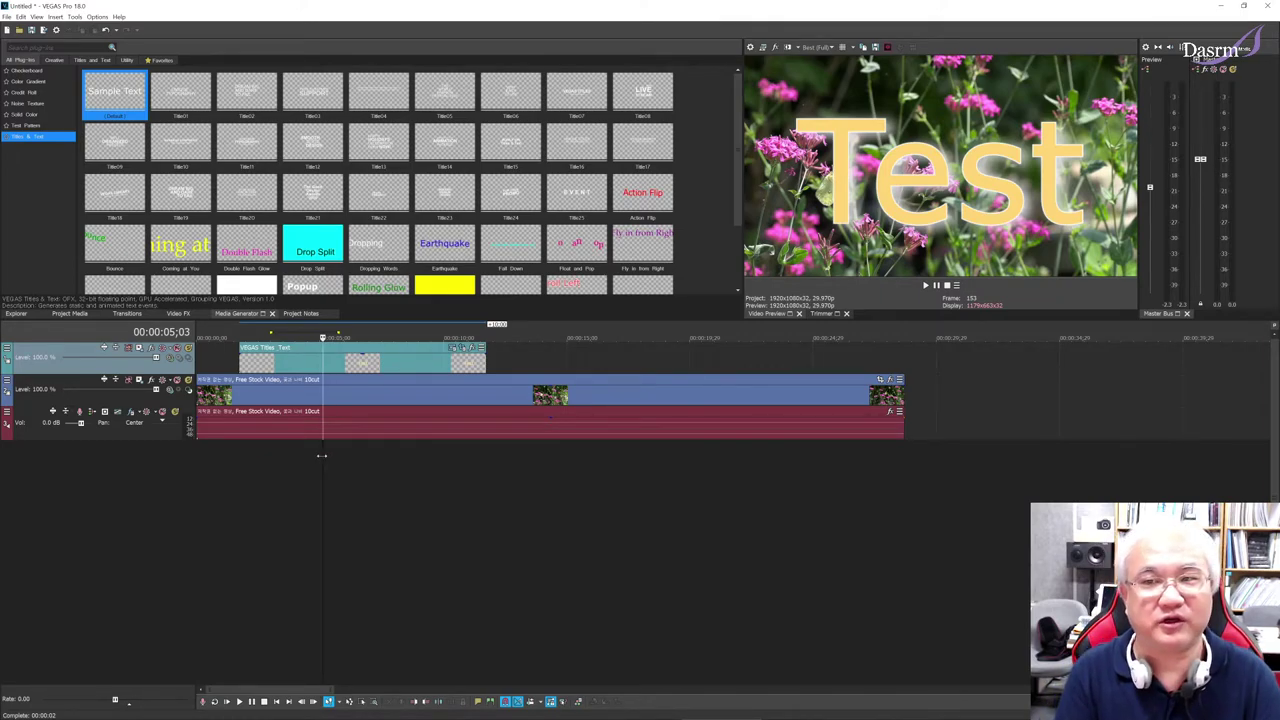
Step: Place the cat image KakaoTalk_20210506_011045243_01 on the title track, shortly after the Test title event
{"action": "left_click", "coordinate": [310, 381]}
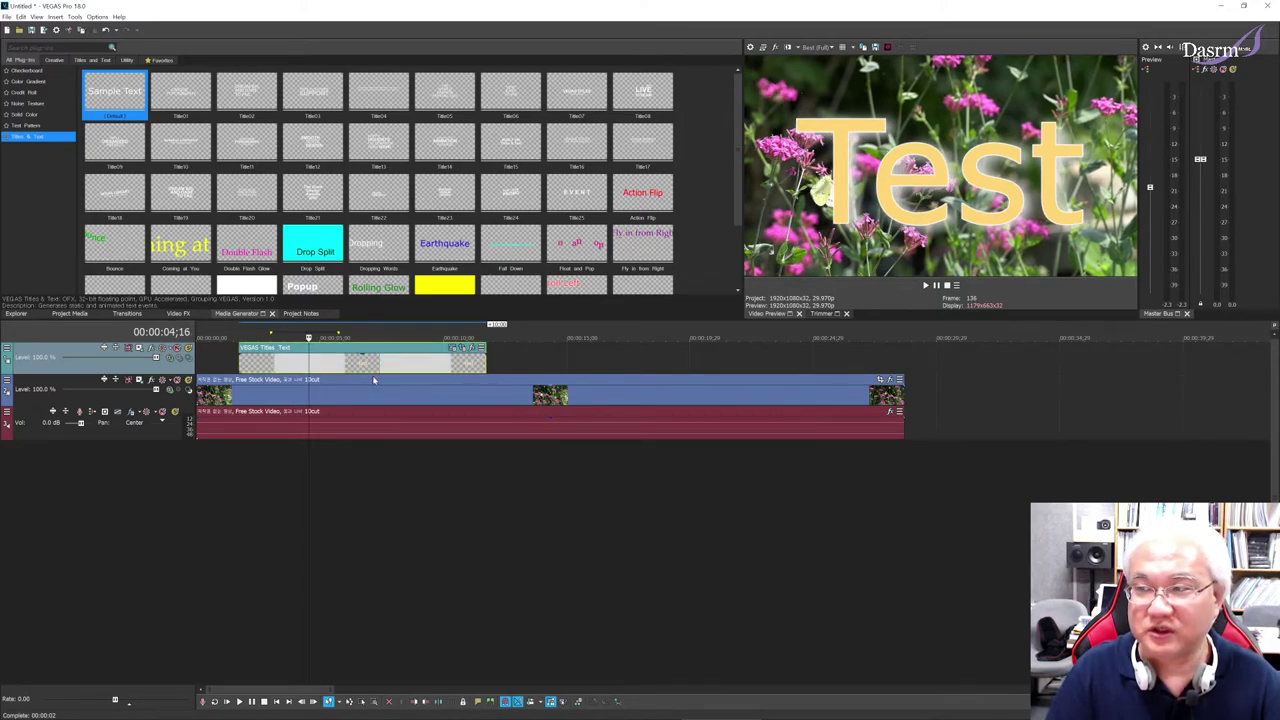
{"action": "left_click", "coordinate": [18, 314]}
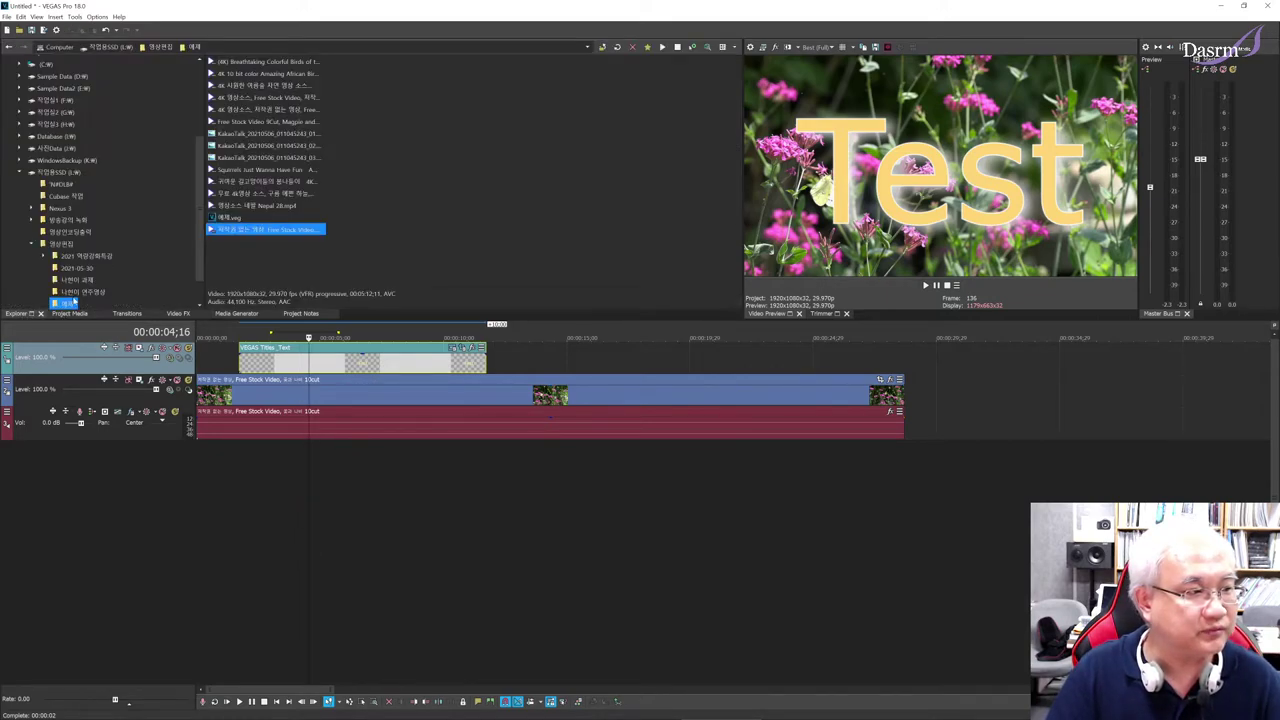
{"action": "left_click", "coordinate": [297, 135]}
{"action": "left_click", "coordinate": [302, 146]}
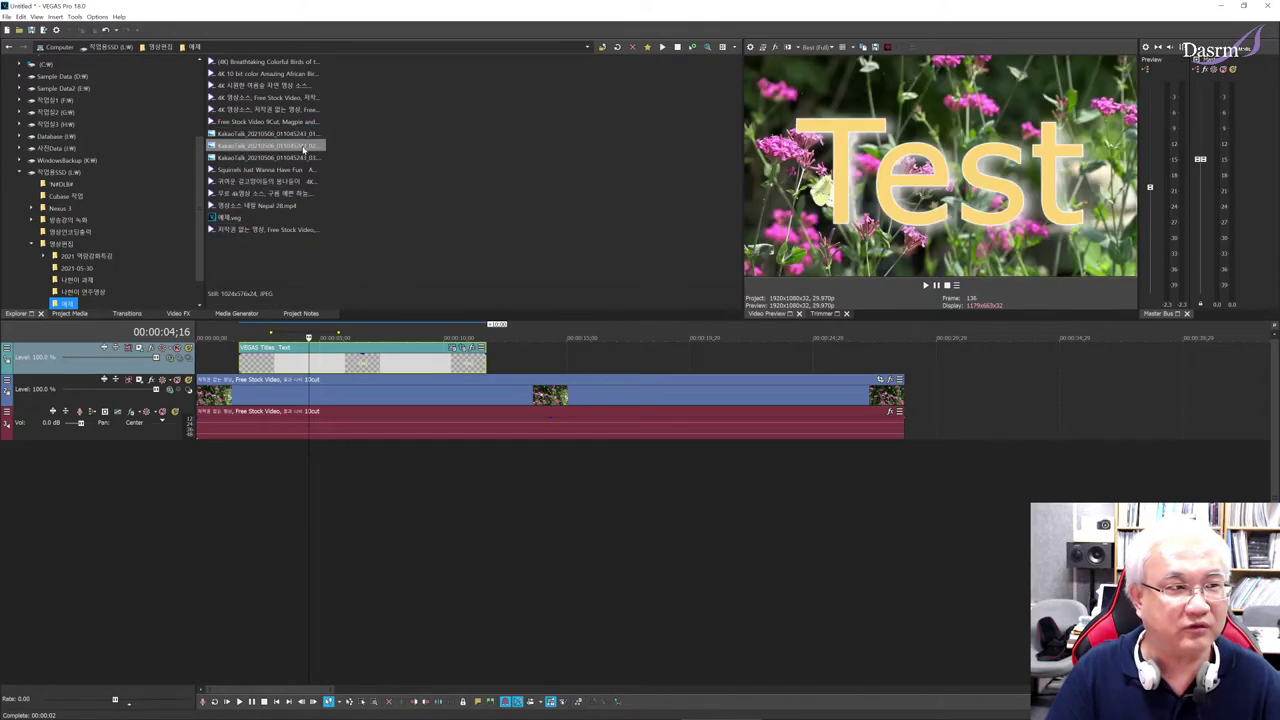
{"action": "left_click", "coordinate": [306, 134]}
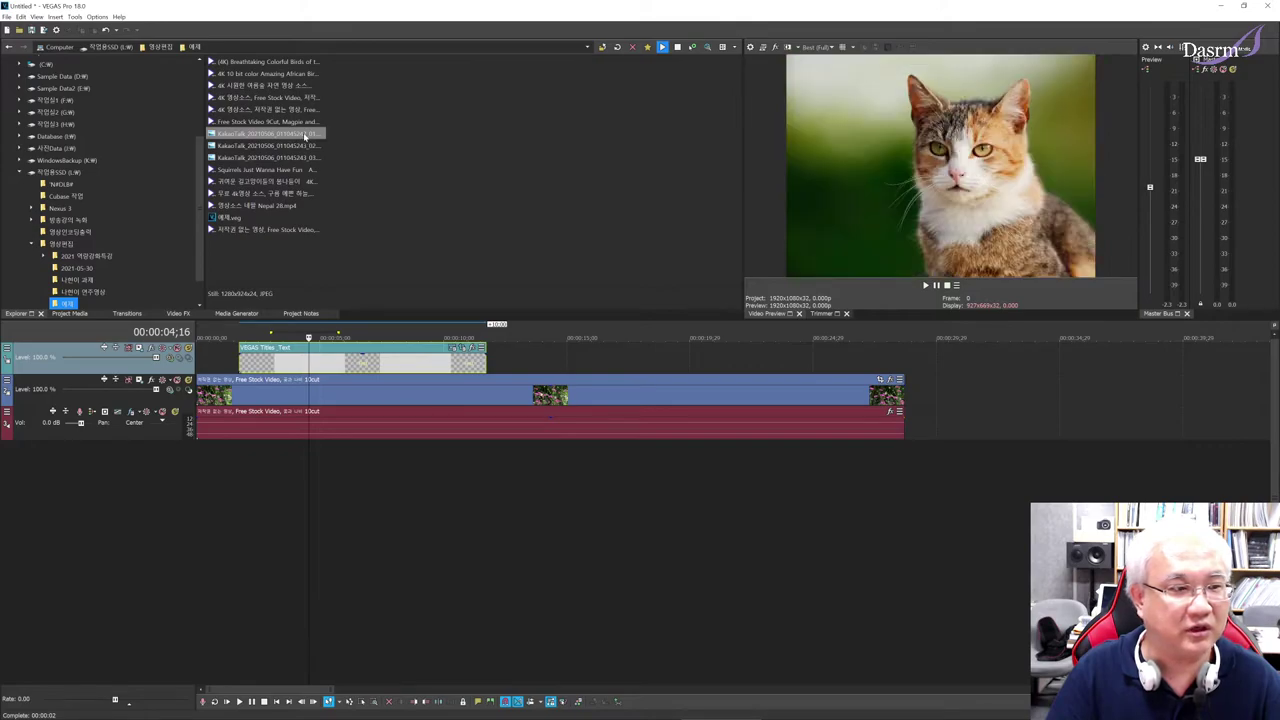
{"action": "left_click_drag", "start_coordinate": [297, 135], "coordinate": [512, 351]}
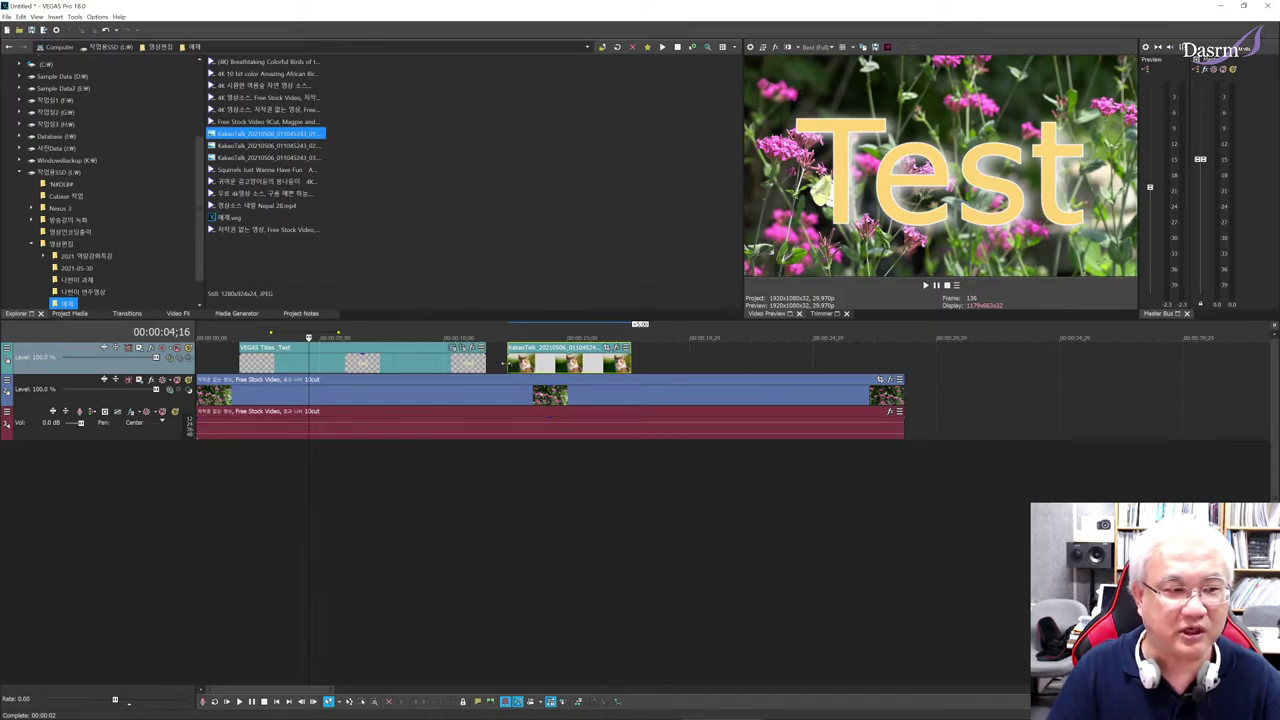
Step: Play the timeline from the start of the cat image event and check several points within it
{"action": "left_click", "coordinate": [507, 338]}
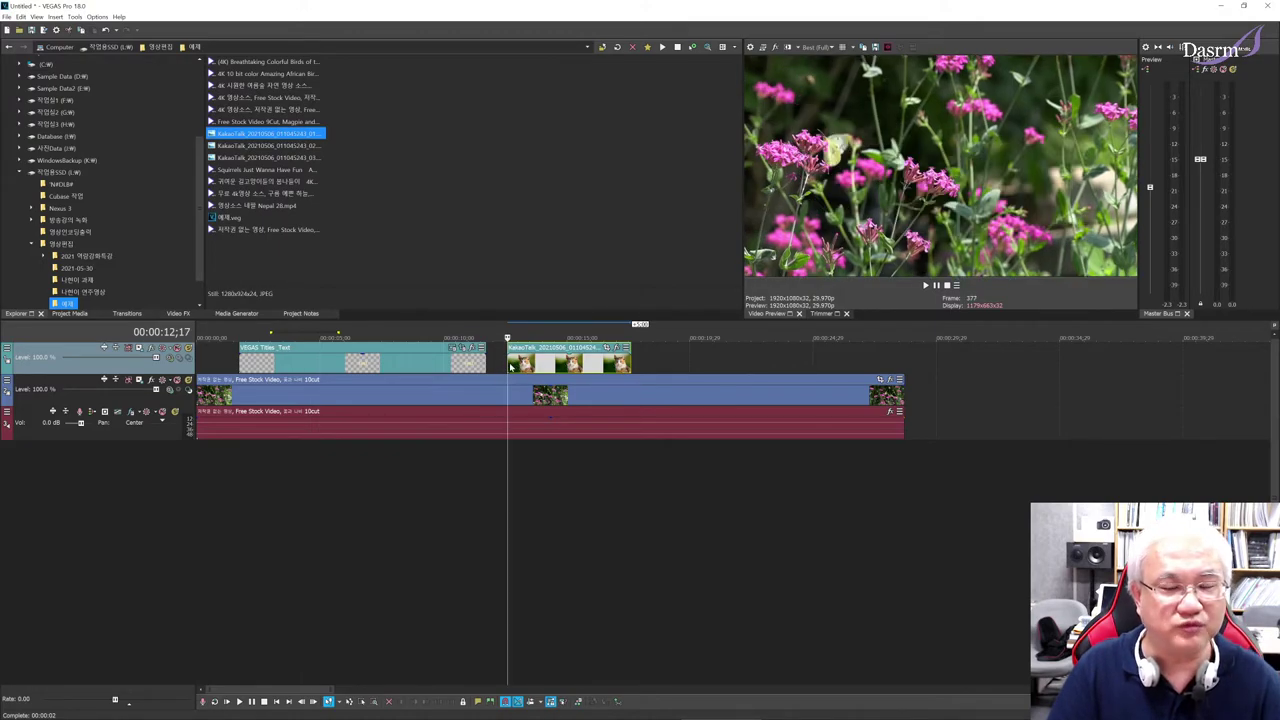
{"action": "key", "text": "space"}
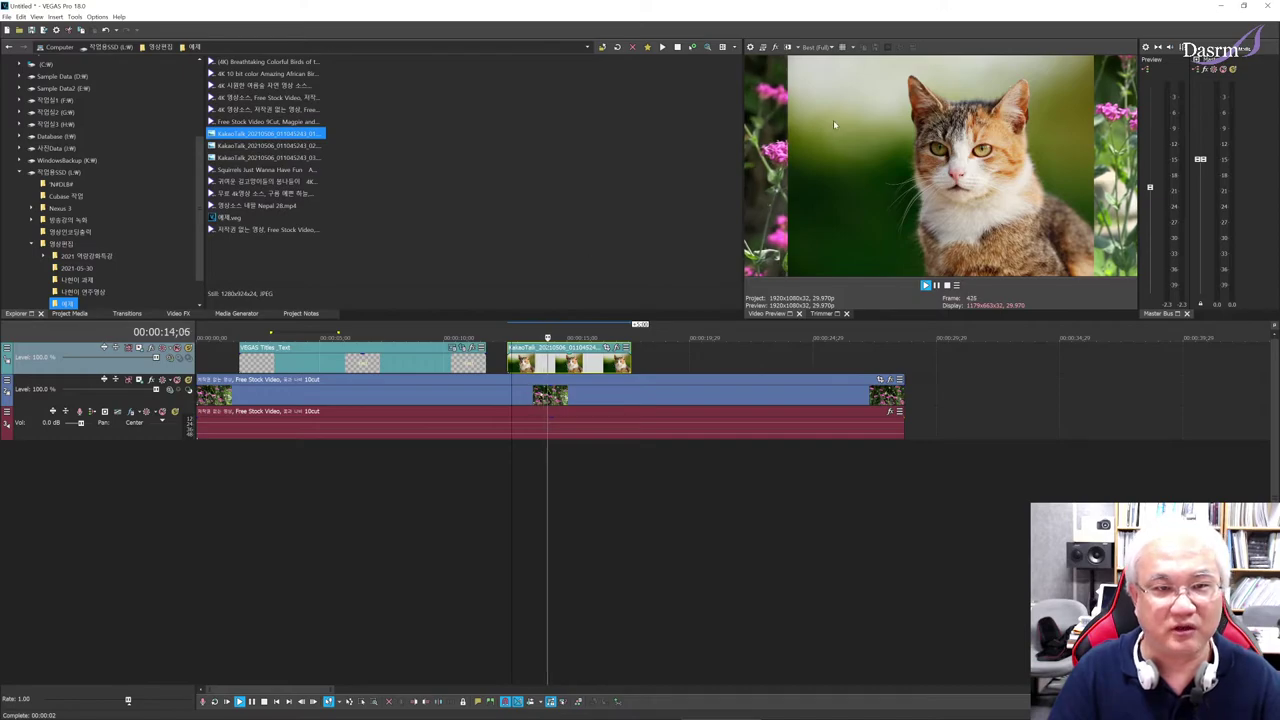
{"action": "key", "text": "space"}
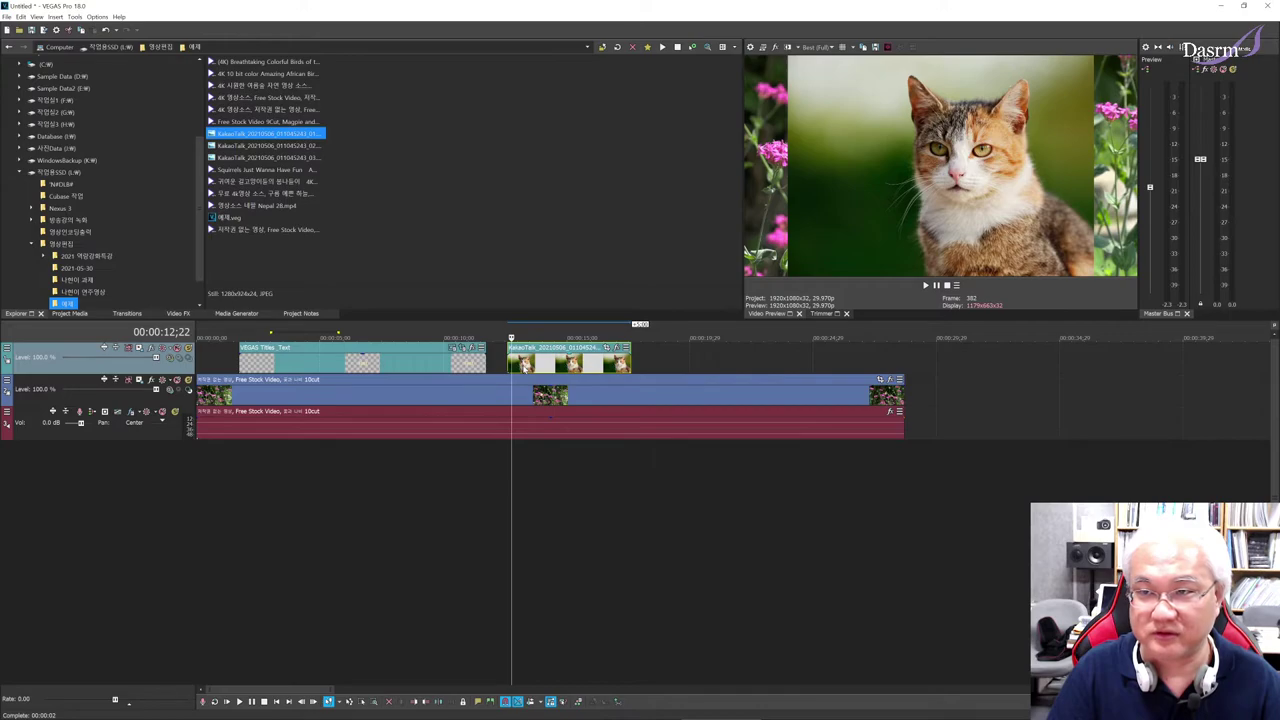
{"action": "left_click", "coordinate": [524, 370]}
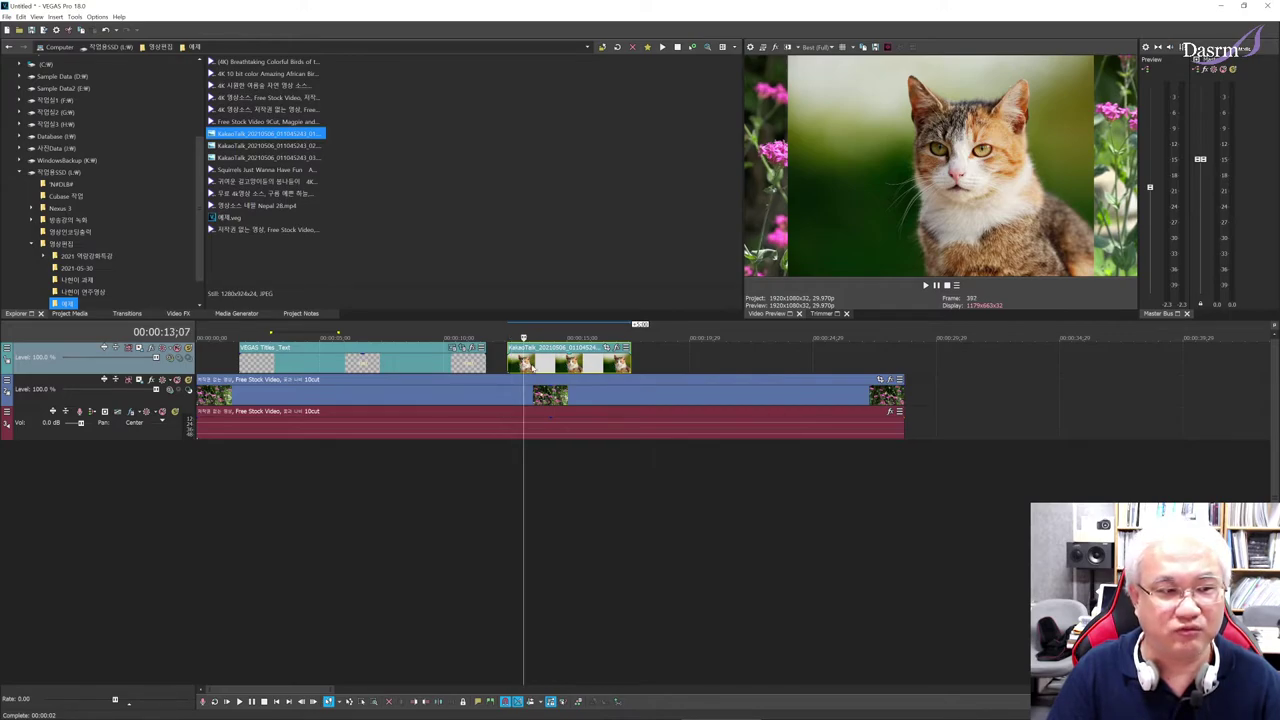
{"action": "left_click", "coordinate": [541, 368]}
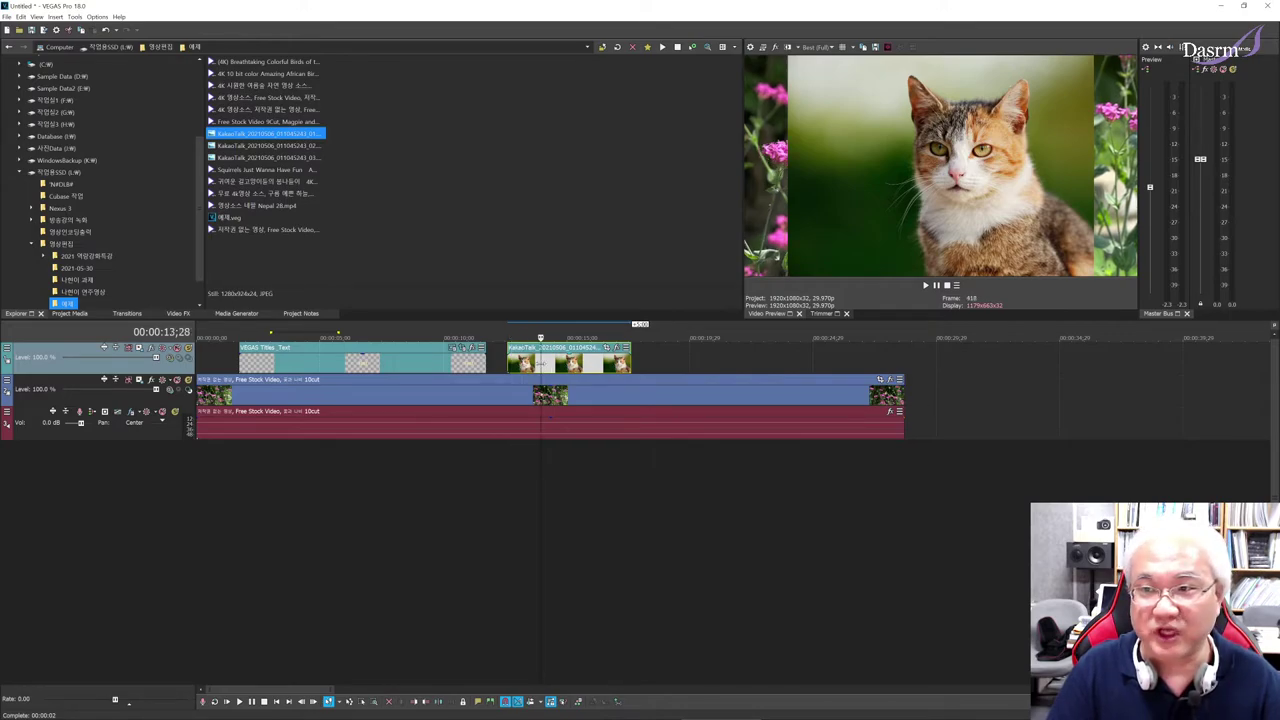
{"action": "left_click", "coordinate": [525, 366]}
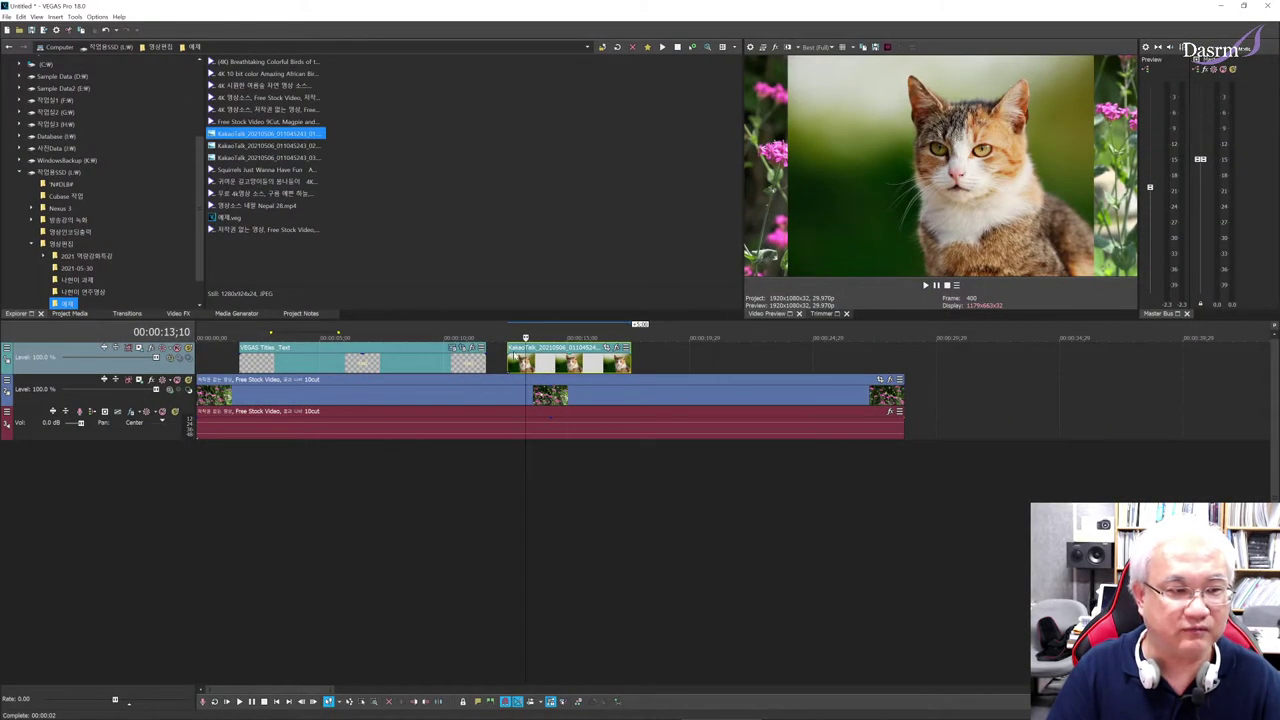
Step: Add a short fade-in to the start of the cat image event and play it back to check the transition
{"action": "left_click_drag", "start_coordinate": [508, 348], "coordinate": [522, 348]}
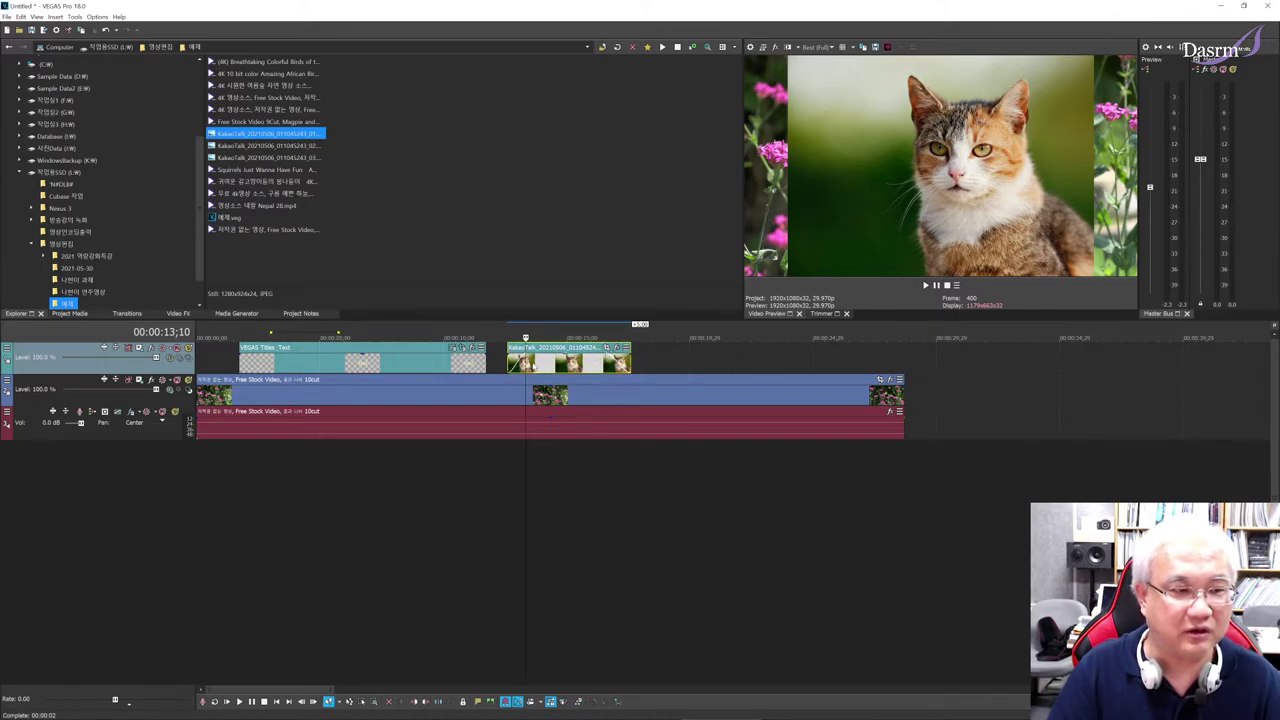
{"action": "left_click", "coordinate": [503, 363]}
{"action": "key", "text": "space"}
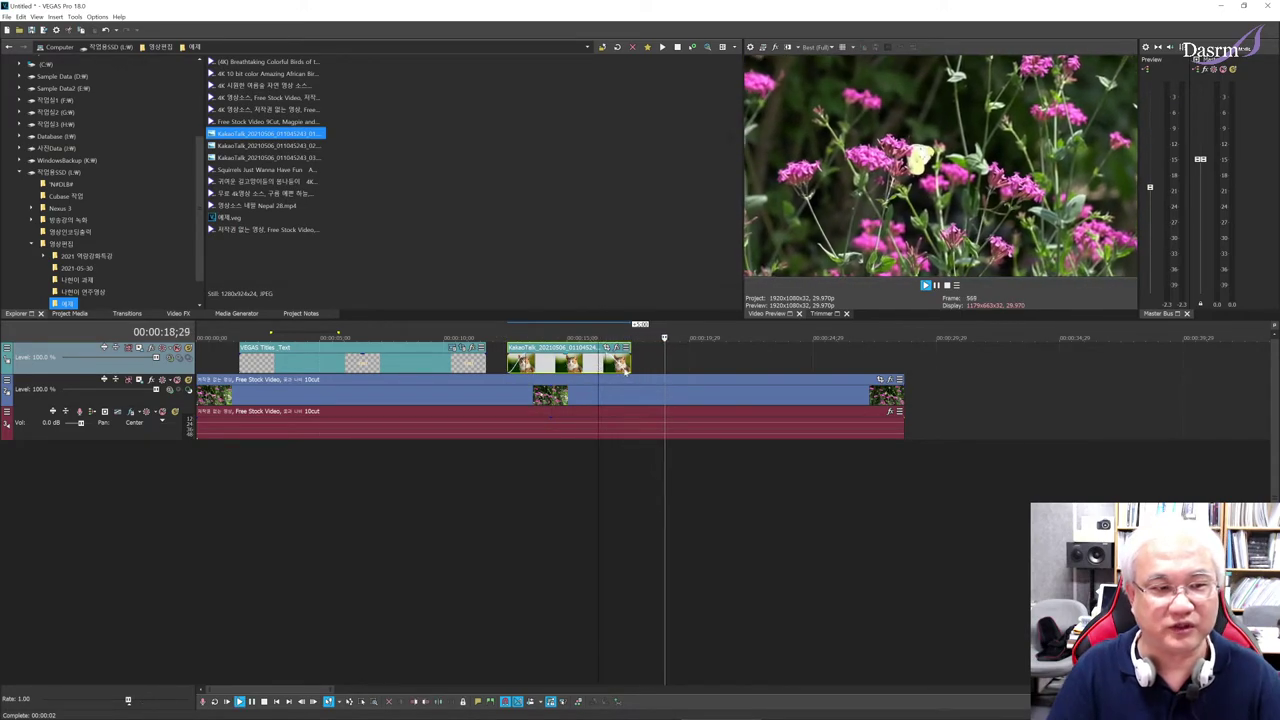
{"action": "key", "text": "space"}
{"action": "left_click", "coordinate": [576, 366]}
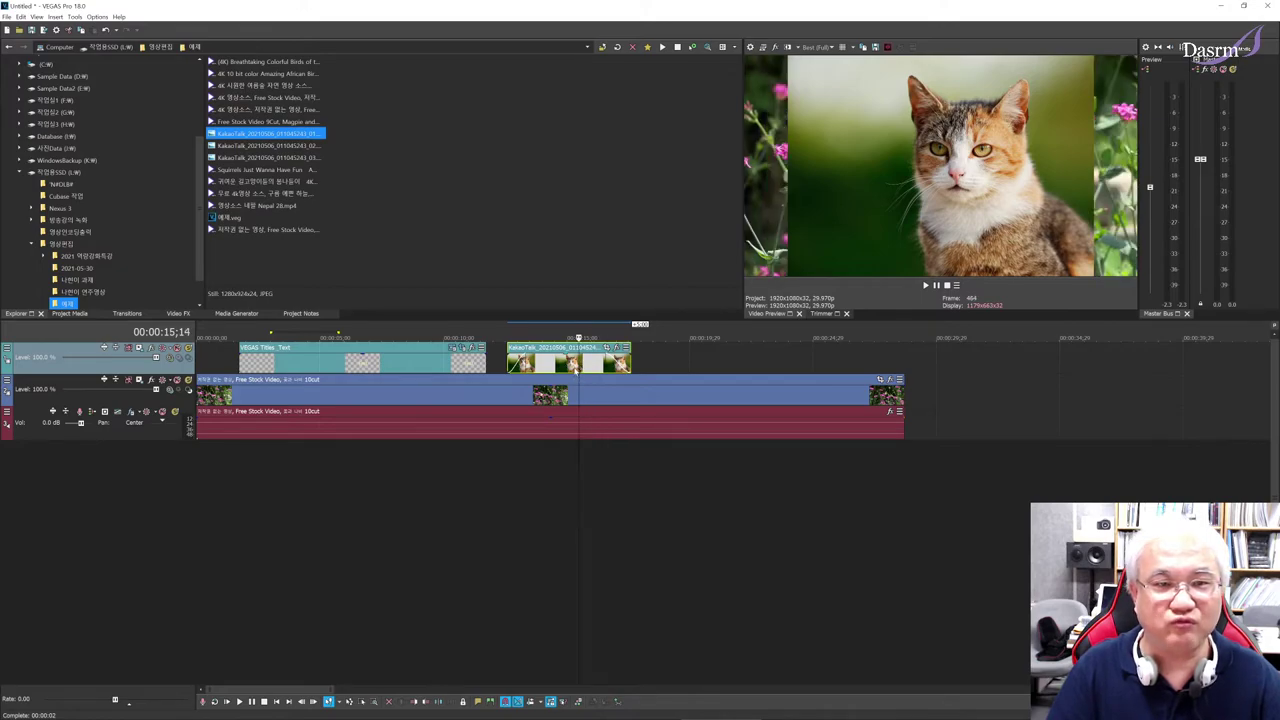
{"action": "left_click", "coordinate": [557, 366]}
{"action": "left_click", "coordinate": [537, 366]}
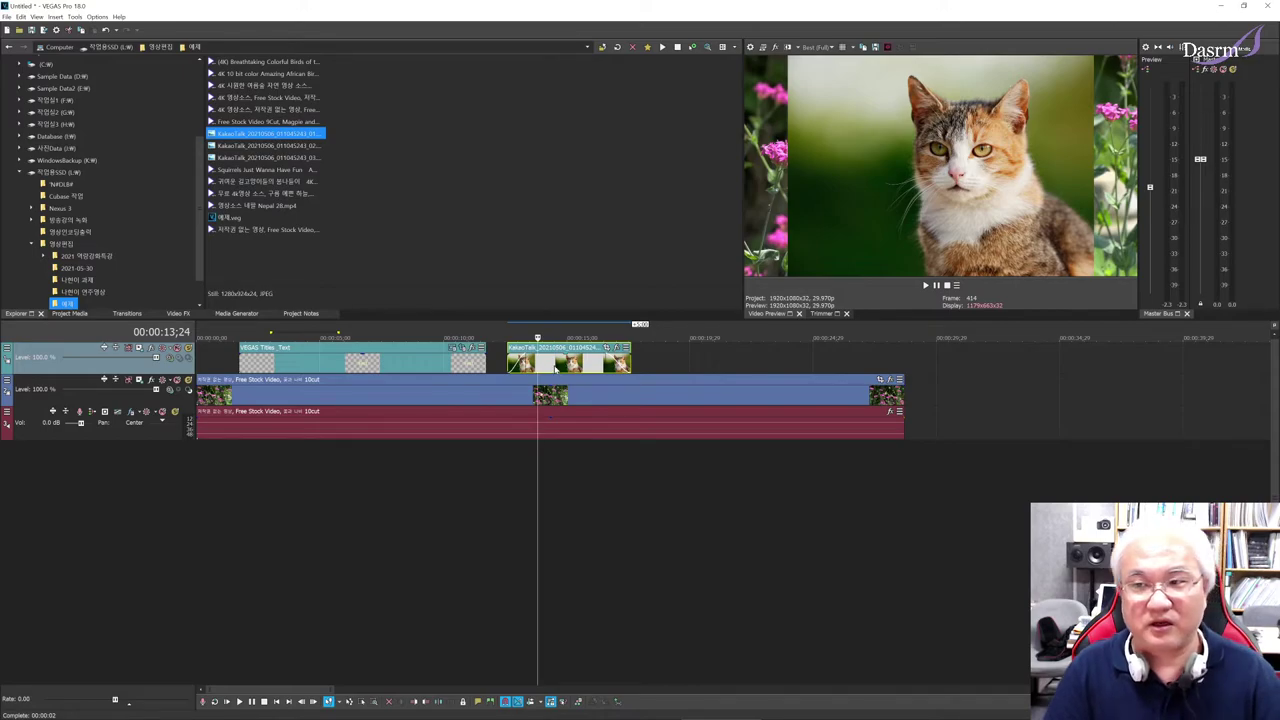
Step: Select the Test title event with the playhead at 8;05, start Photoshop and switch to it
{"action": "left_click", "coordinate": [437, 366]}
{"action": "left_click", "coordinate": [398, 368]}
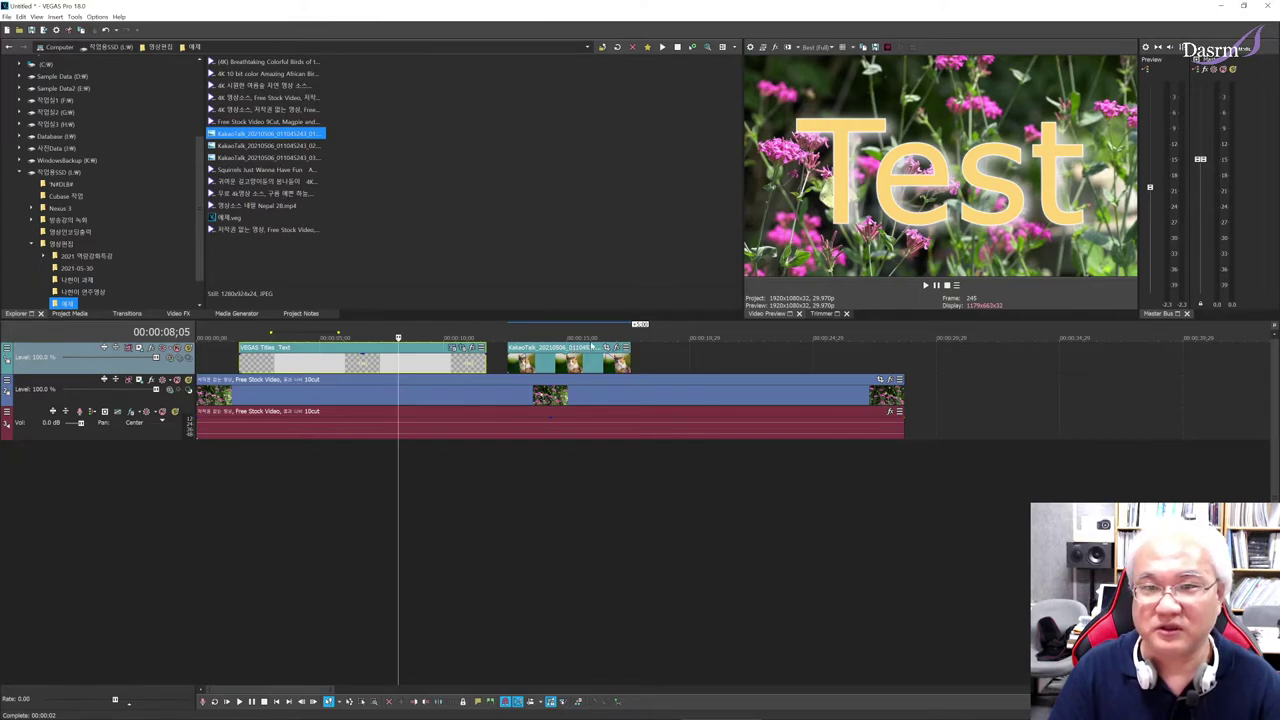
{"action": "left_click", "coordinate": [1222, 8]}
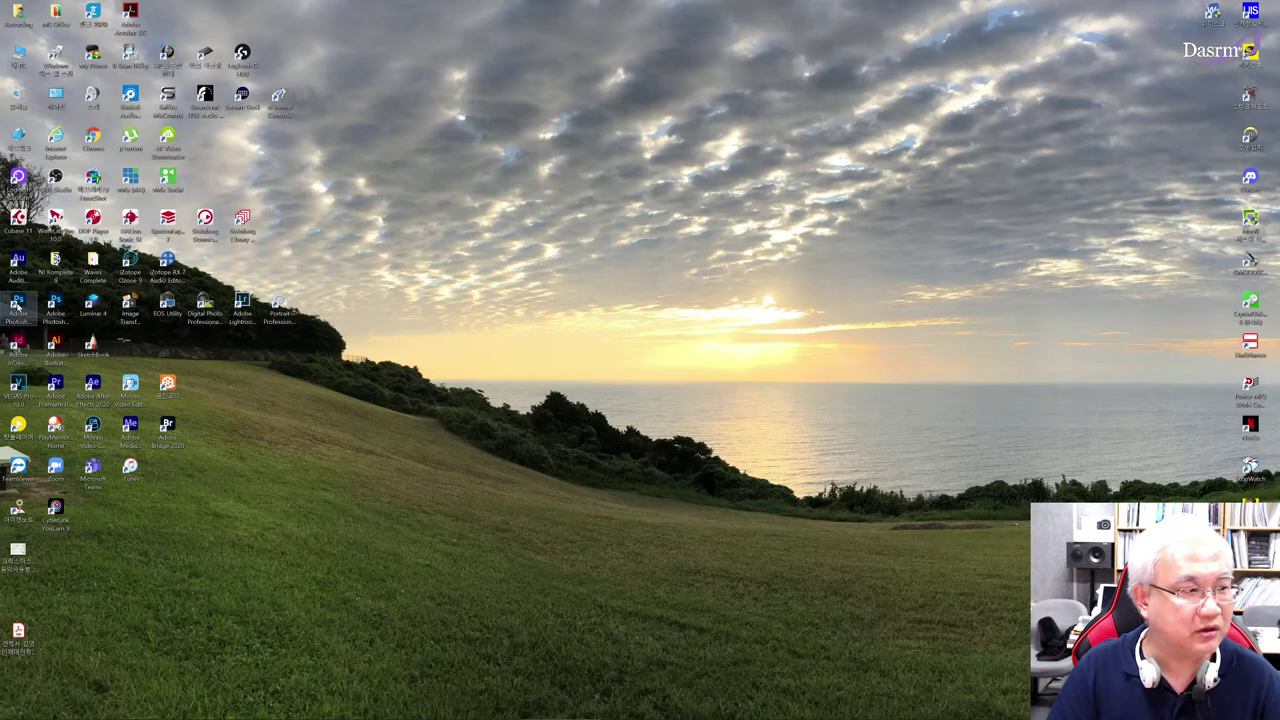
{"action": "double_click", "coordinate": [18, 306]}
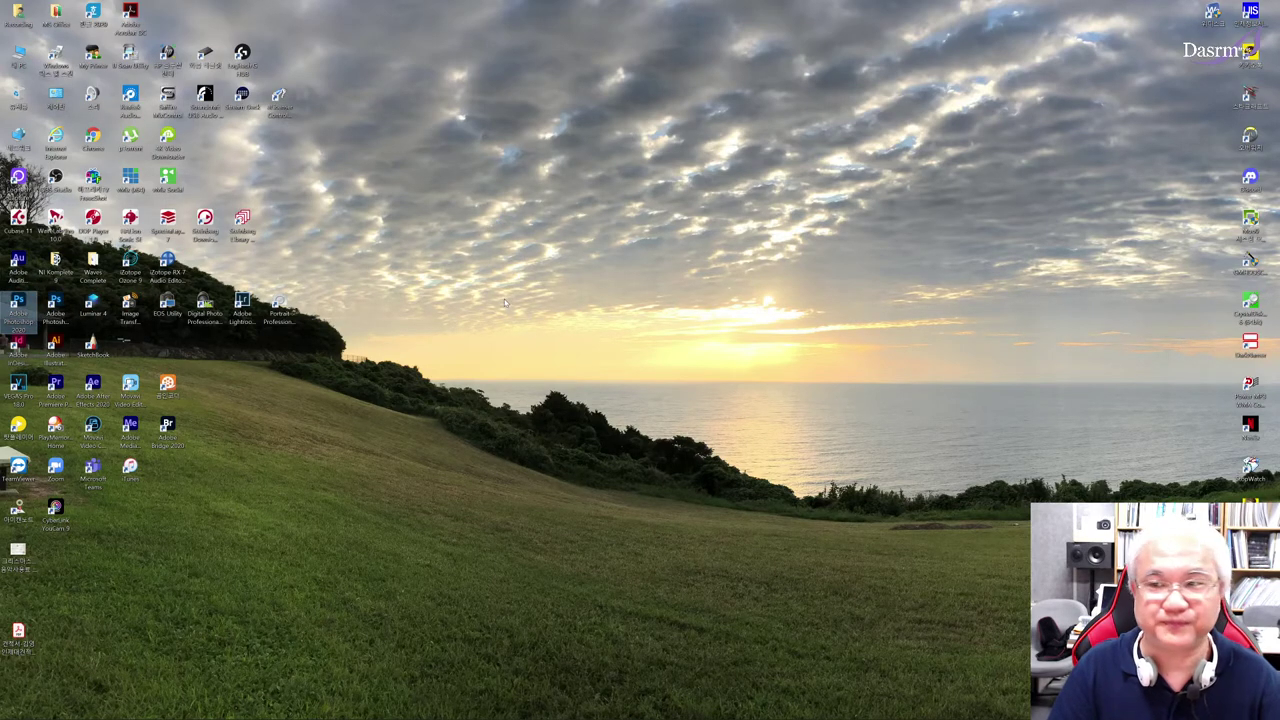
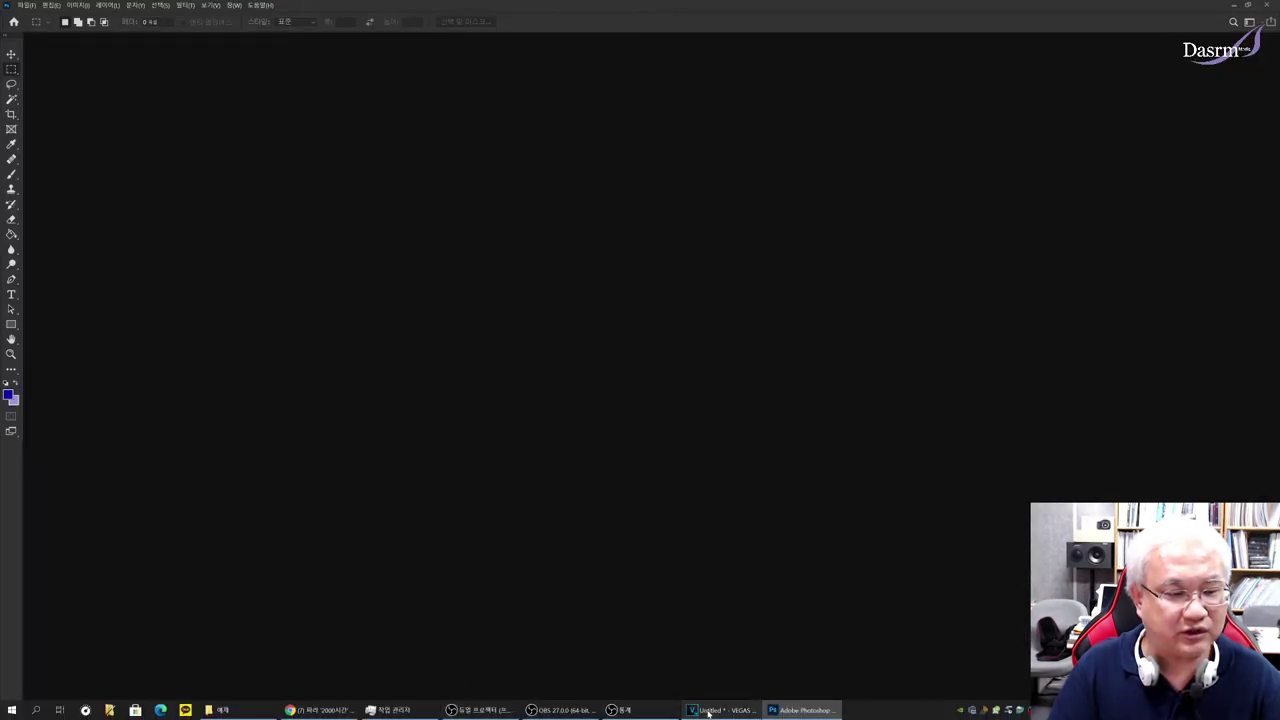
{"action": "left_click", "coordinate": [712, 710]}
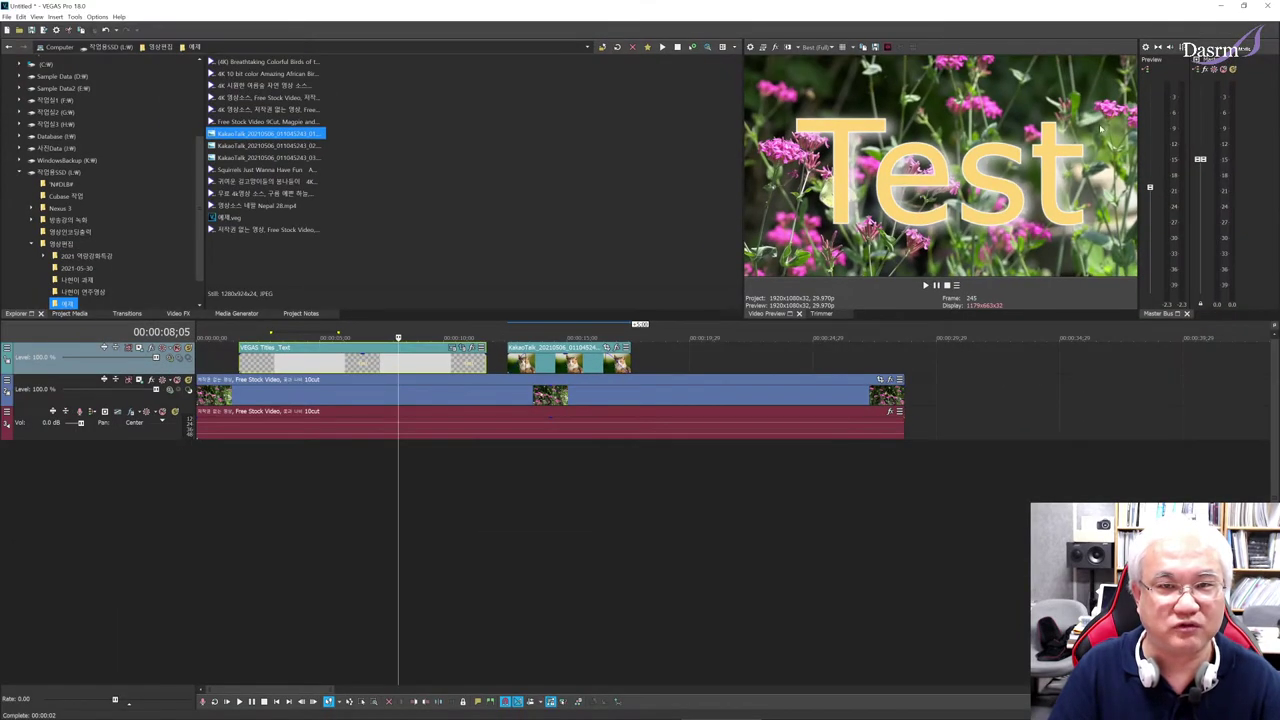
{"action": "left_click", "coordinate": [1222, 7]}
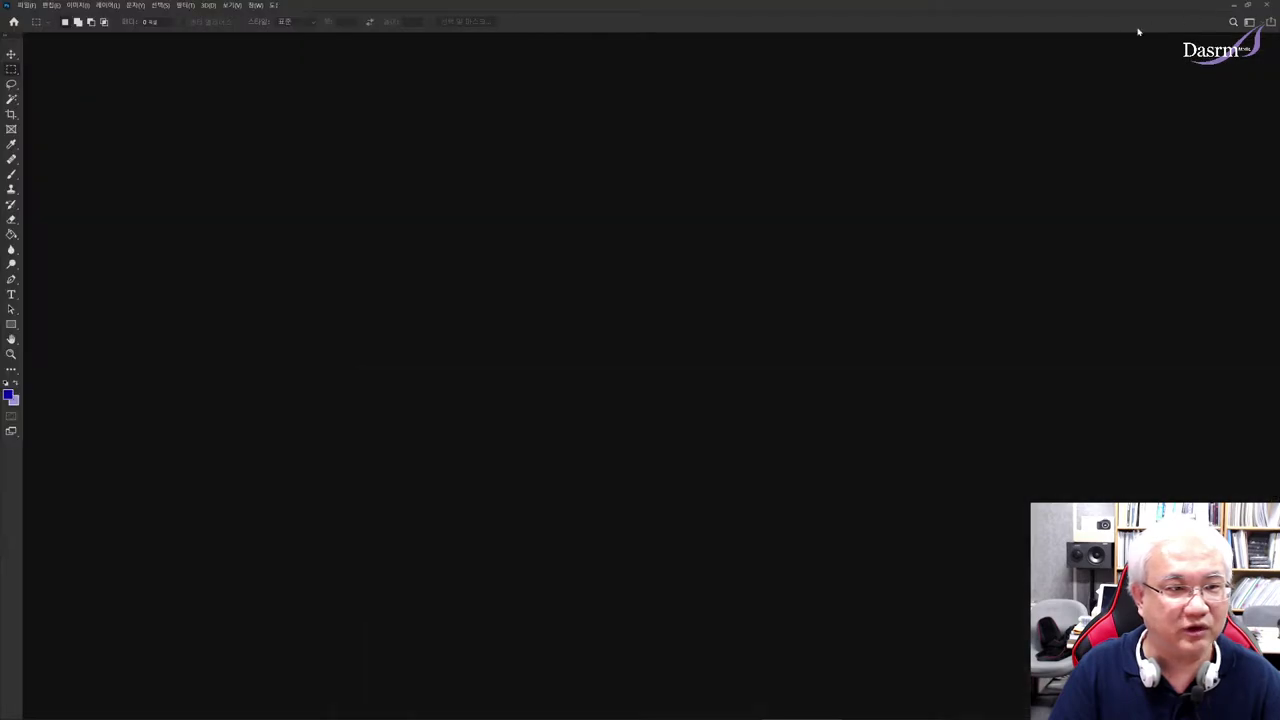
Step: Create a new RGB document of 1920 × 1080 pixels at 75 pixels/inch with a white background and reposition its window
{"action": "left_click", "coordinate": [27, 5]}
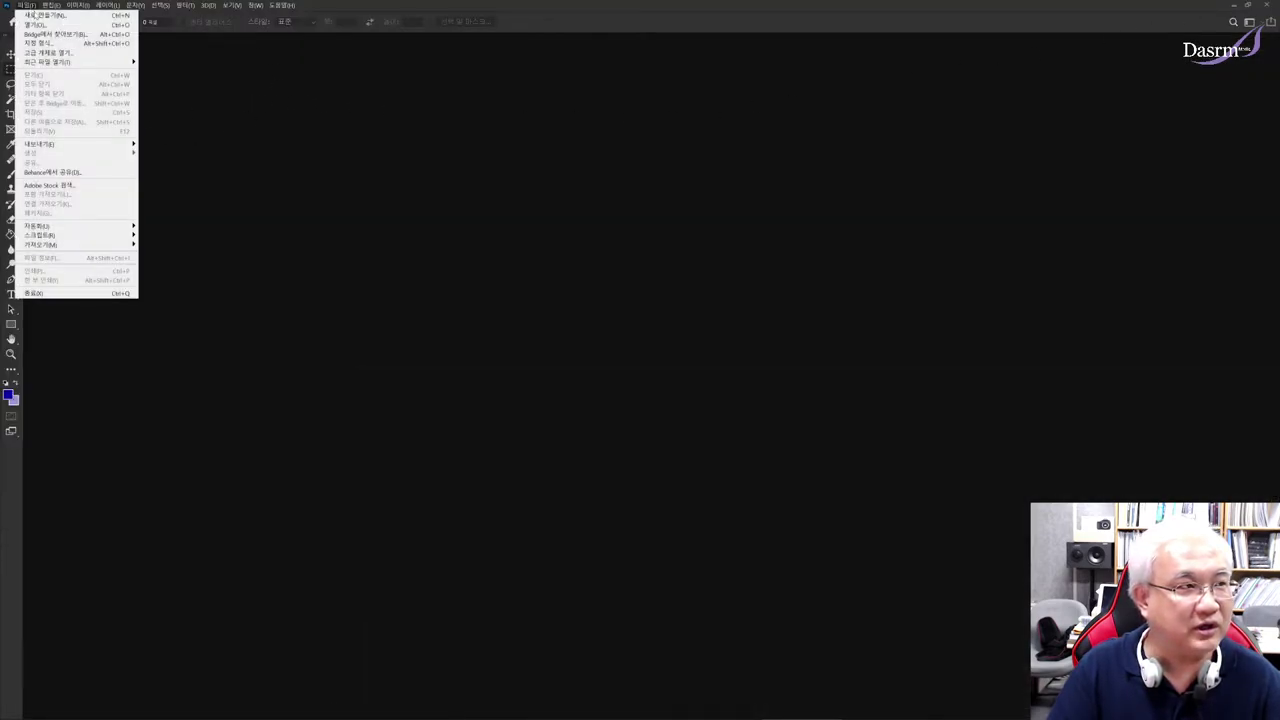
{"action": "left_click", "coordinate": [36, 15]}
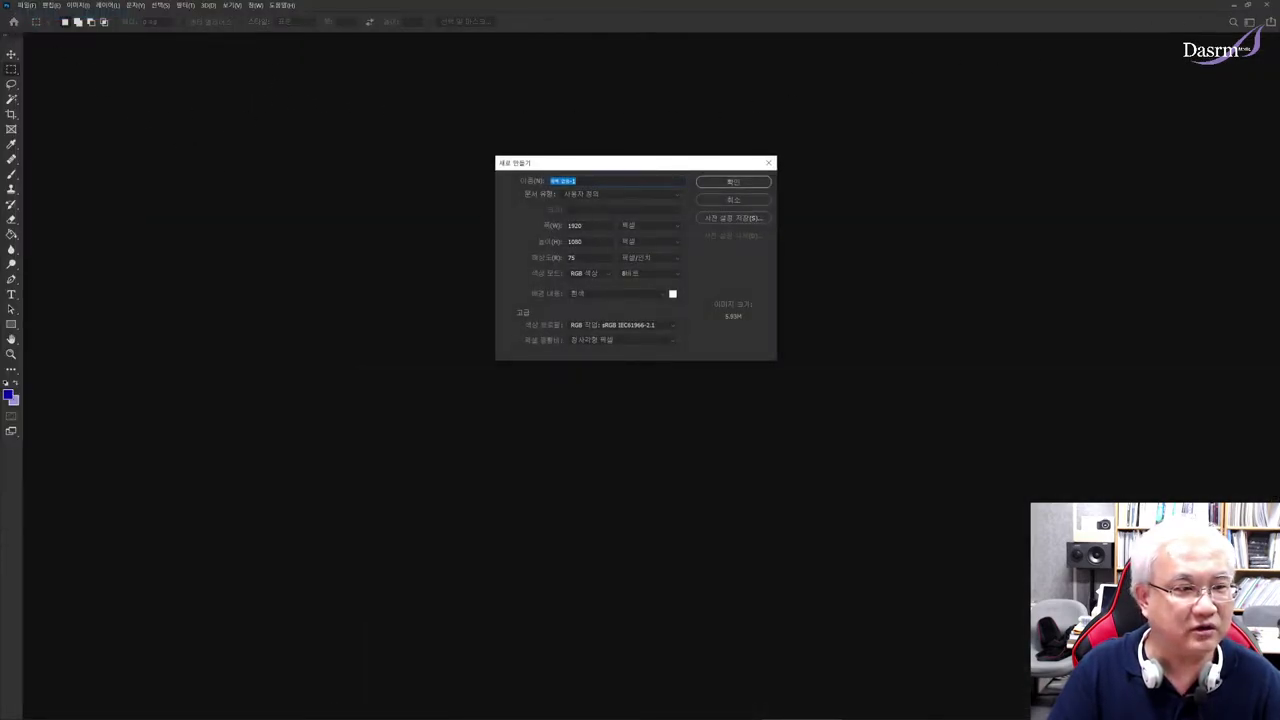
{"action": "left_click", "coordinate": [574, 225]}
{"action": "left_click", "coordinate": [587, 242]}
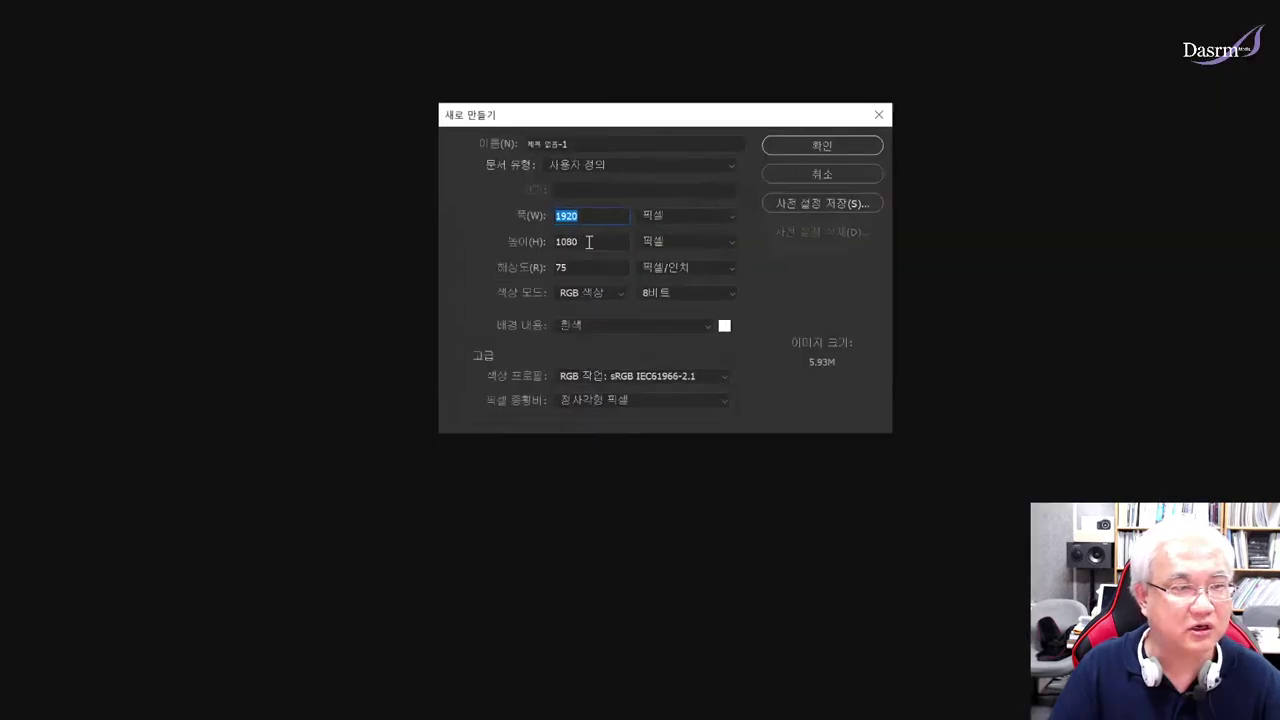
{"action": "double_click", "coordinate": [587, 242]}
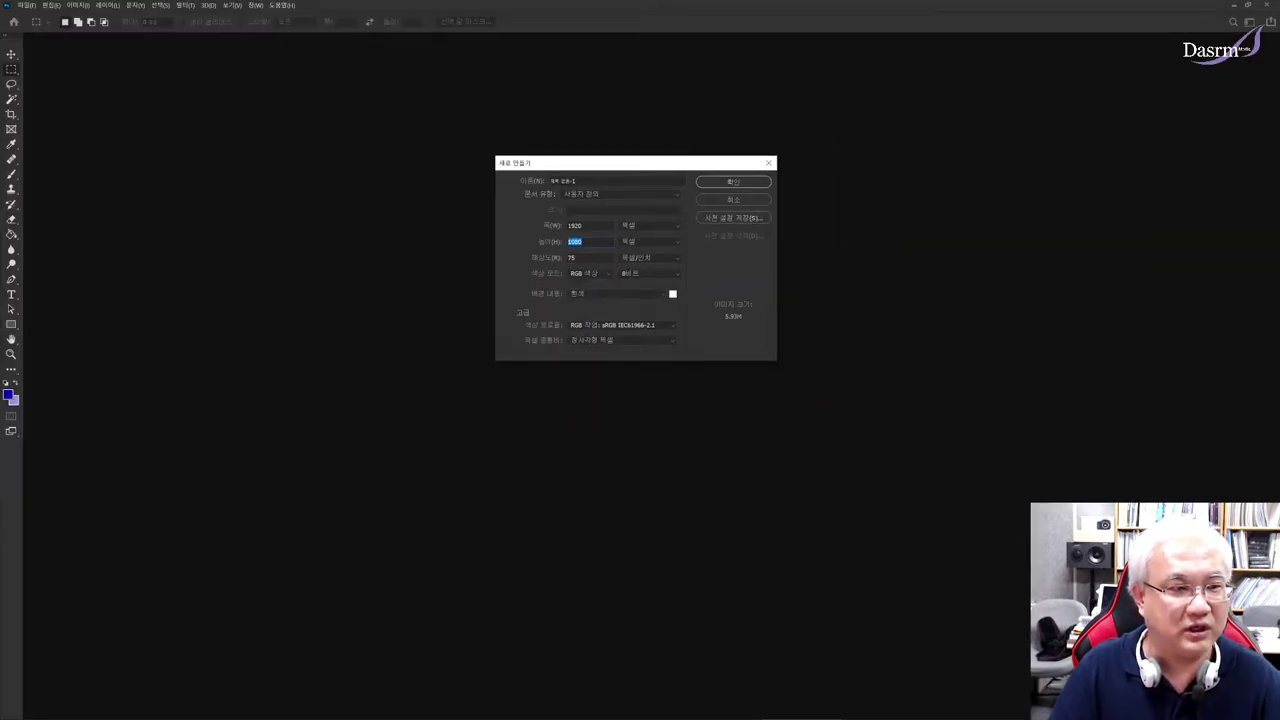
{"action": "double_click", "coordinate": [572, 258]}
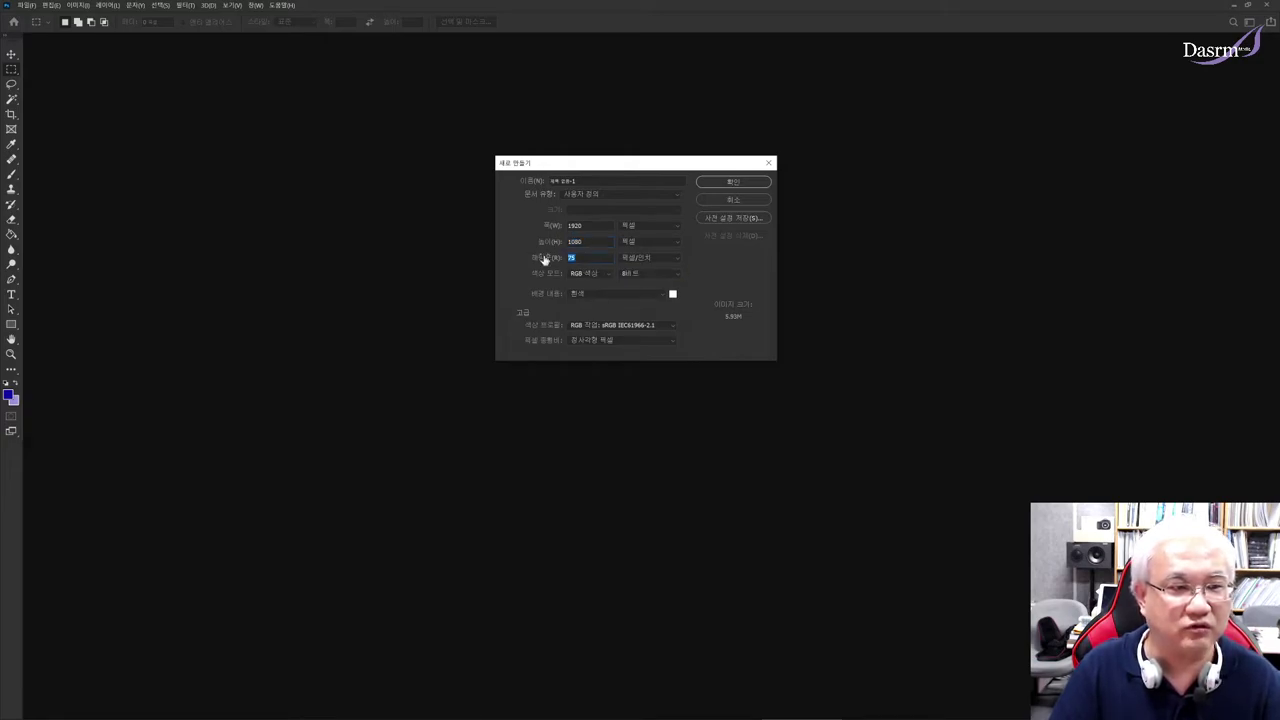
{"action": "left_click_drag", "start_coordinate": [627, 171], "coordinate": [624, 169]}
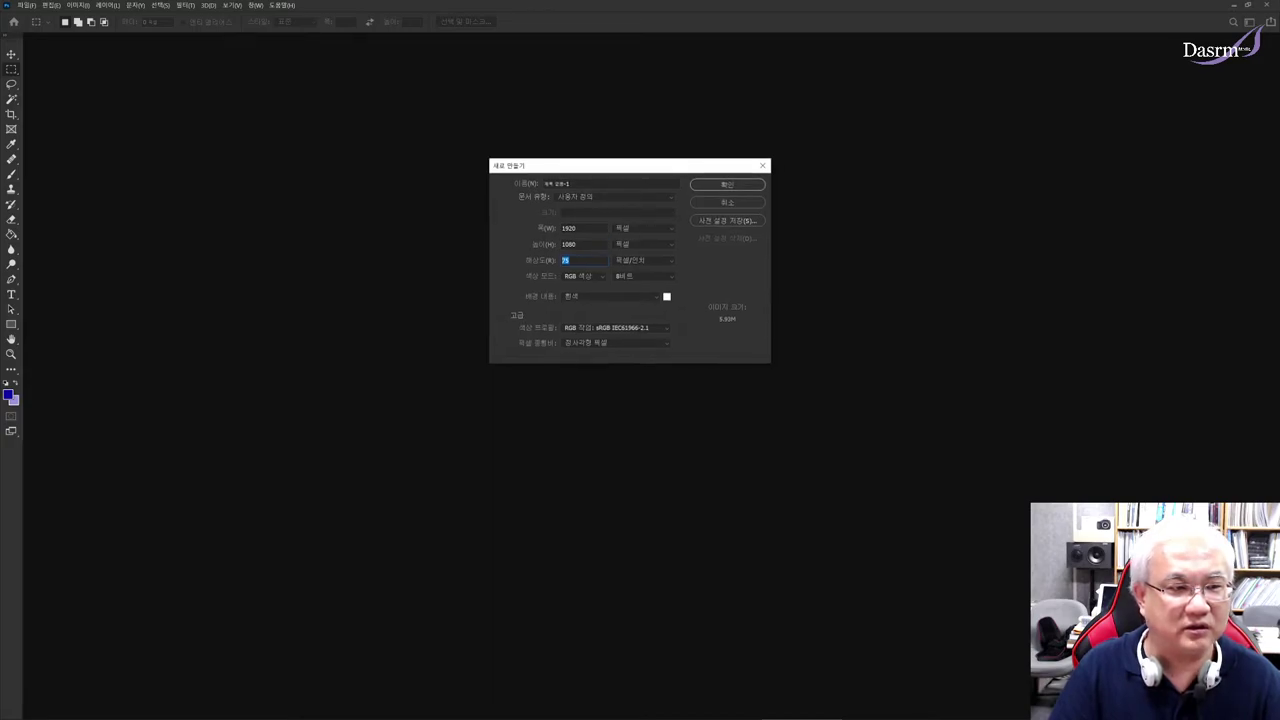
{"action": "left_click", "coordinate": [725, 186]}
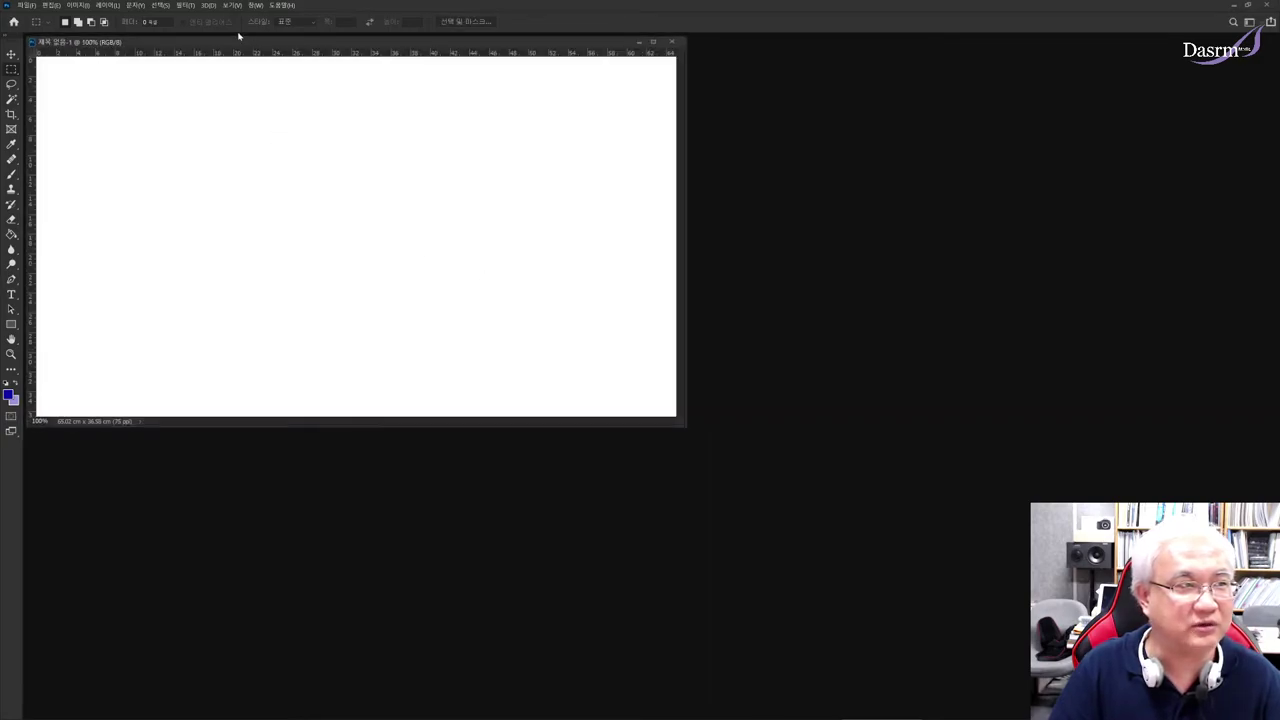
{"action": "left_click_drag", "start_coordinate": [238, 46], "coordinate": [295, 73]}
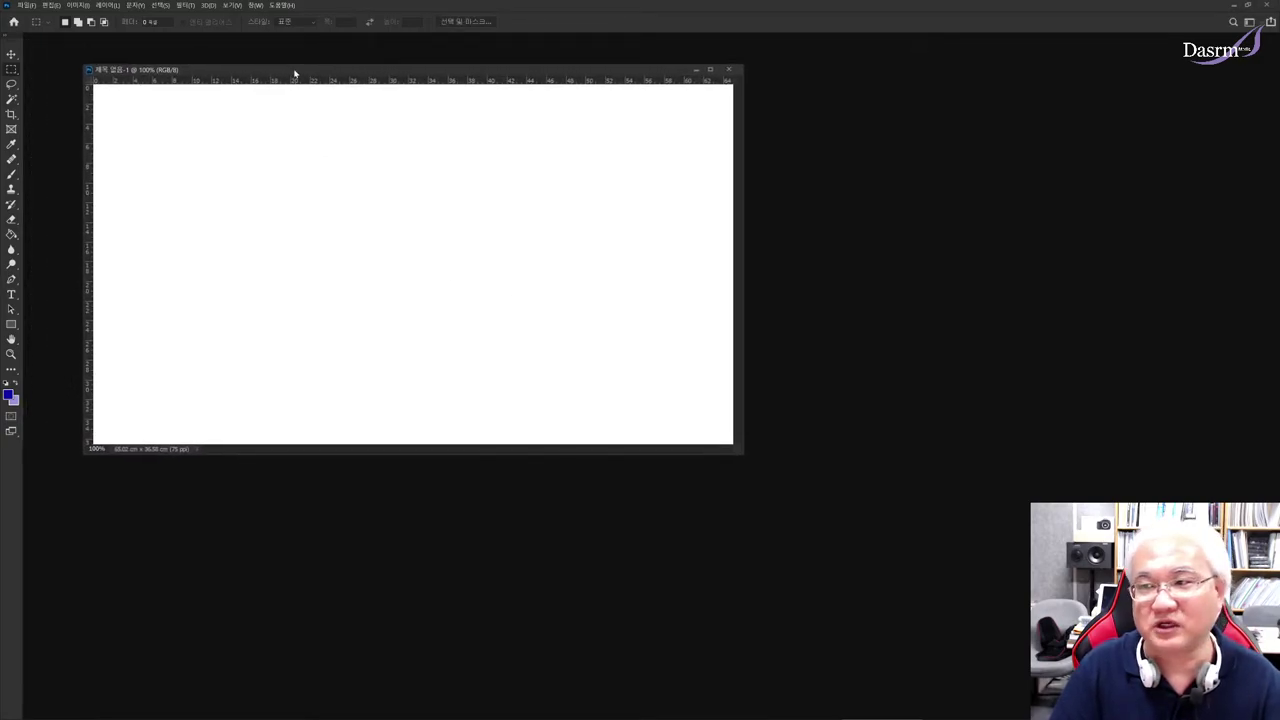
Step: Add the caption text "Test 글자를 디자인 하는 중입니다." near the lower-left corner of the canvas
{"action": "left_click", "coordinate": [12, 296]}
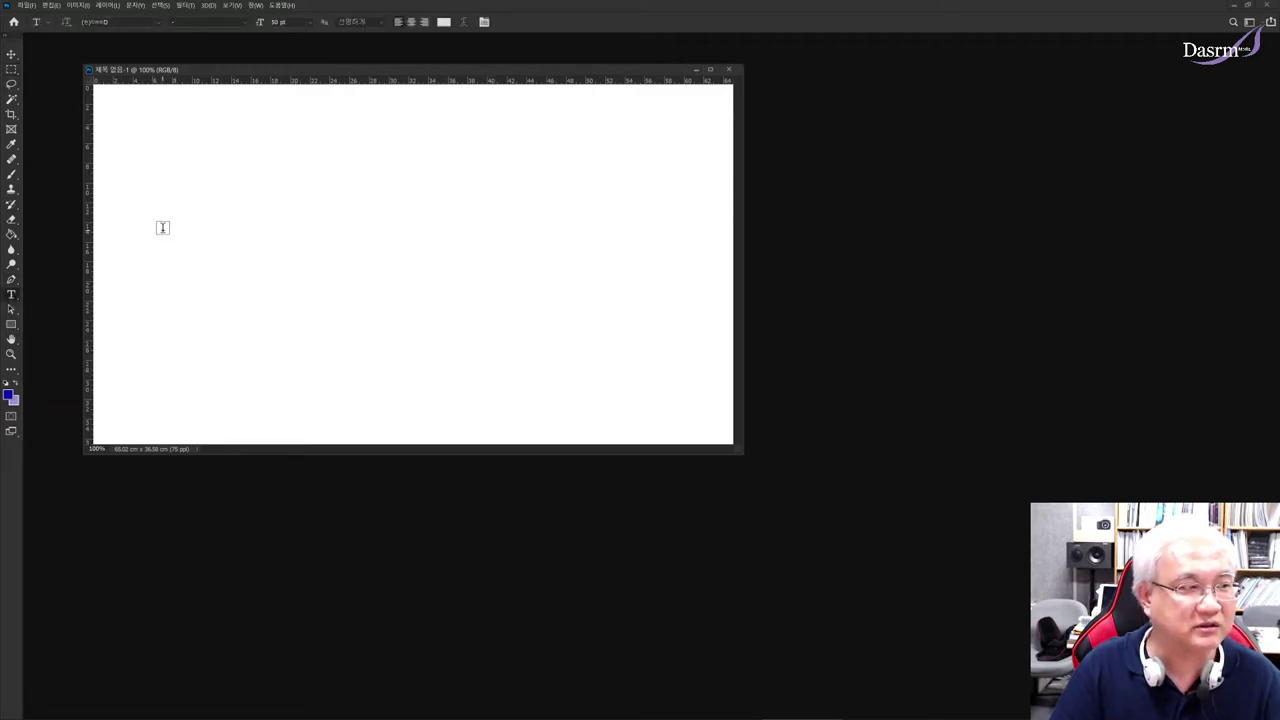
{"action": "left_click", "coordinate": [120, 390]}
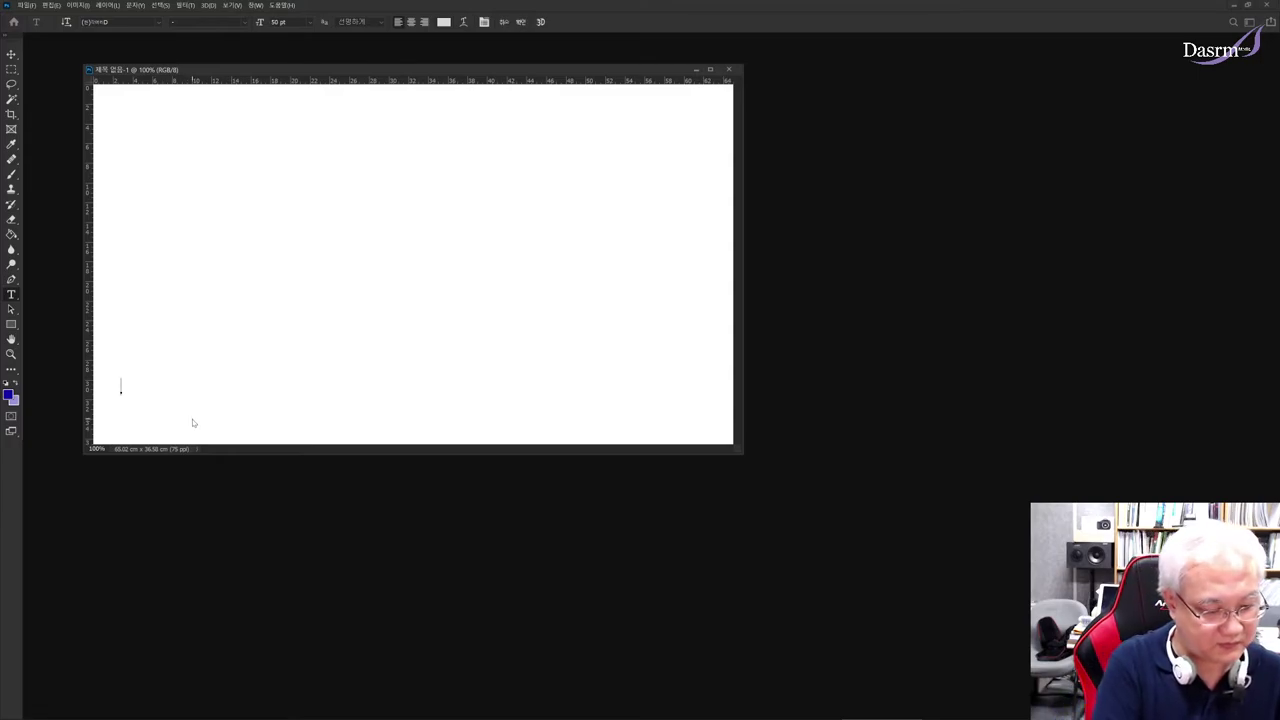
{"action": "type", "text": "Test"}
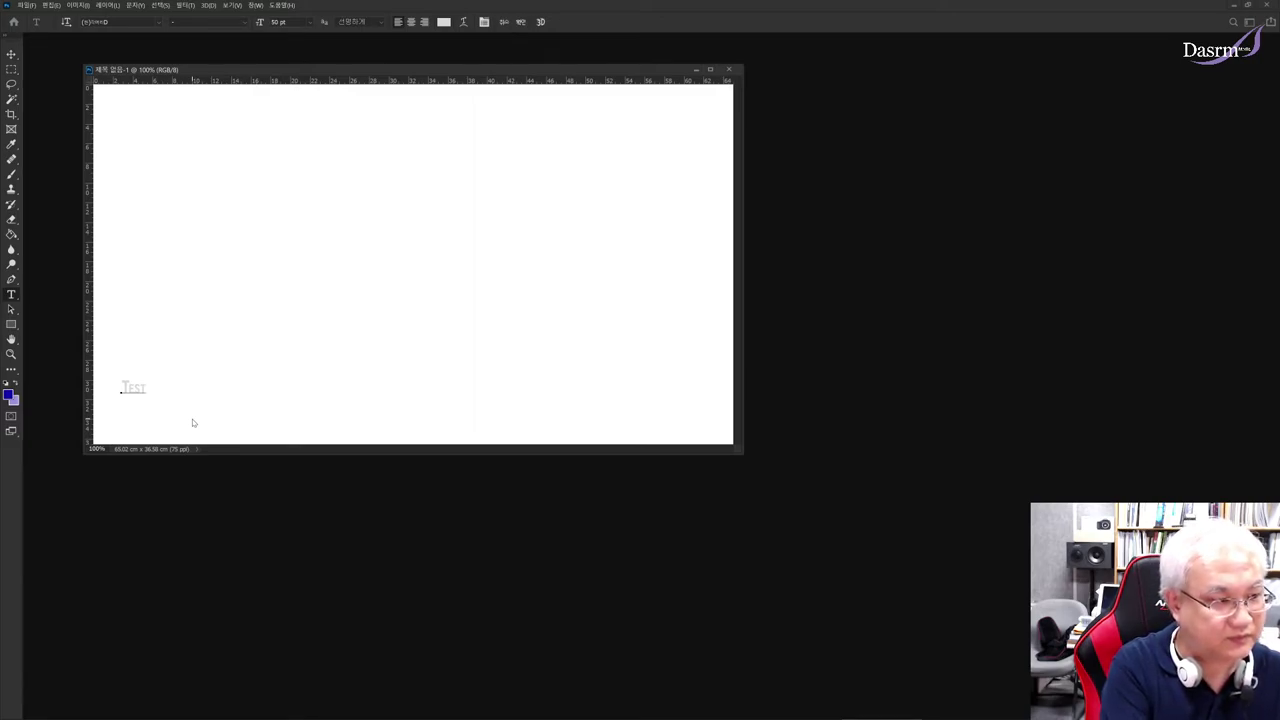
{"action": "type", "text": "글"}
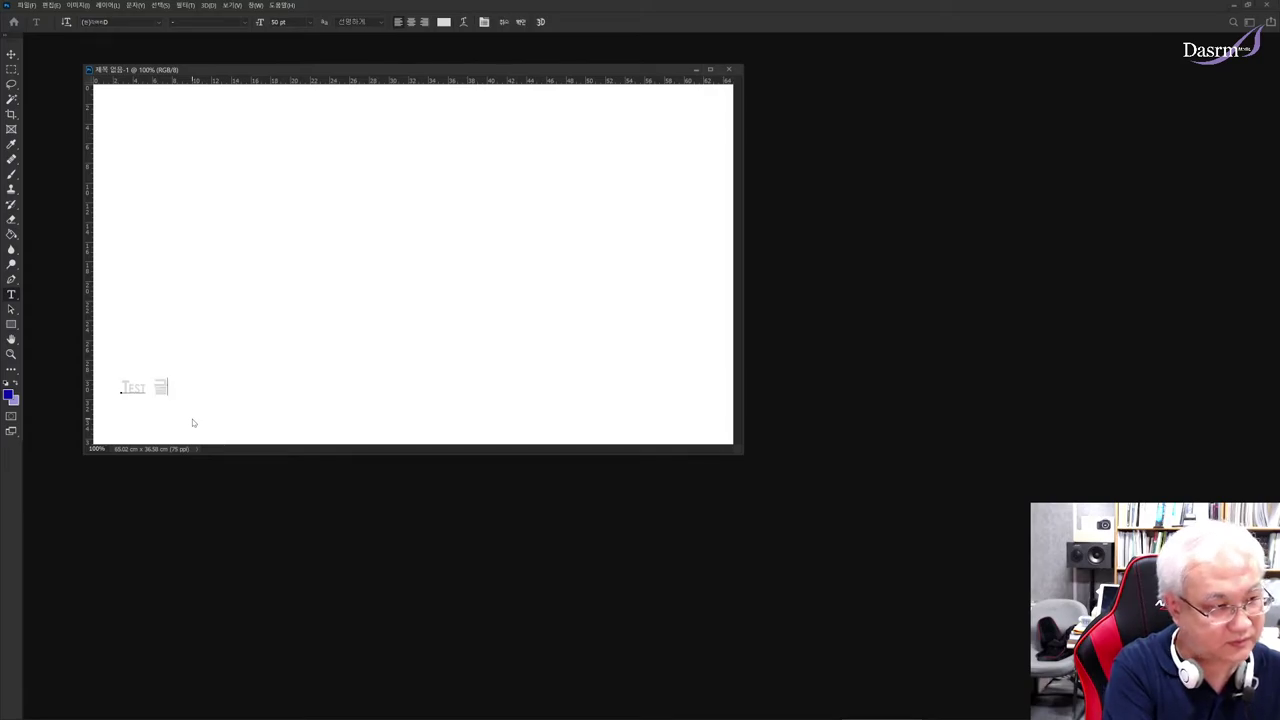
{"action": "type", "text": "자를"}
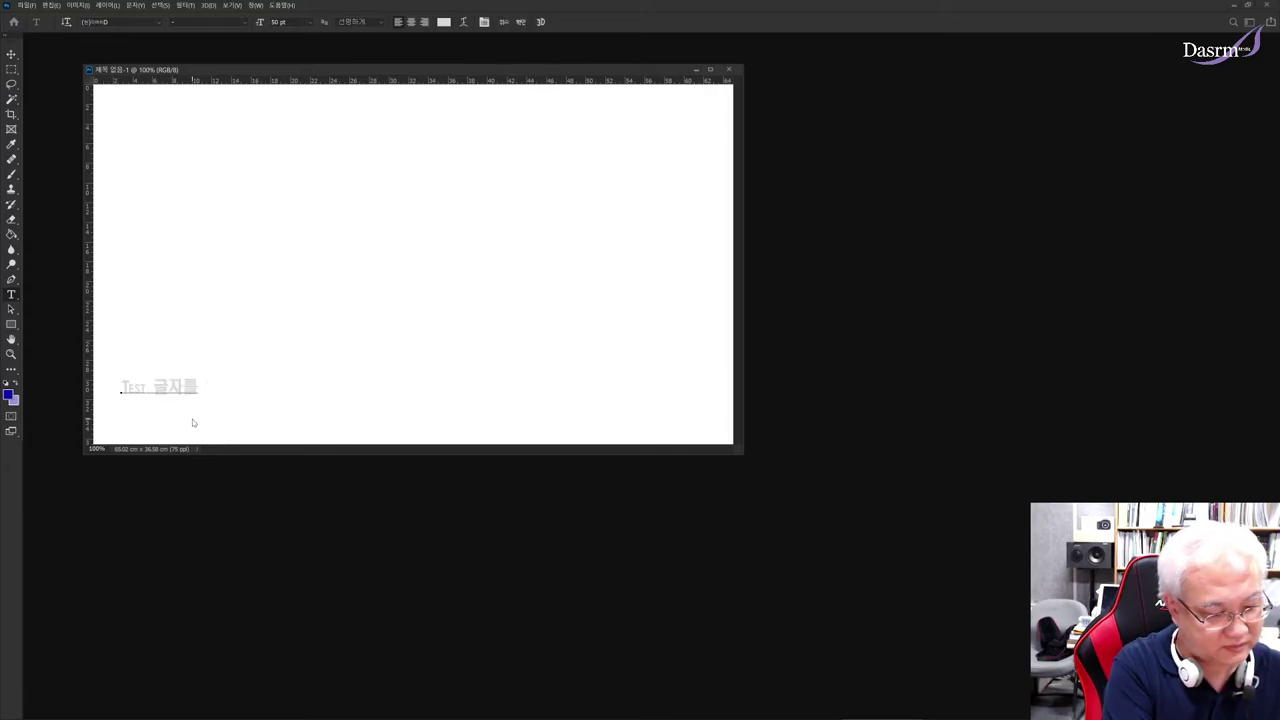
{"action": "type", "text": " 디"}
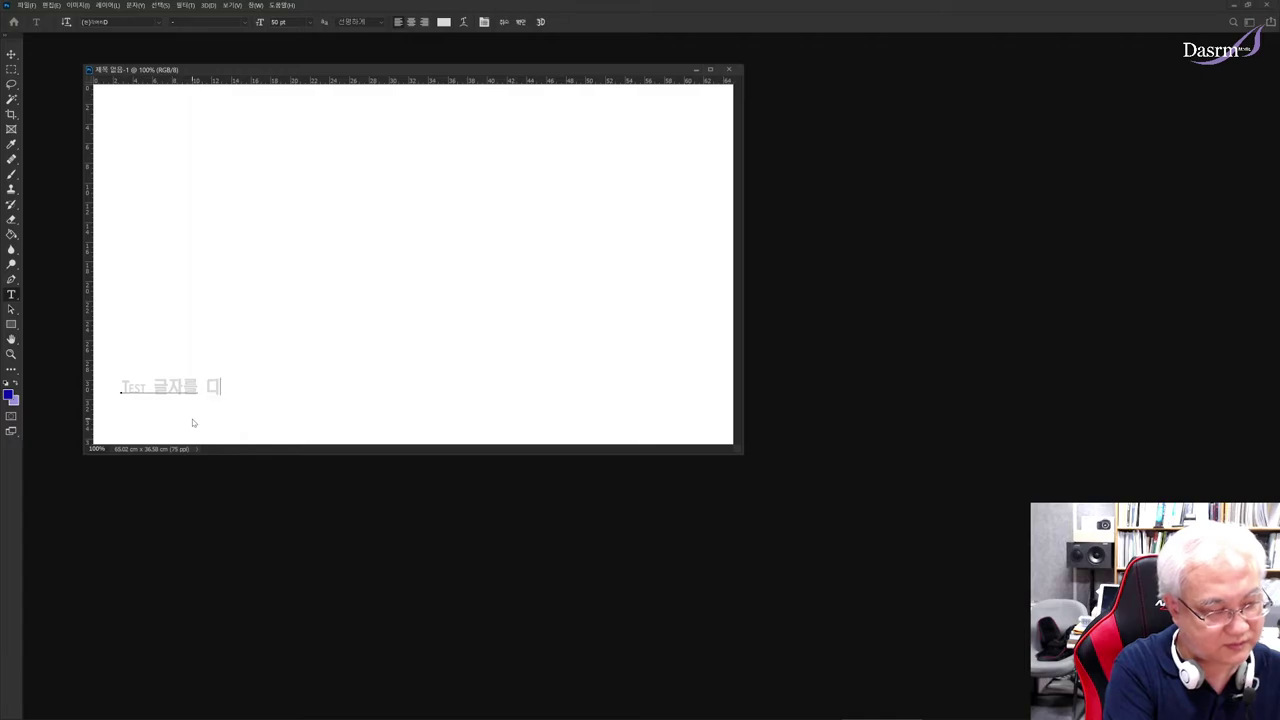
{"action": "type", "text": "자인 하는 중"}
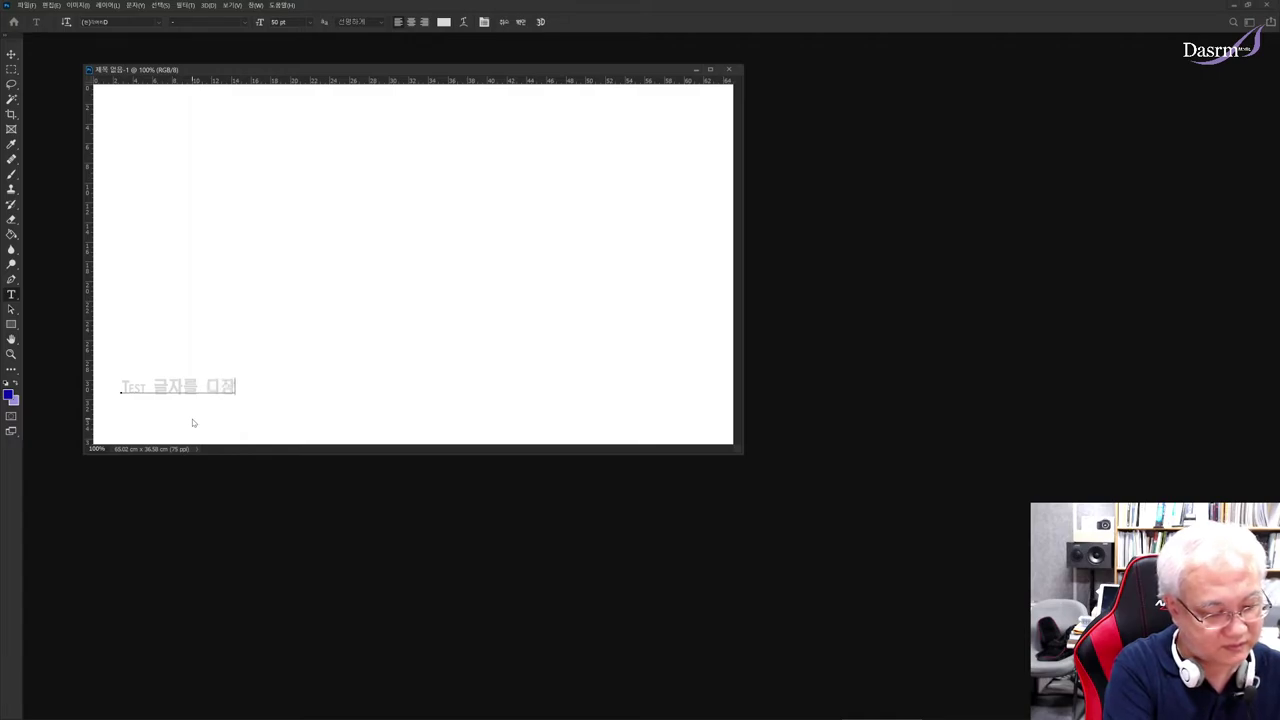
{"action": "type", "text": "입니다."}
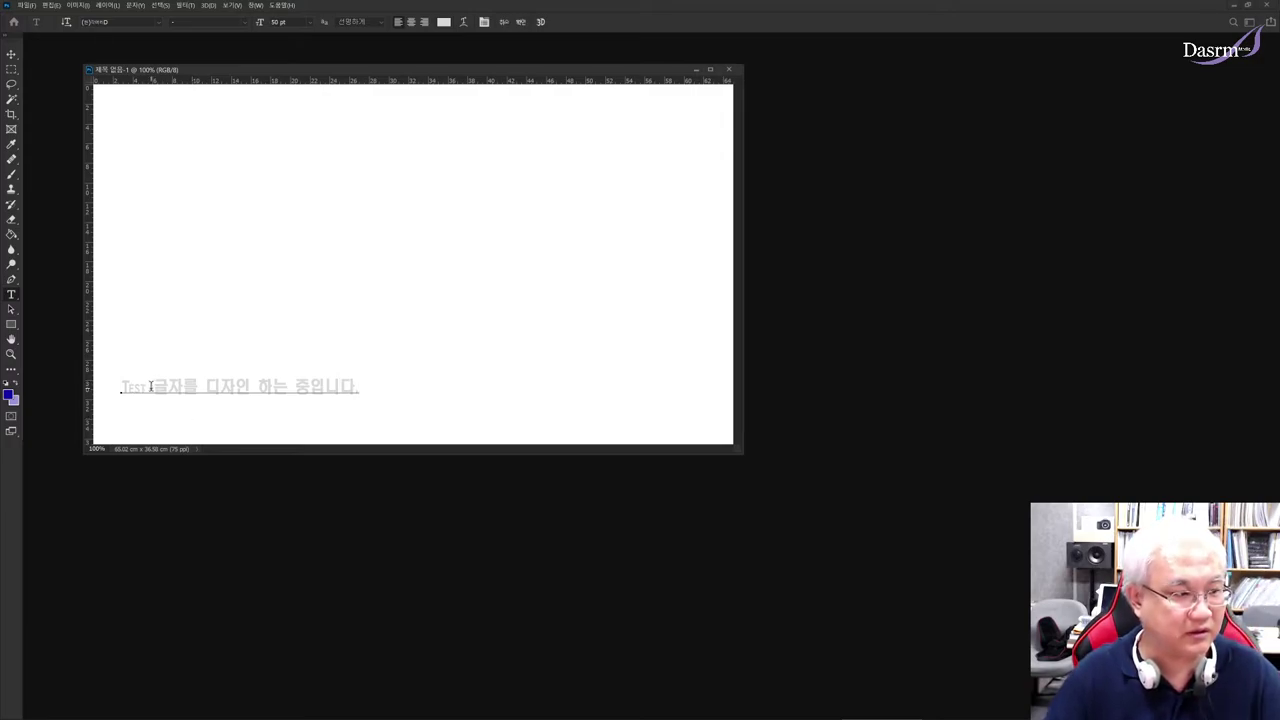
Step: Recolor the entire caption text blue and commit the text edit
{"action": "left_click_drag", "start_coordinate": [150, 382], "coordinate": [121, 384]}
{"action": "key", "text": "ctrl+a"}
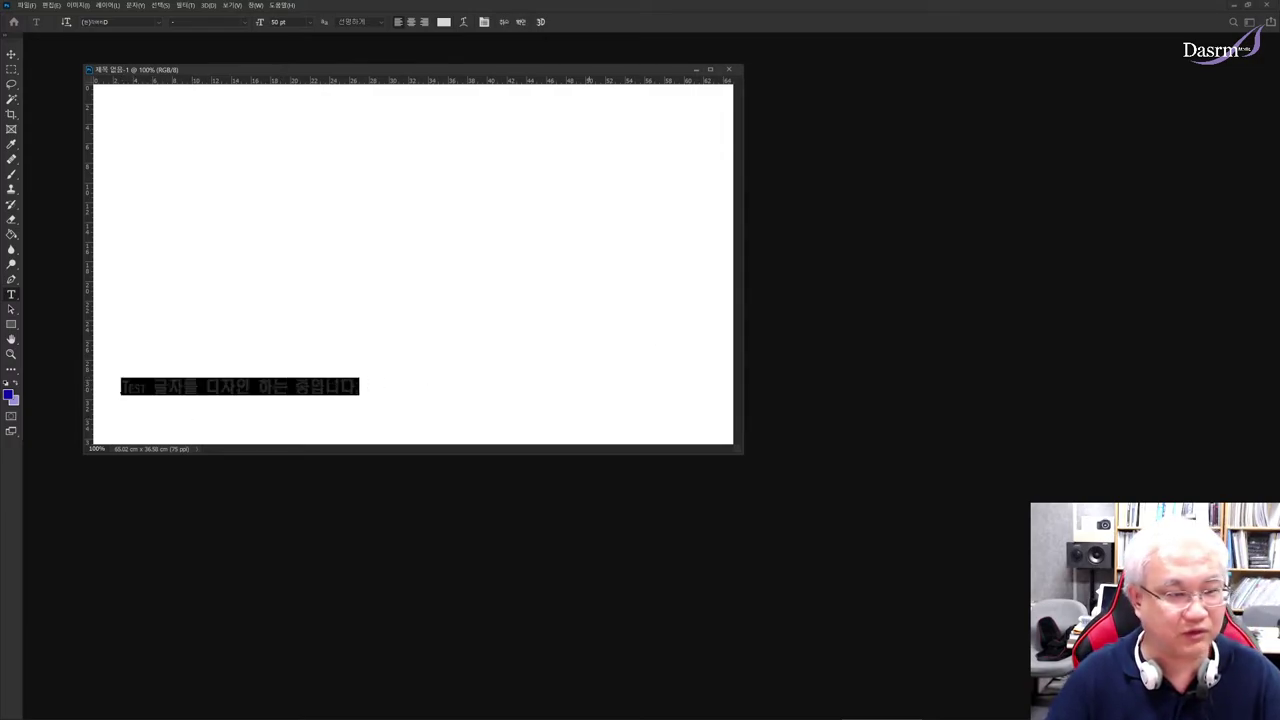
{"action": "left_click", "coordinate": [444, 21]}
{"action": "left_click_drag", "start_coordinate": [613, 273], "coordinate": [605, 218]}
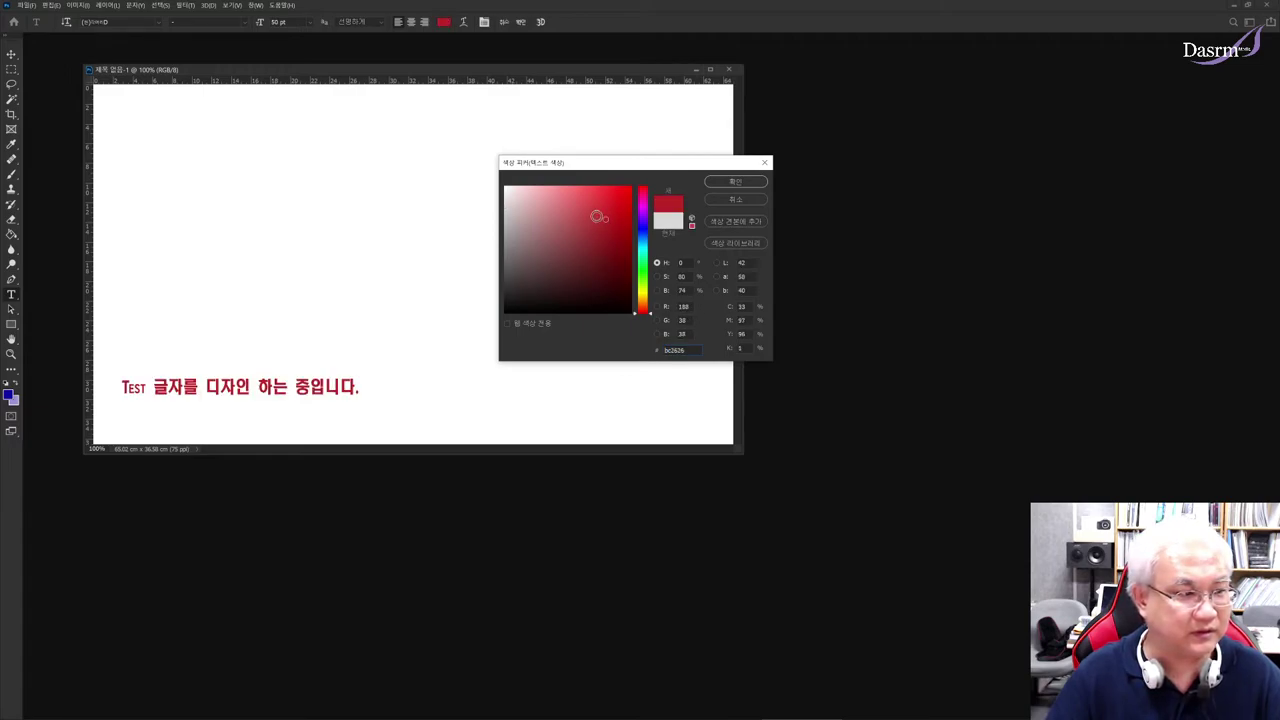
{"action": "left_click", "coordinate": [643, 231]}
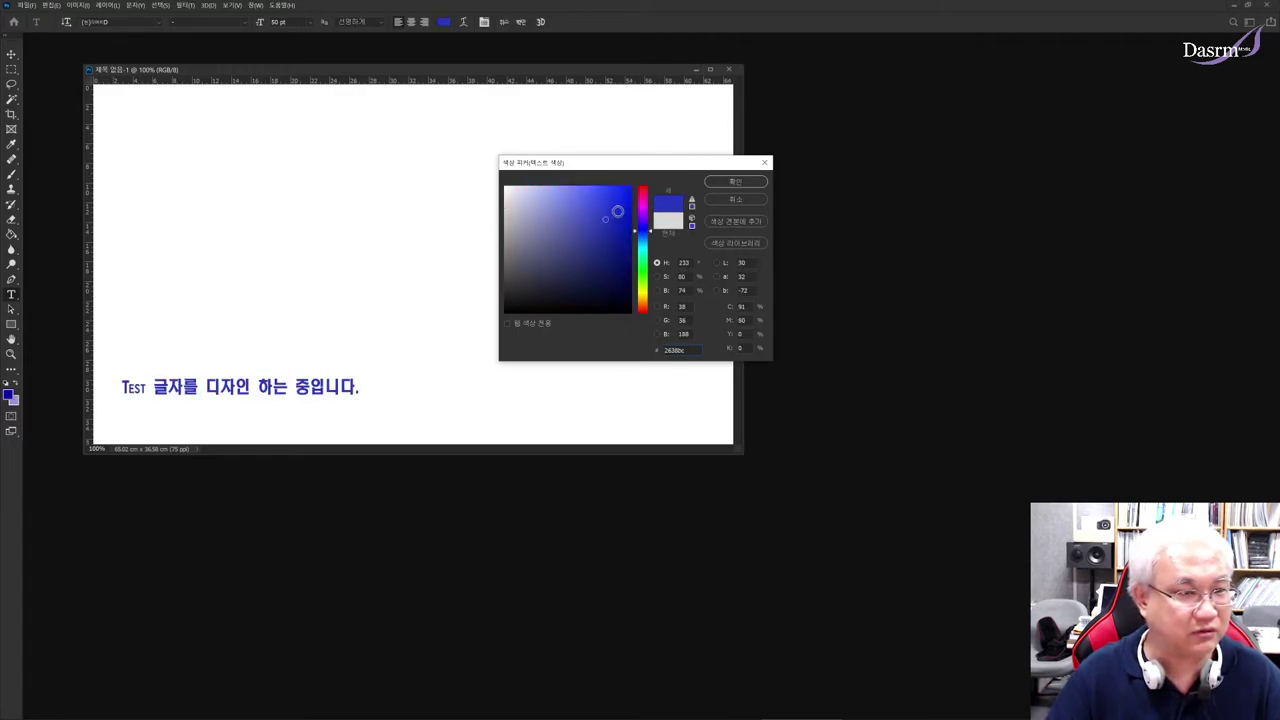
{"action": "left_click", "coordinate": [736, 181]}
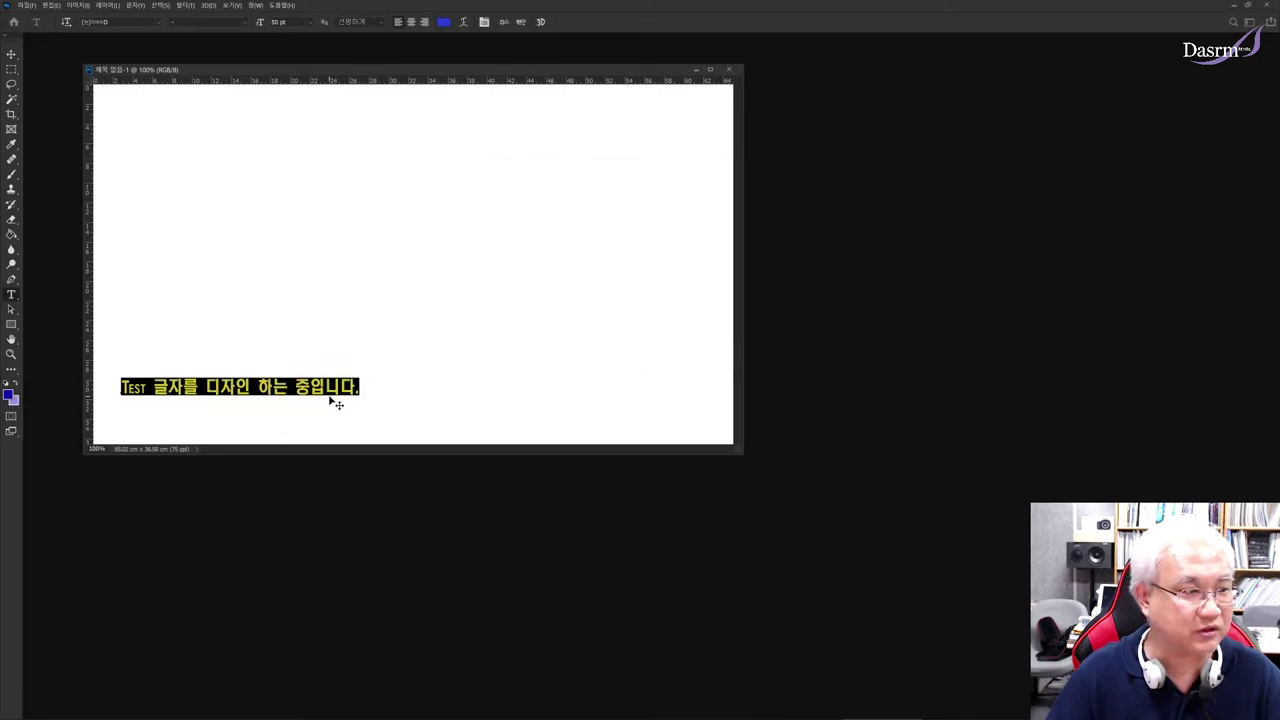
{"action": "left_click", "coordinate": [357, 387]}
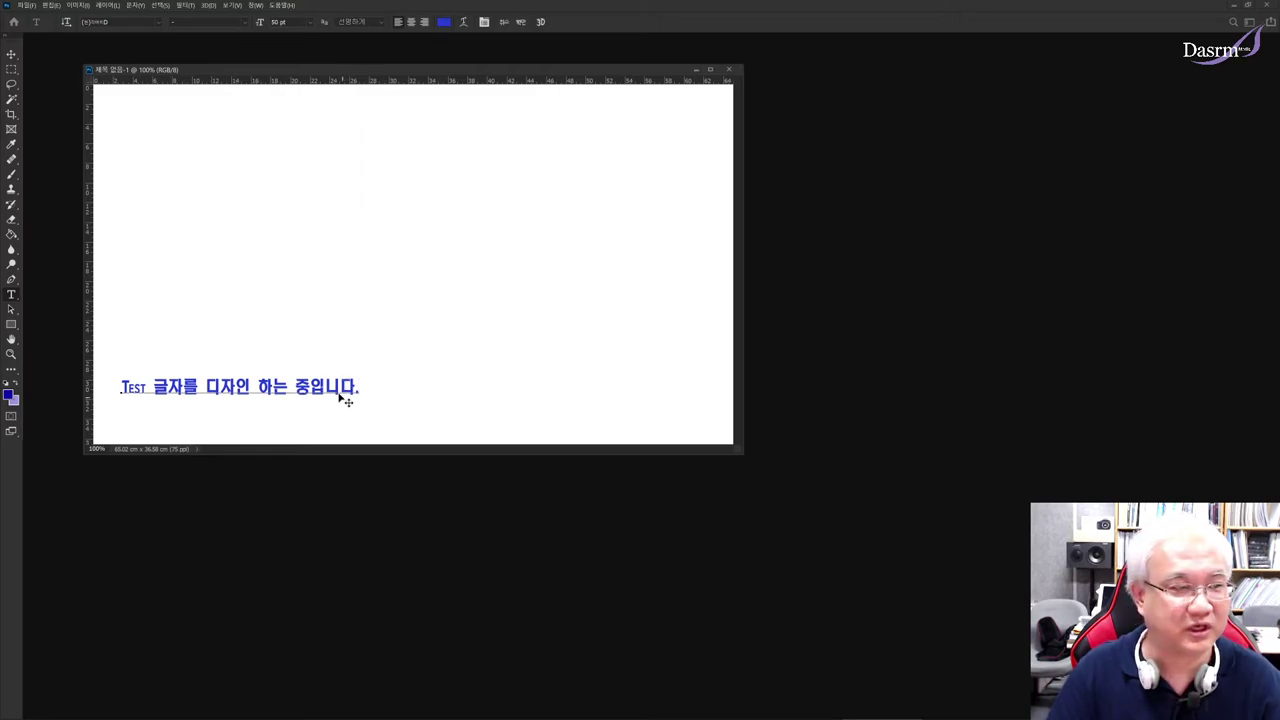
{"action": "left_click", "coordinate": [14, 54]}
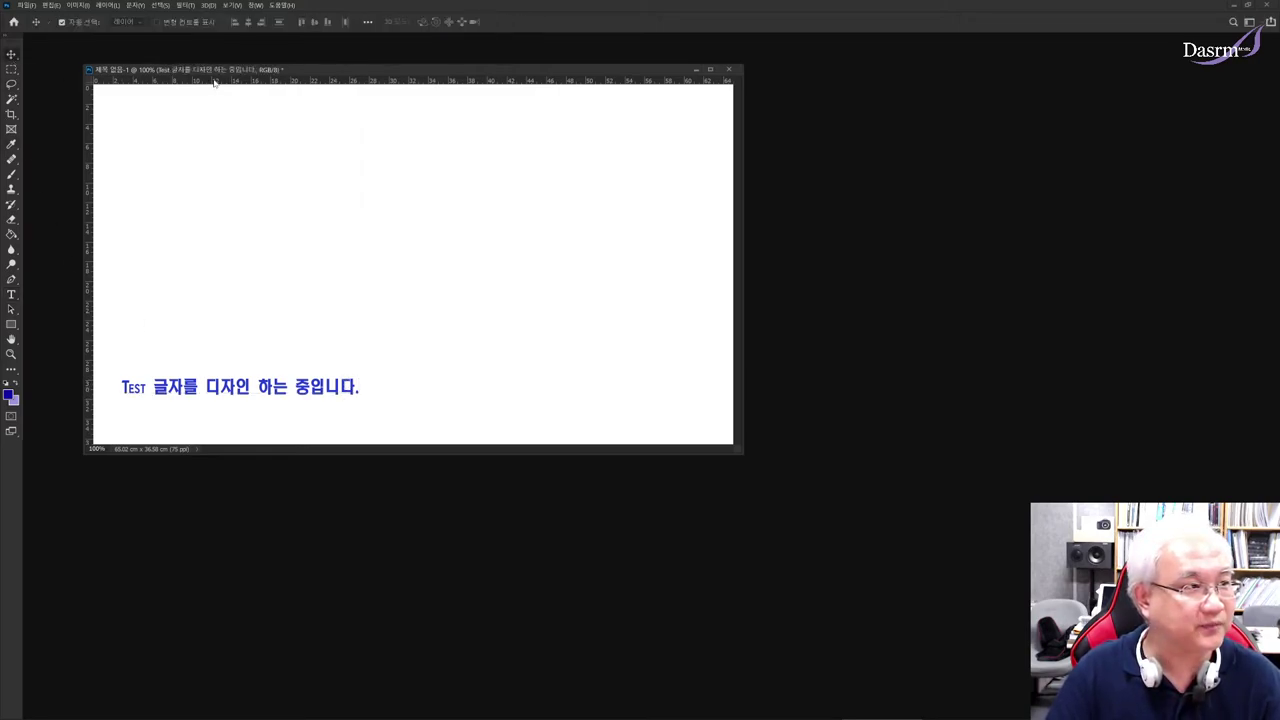
{"action": "key", "text": "ctrl"}
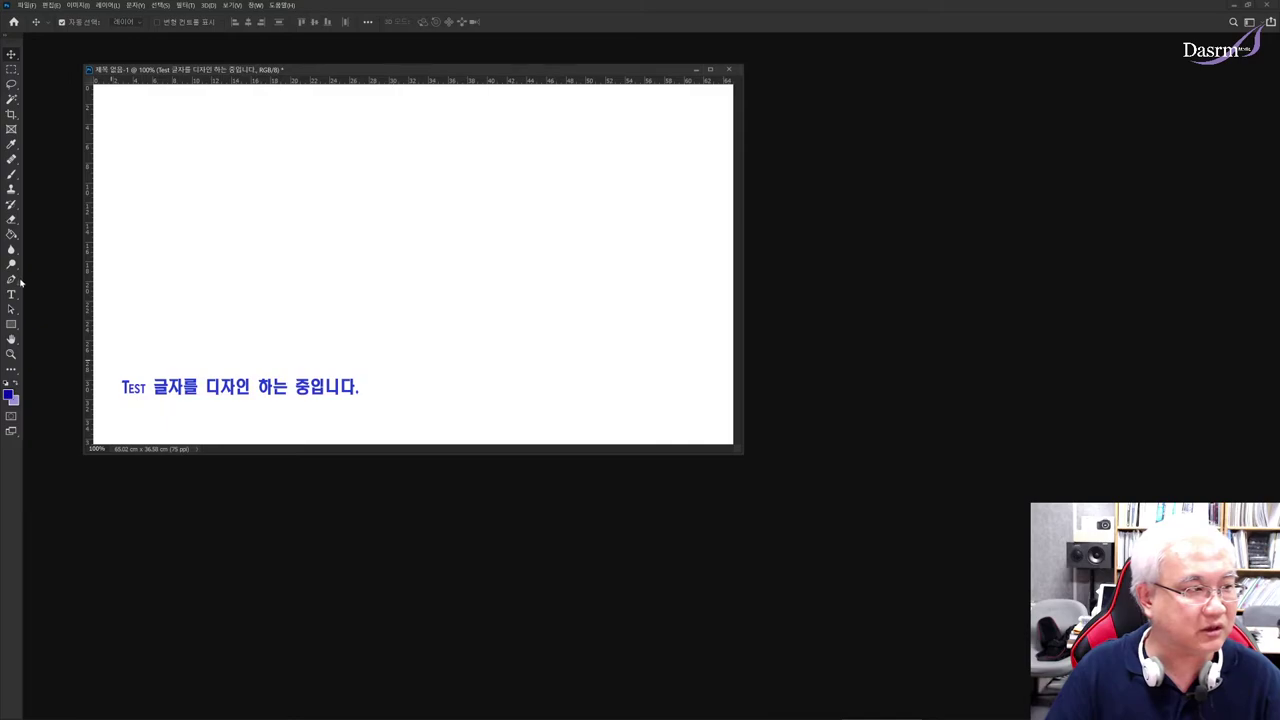
Step: Create a new layer with default settings and paint freehand dark blue Brush strokes around both ends of the caption
{"action": "left_click", "coordinate": [12, 294]}
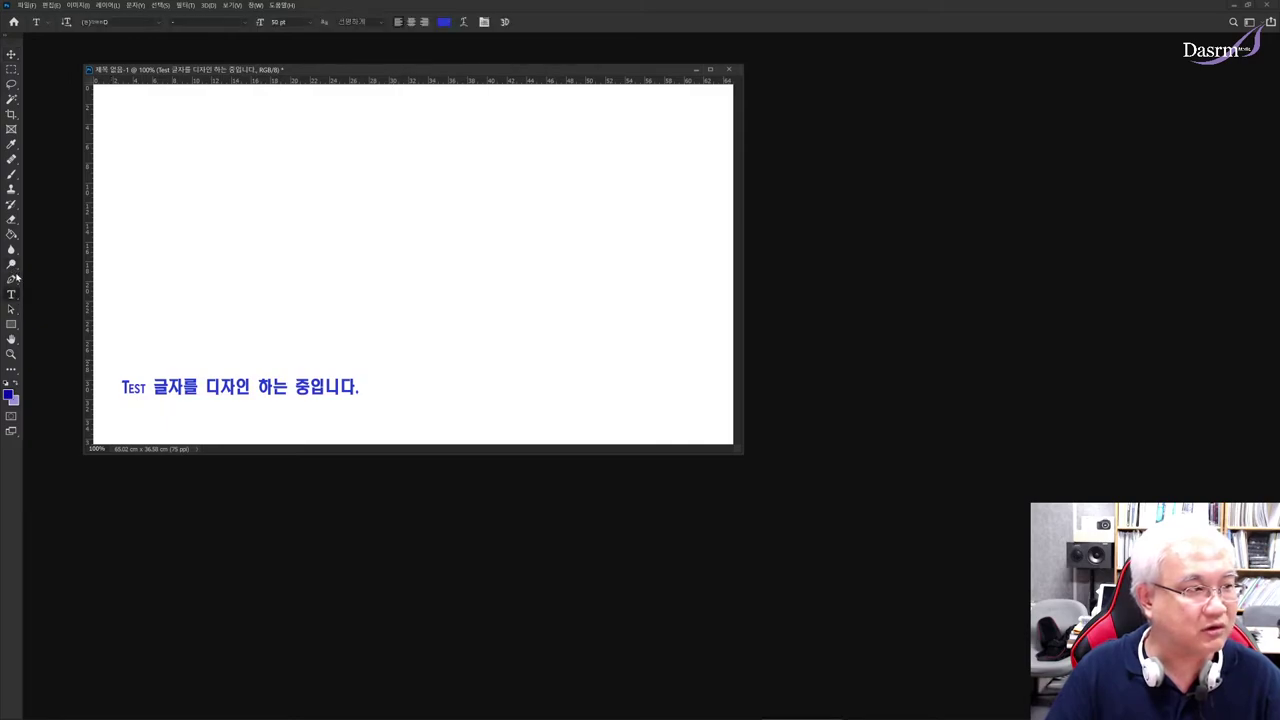
{"action": "left_click", "coordinate": [12, 175]}
{"action": "left_click", "coordinate": [58, 175]}
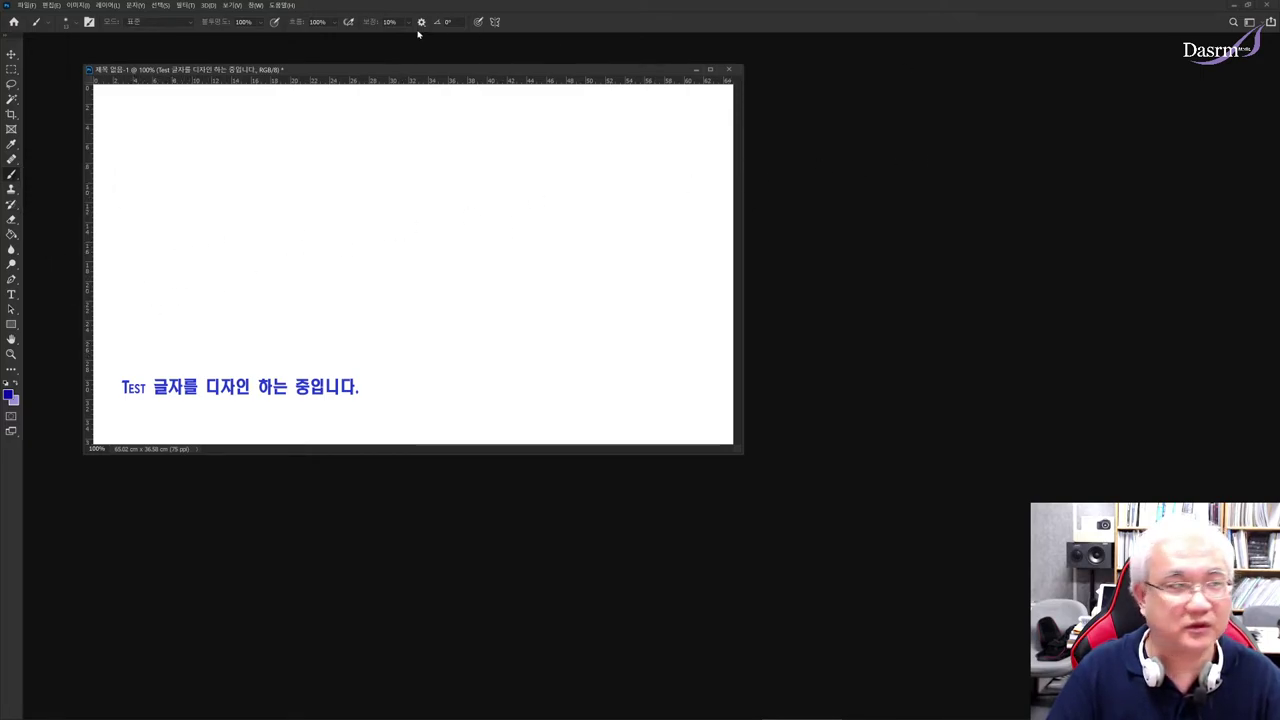
{"action": "left_click", "coordinate": [107, 5]}
{"action": "mouse_move", "coordinate": [118, 14]}
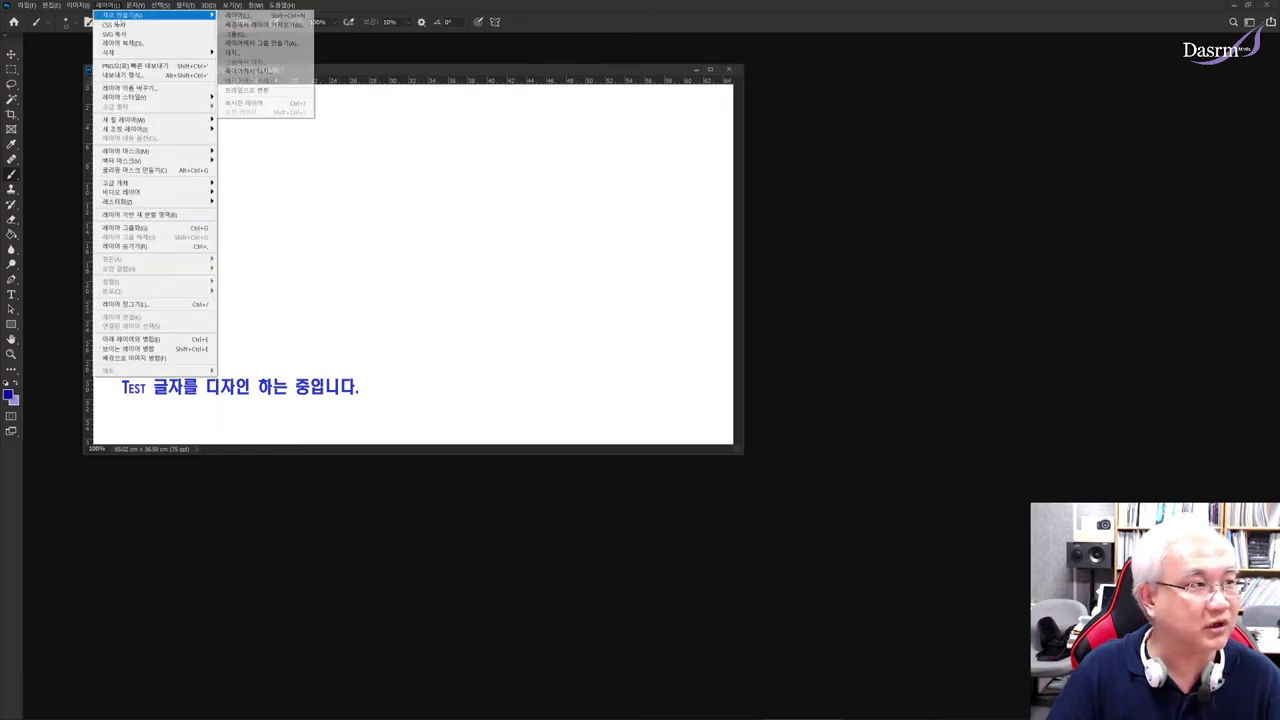
{"action": "left_click", "coordinate": [240, 15]}
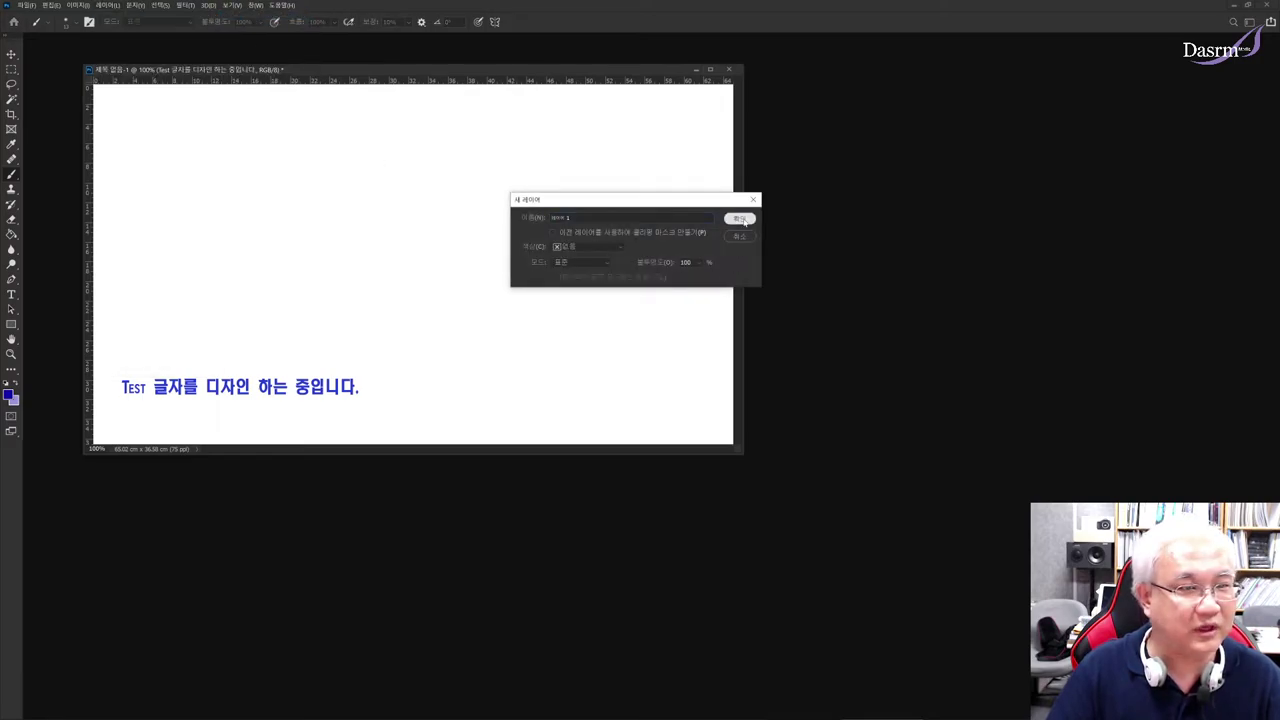
{"action": "left_click", "coordinate": [740, 219]}
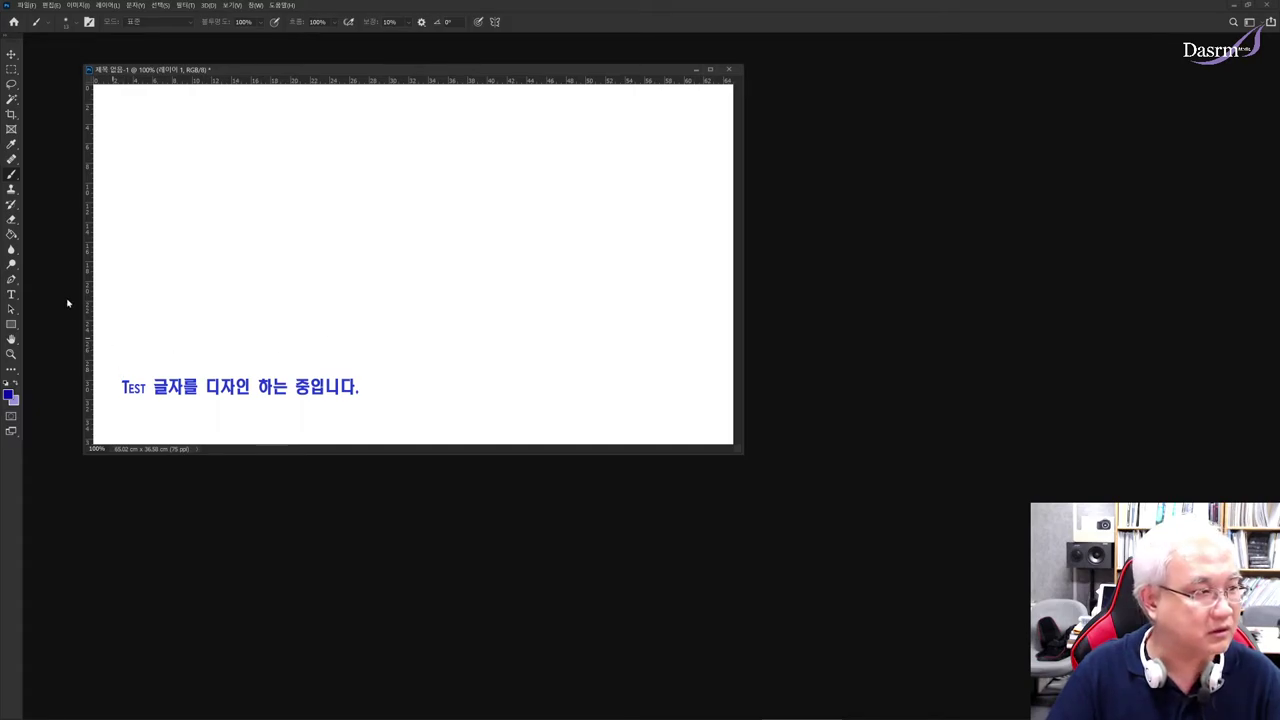
{"action": "mouse_move", "coordinate": [142, 368]}
{"action": "left_mouse_down"}
{"action": "mouse_move", "coordinate": [120, 346]}
{"action": "mouse_move", "coordinate": [108, 381]}
{"action": "mouse_move", "coordinate": [146, 400]}
{"action": "left_mouse_up"}
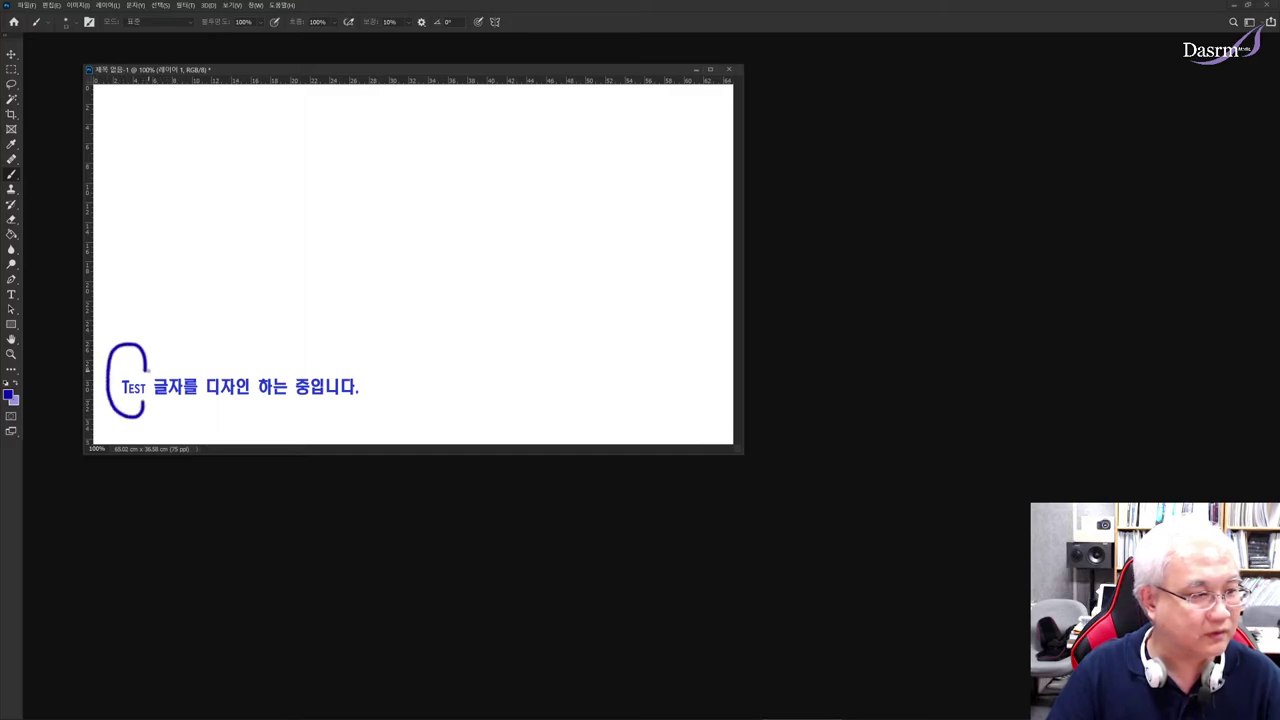
{"action": "mouse_move", "coordinate": [325, 362]}
{"action": "left_mouse_down"}
{"action": "mouse_move", "coordinate": [388, 353]}
{"action": "mouse_move", "coordinate": [377, 393]}
{"action": "mouse_move", "coordinate": [322, 410]}
{"action": "left_mouse_up"}
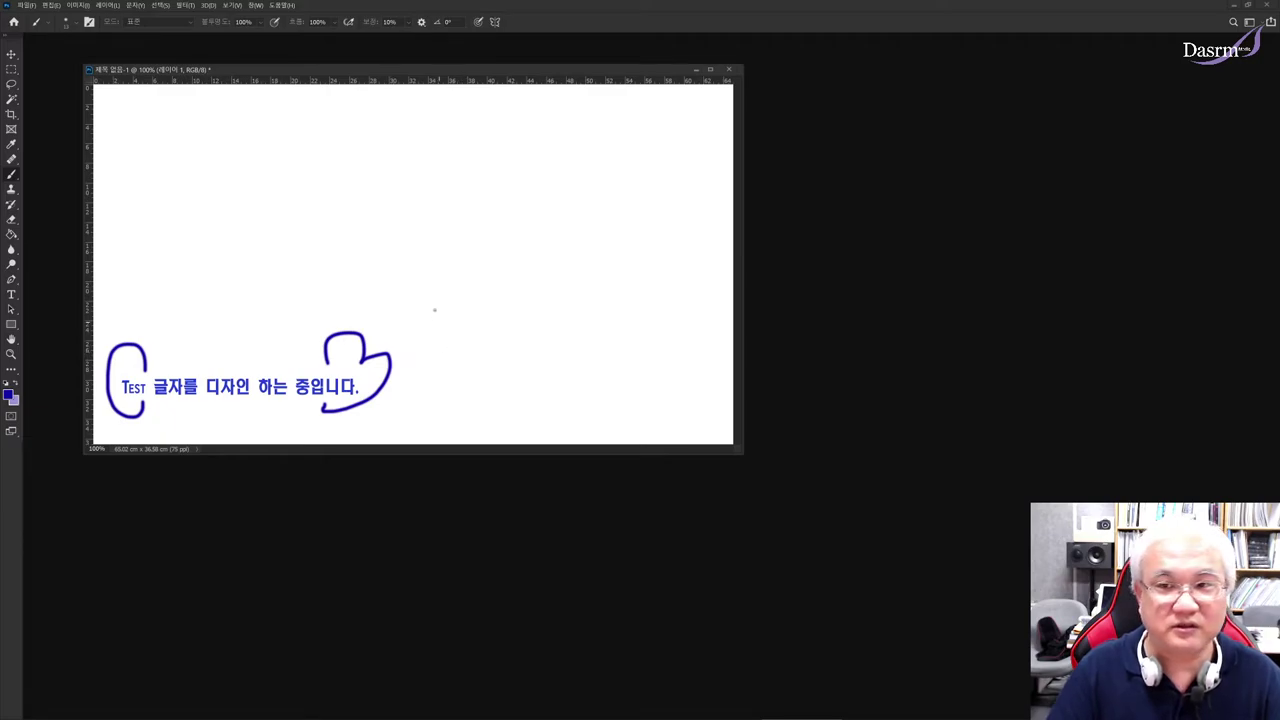
Step: Delete the white background layer, keeping the text and brush stroke layers
{"action": "key", "text": "ctrl+e"}
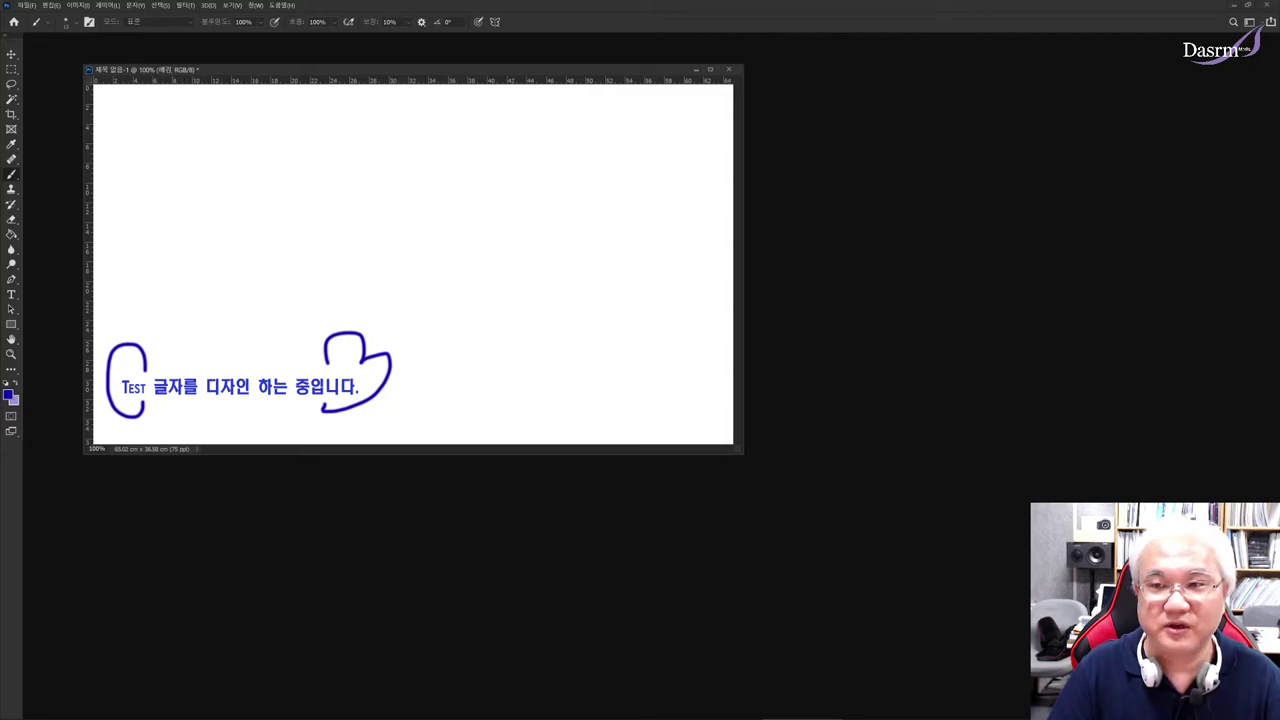
{"action": "key", "text": "F7"}
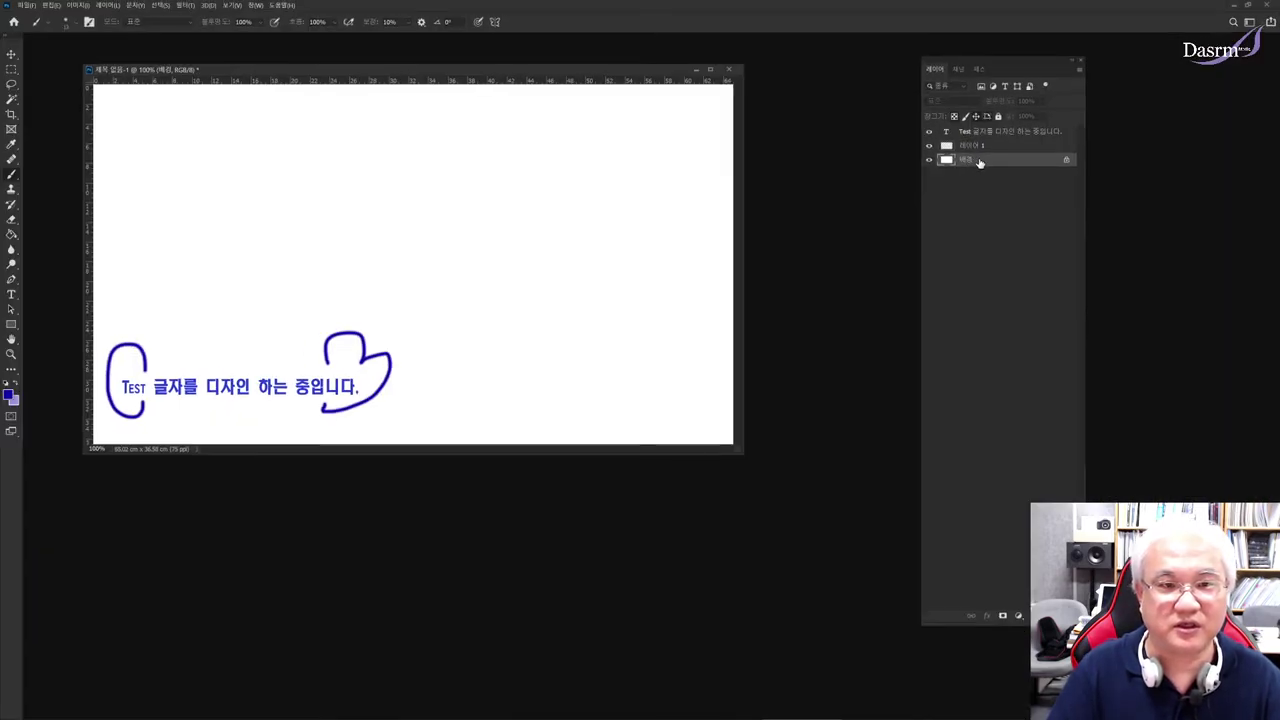
{"action": "right_click", "coordinate": [976, 163]}
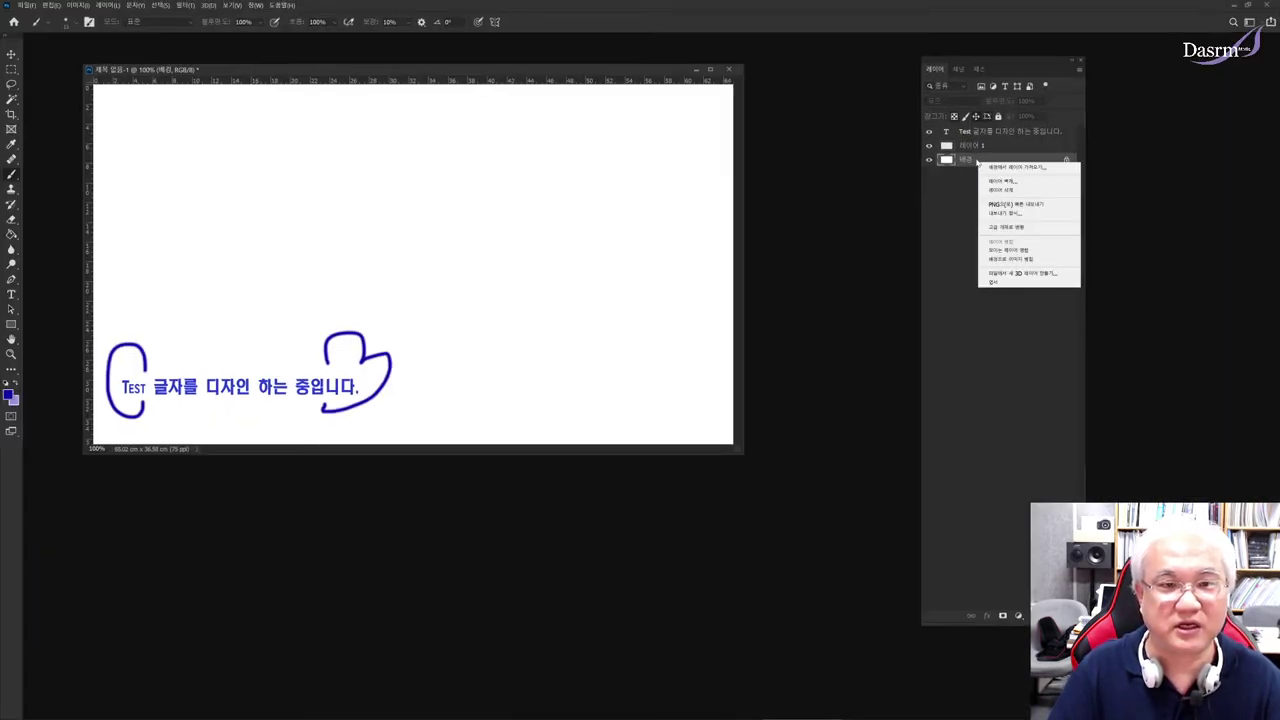
{"action": "left_click", "coordinate": [1003, 191]}
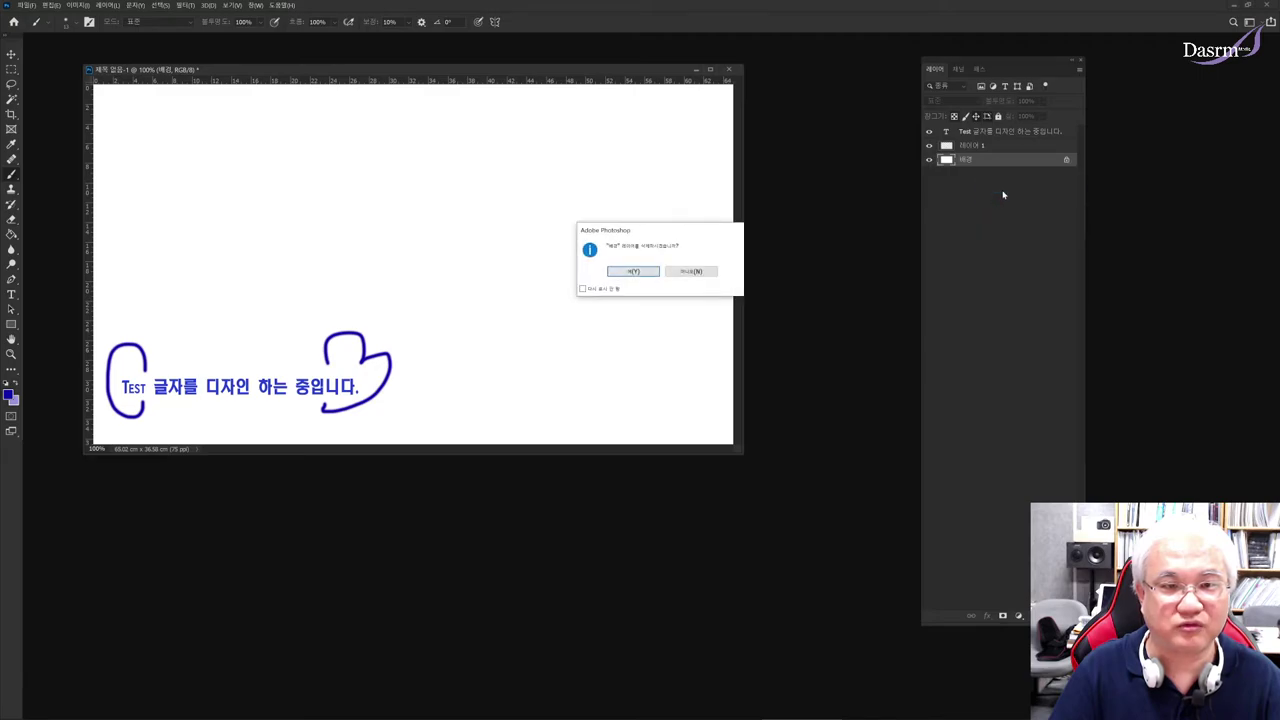
{"action": "left_click", "coordinate": [648, 275]}
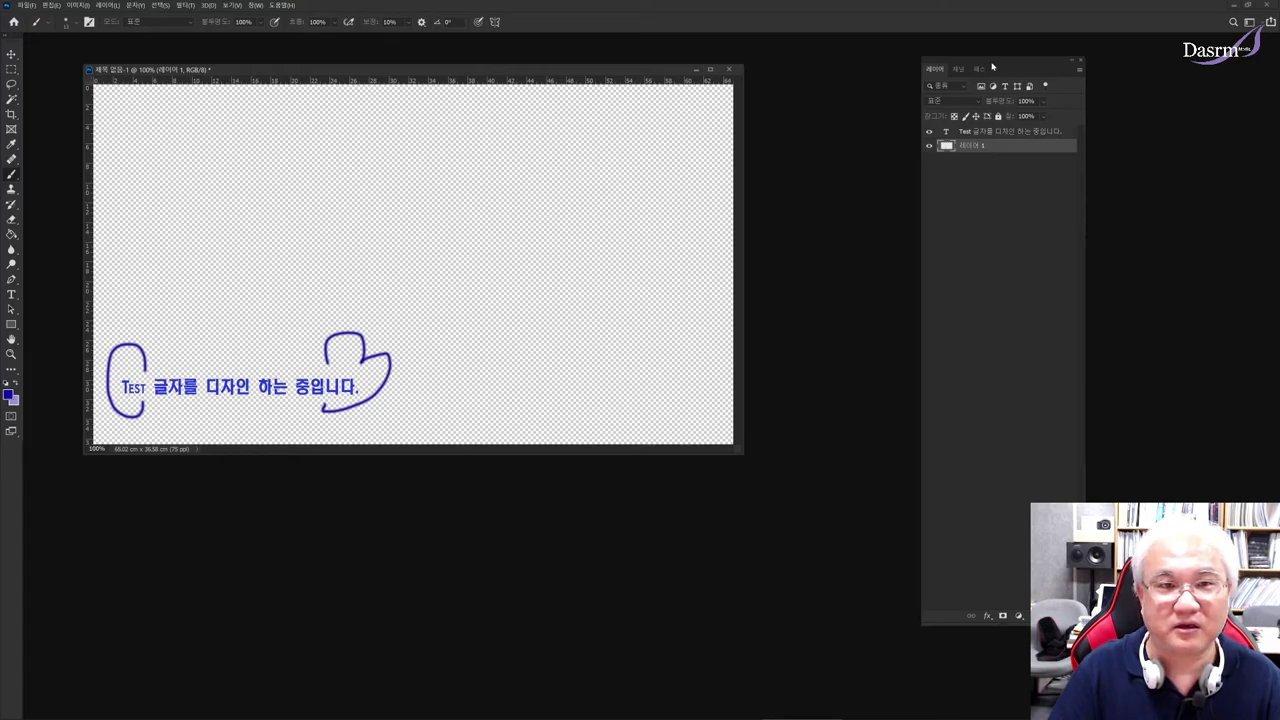
{"action": "key", "text": "F7"}
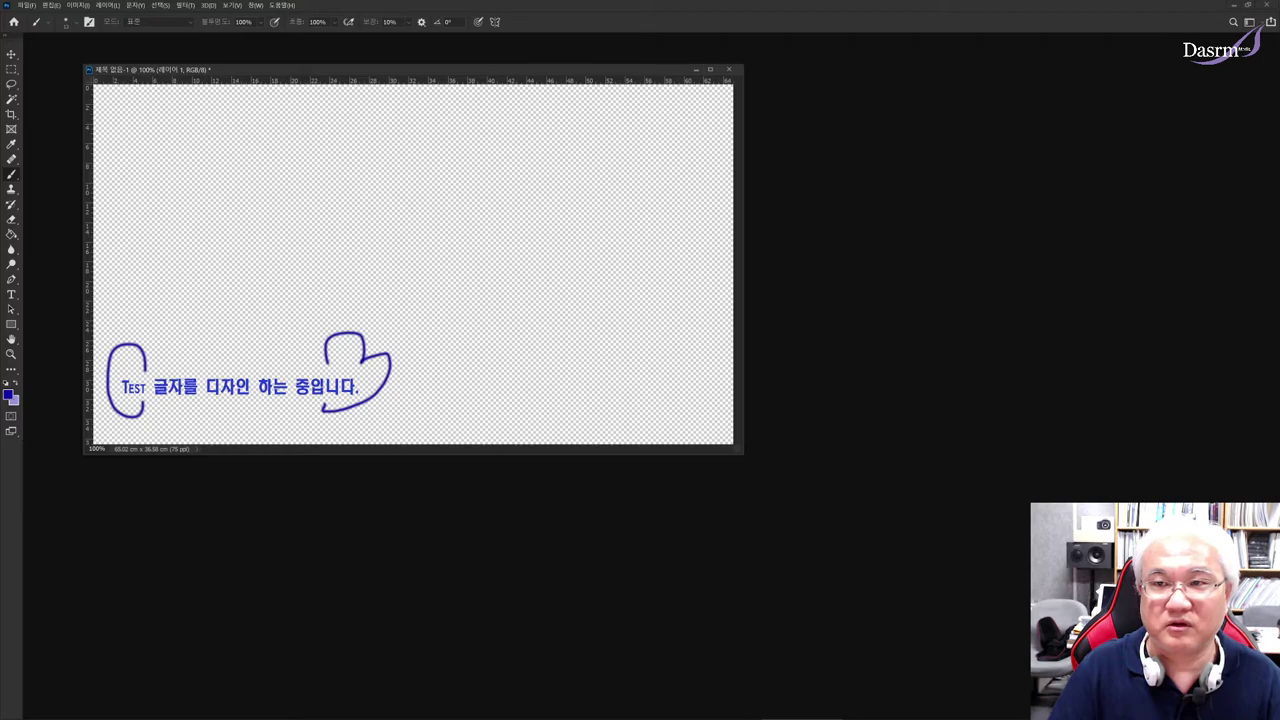
Step: Save the document as test.psd in the 예제 folder with maximized compatibility and minimize Photoshop
{"action": "left_click", "coordinate": [27, 5]}
{"action": "left_click", "coordinate": [60, 111]}
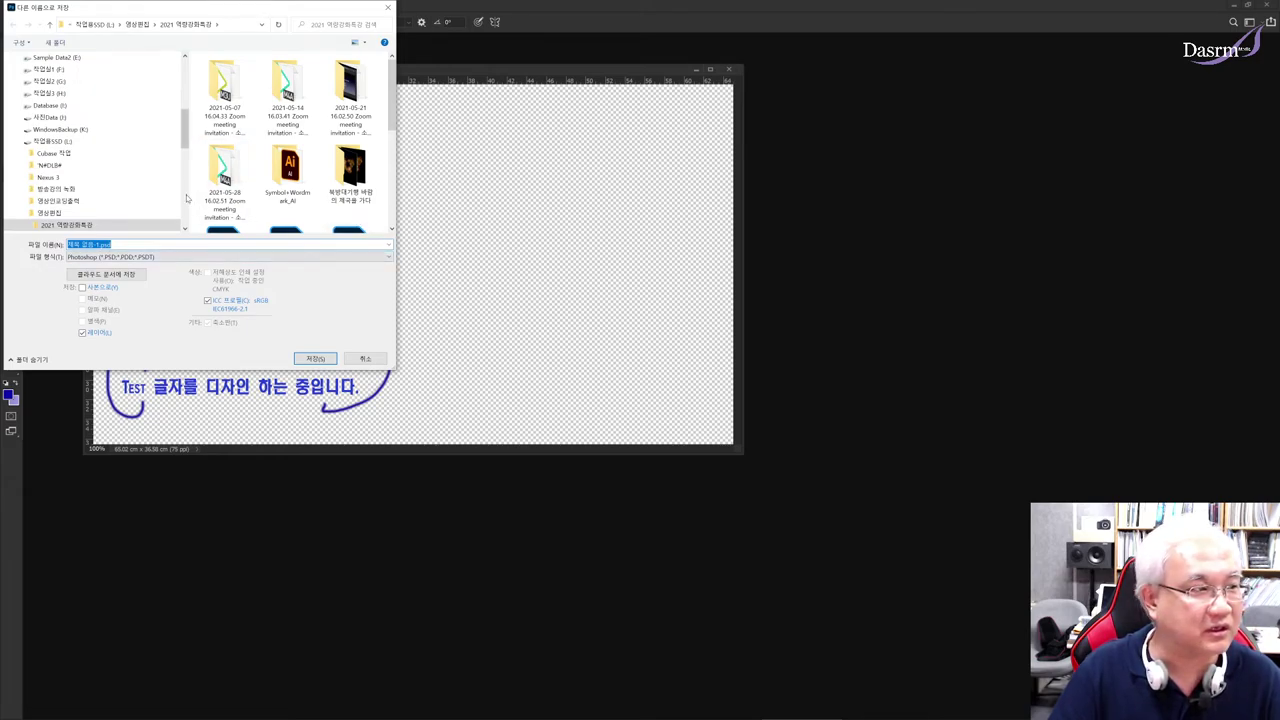
{"action": "scroll", "coordinate": [185, 172], "scroll_direction": "down", "scroll_amount": 4}
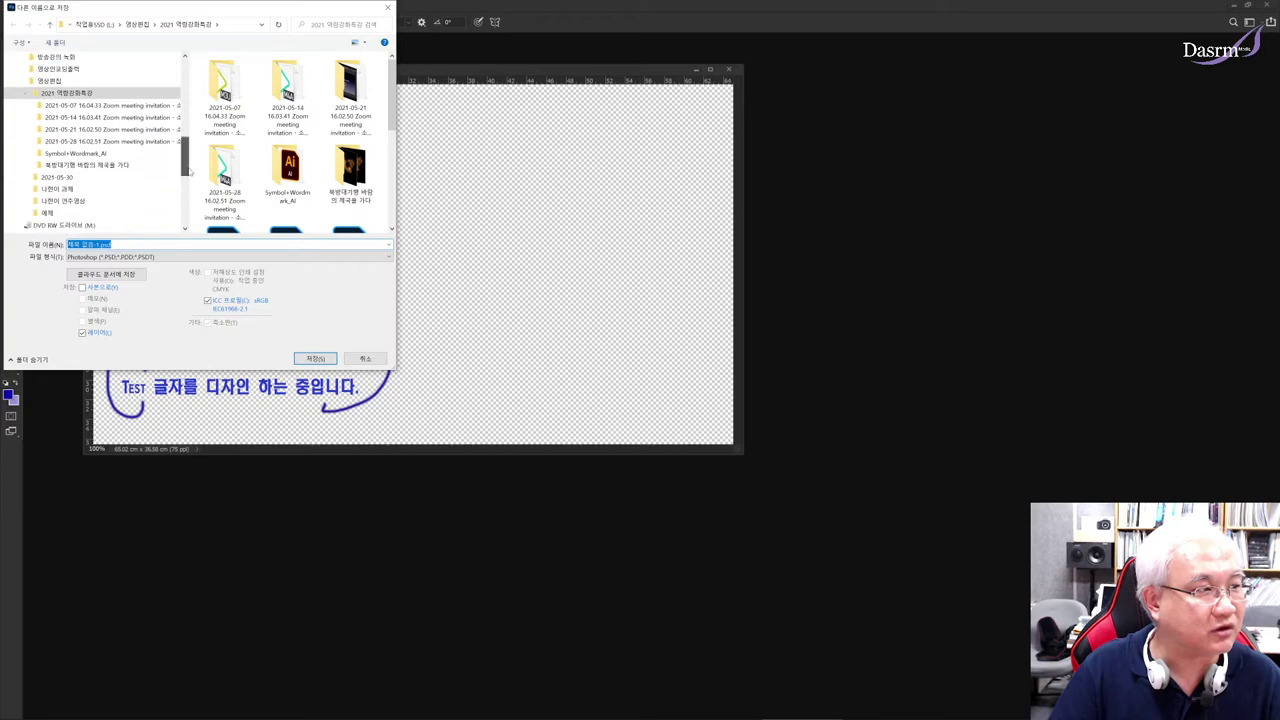
{"action": "scroll", "coordinate": [186, 172], "scroll_direction": "down", "scroll_amount": 1}
{"action": "left_click", "coordinate": [47, 188]}
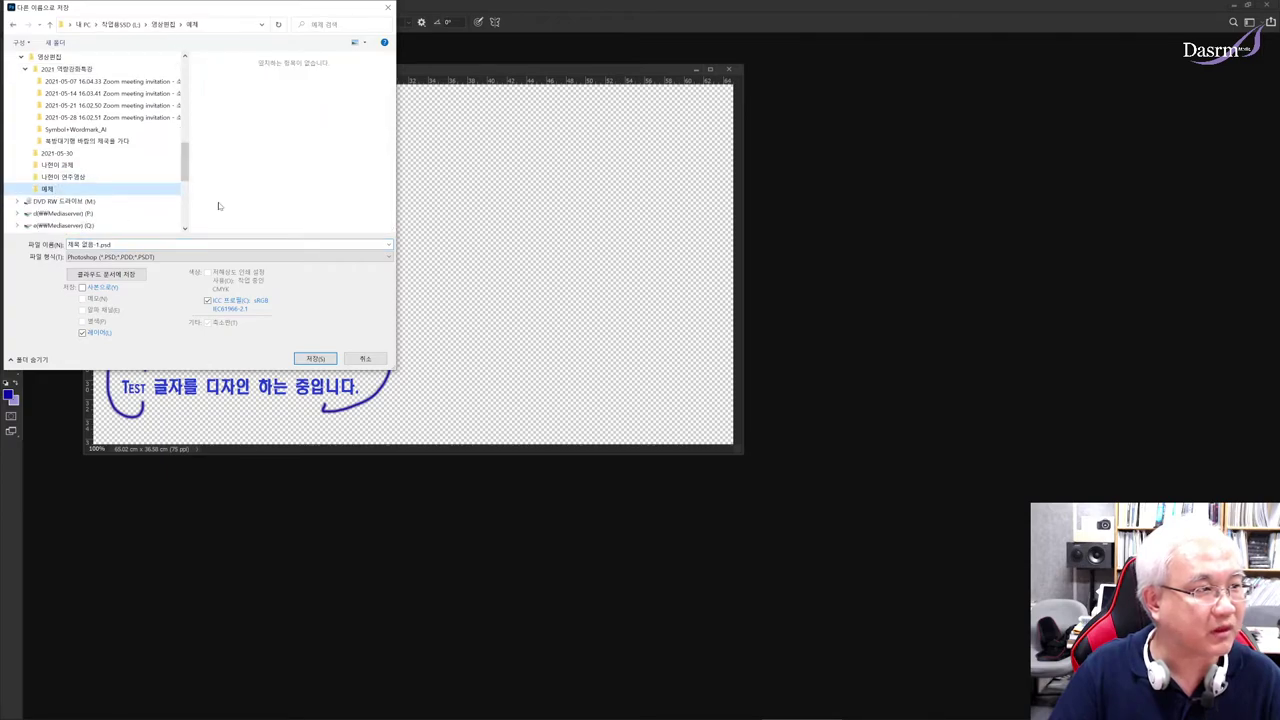
{"action": "key", "text": "Tab"}
{"action": "key", "text": "shift+Left"}
{"action": "key", "text": "shift+Left"}
{"action": "key", "text": "shift+Left"}
{"action": "key", "text": "shift+Left"}
{"action": "type", "text": "test"}
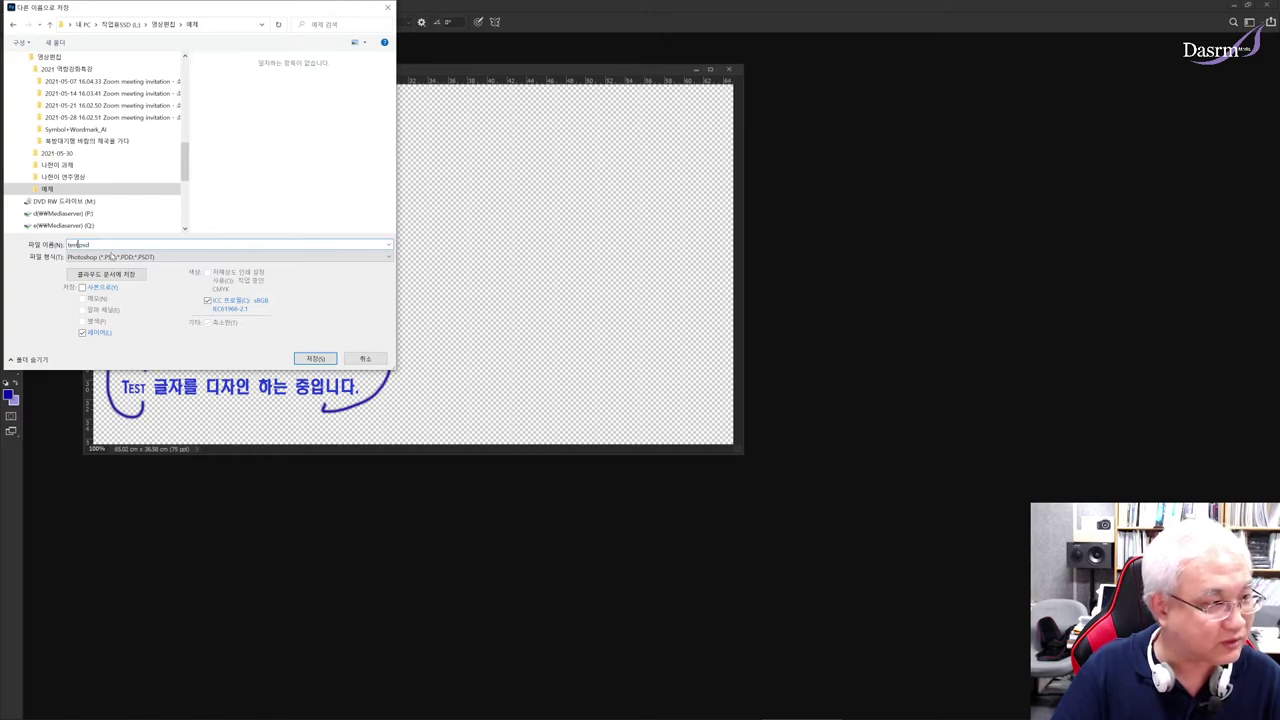
{"action": "left_click", "coordinate": [320, 360]}
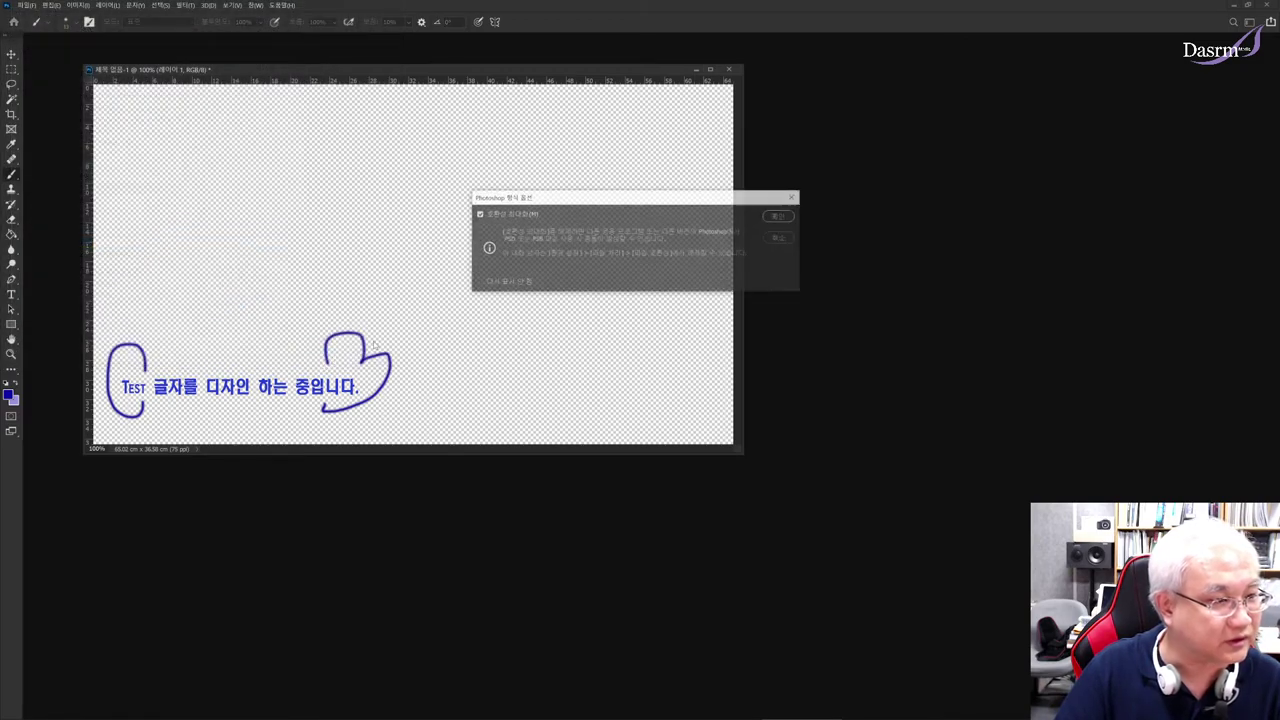
{"action": "left_click", "coordinate": [776, 217]}
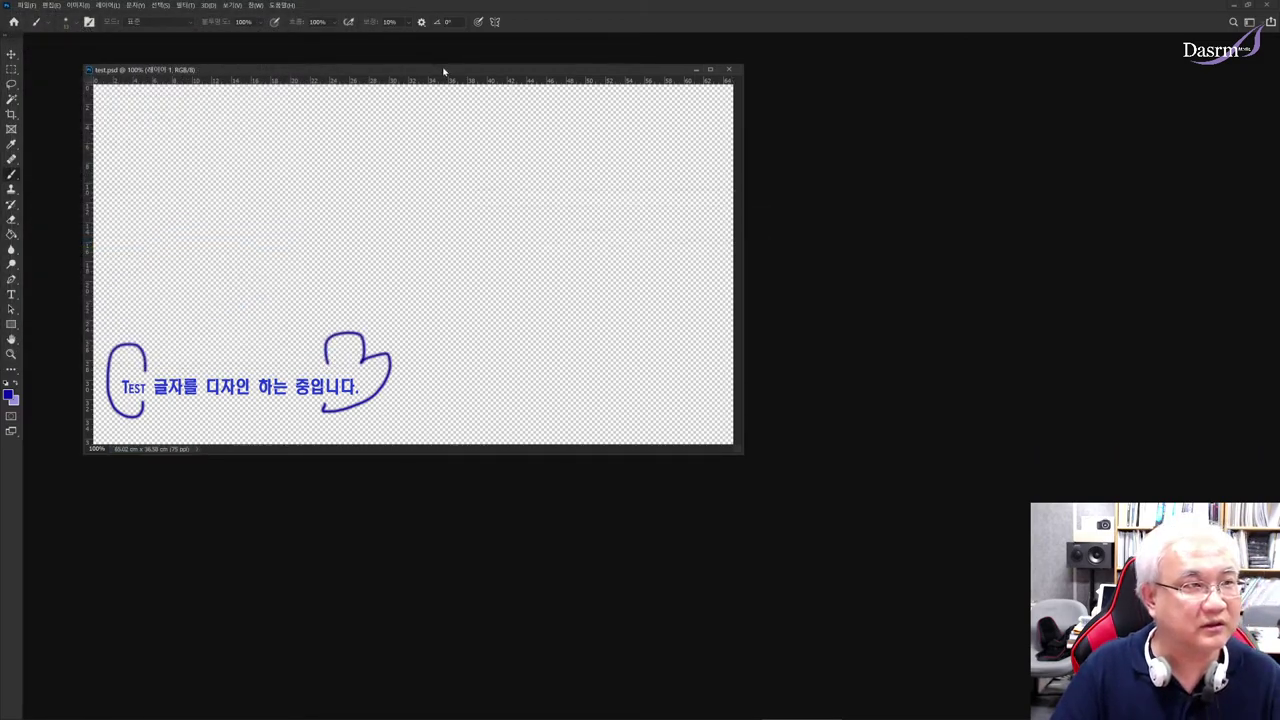
{"action": "left_click", "coordinate": [1236, 6]}
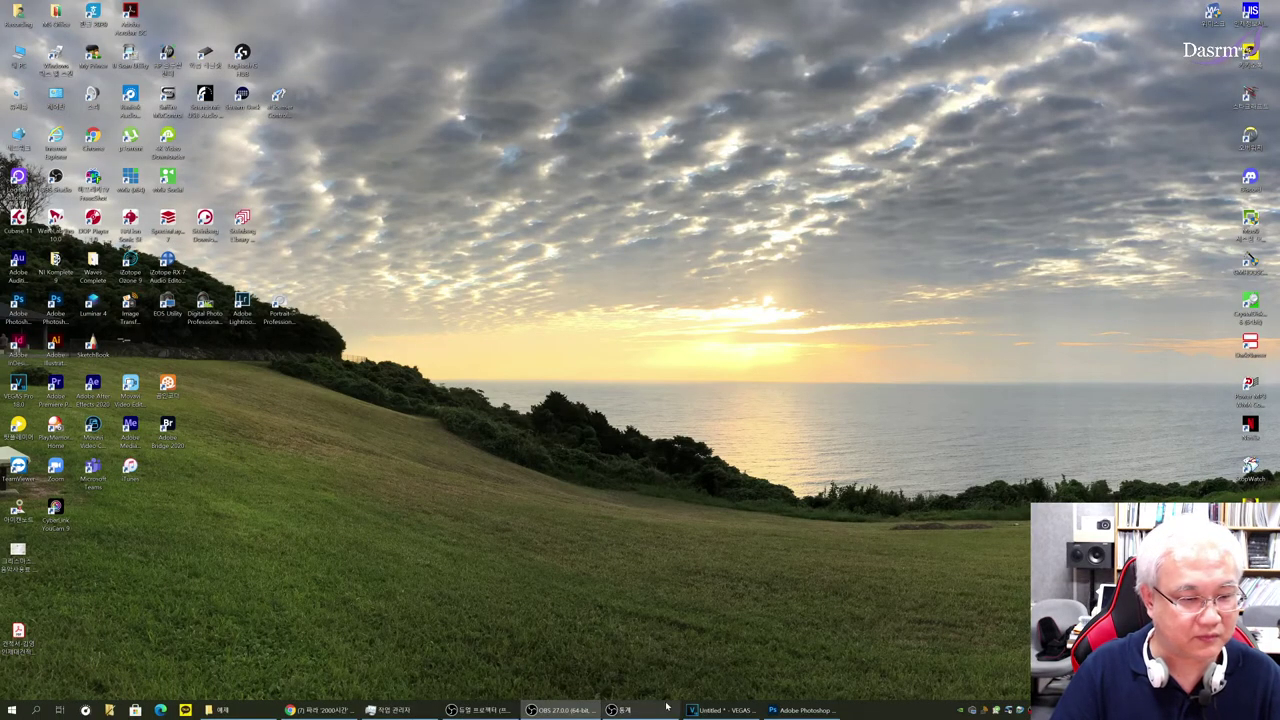
Step: Switch to VEGAS Pro and insert a new video track above the track holding the Test title and cat image
{"action": "left_click", "coordinate": [712, 710]}
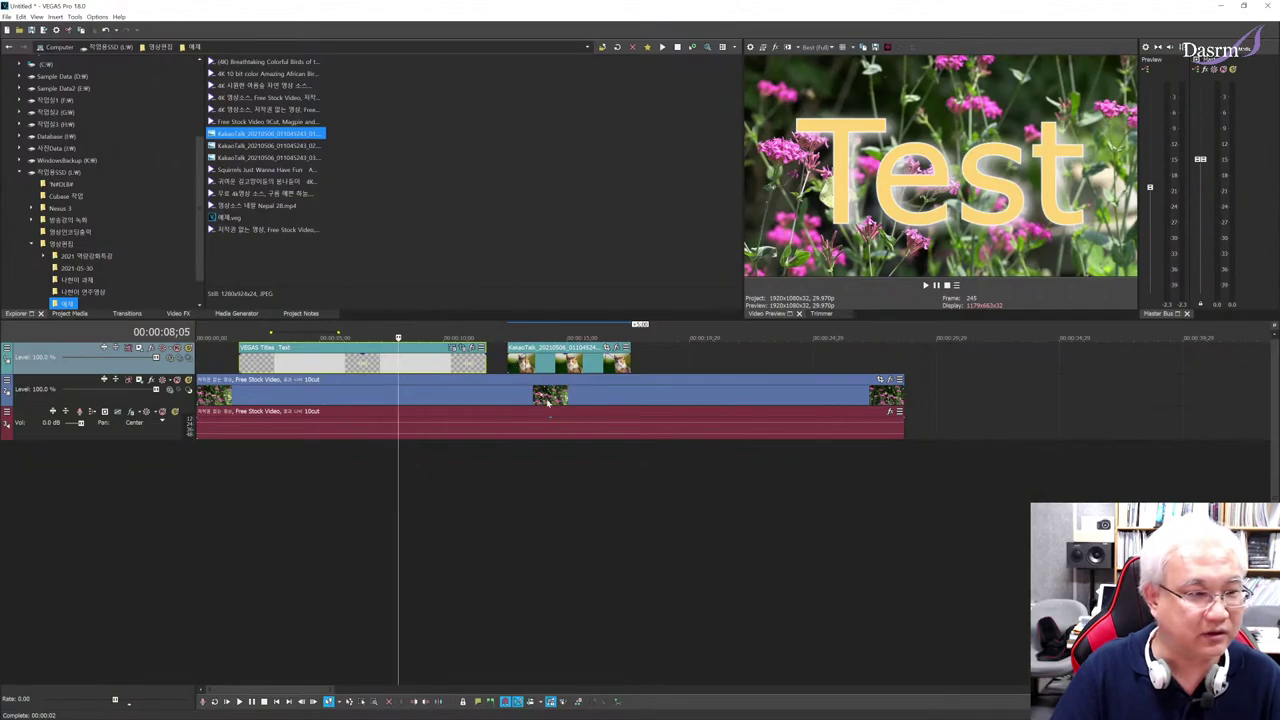
{"action": "left_click", "coordinate": [573, 364]}
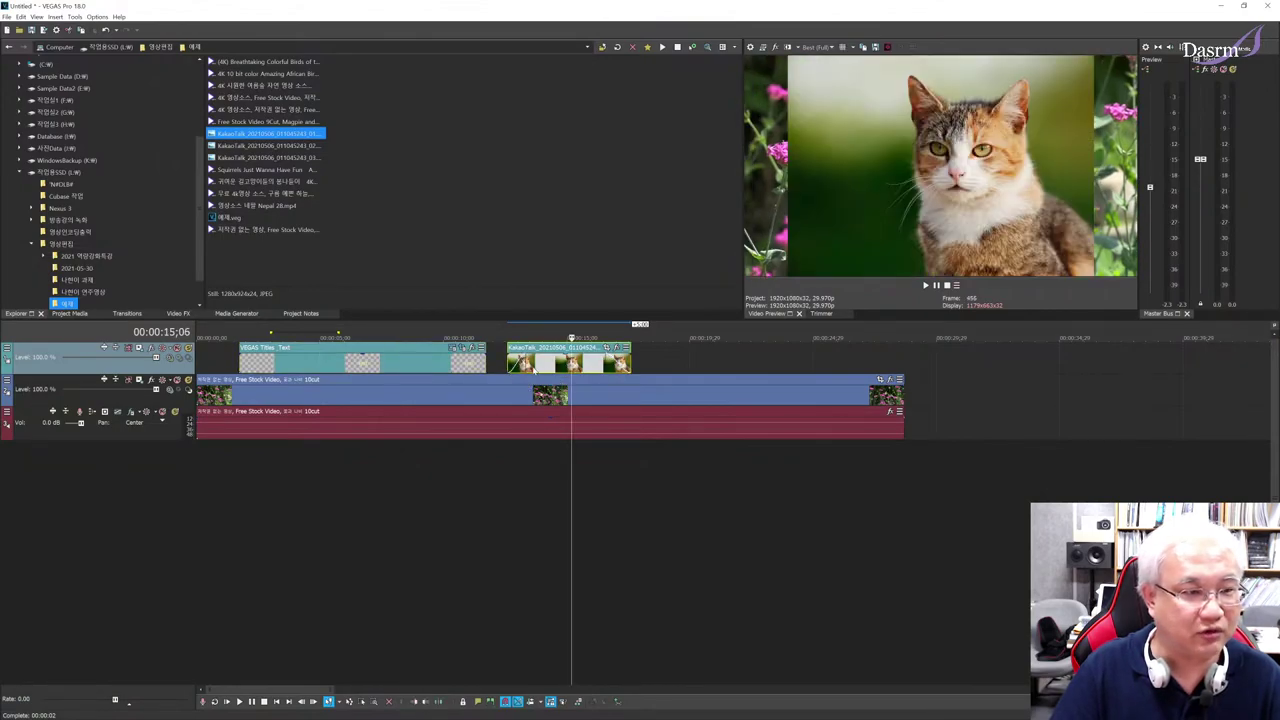
{"action": "left_click", "coordinate": [533, 370]}
{"action": "right_click", "coordinate": [645, 360]}
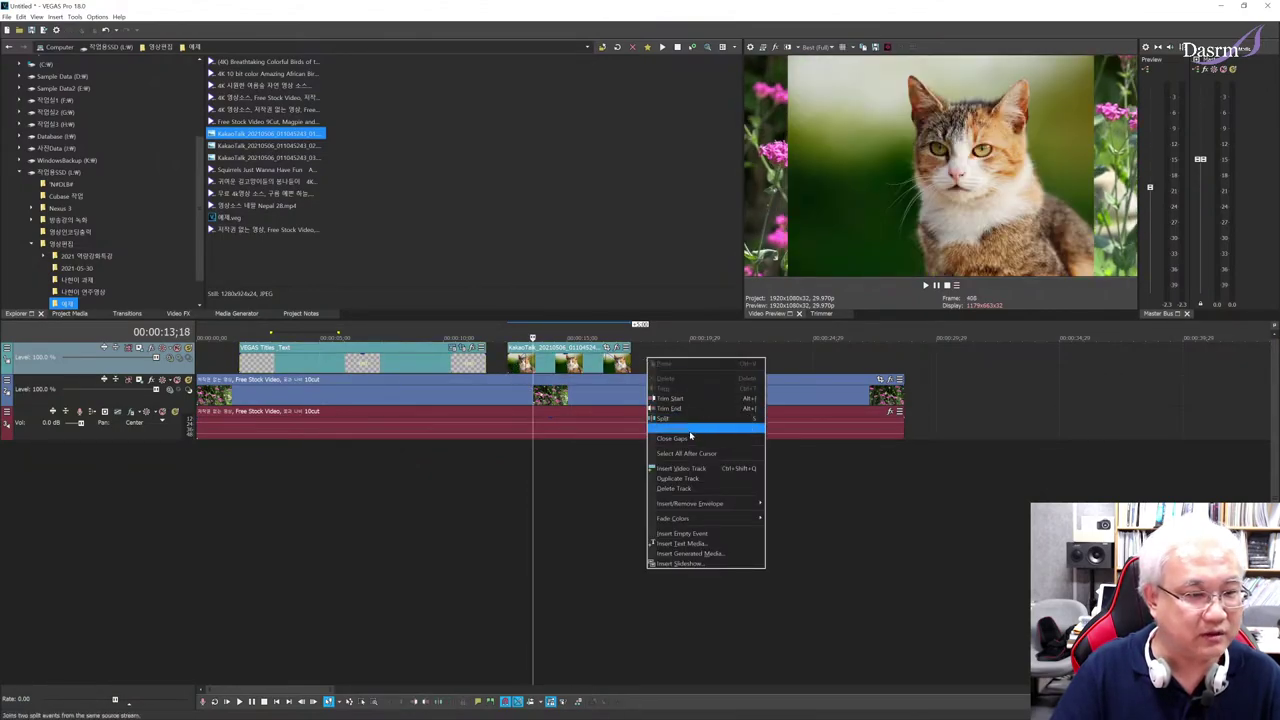
{"action": "left_click", "coordinate": [684, 466]}
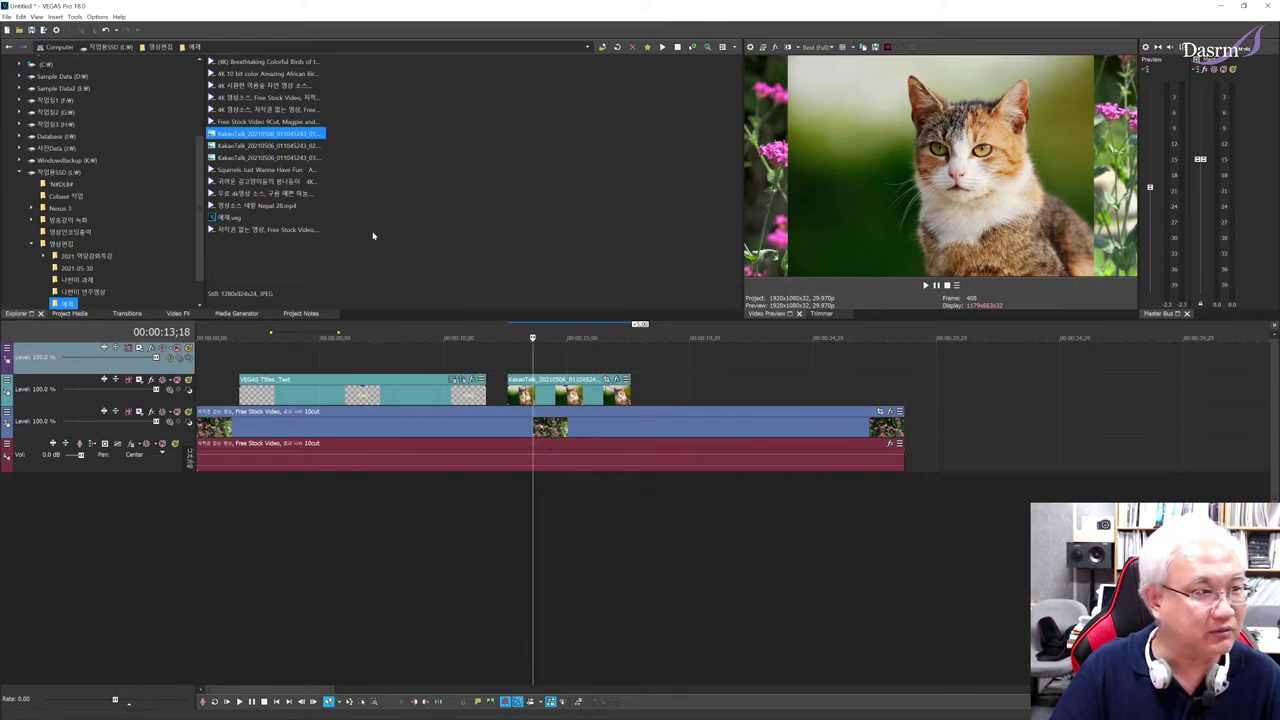
Step: Refresh the 예제 folder's file list and place test.psd on the new top track directly above the cat image
{"action": "left_click", "coordinate": [616, 47]}
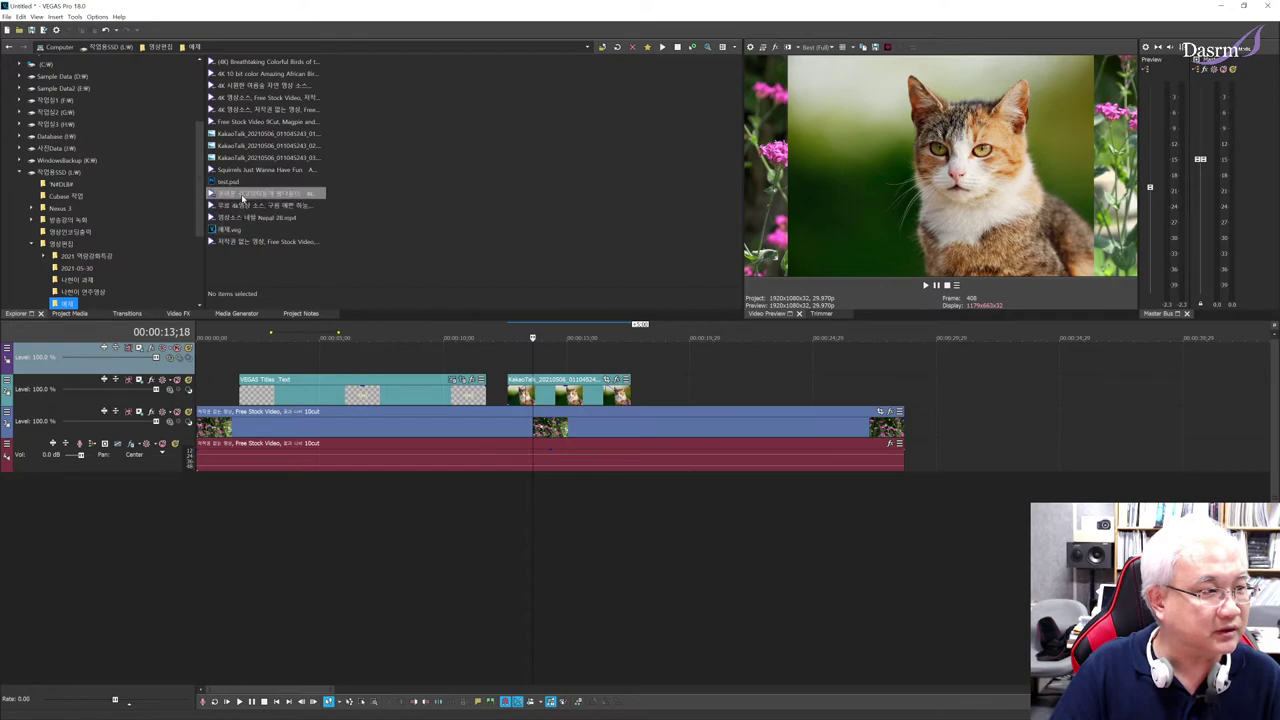
{"action": "left_click", "coordinate": [320, 182]}
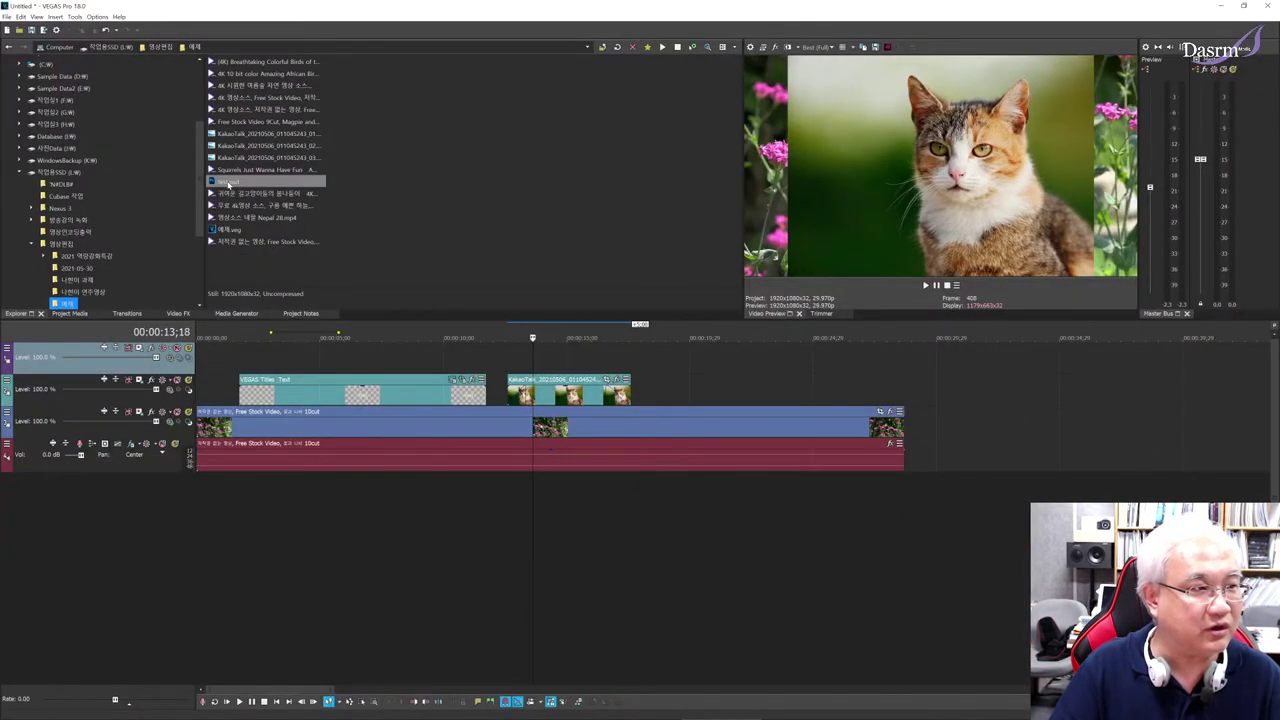
{"action": "left_click_drag", "start_coordinate": [240, 182], "coordinate": [513, 360]}
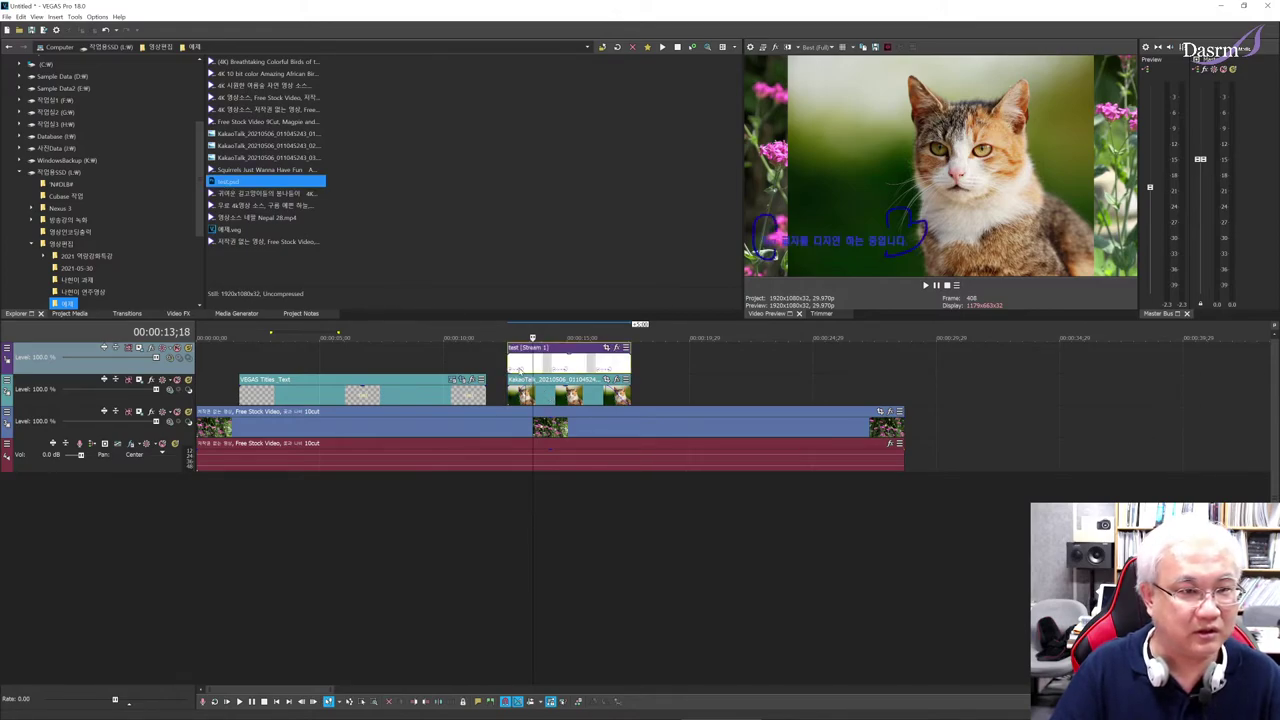
{"action": "left_click", "coordinate": [518, 364]}
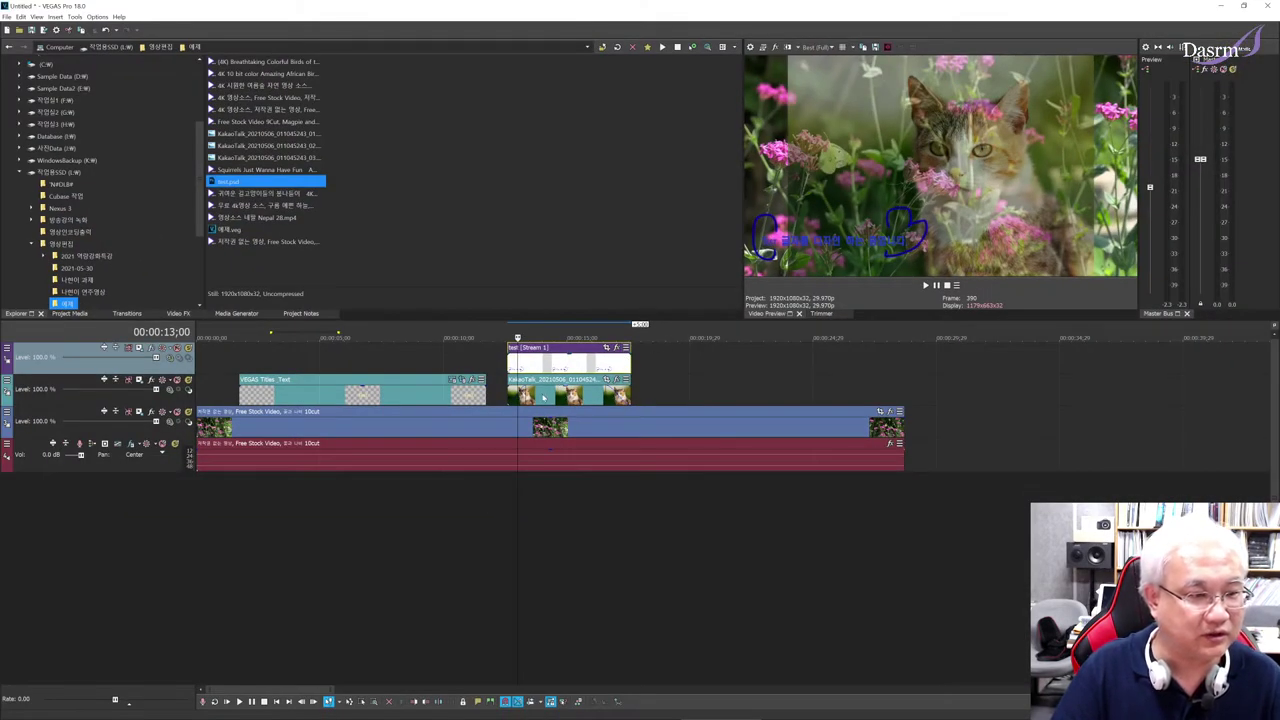
Step: Move the cat image past the caption's end, shift the caption event about 12 frames earlier, and play it over the flower clip
{"action": "left_click_drag", "start_coordinate": [543, 397], "coordinate": [684, 399]}
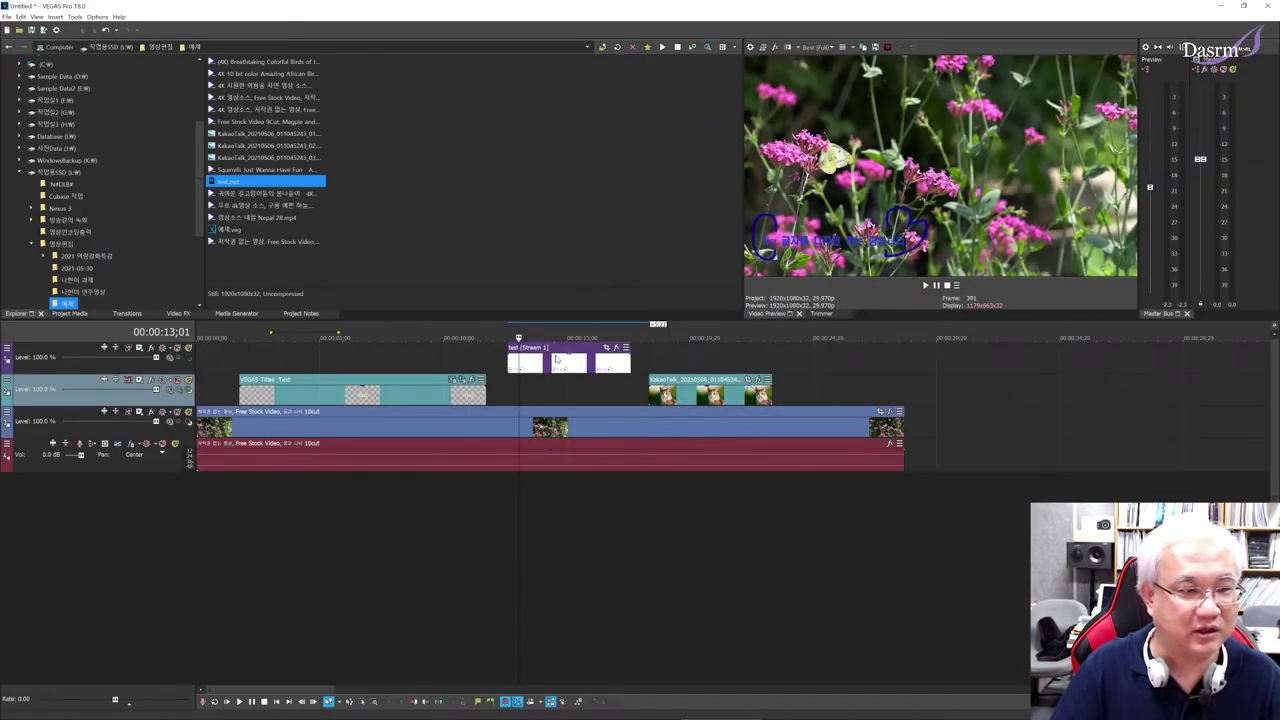
{"action": "left_click_drag", "start_coordinate": [557, 360], "coordinate": [546, 362]}
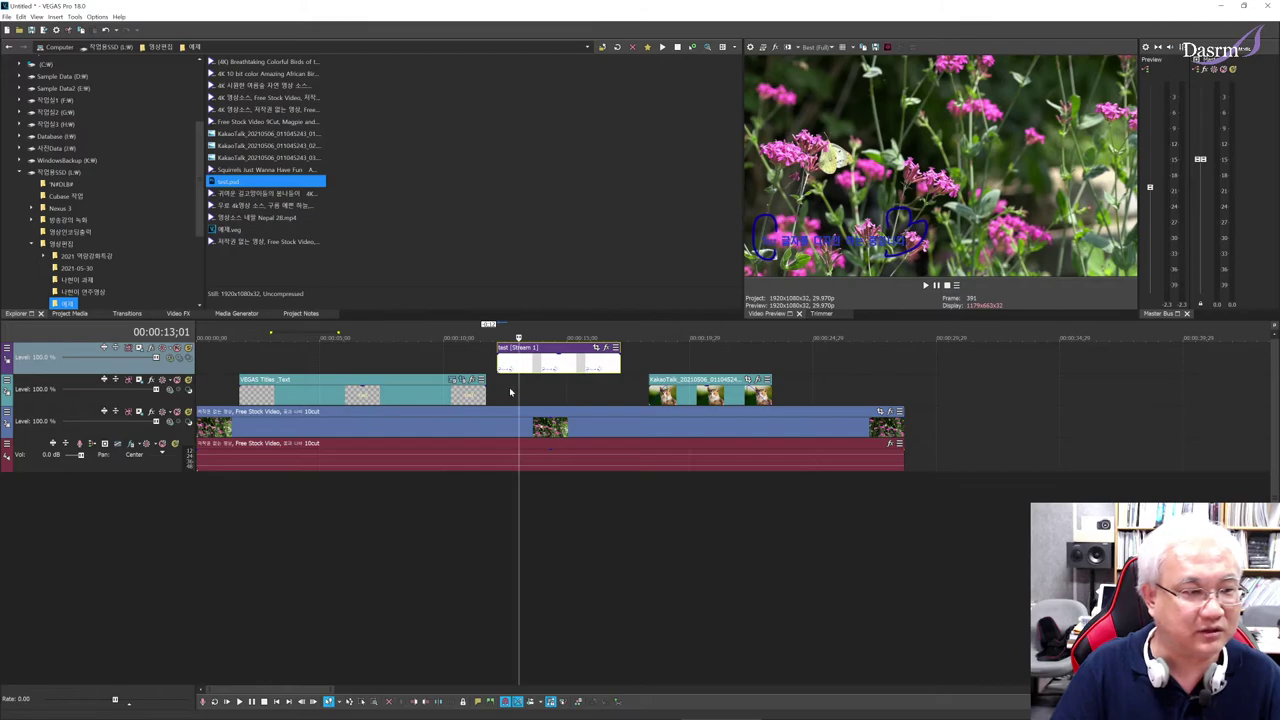
{"action": "left_click", "coordinate": [511, 393]}
{"action": "key", "text": "space"}
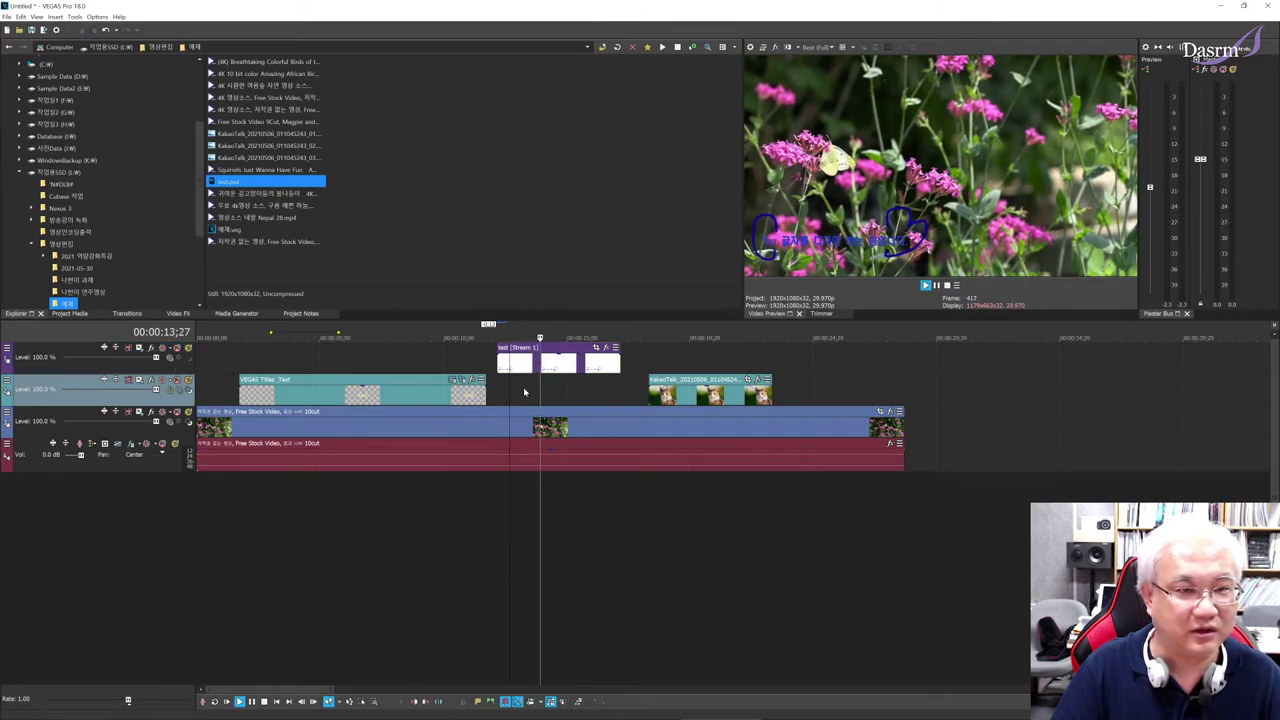
{"action": "key", "text": "space"}
{"action": "left_click", "coordinate": [526, 391]}
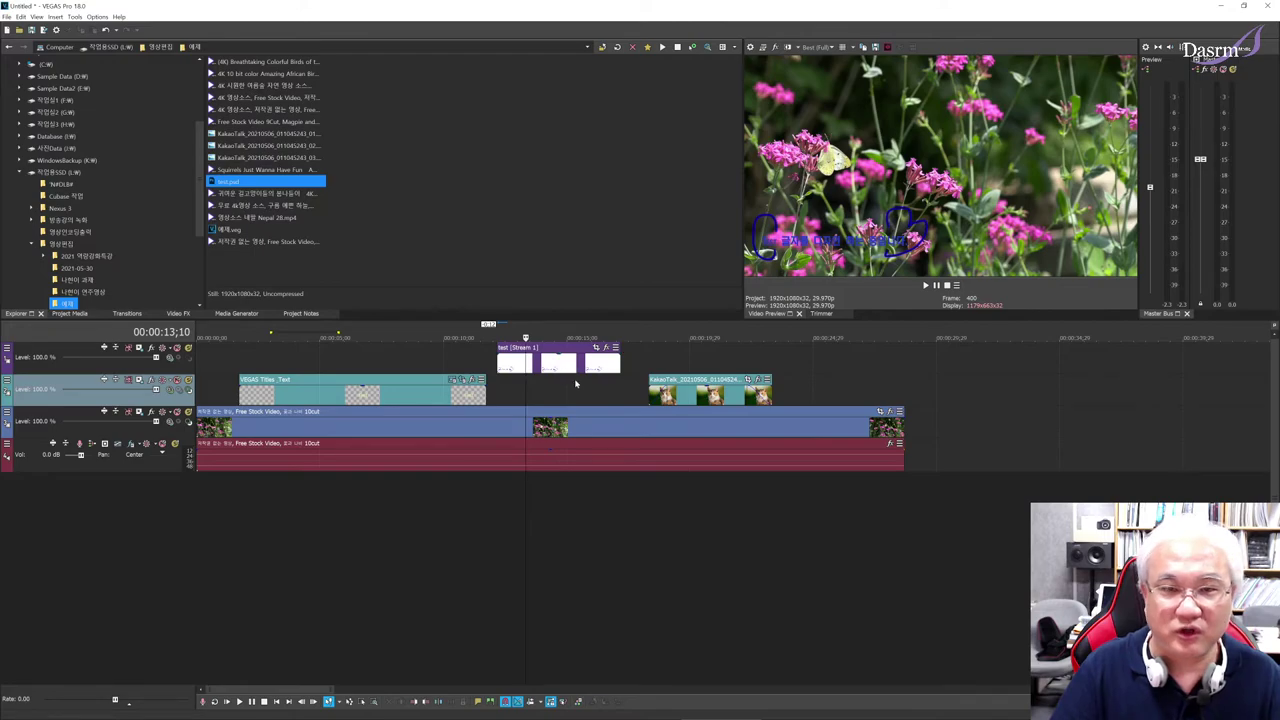
Step: Move the cat image near the flower clip's end, extend the caption event's end by about 1.5 seconds, and play it
{"action": "left_click_drag", "start_coordinate": [667, 390], "coordinate": [808, 396]}
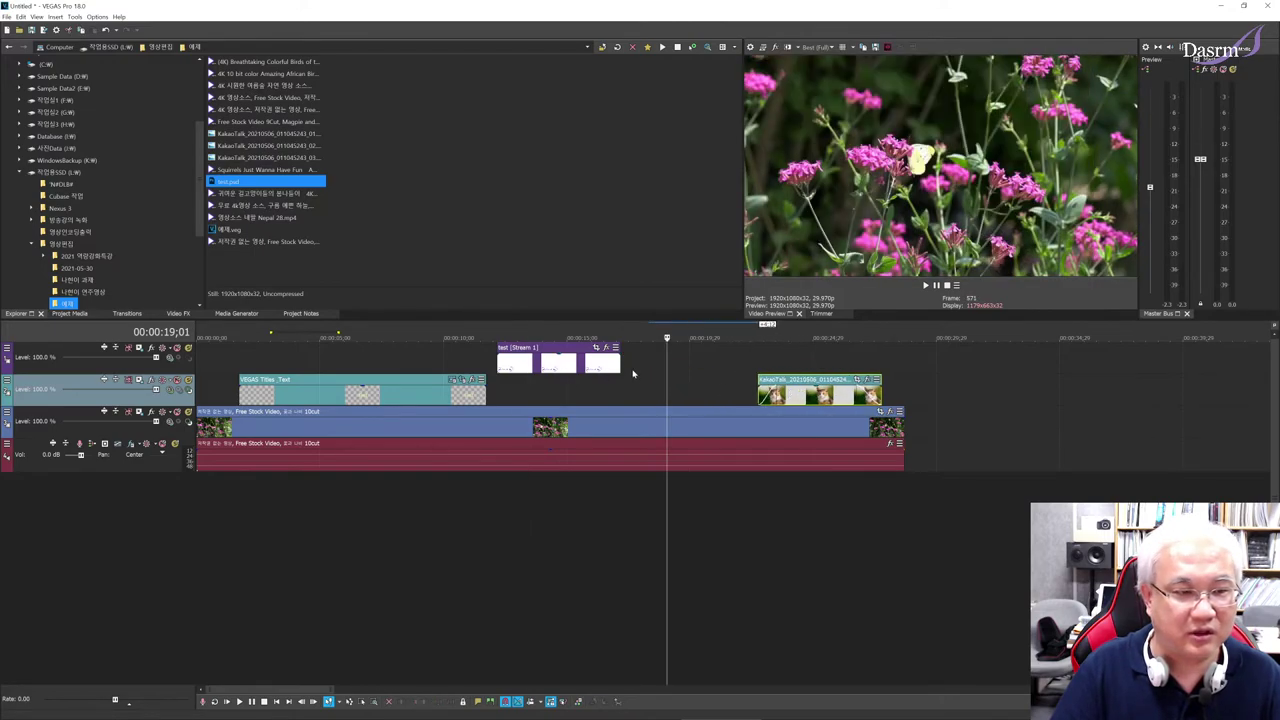
{"action": "left_click_drag", "start_coordinate": [620, 363], "coordinate": [657, 363]}
{"action": "left_click", "coordinate": [566, 363]}
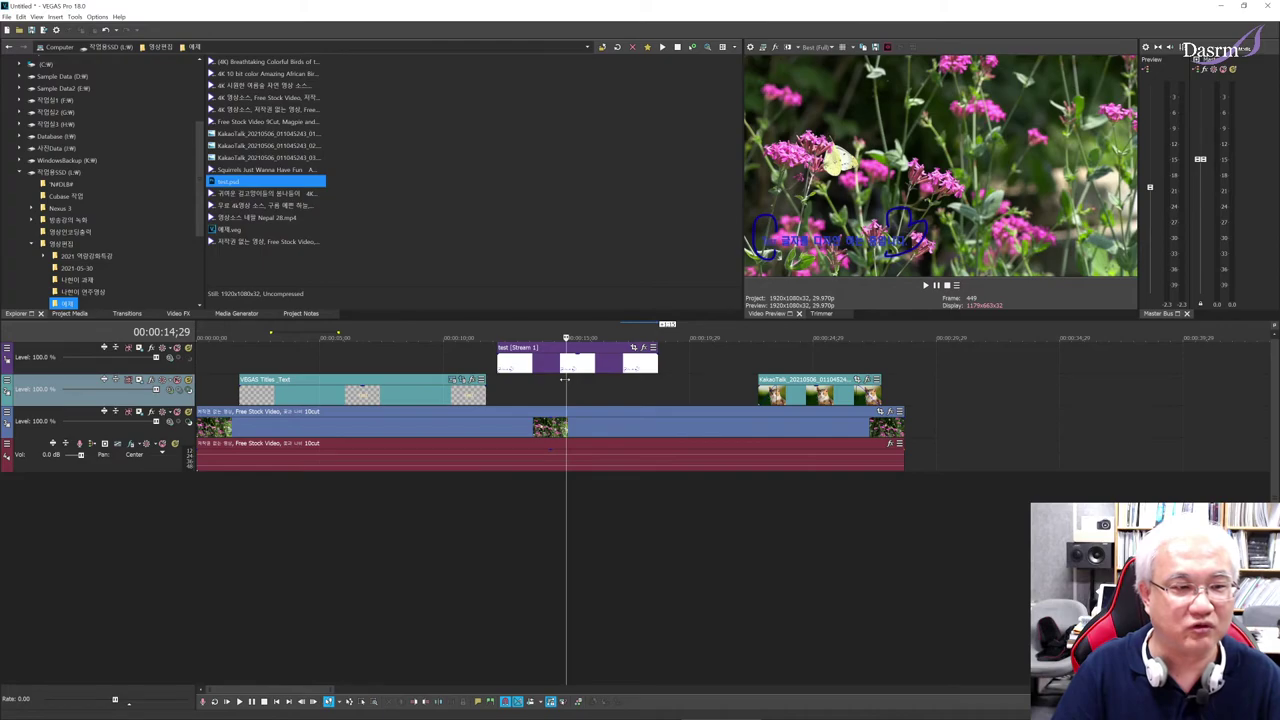
{"action": "left_click", "coordinate": [540, 390]}
{"action": "key", "text": "space"}
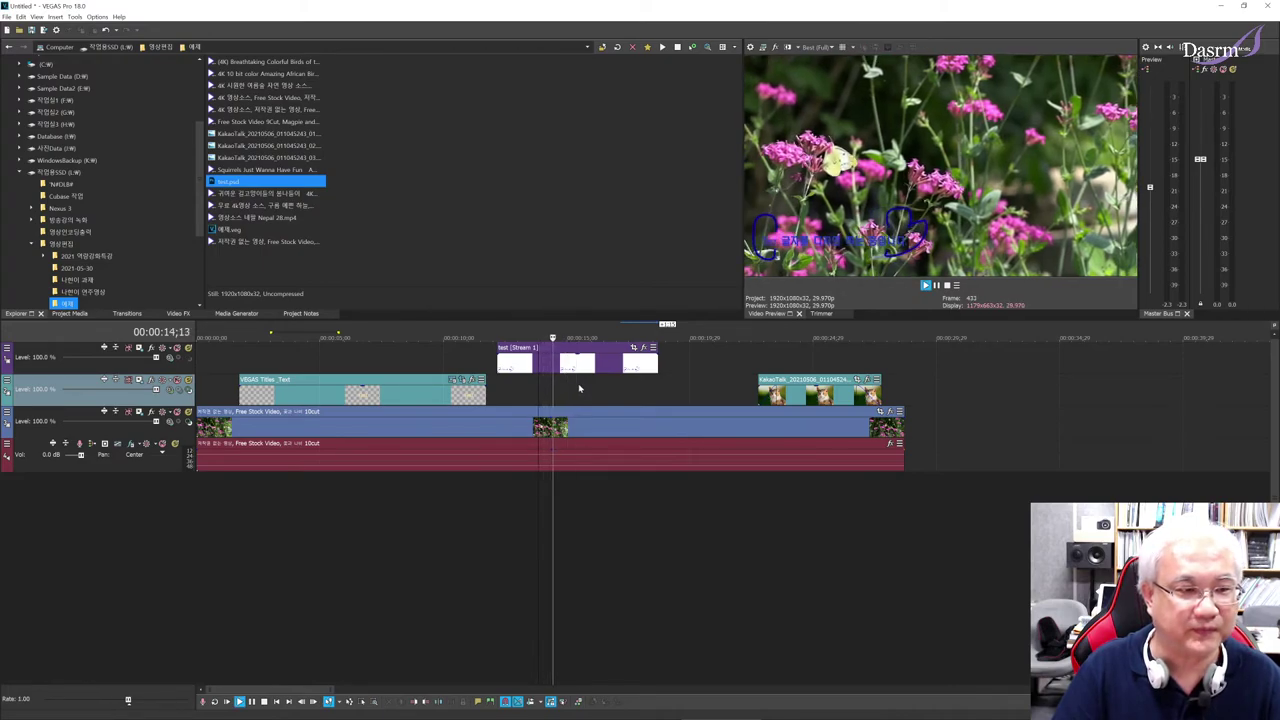
{"action": "key", "text": "space"}
Step: Add a short fade-in to the start of the caption event and play it from its beginning
{"action": "left_click", "coordinate": [510, 352]}
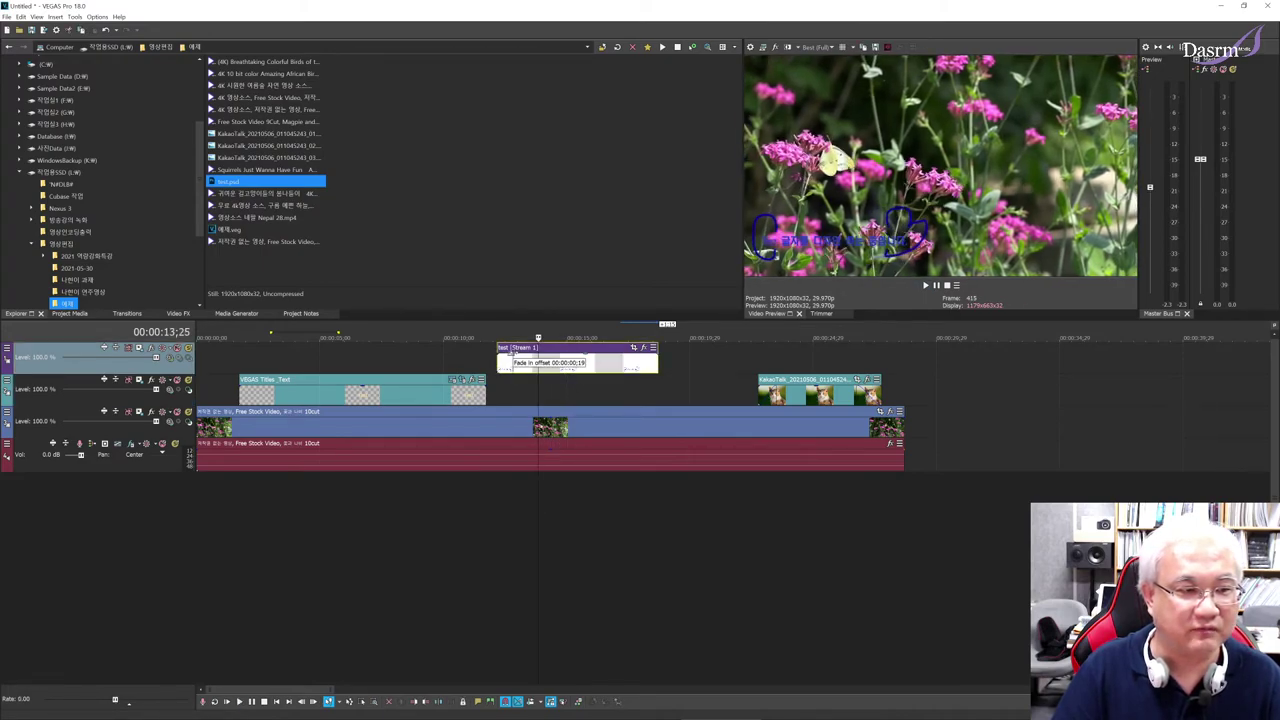
{"action": "left_click", "coordinate": [500, 390]}
{"action": "key", "text": "space"}
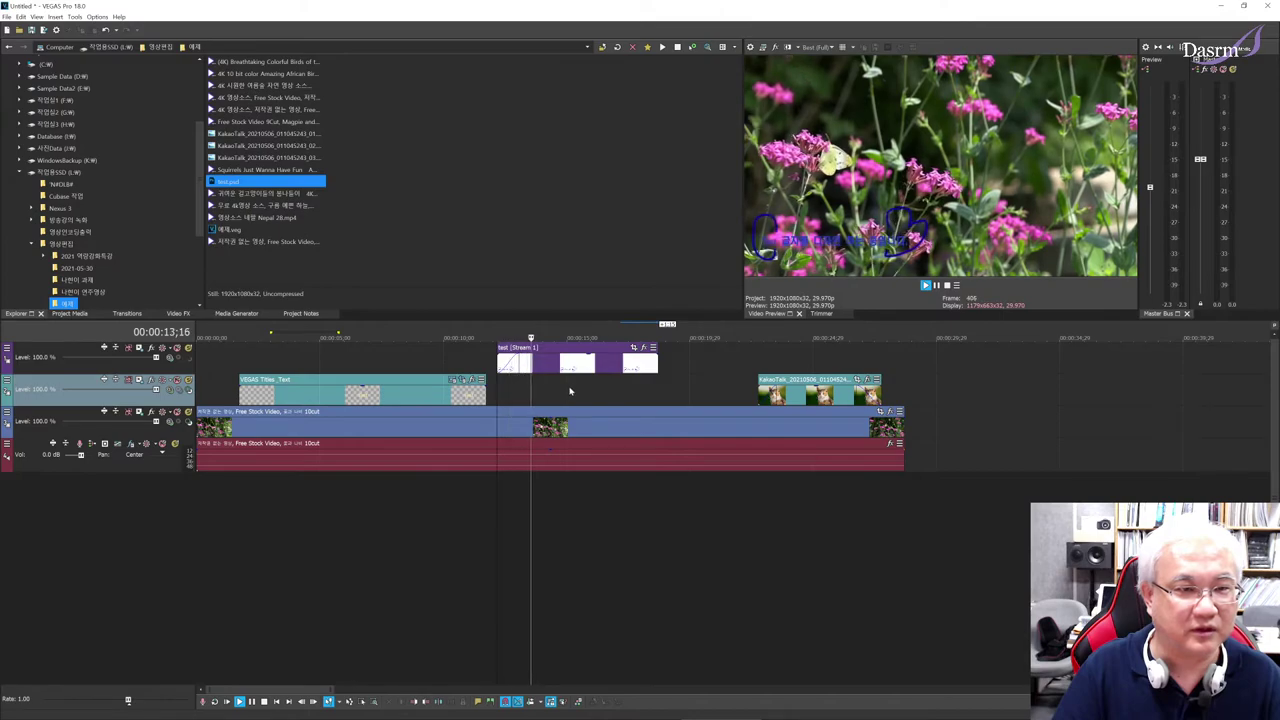
{"action": "left_click", "coordinate": [609, 355]}
{"action": "key", "text": "space"}
Step: Enlarge the caption by cropping its event to about 1008 × 567 around the text in Pan/Crop, and play the result
{"action": "left_click", "coordinate": [633, 348]}
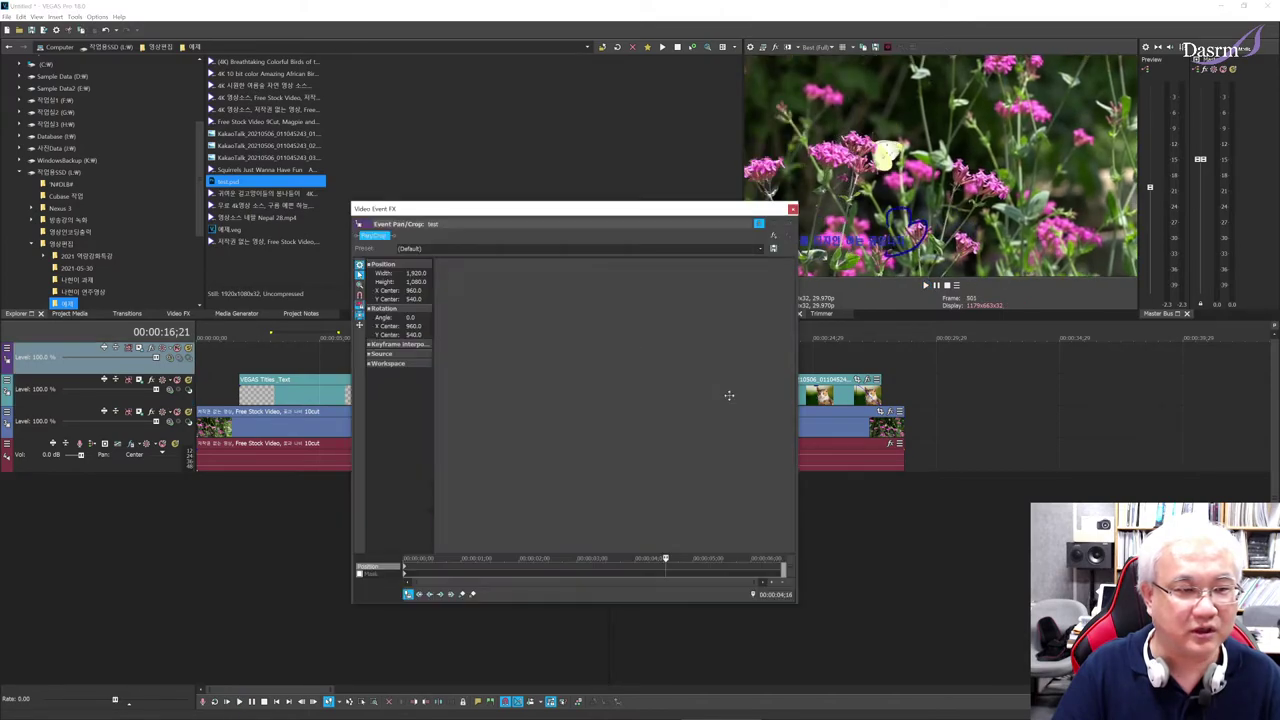
{"action": "scroll", "coordinate": [713, 463], "scroll_direction": "down", "scroll_amount": 2}
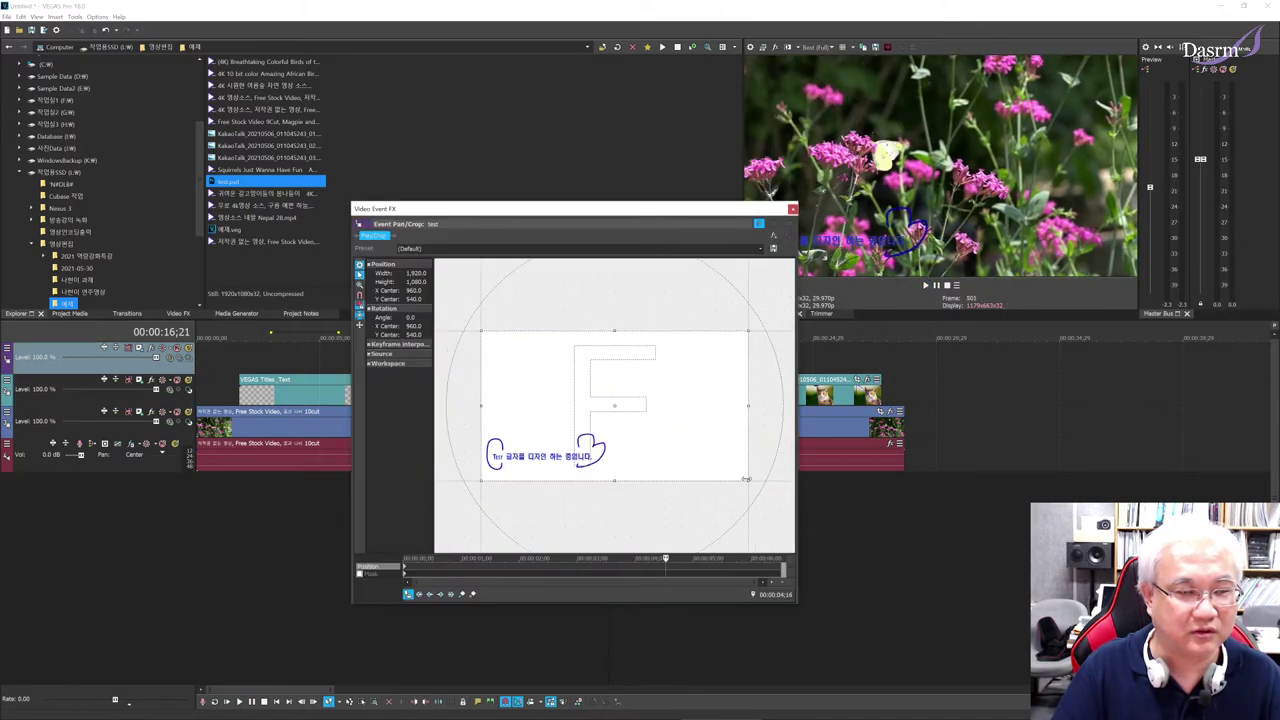
{"action": "left_click_drag", "start_coordinate": [748, 481], "coordinate": [592, 451]}
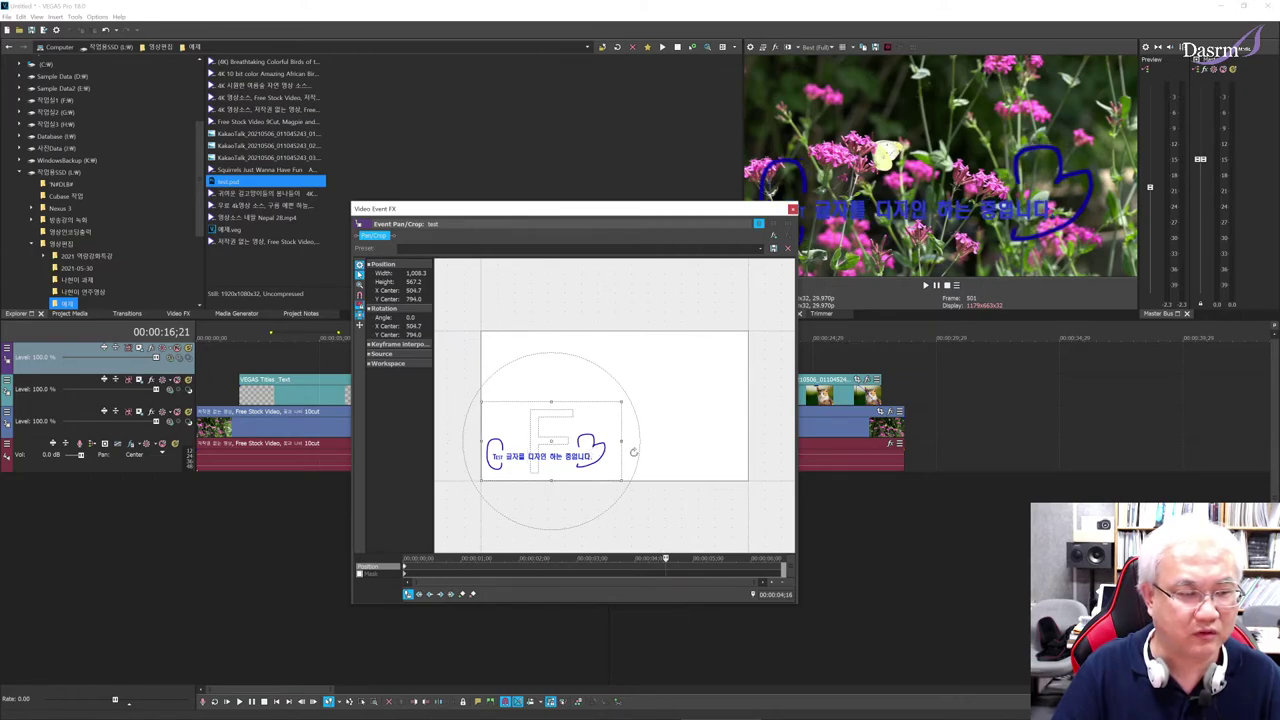
{"action": "left_click", "coordinate": [792, 210]}
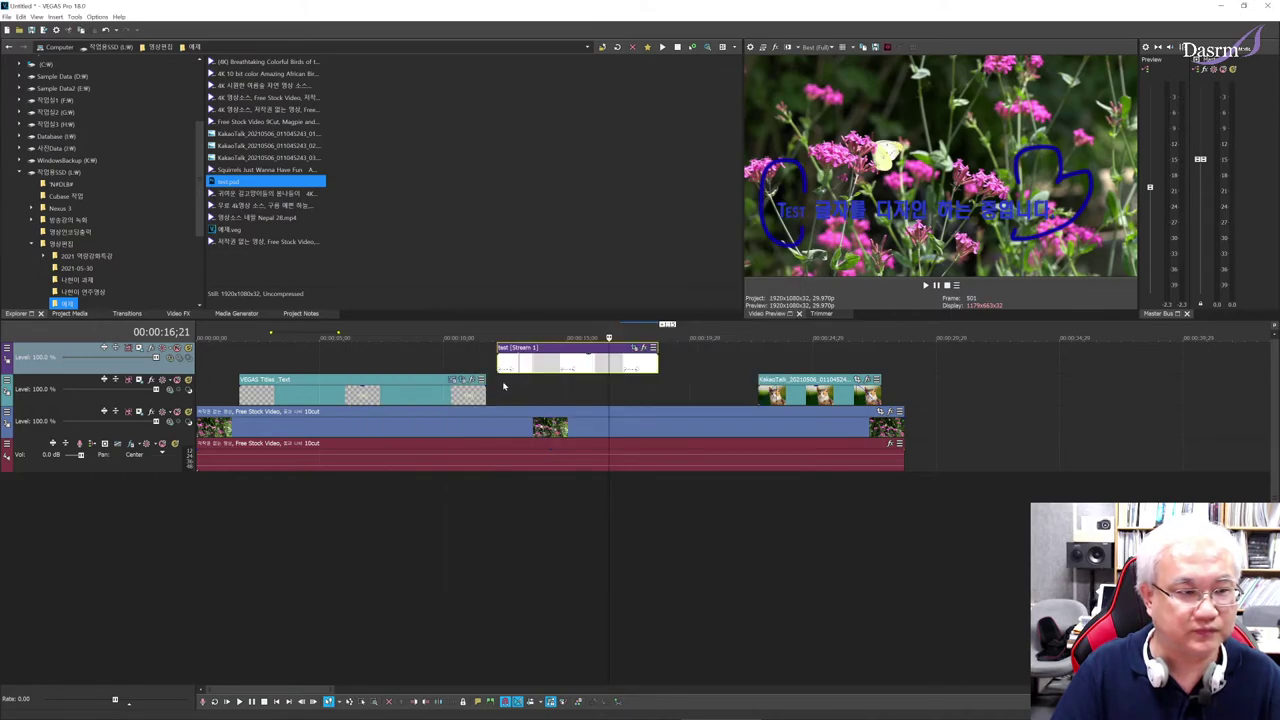
{"action": "left_click", "coordinate": [505, 386]}
{"action": "key", "text": "space"}
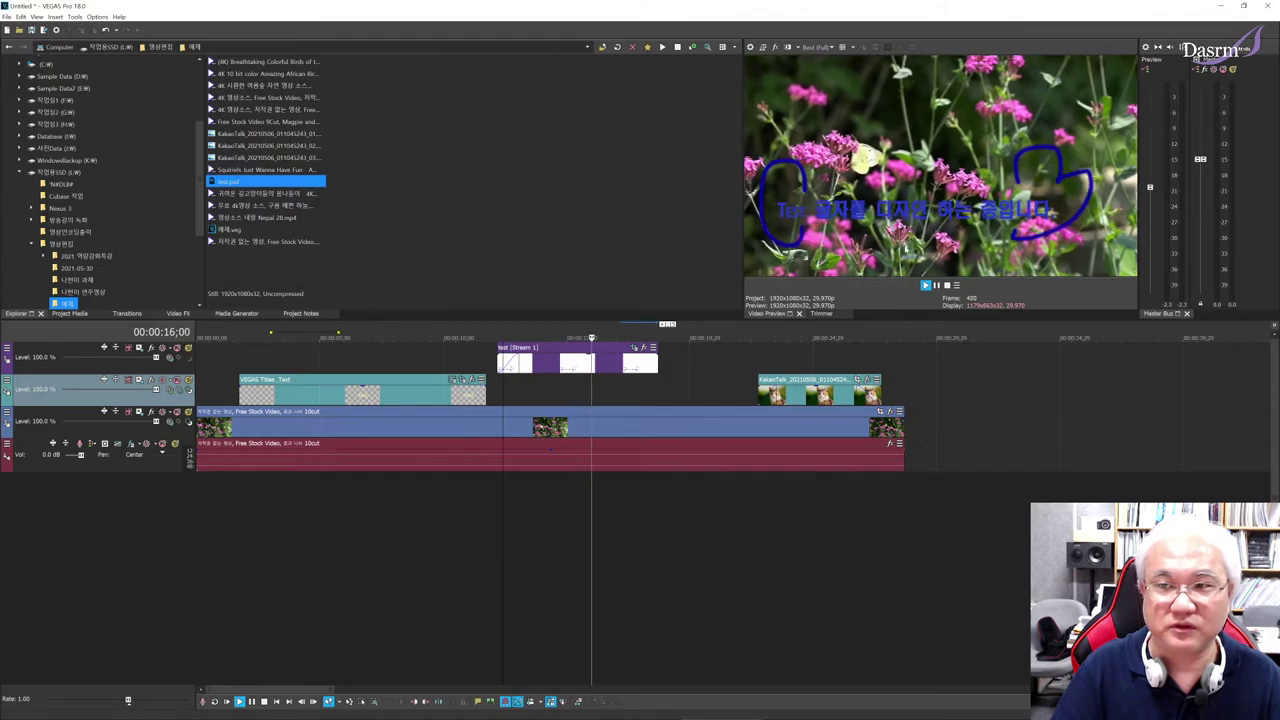
{"action": "key", "text": "space"}
{"action": "left_click", "coordinate": [627, 395]}
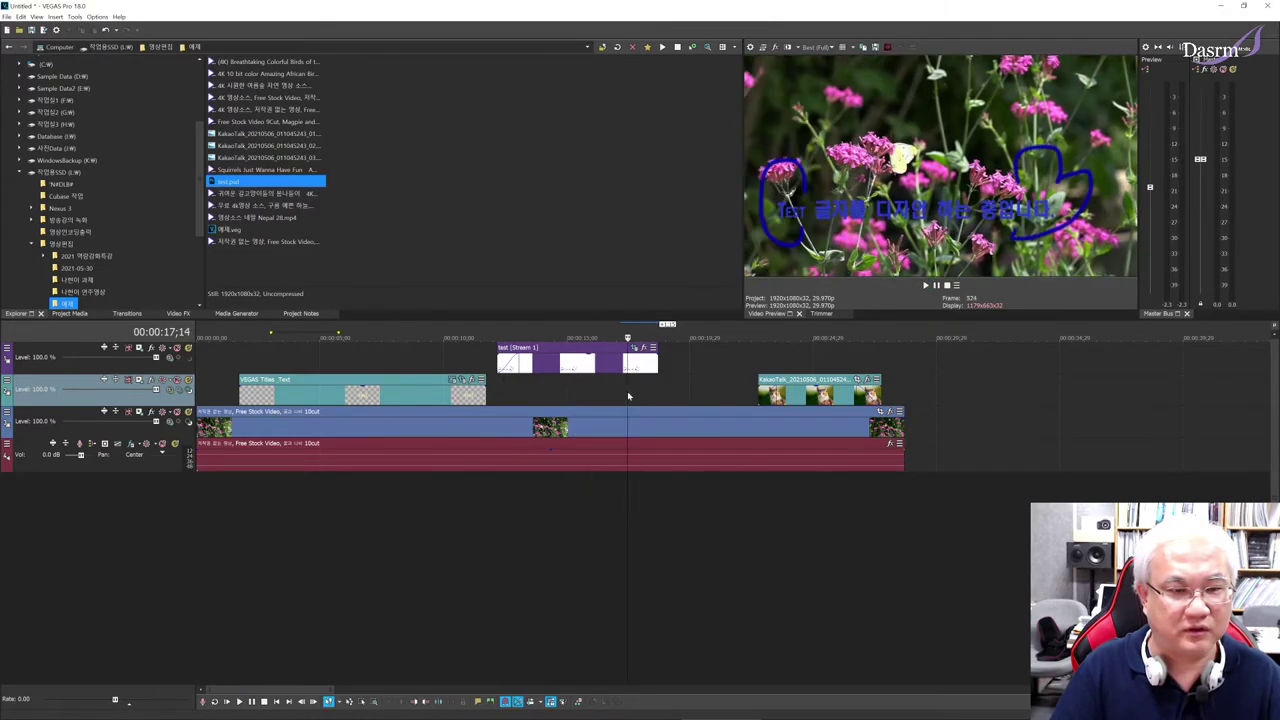
Step: Move the cat image back beneath the caption event and preview the caption over it at several points
{"action": "left_click_drag", "start_coordinate": [793, 401], "coordinate": [557, 402]}
{"action": "left_click", "coordinate": [547, 398]}
{"action": "key", "text": "space"}
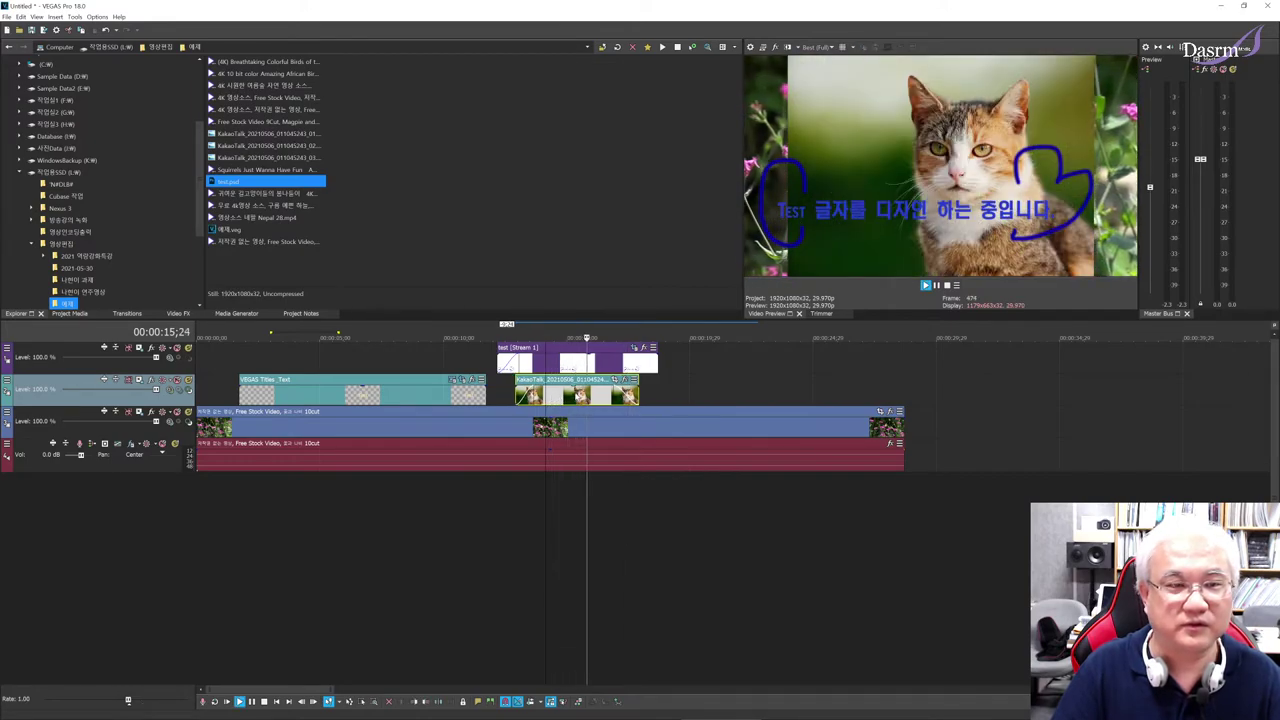
{"action": "key", "text": "space"}
{"action": "left_click", "coordinate": [573, 364]}
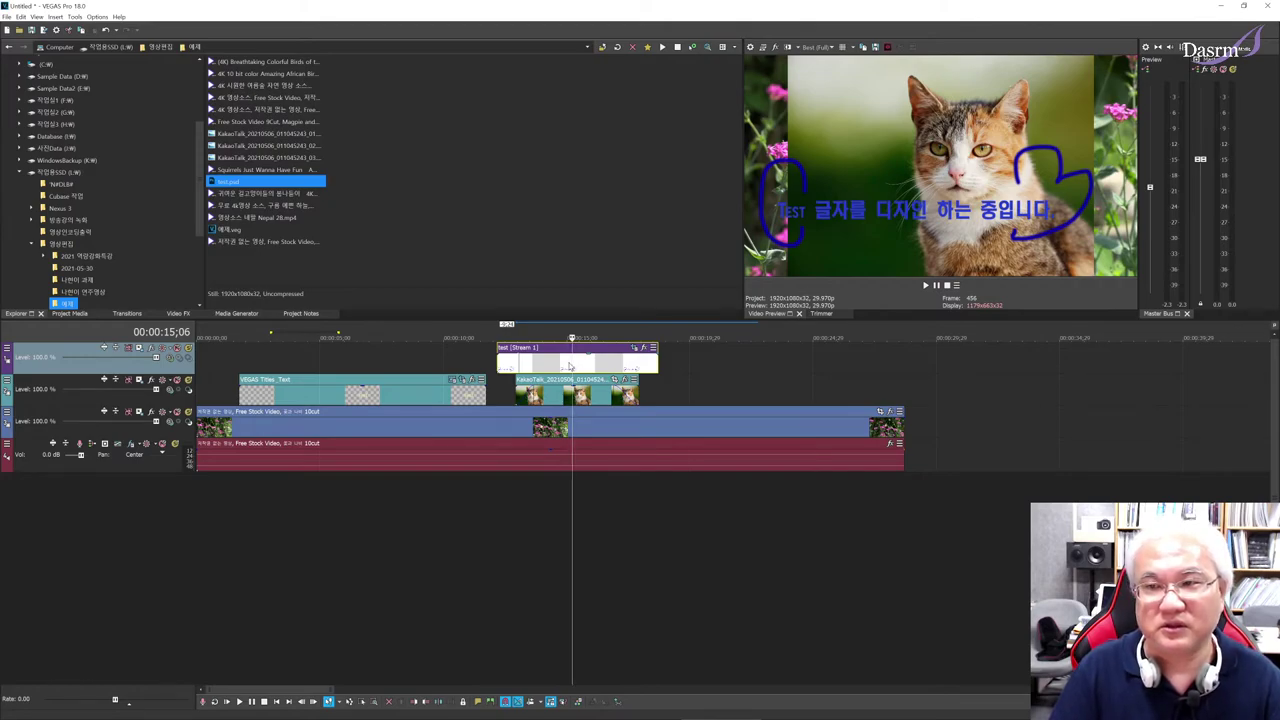
{"action": "left_click", "coordinate": [550, 366]}
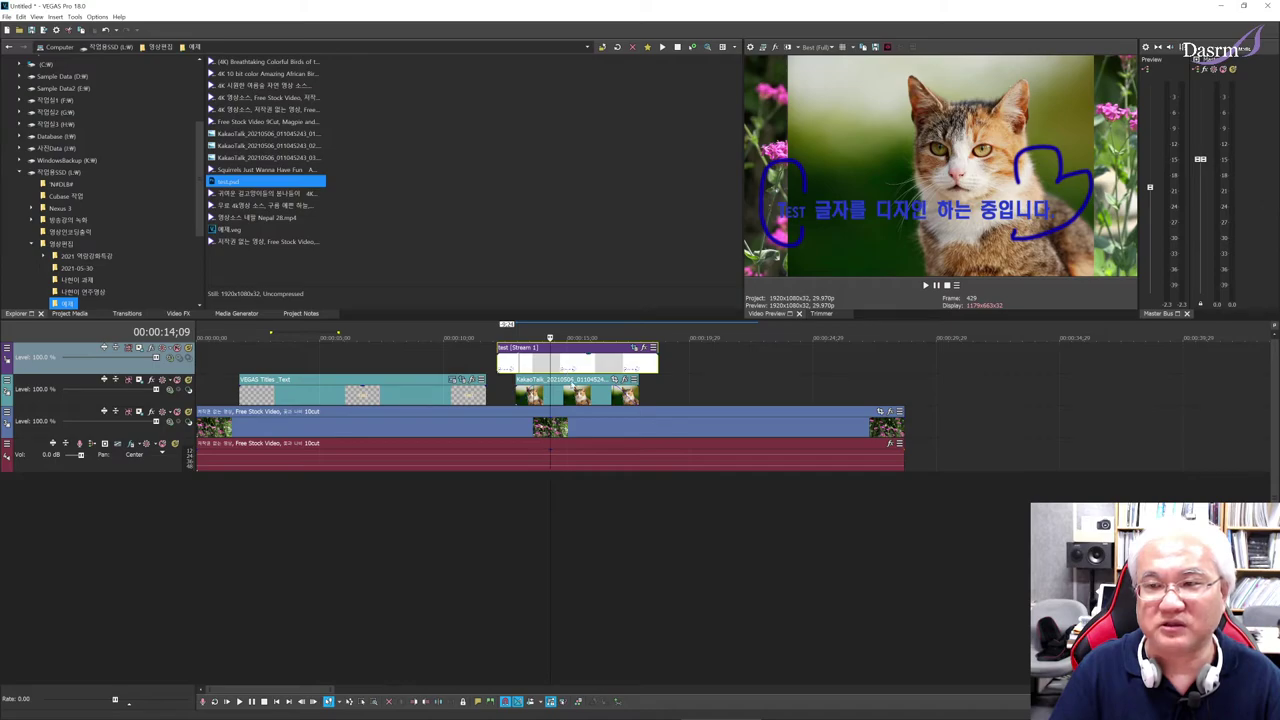
{"action": "left_click", "coordinate": [576, 367]}
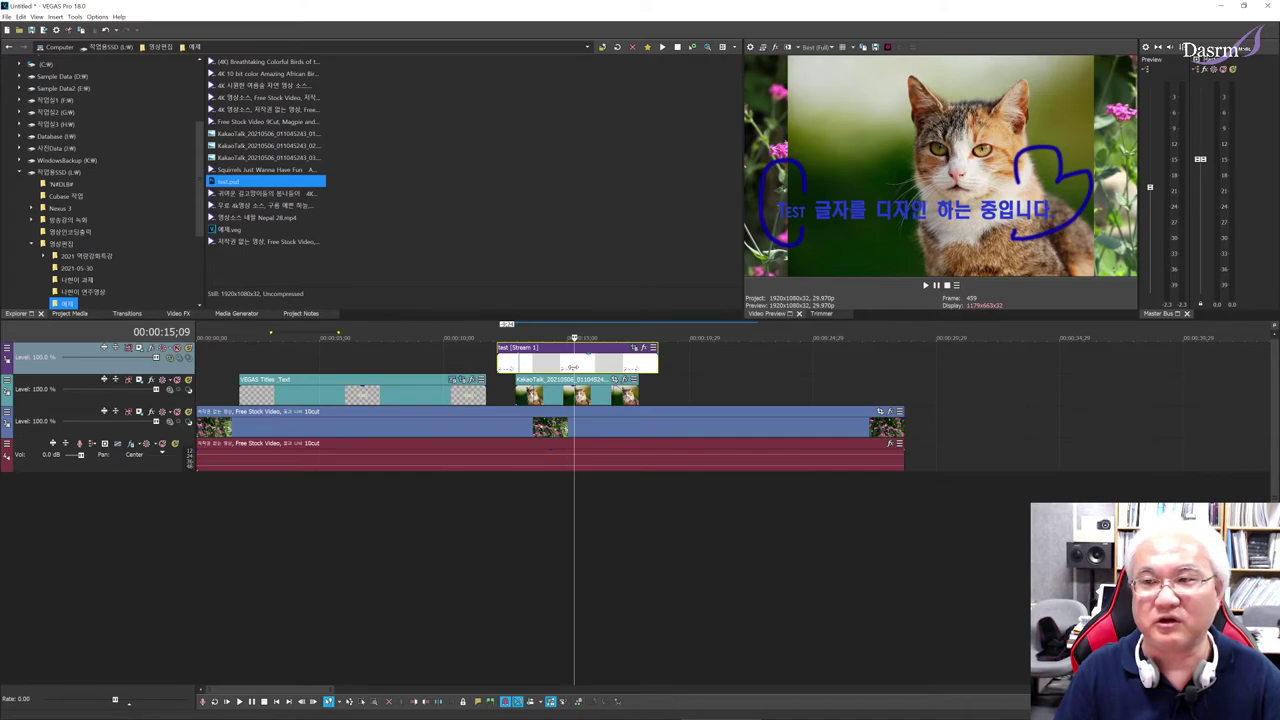
{"action": "left_click", "coordinate": [542, 367]}
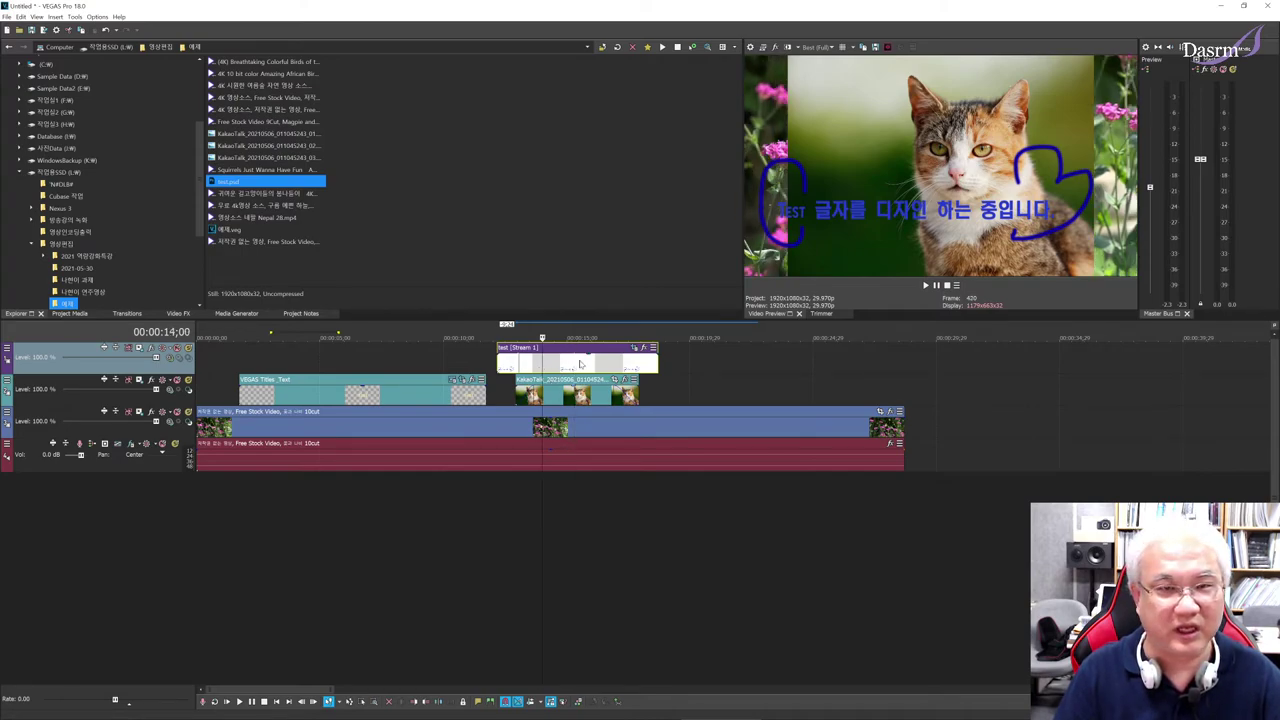
Step: Switch to Photoshop, save the transparent caption as test.png in PNG format with the default size option, and close the document
{"action": "key", "text": "super+d"}
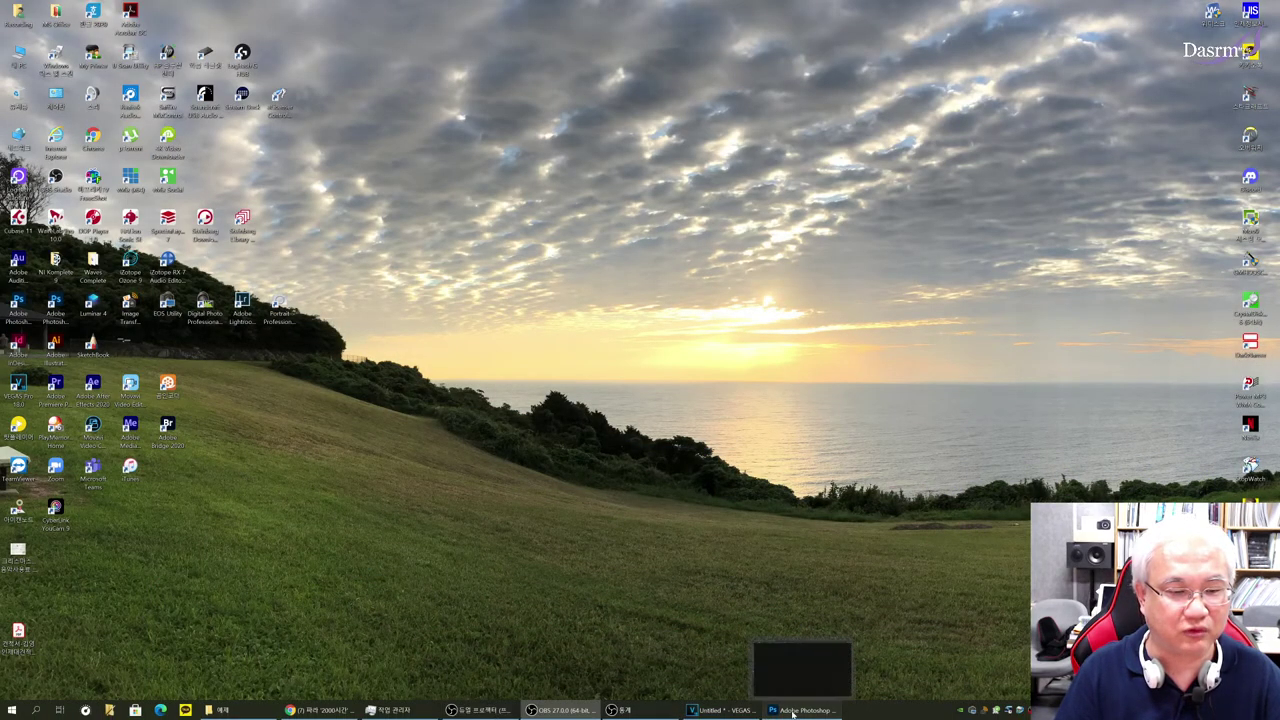
{"action": "left_click", "coordinate": [792, 711]}
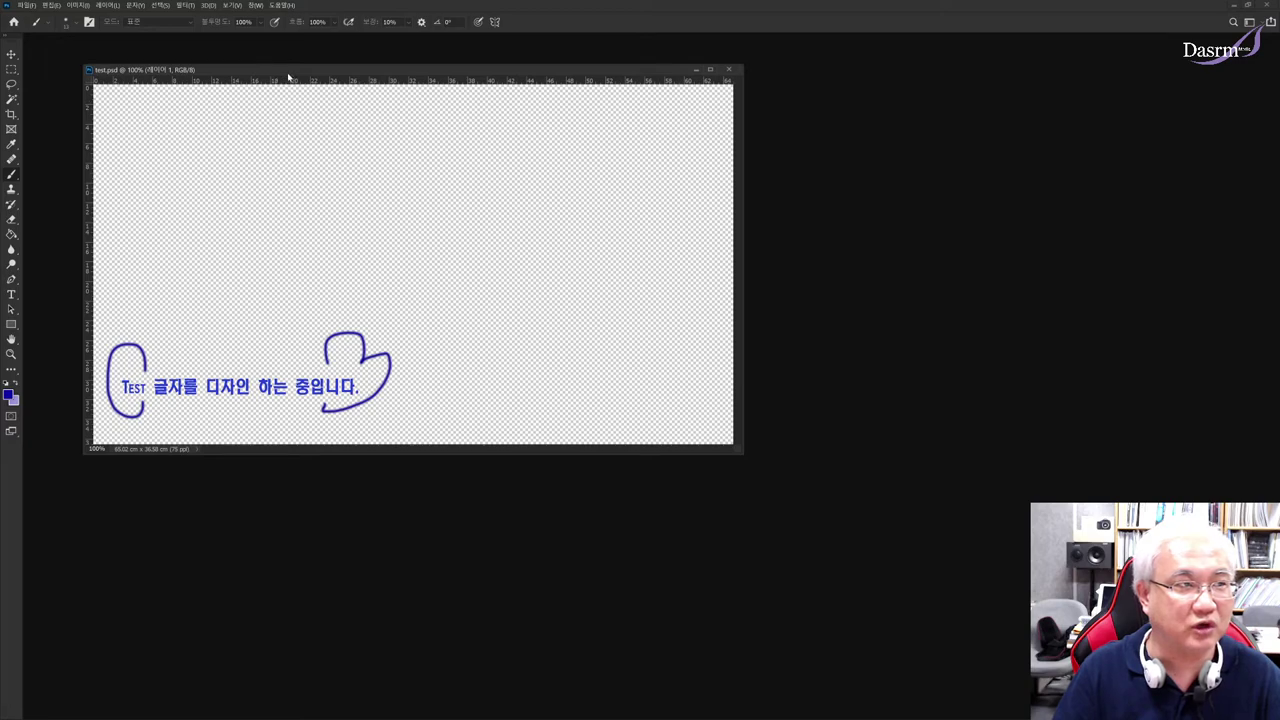
{"action": "left_click_drag", "start_coordinate": [288, 74], "coordinate": [283, 72]}
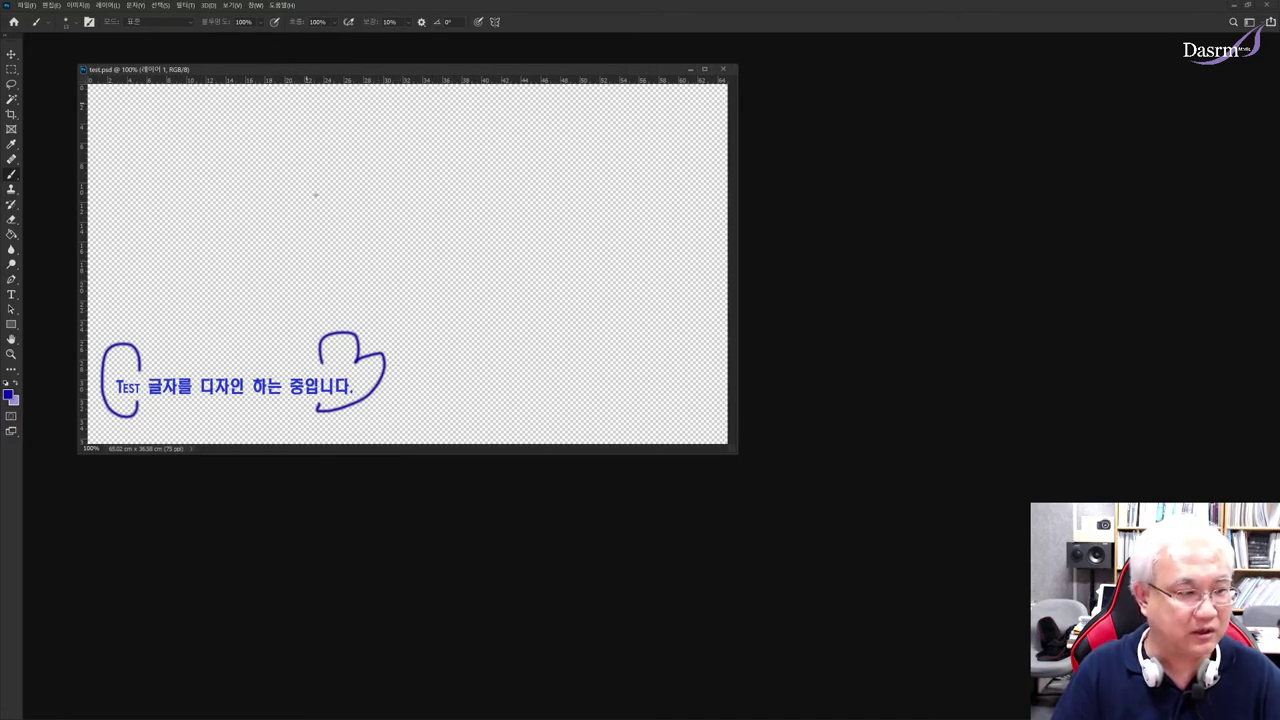
{"action": "key", "text": "ctrl+shift+s"}
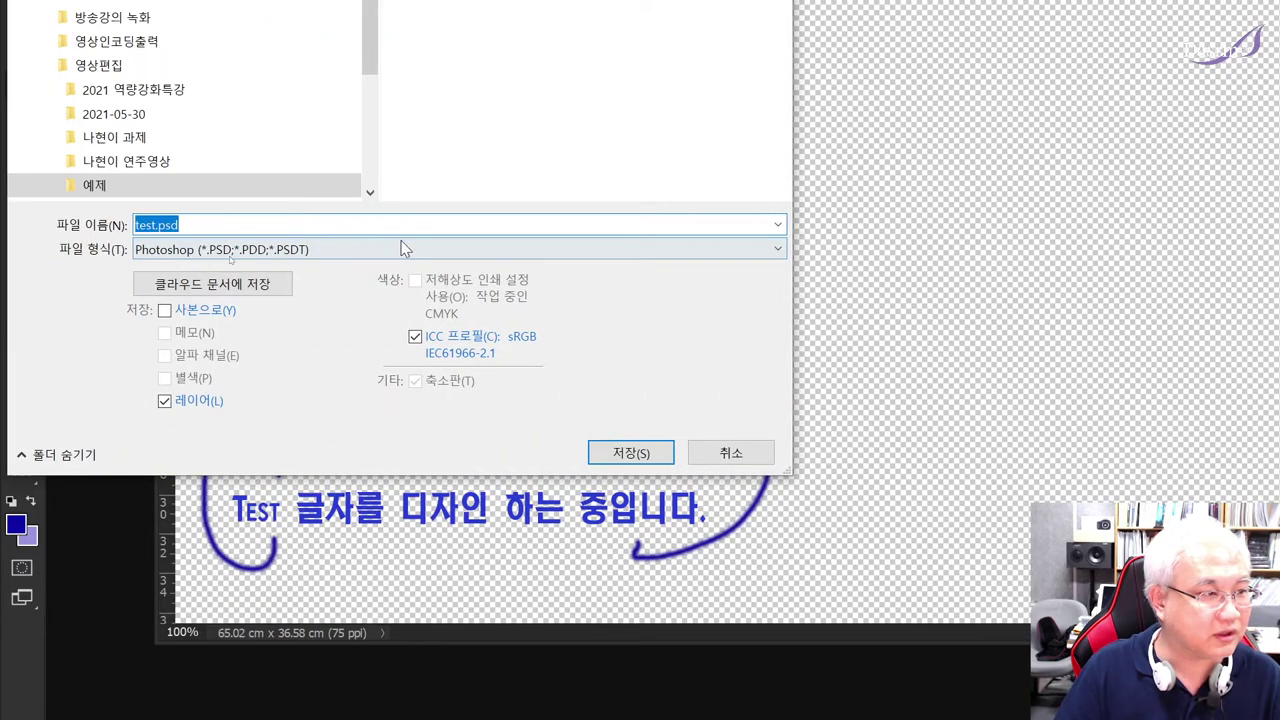
{"action": "left_click", "coordinate": [529, 249]}
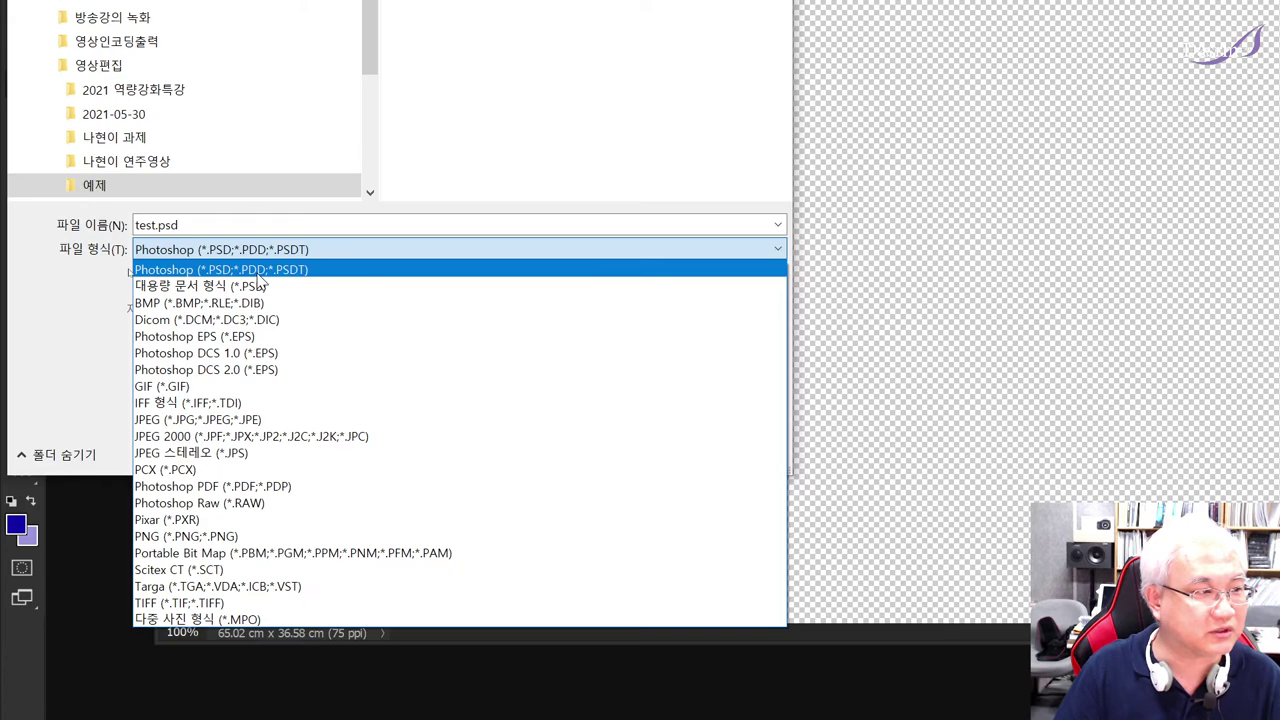
{"action": "left_click", "coordinate": [232, 542]}
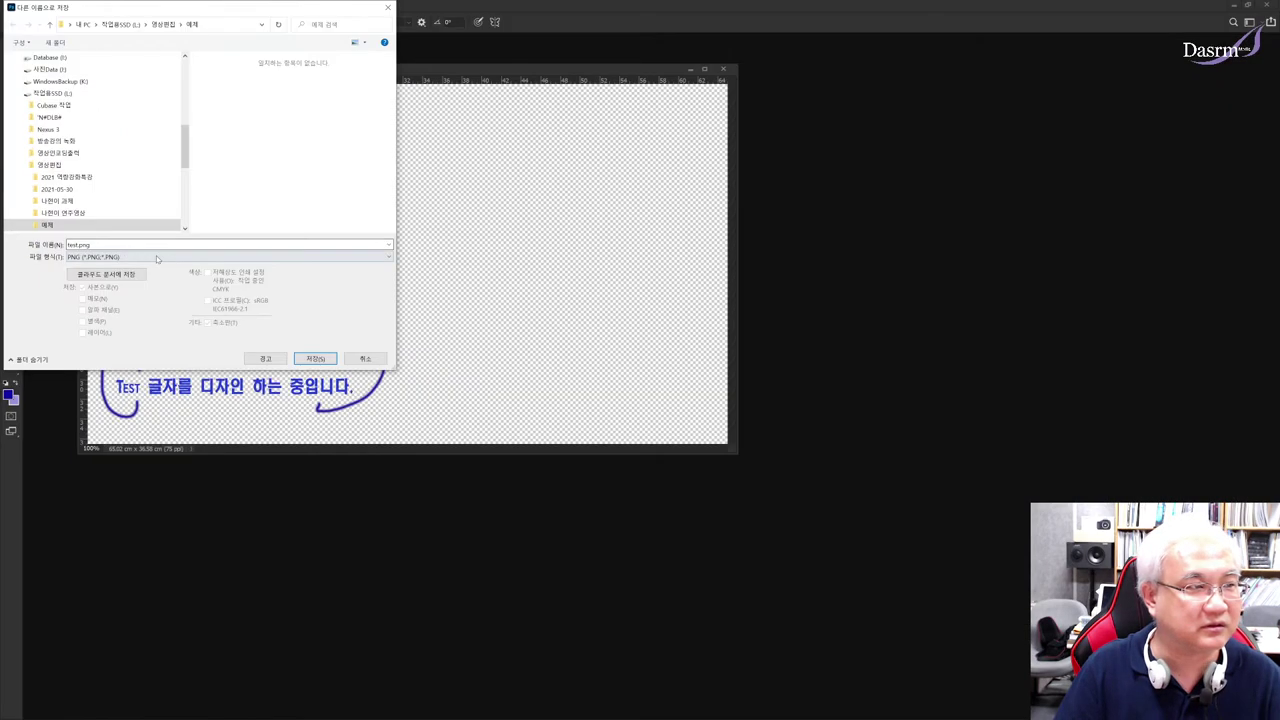
{"action": "left_click", "coordinate": [316, 359]}
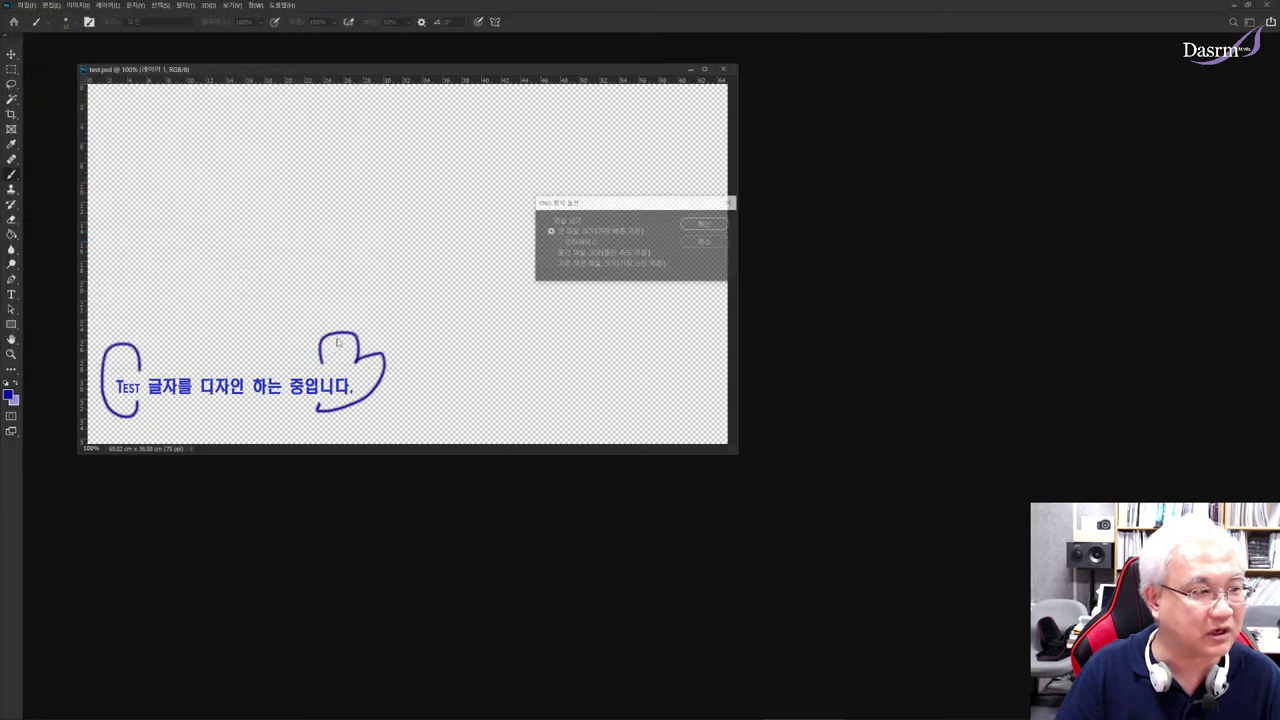
{"action": "left_click", "coordinate": [706, 224]}
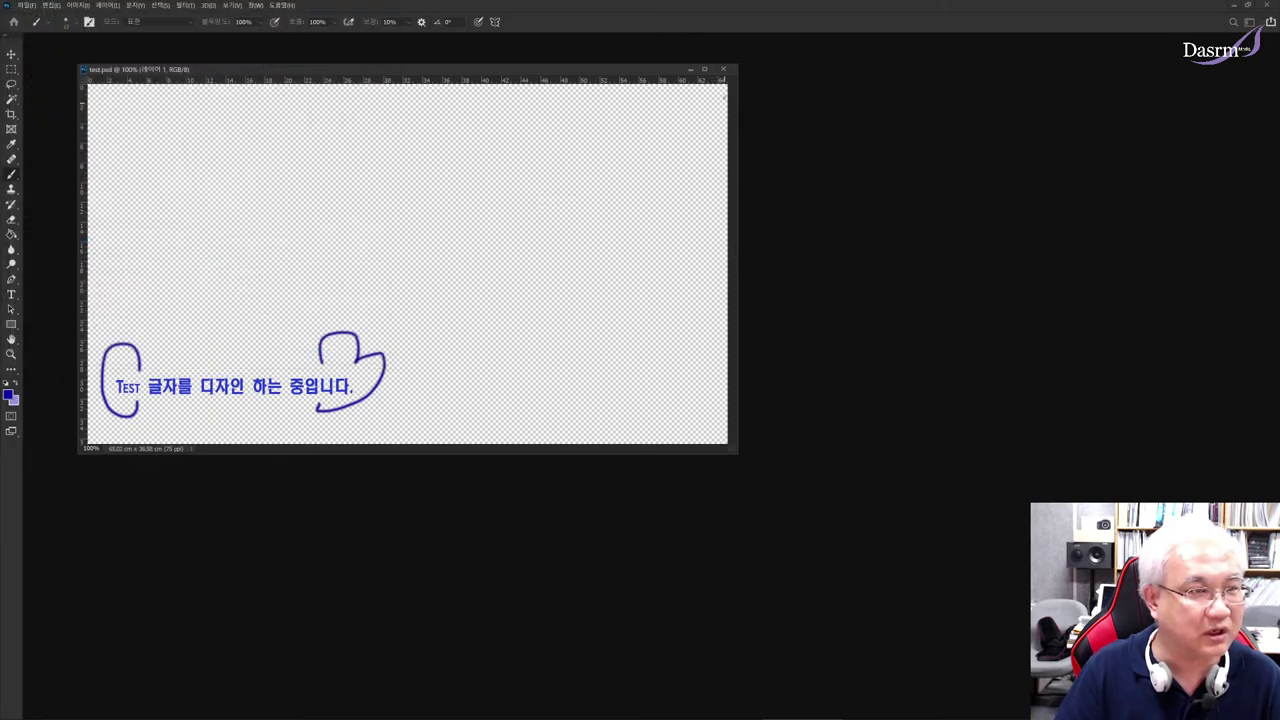
{"action": "left_click", "coordinate": [722, 70]}
{"action": "left_click", "coordinate": [1235, 6]}
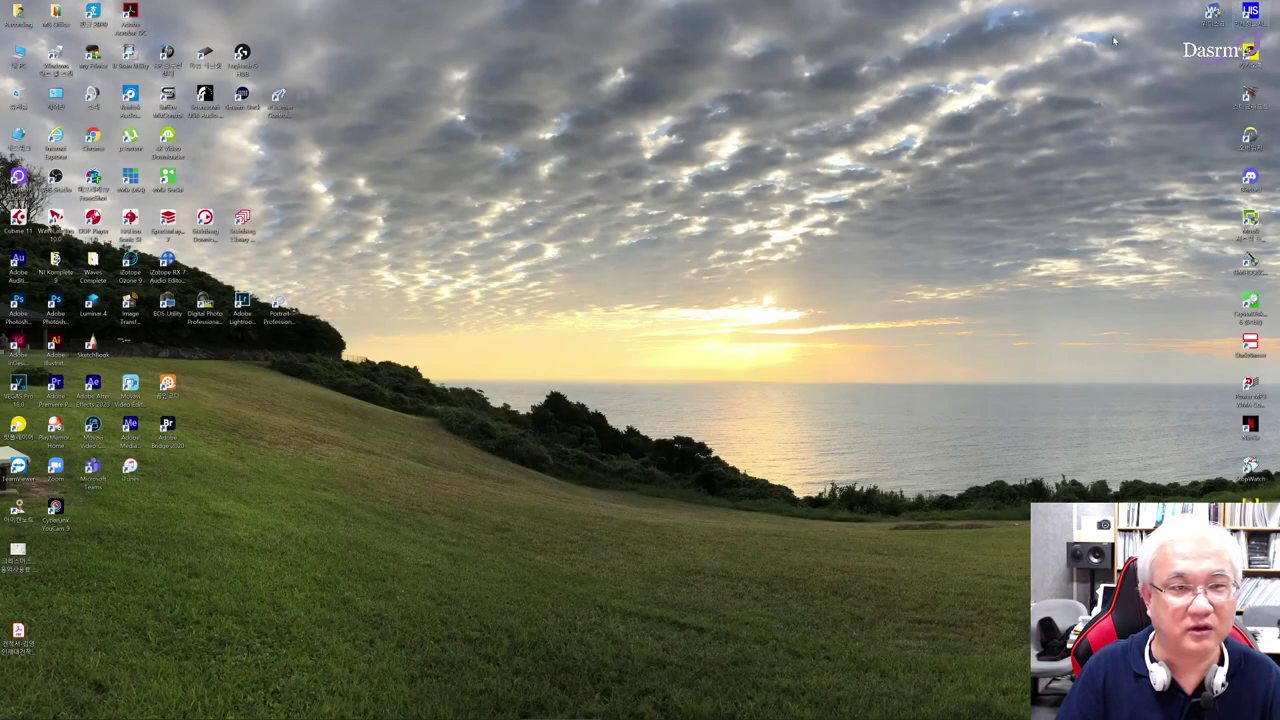
Step: Switch back to VEGAS Pro and delete the PSD caption event above the cat image
{"action": "mouse_move", "coordinate": [400, 714]}
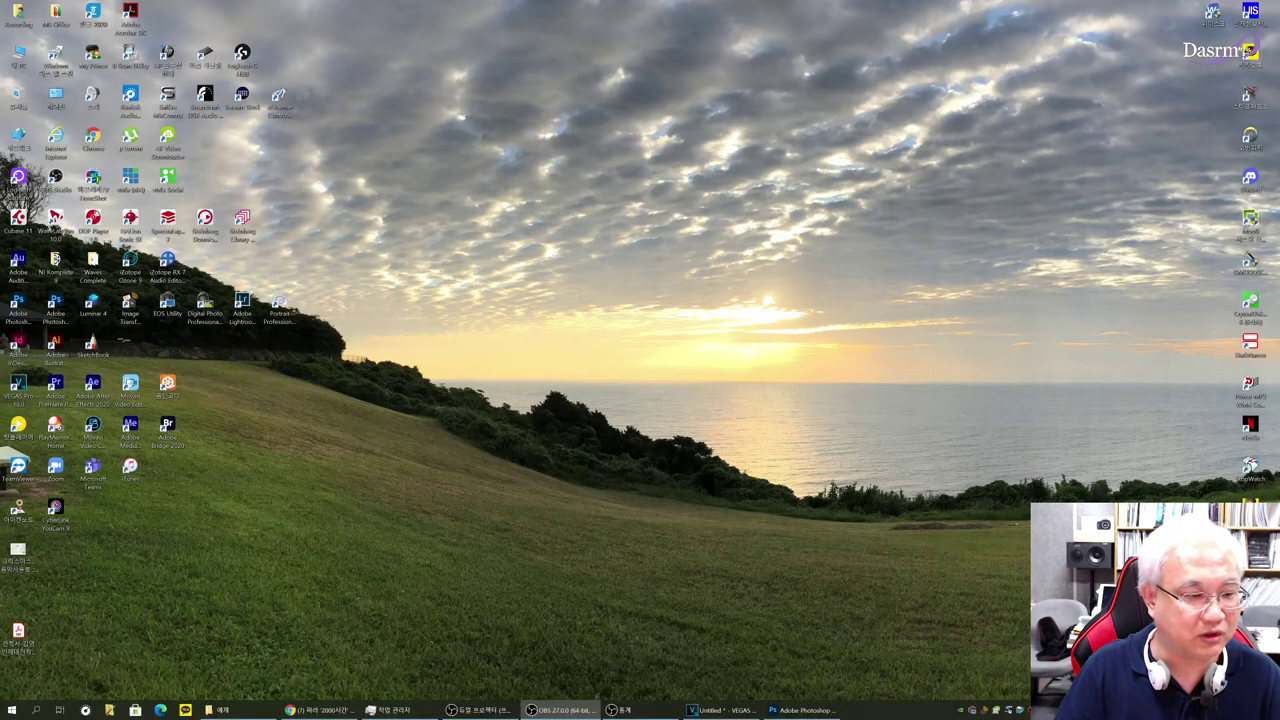
{"action": "left_click", "coordinate": [748, 712]}
{"action": "left_click", "coordinate": [549, 366]}
{"action": "key", "text": "Delete"}
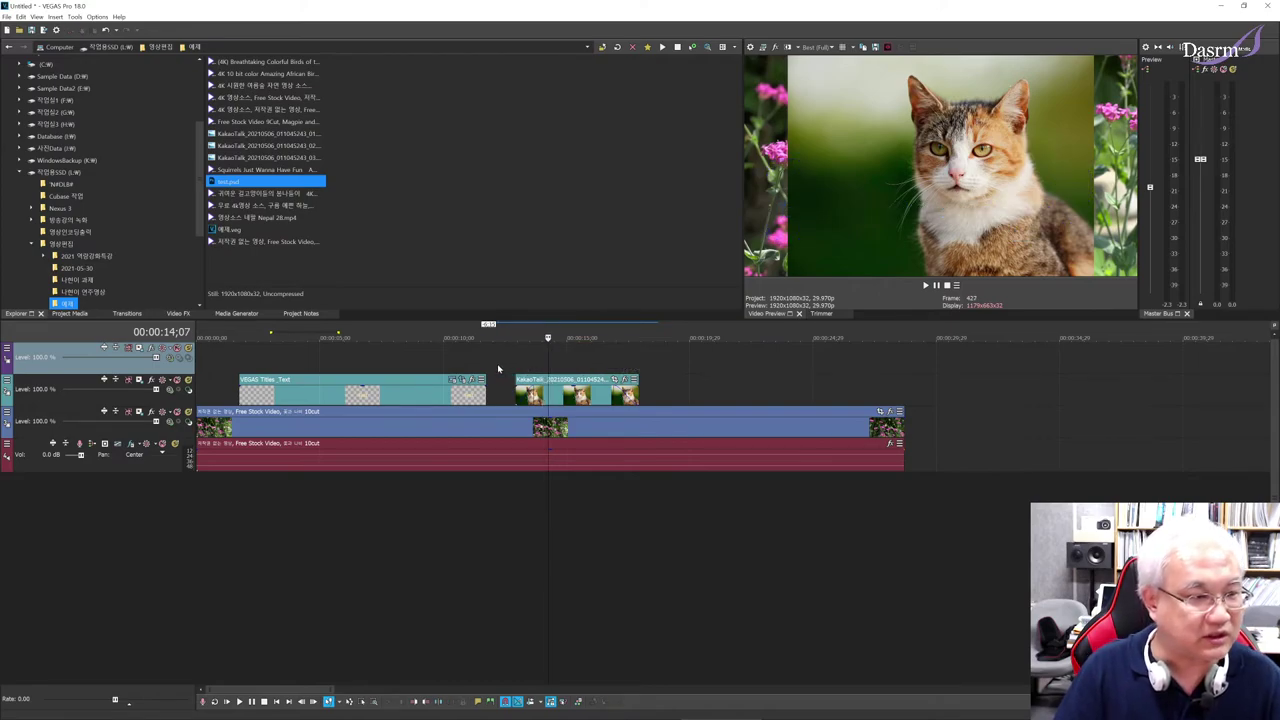
Step: Place test.png on the top track directly above the cat image, aligned with its start, and play it
{"action": "left_click", "coordinate": [498, 369]}
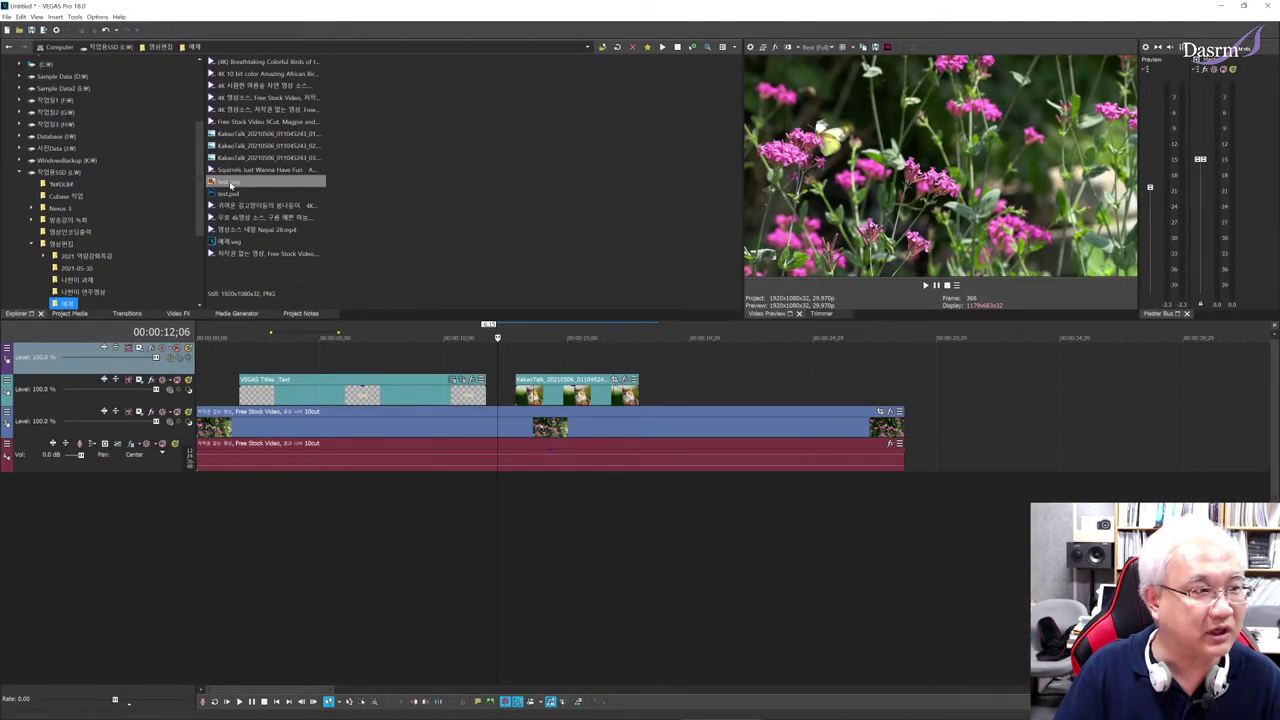
{"action": "left_click_drag", "start_coordinate": [230, 185], "coordinate": [519, 364]}
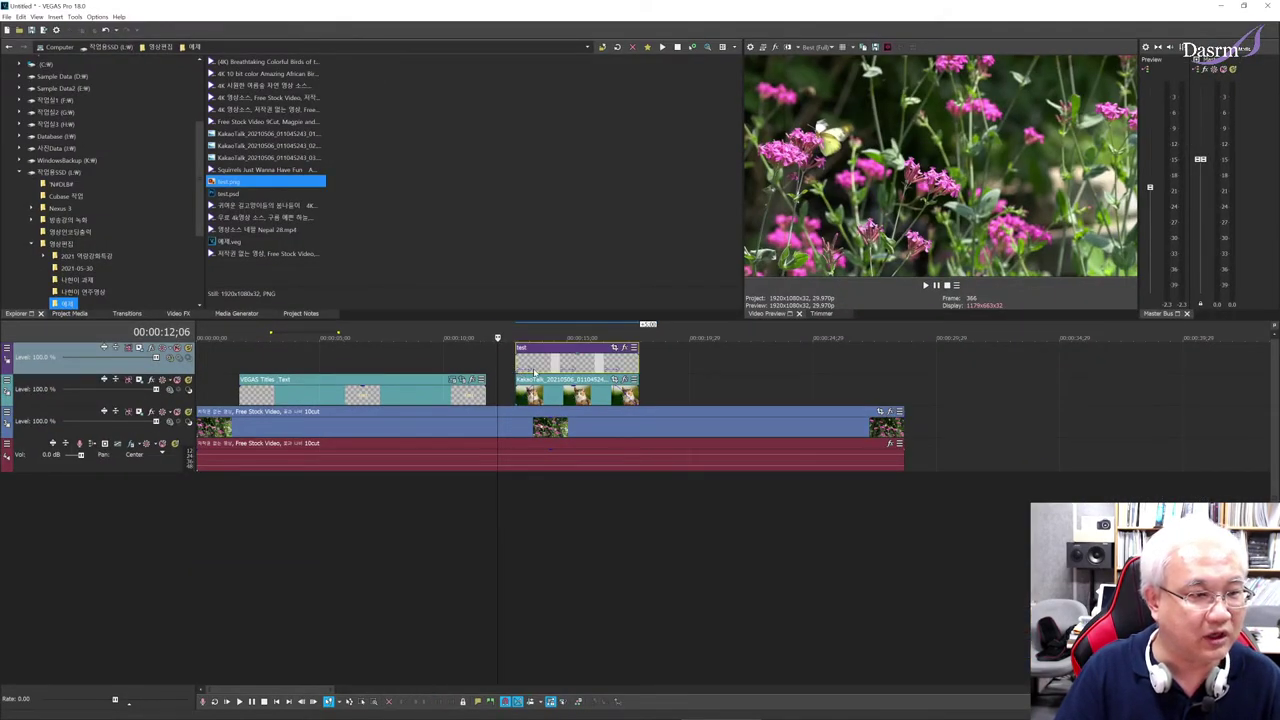
{"action": "left_click", "coordinate": [533, 370]}
{"action": "key", "text": "space"}
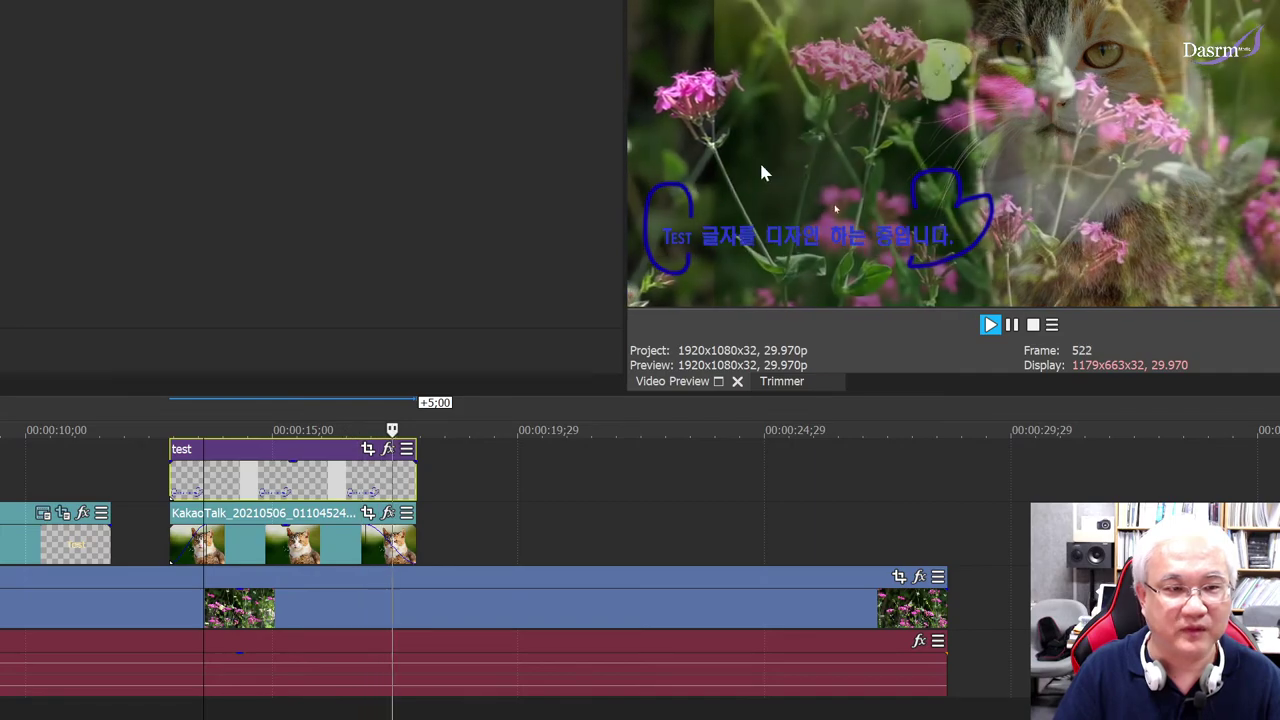
{"action": "key", "text": "space"}
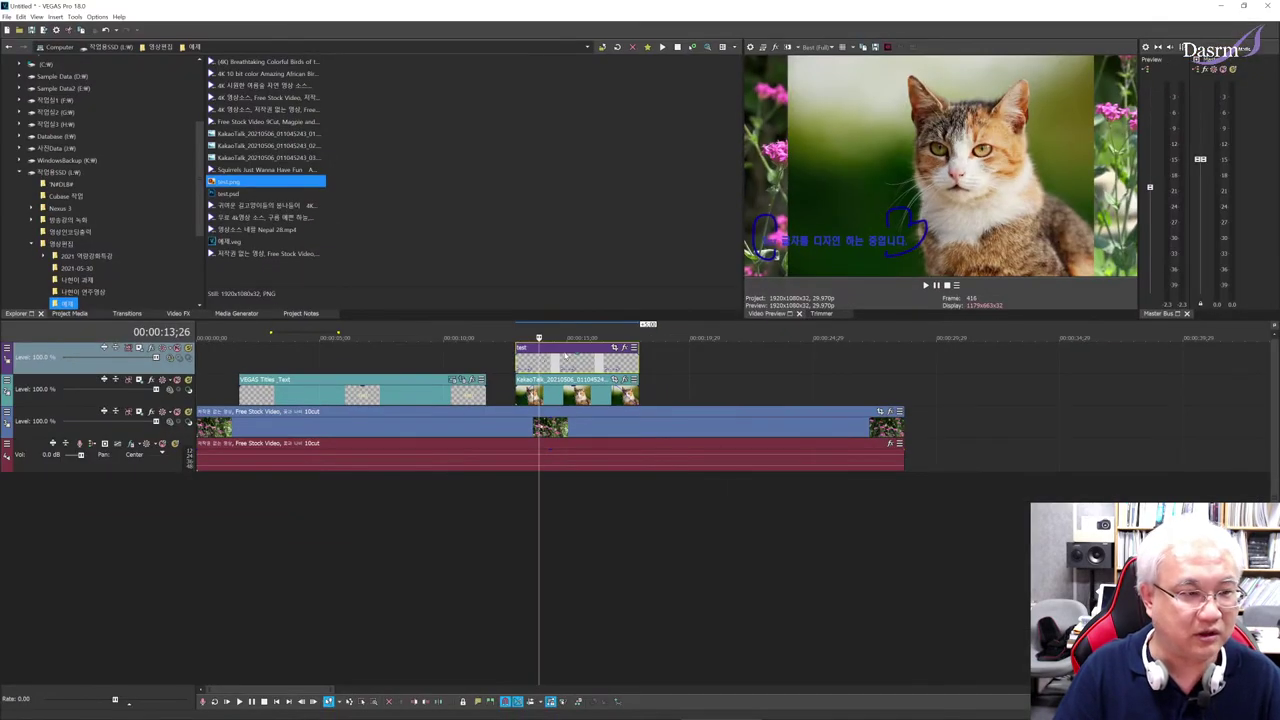
Step: Step through the PNG caption event and examine the preview of its text over the cat image at several points
{"action": "key", "text": "Right"}
{"action": "key", "text": "Right"}
{"action": "key", "text": "Right"}
{"action": "key", "text": "Right"}
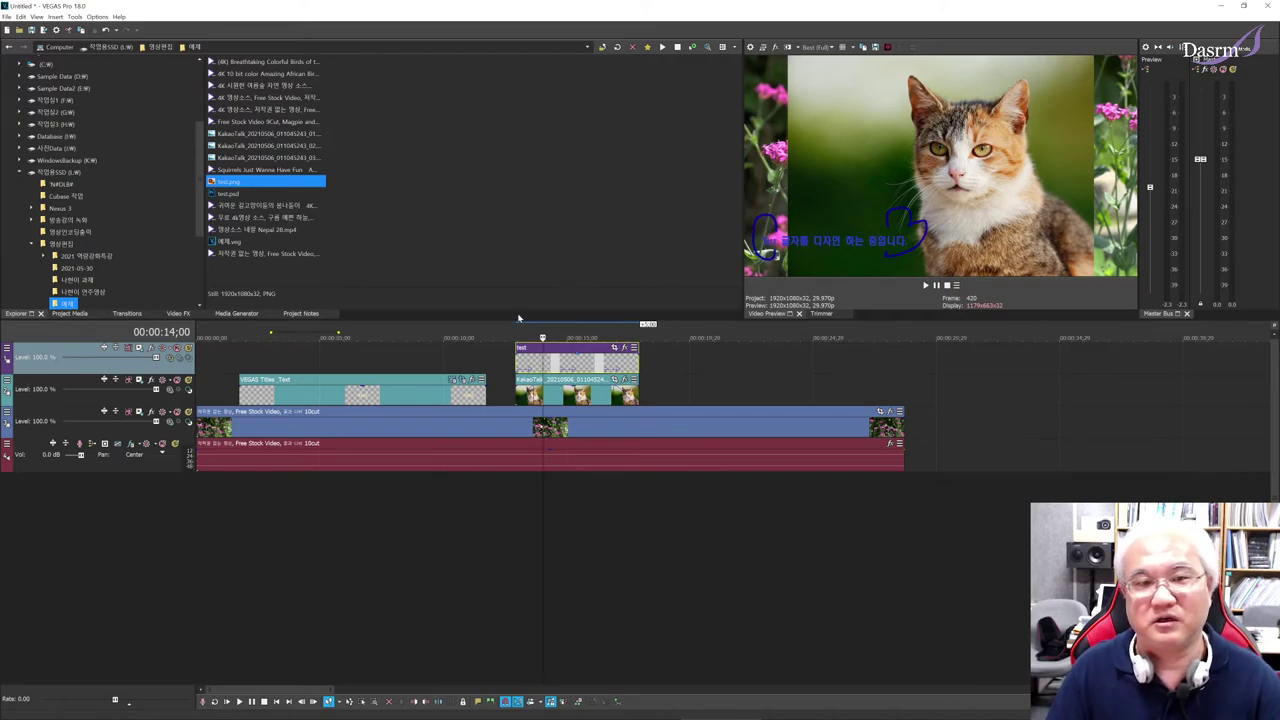
{"action": "left_click", "coordinate": [551, 368]}
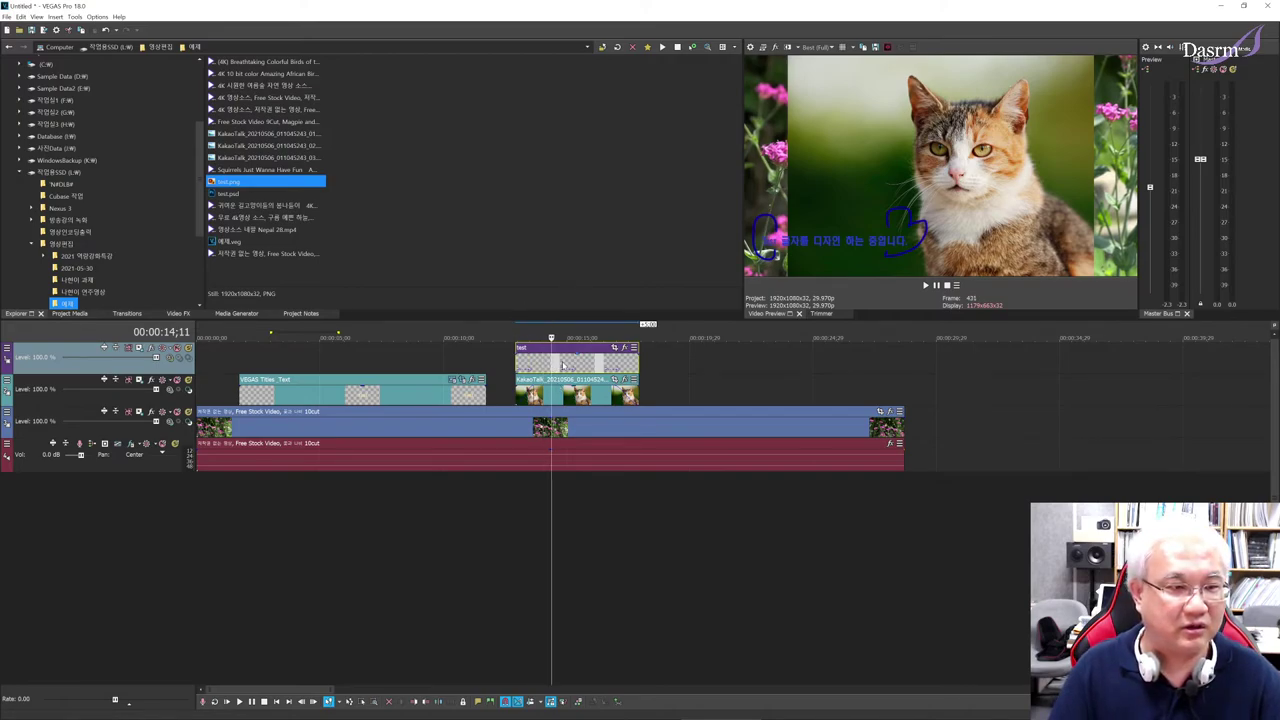
{"action": "left_click", "coordinate": [563, 367]}
{"action": "left_click", "coordinate": [540, 369]}
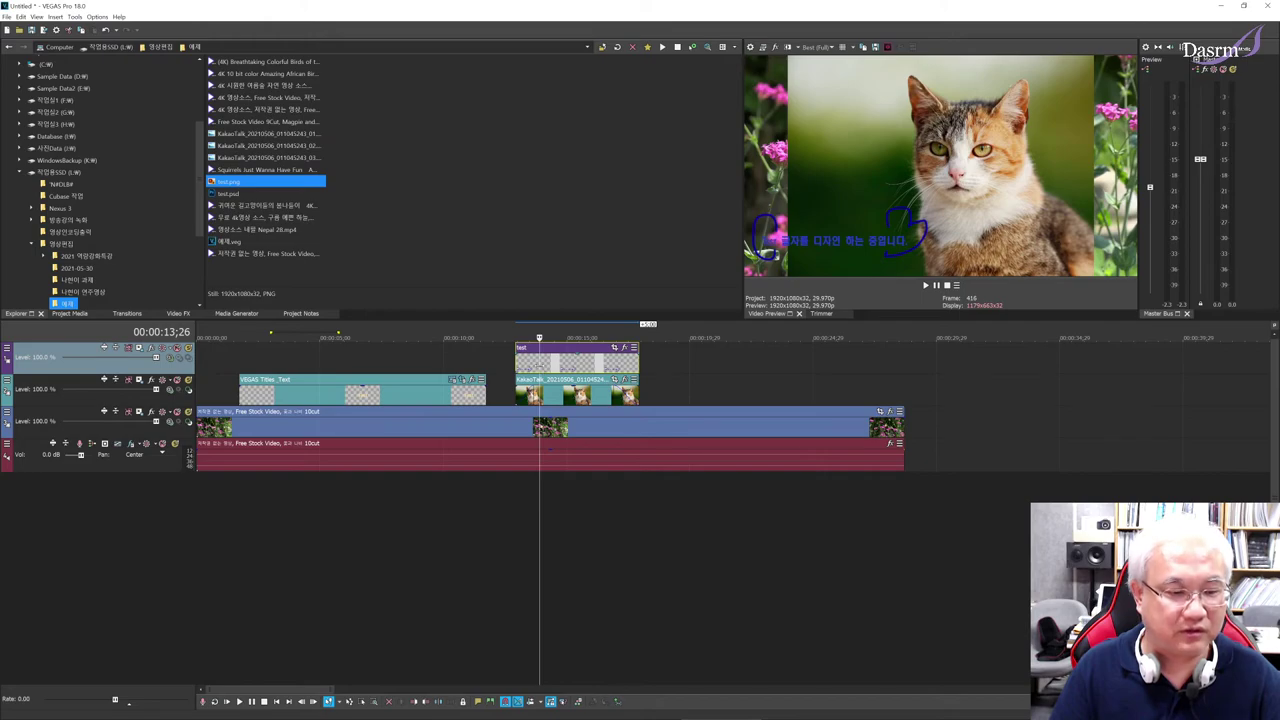
{"action": "left_click", "coordinate": [535, 368]}
{"action": "left_click", "coordinate": [549, 367]}
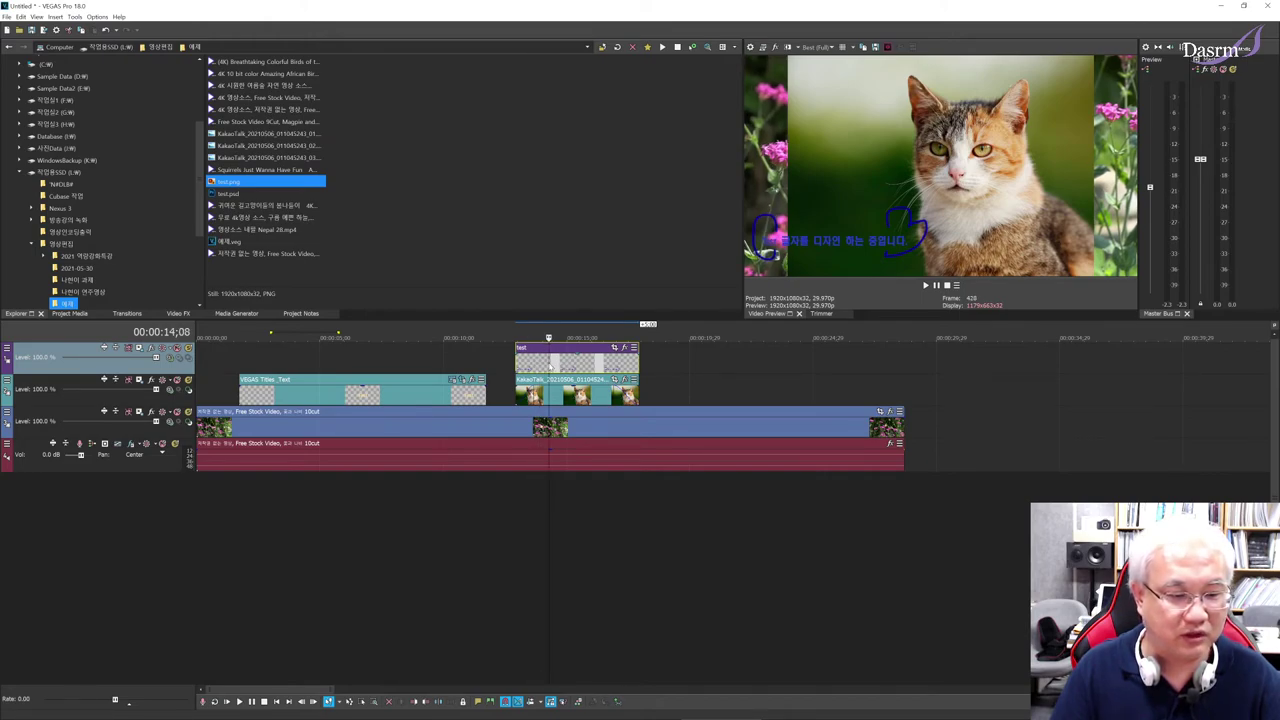
{"action": "left_click", "coordinate": [553, 367]}
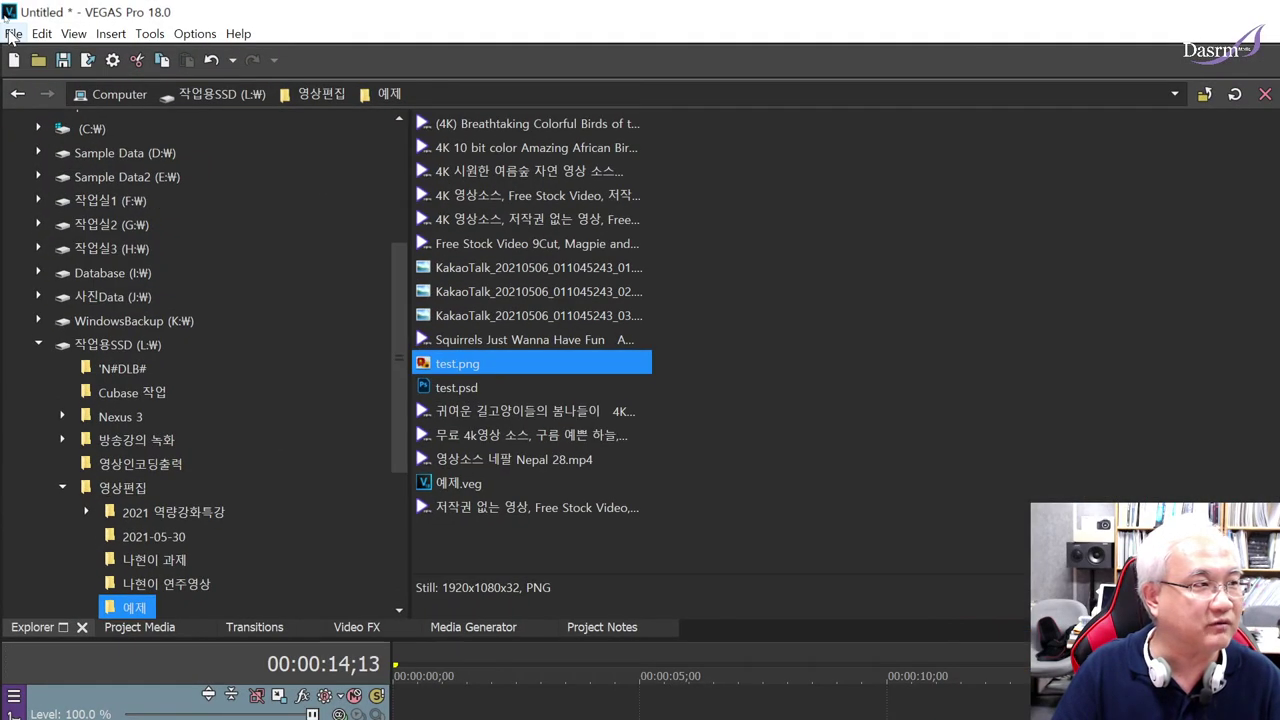
Step: Open the Render As dialog for the project and move it clear of the window's corner
{"action": "left_click", "coordinate": [7, 16]}
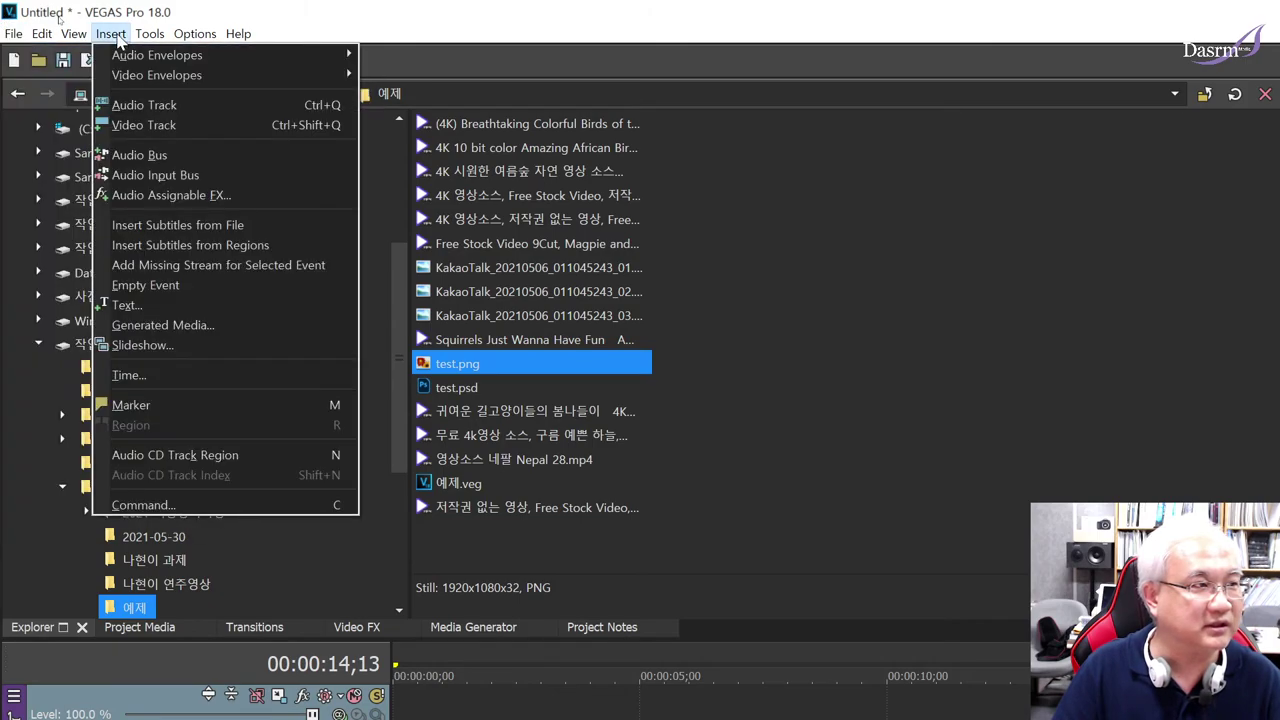
{"action": "left_click", "coordinate": [160, 16]}
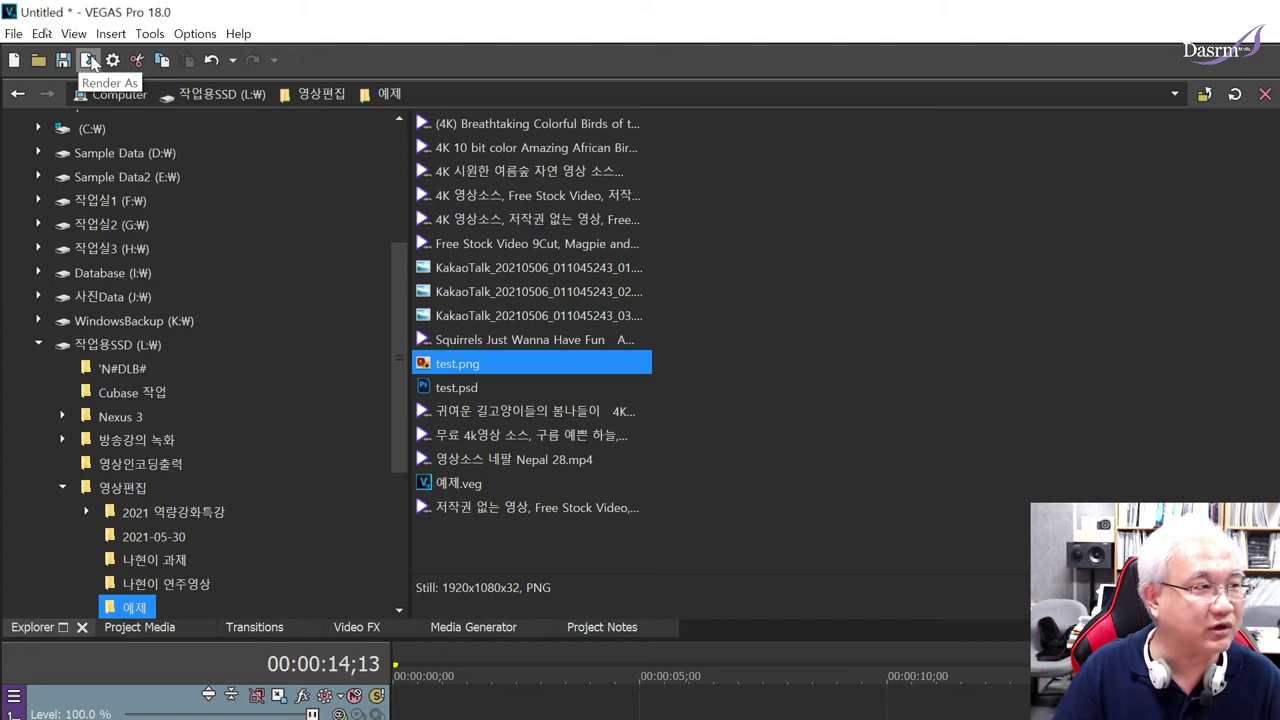
{"action": "left_click", "coordinate": [17, 36]}
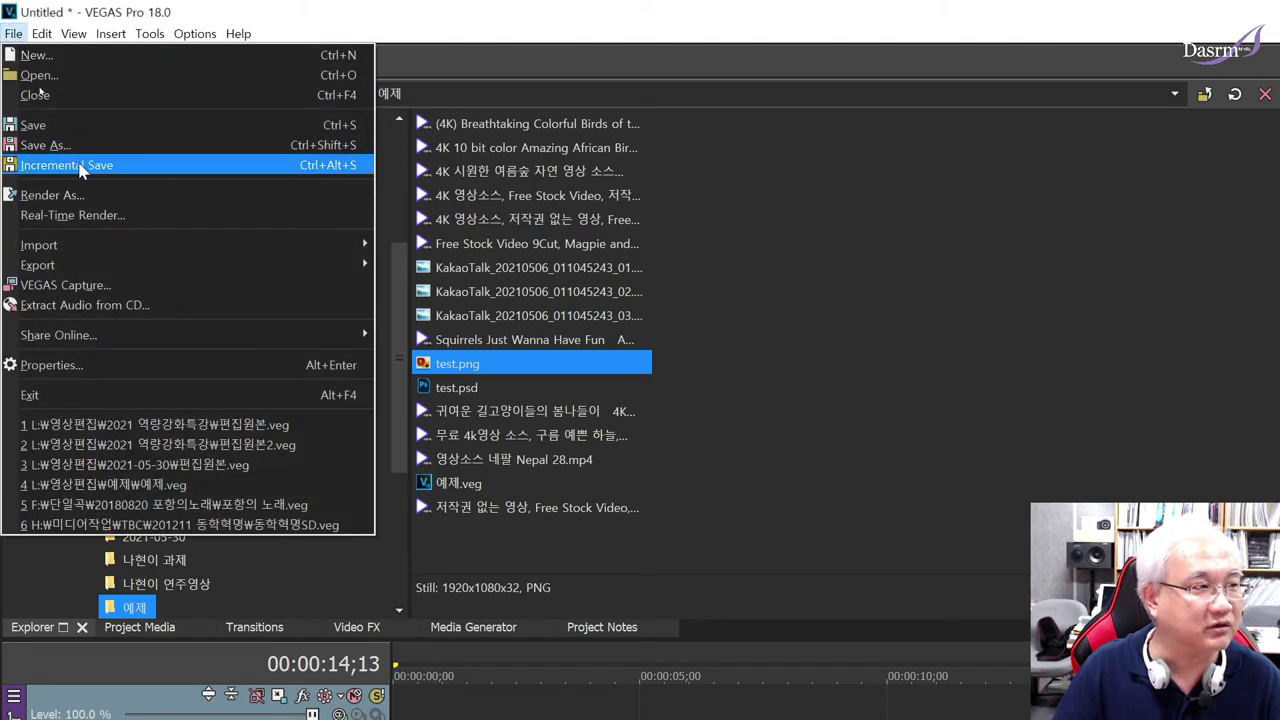
{"action": "left_click", "coordinate": [52, 195]}
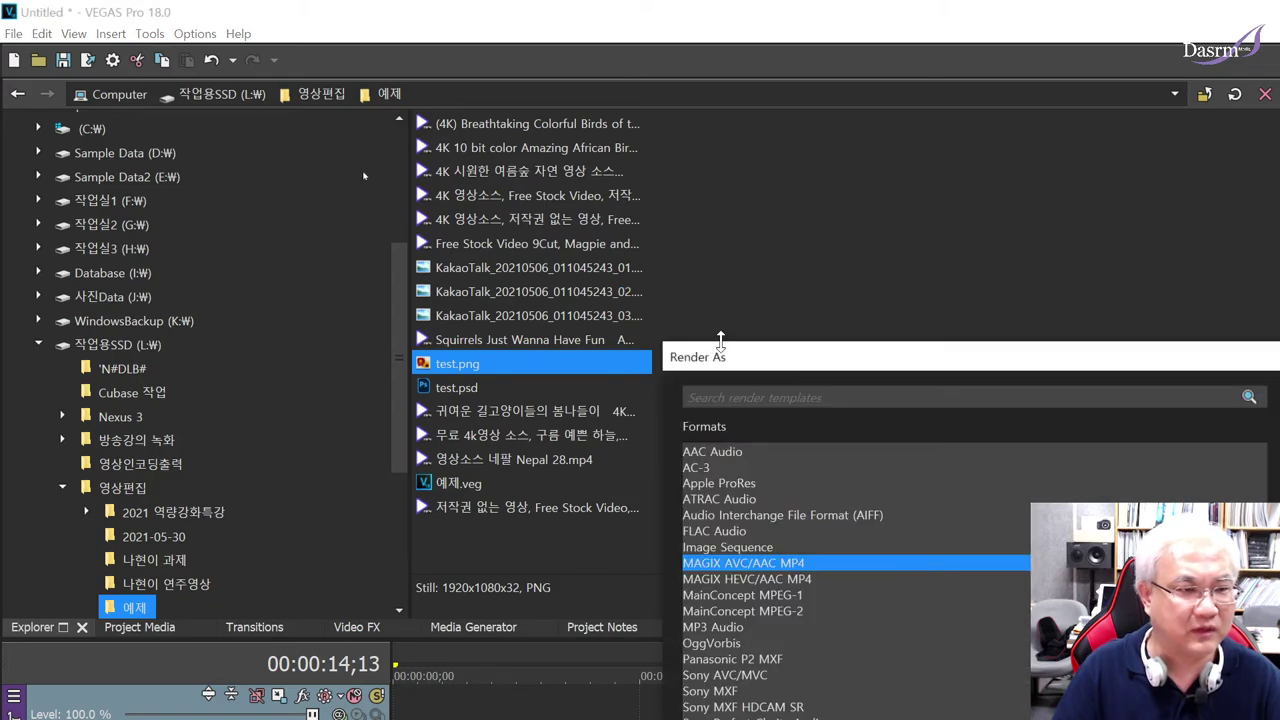
{"action": "left_click_drag", "start_coordinate": [843, 368], "coordinate": [280, 57]}
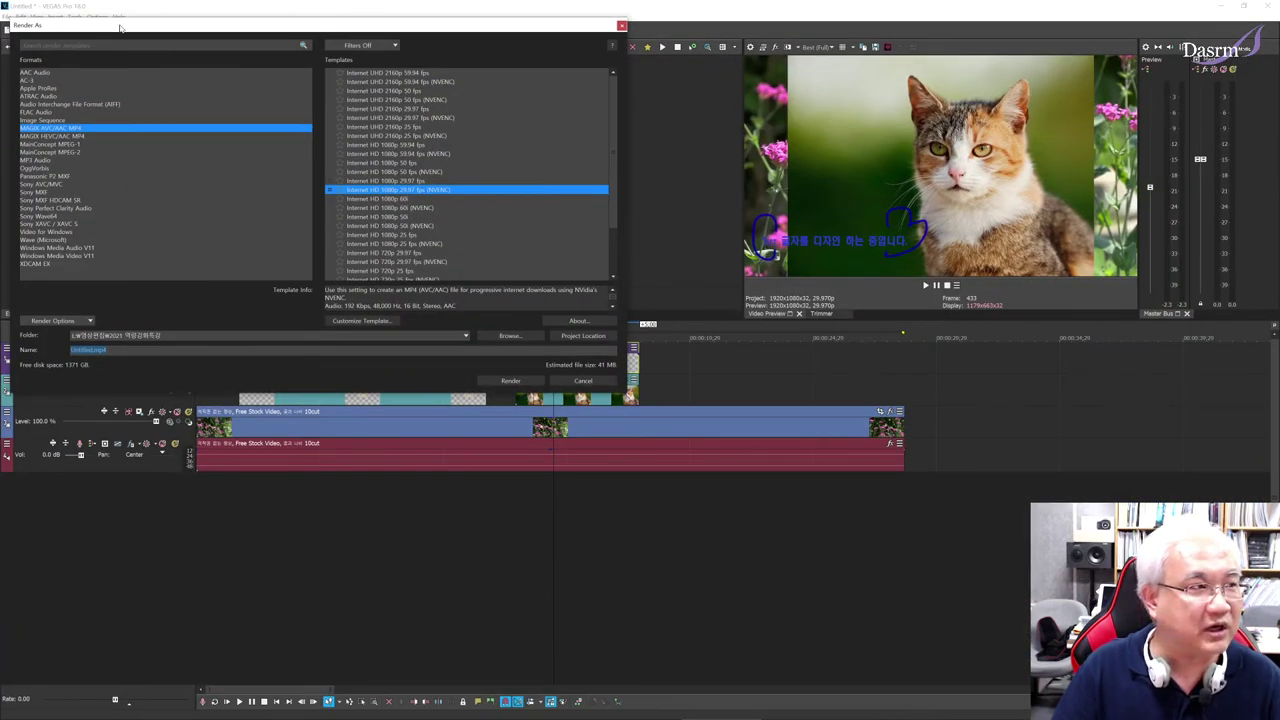
{"action": "left_click_drag", "start_coordinate": [120, 28], "coordinate": [320, 193]}
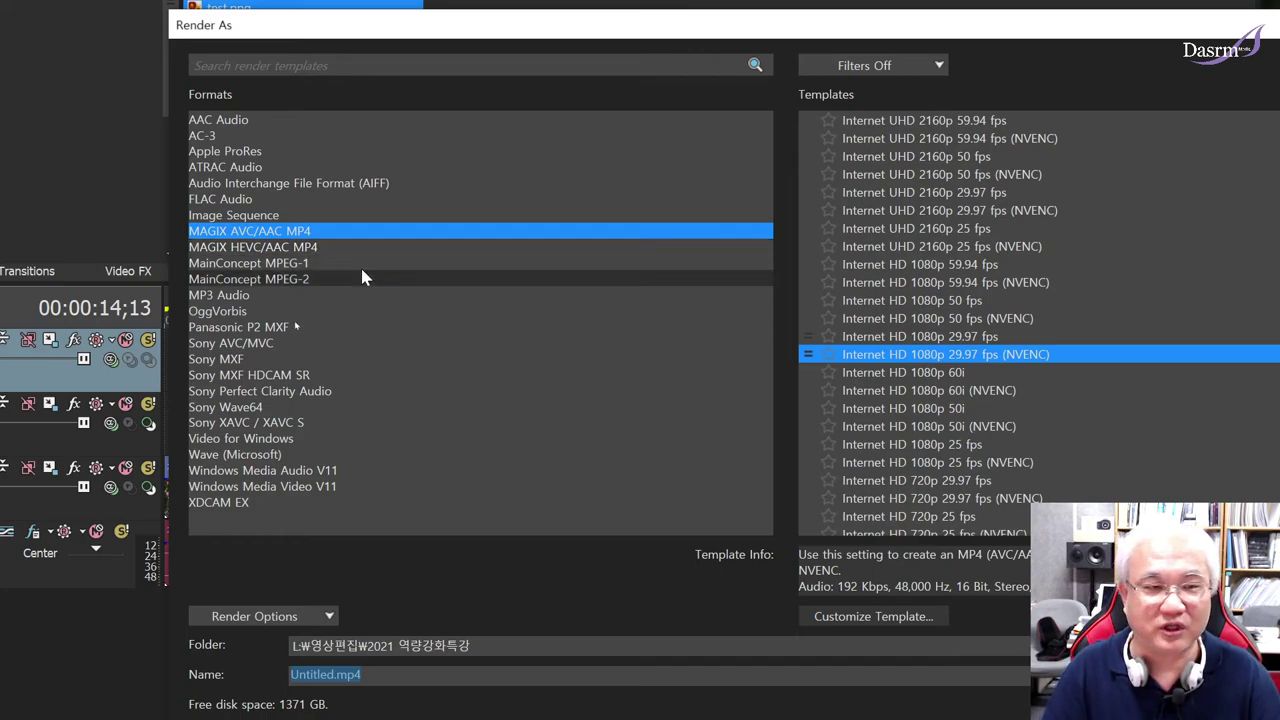
Step: View the render templates for Windows Media Video V11 and MainConcept MPEG-2, and select the MAGIX AVC/AAC MP4 format again
{"action": "left_click", "coordinate": [303, 488]}
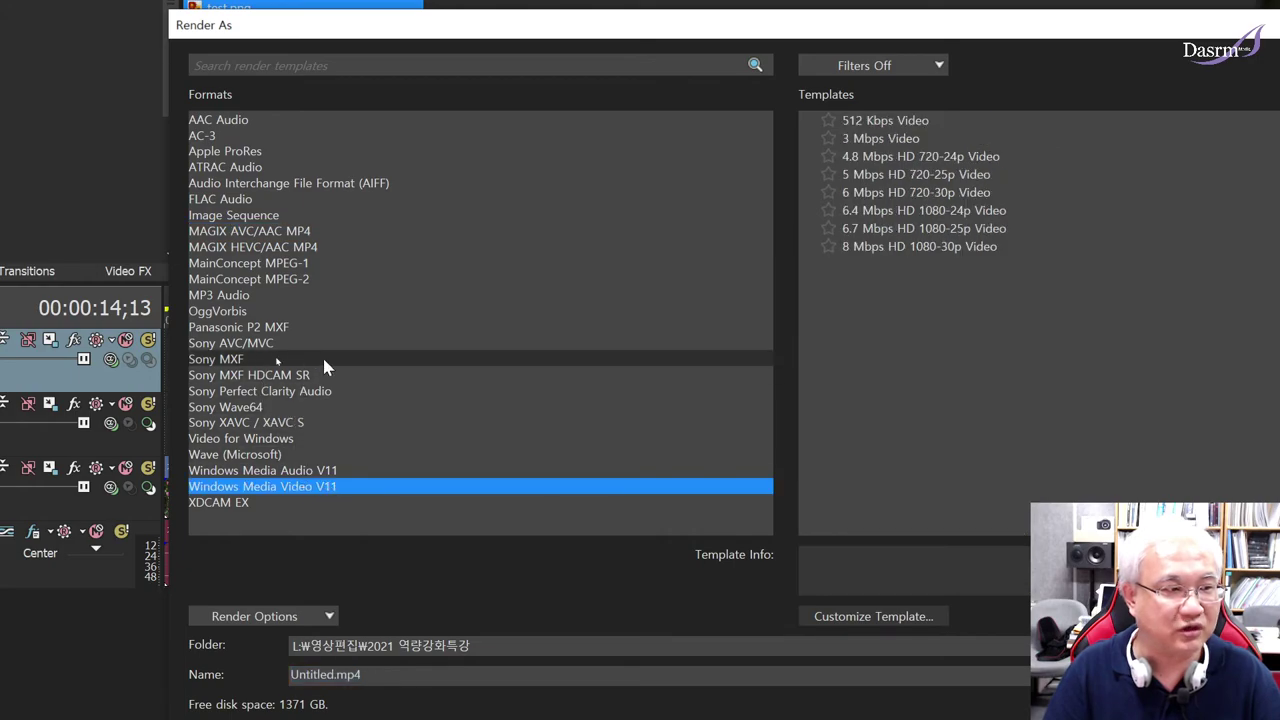
{"action": "left_click", "coordinate": [300, 286]}
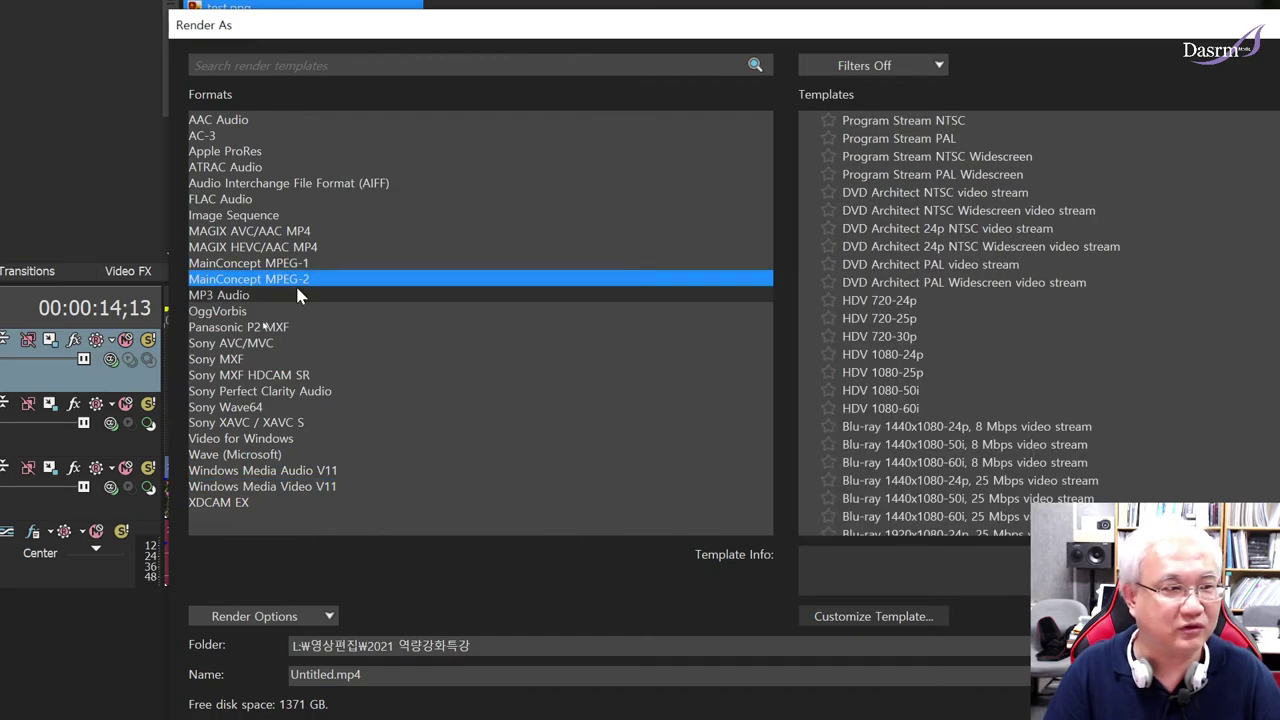
{"action": "left_click", "coordinate": [309, 237]}
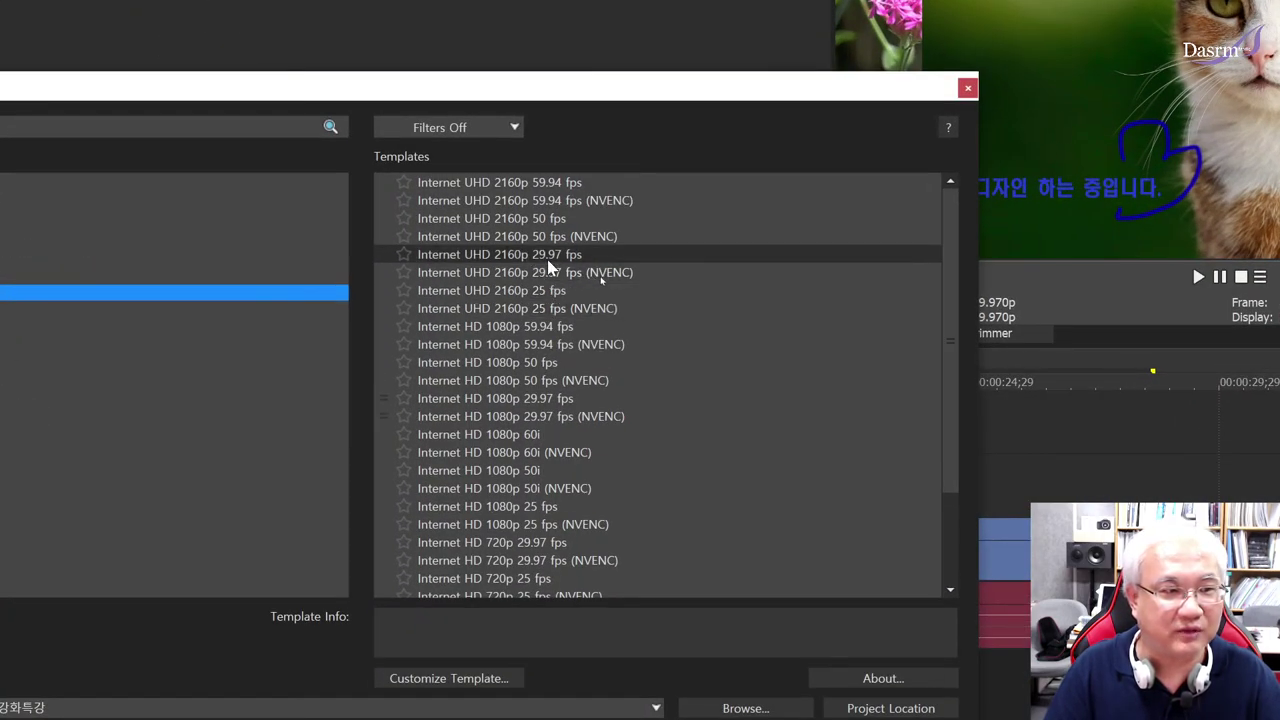
Step: Examine the resolutions and frame rates offered by the MAGIX AVC/AAC MP4 templates
{"action": "scroll", "coordinate": [560, 270], "scroll_direction": "down", "scroll_amount": 2}
{"action": "scroll", "coordinate": [566, 320], "scroll_direction": "up", "scroll_amount": 2}
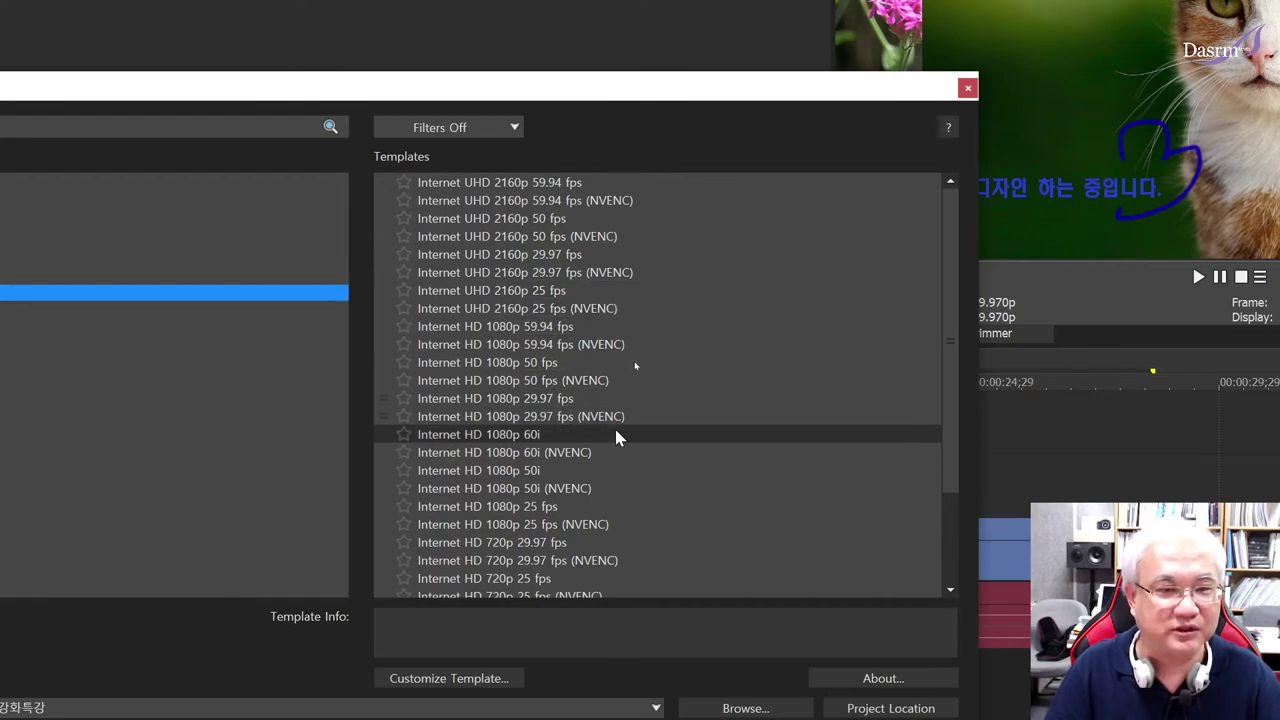
{"action": "scroll", "coordinate": [619, 400], "scroll_direction": "down", "scroll_amount": 2}
{"action": "scroll", "coordinate": [619, 400], "scroll_direction": "down", "scroll_amount": 1}
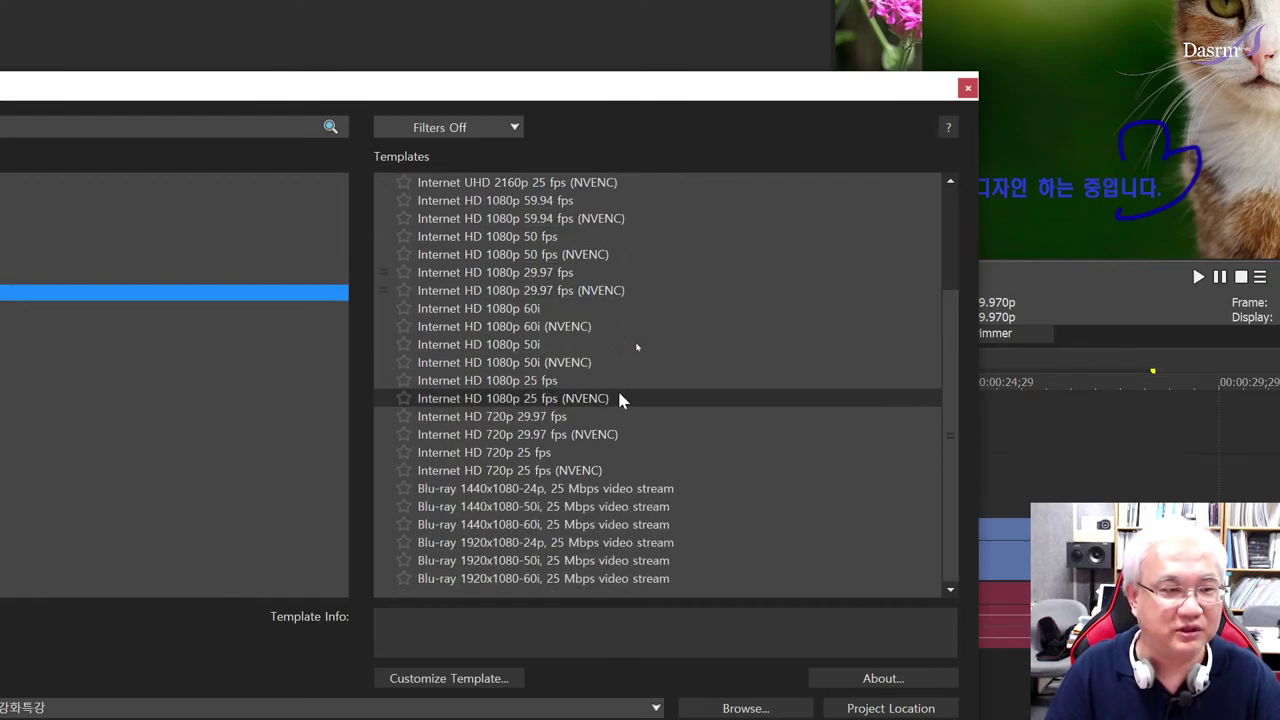
{"action": "scroll", "coordinate": [619, 398], "scroll_direction": "up", "scroll_amount": 1}
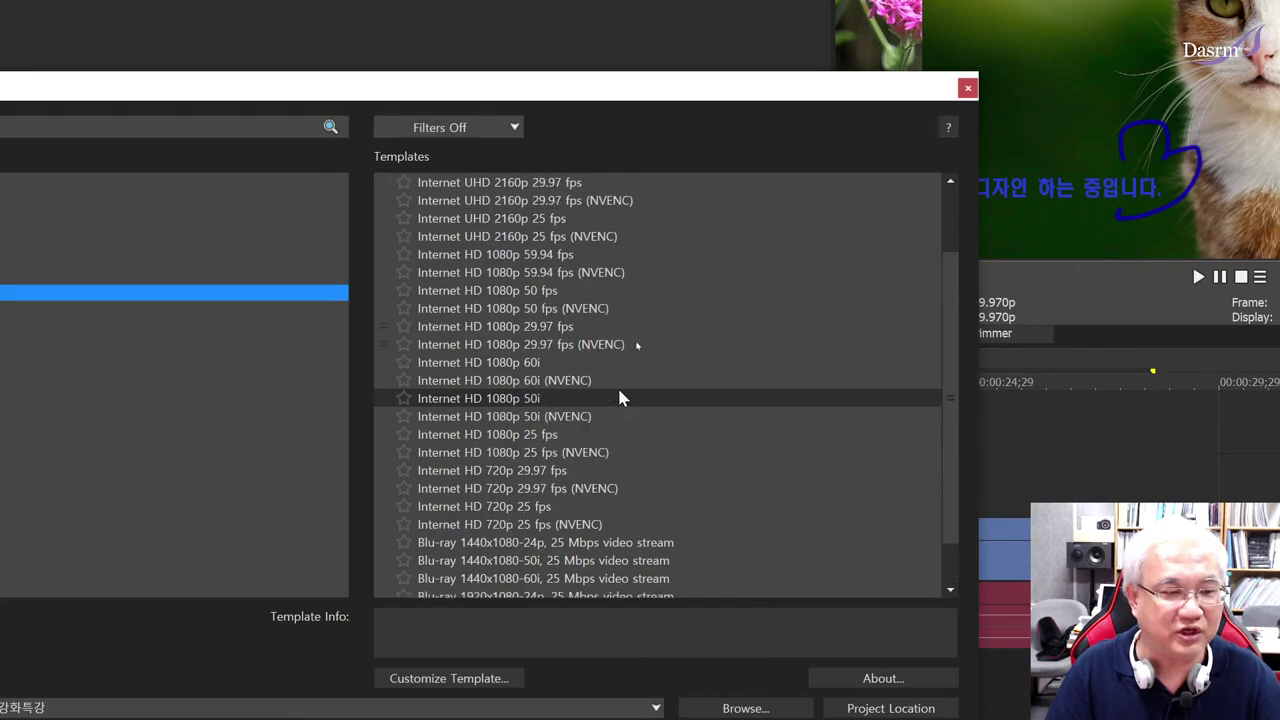
{"action": "scroll", "coordinate": [619, 398], "scroll_direction": "up", "scroll_amount": 1}
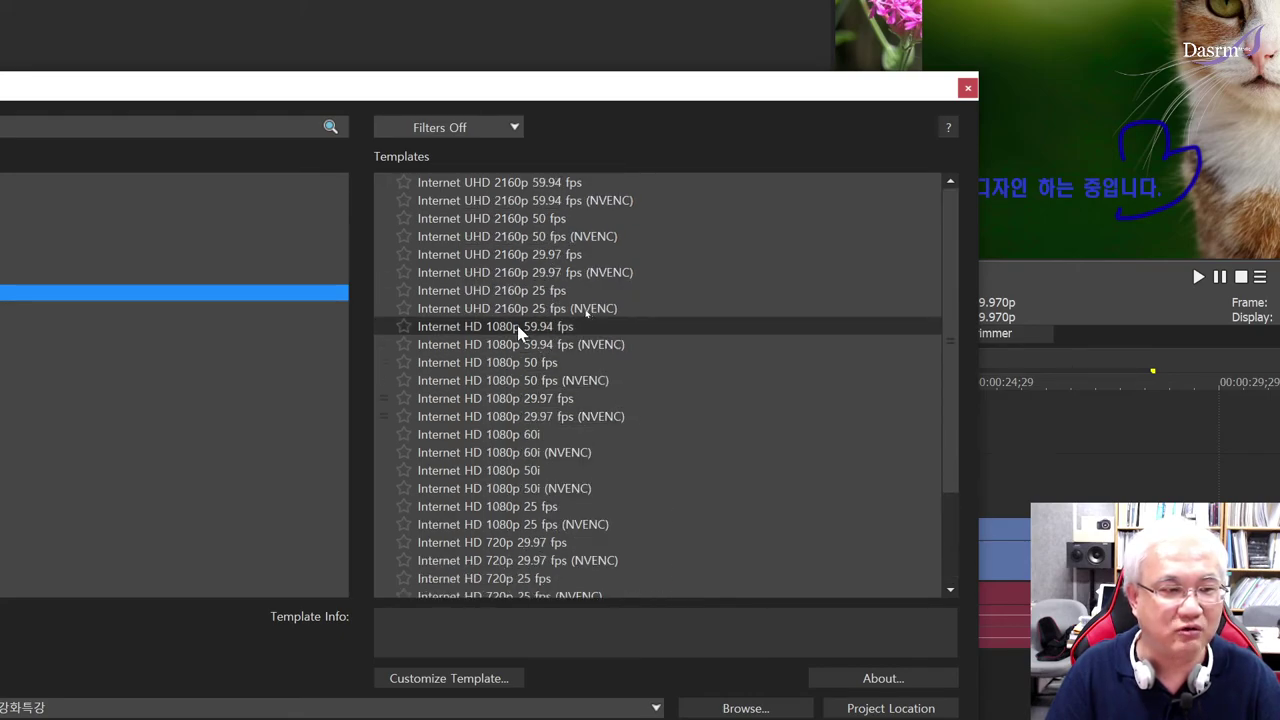